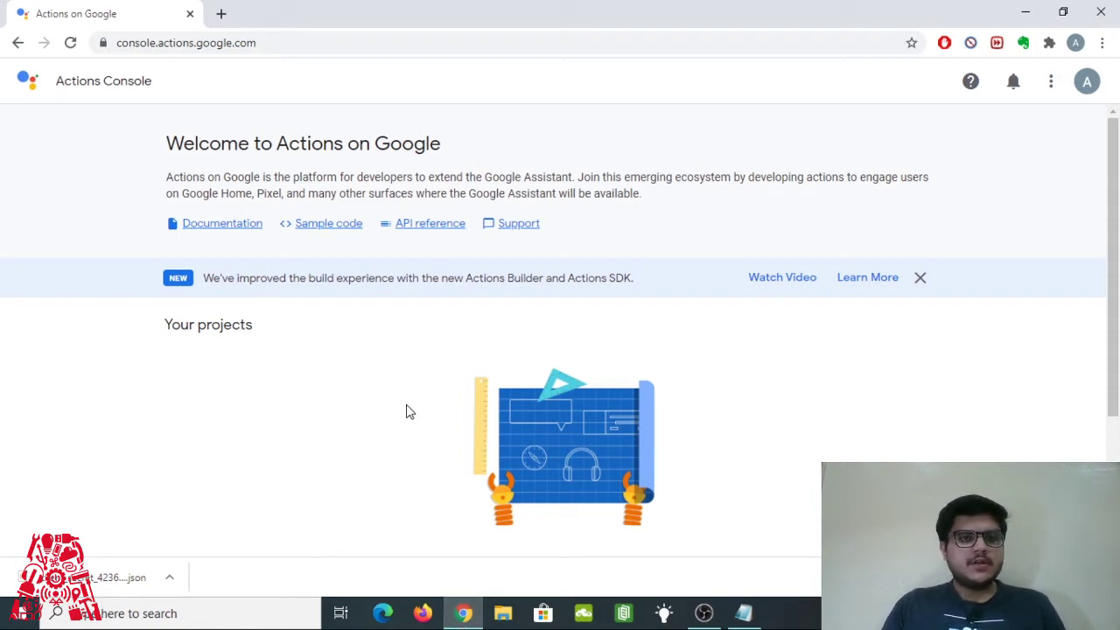
Step: Create a new Actions project named piassistant, keeping English as the language and United States as the region
scroll(602, 260, down, 2)
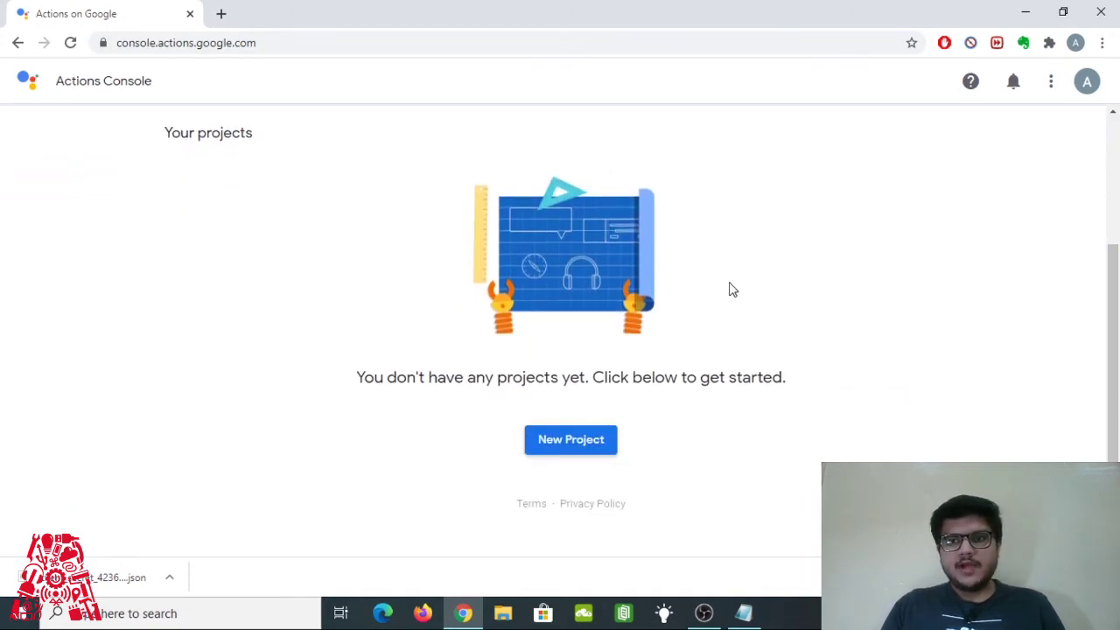
scroll(633, 328, up, 1)
scroll(634, 327, down, 1)
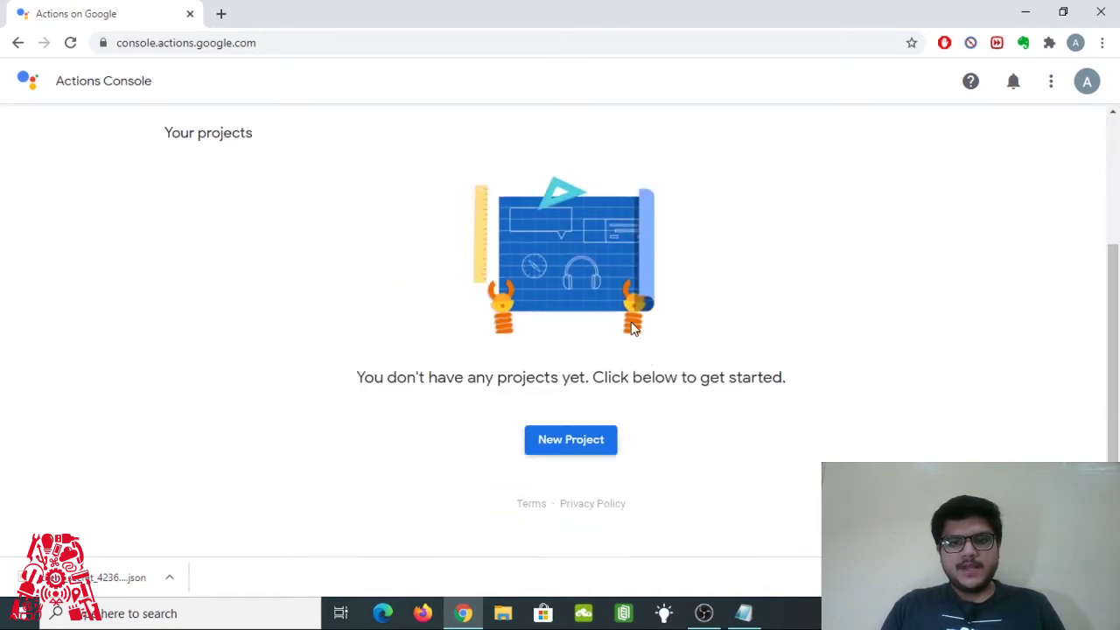
click(588, 446)
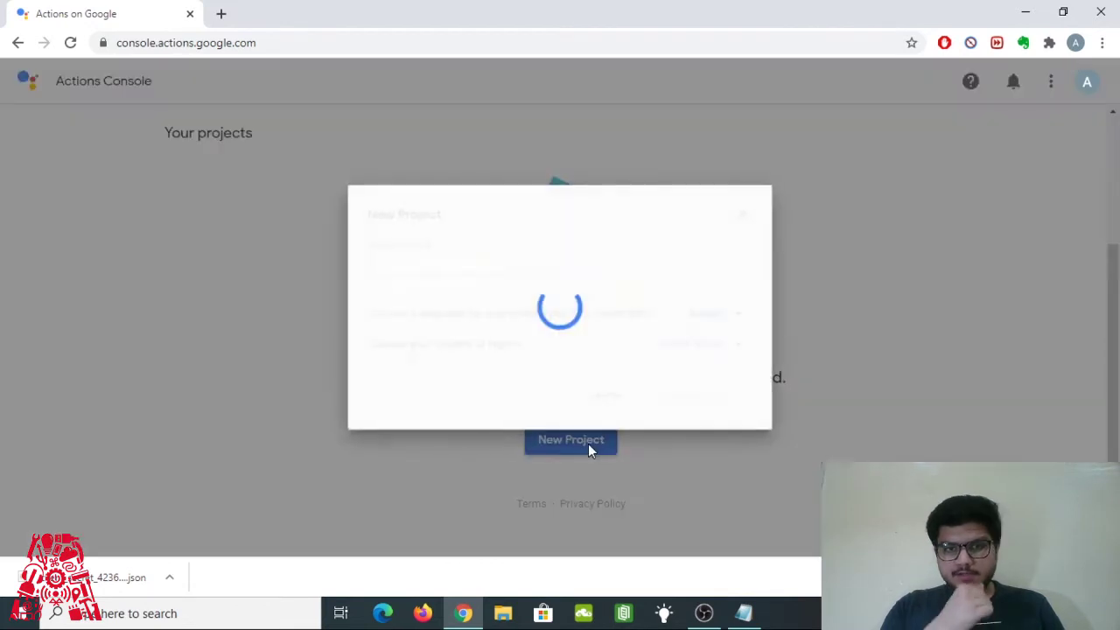
click(546, 275)
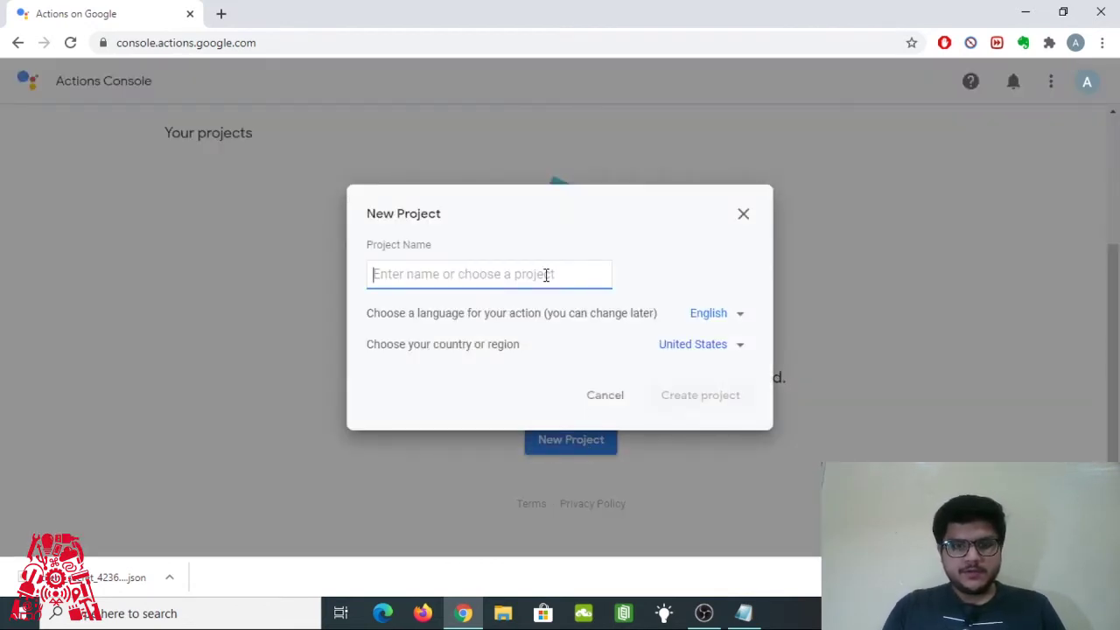
text(piassist)
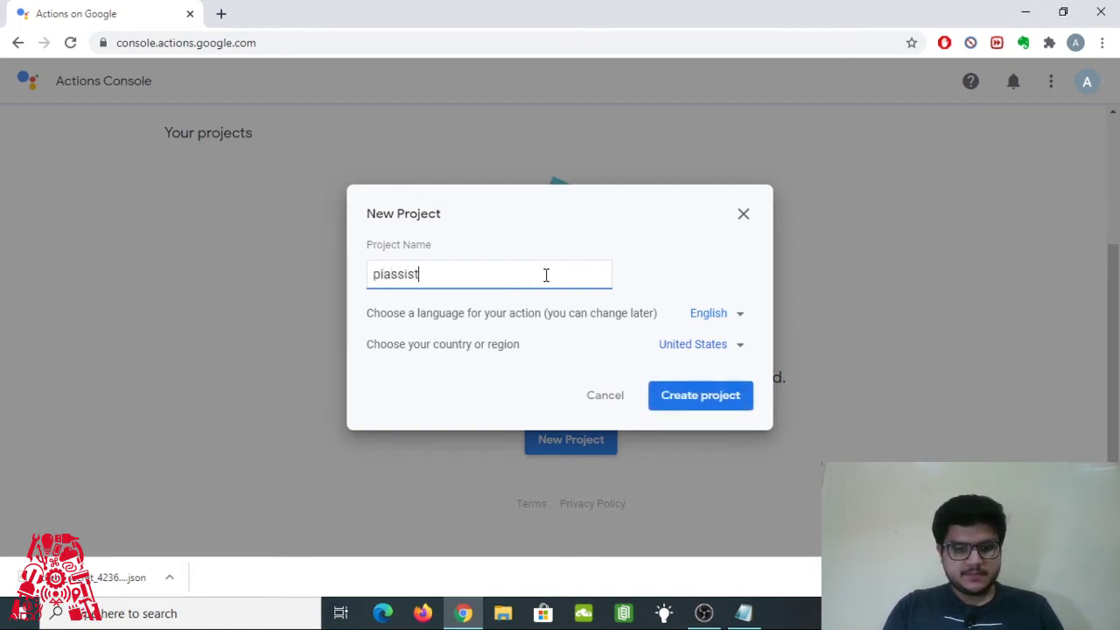
text(ant)
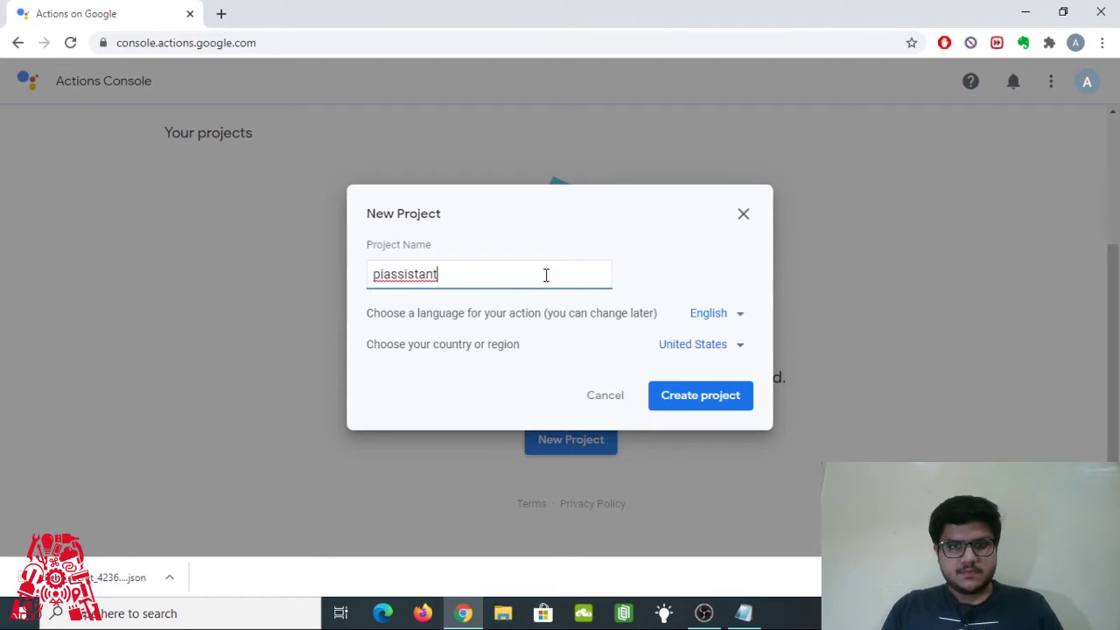
click(729, 396)
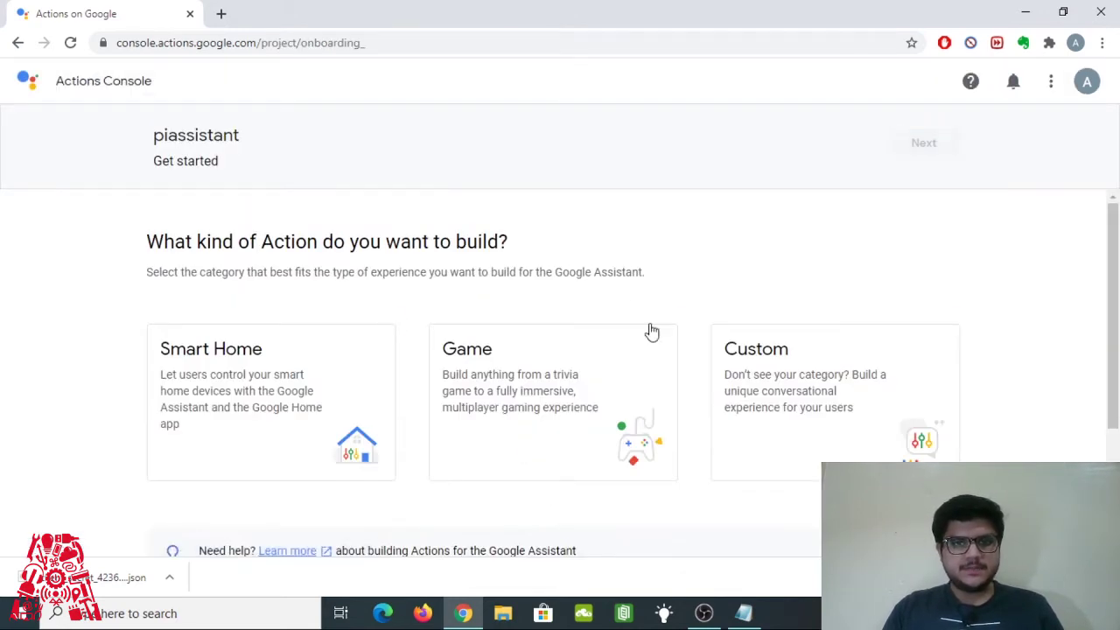
Step: Skip choosing an Action category and open device registration for the piassistant project
scroll(623, 297, down, 2)
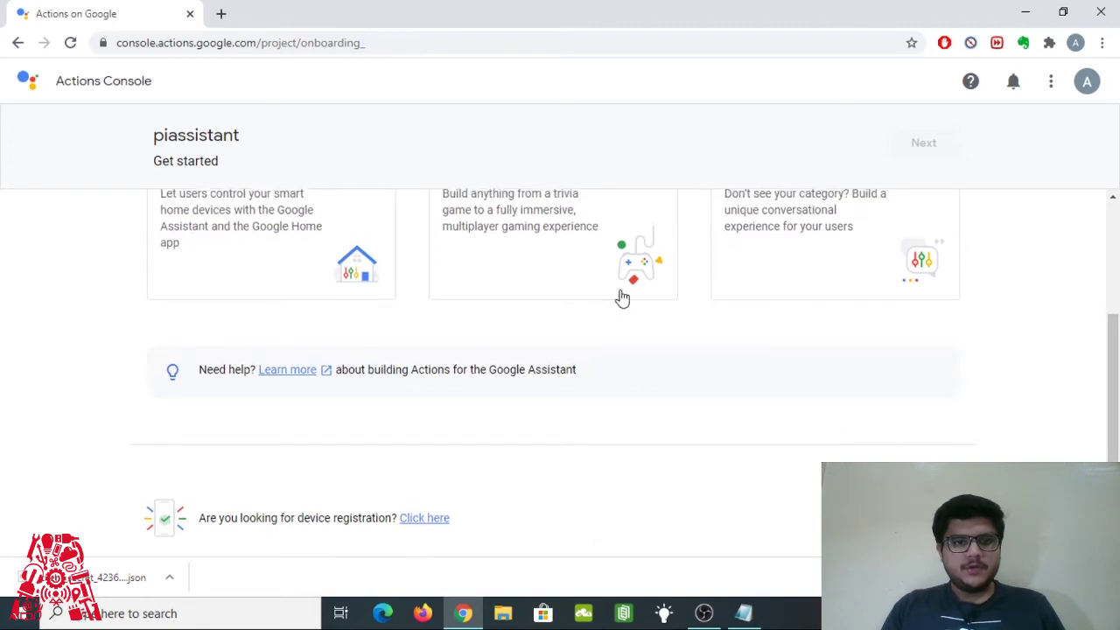
scroll(623, 298, up, 1)
scroll(623, 297, down, 1)
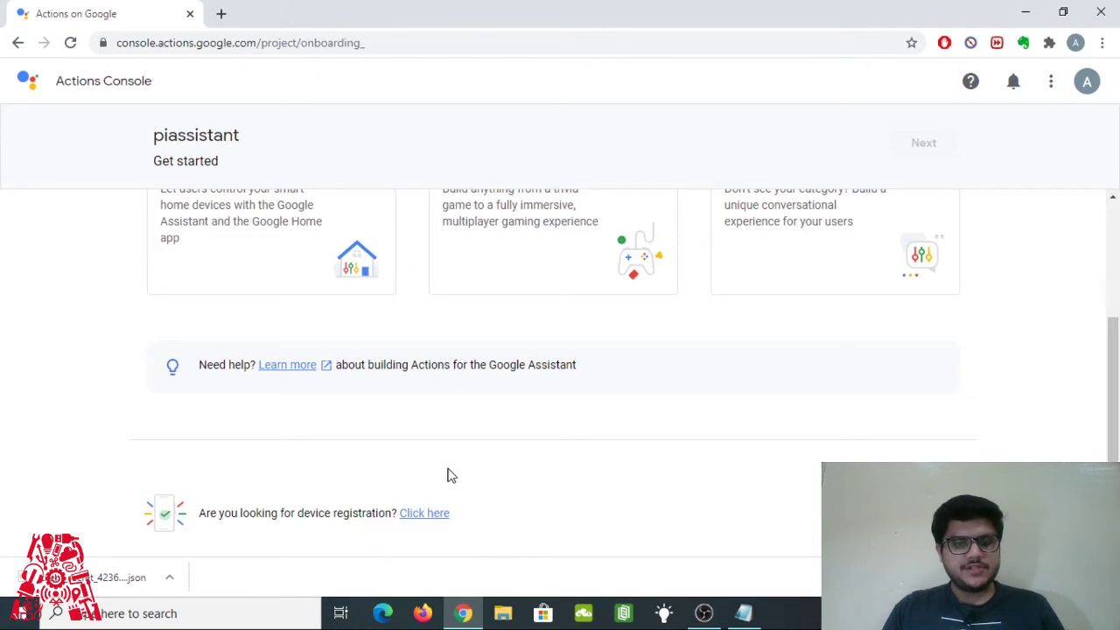
click(414, 516)
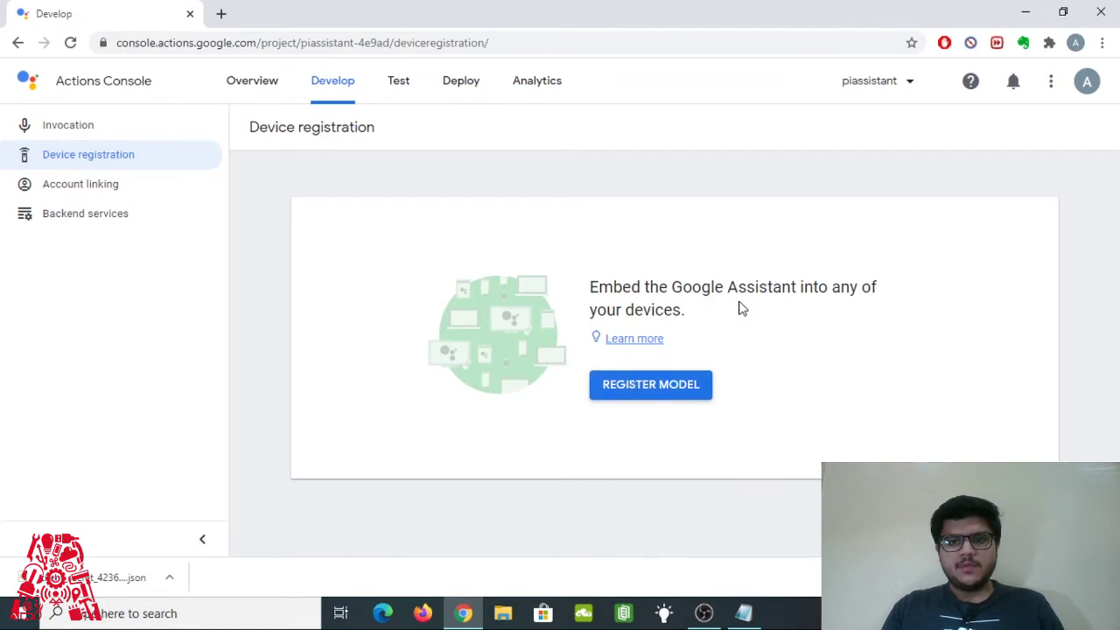
Step: Start registering a model with product name Raspberry Pi, manufacturer name The Assembly and device type Speaker
click(660, 391)
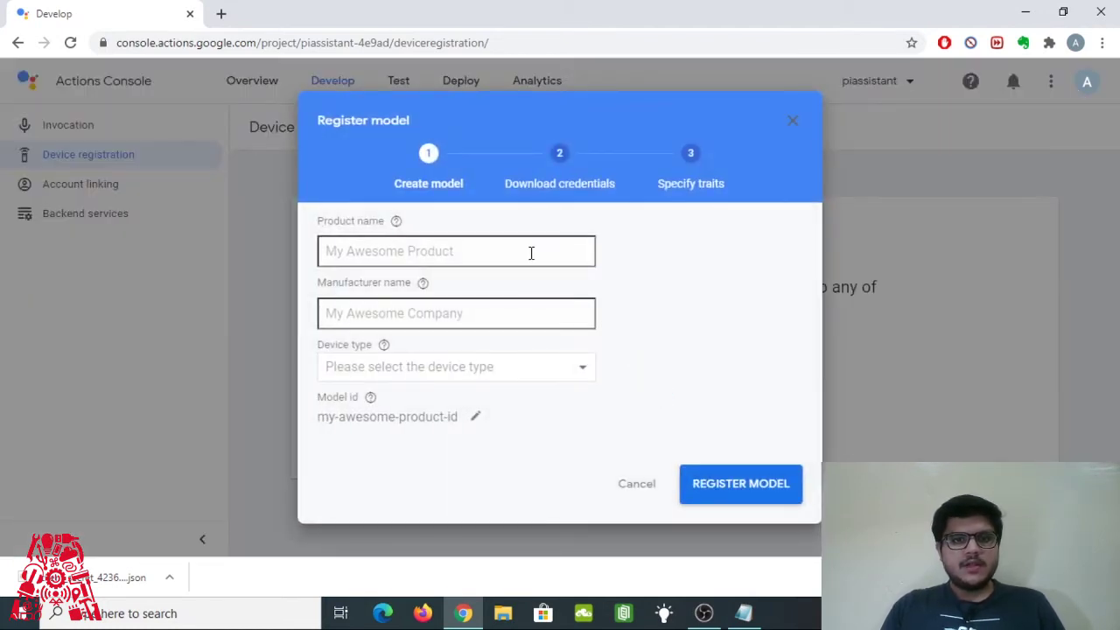
click(531, 253)
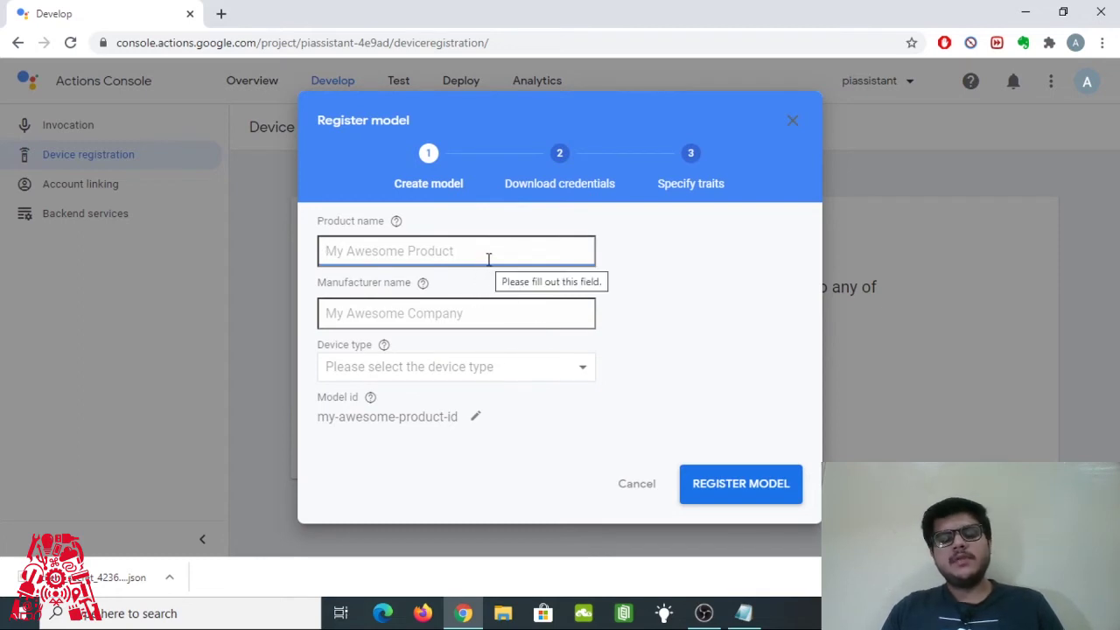
text(R)
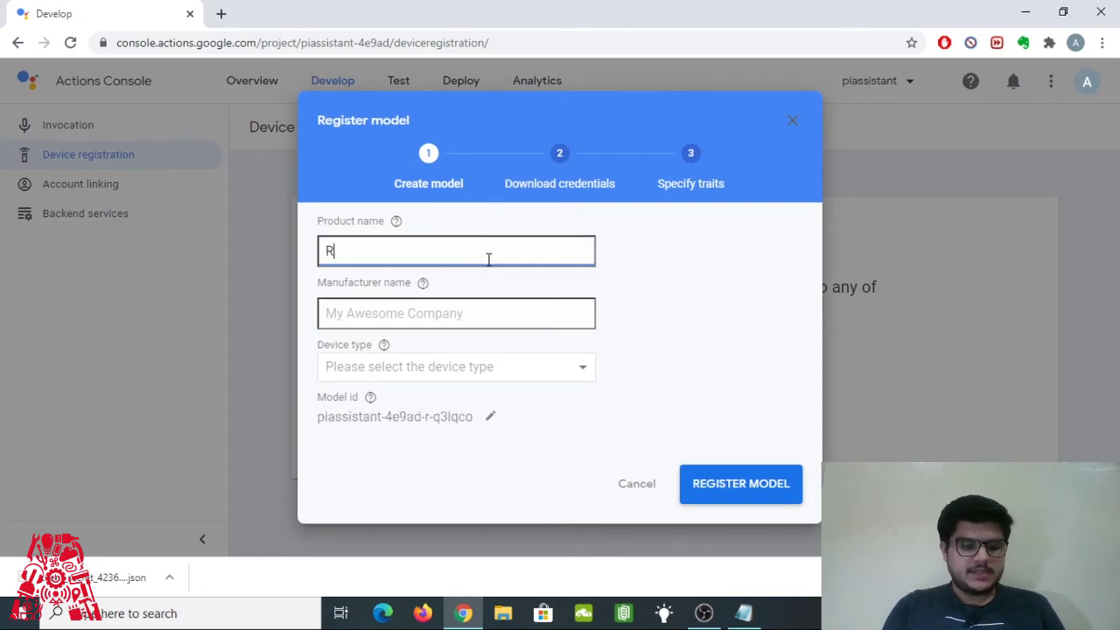
text(aspberry Pi)
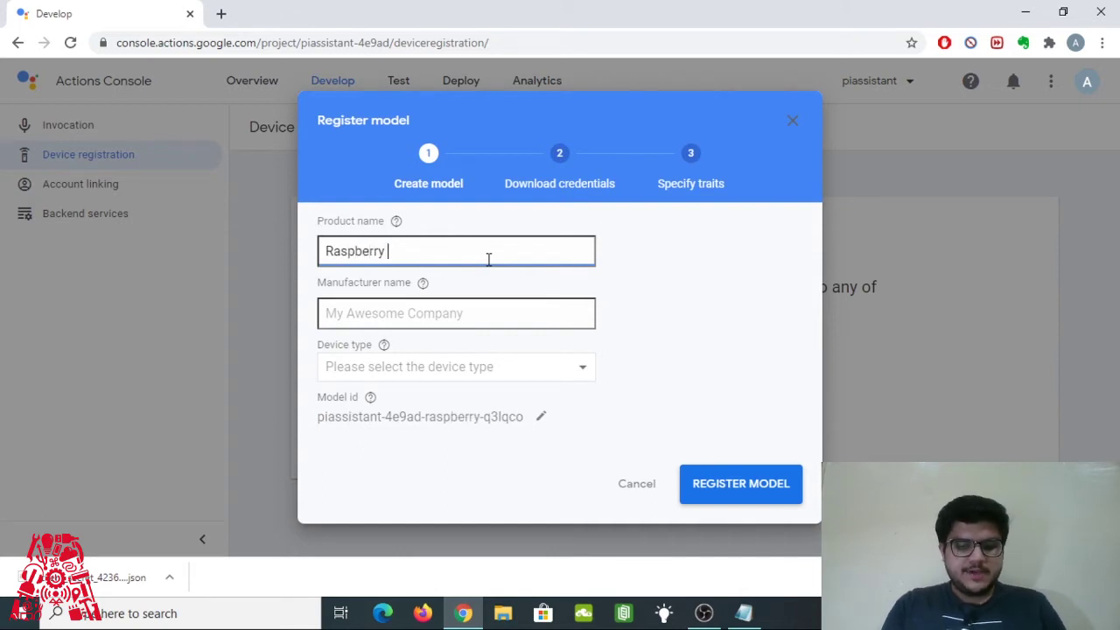
key(Tab)
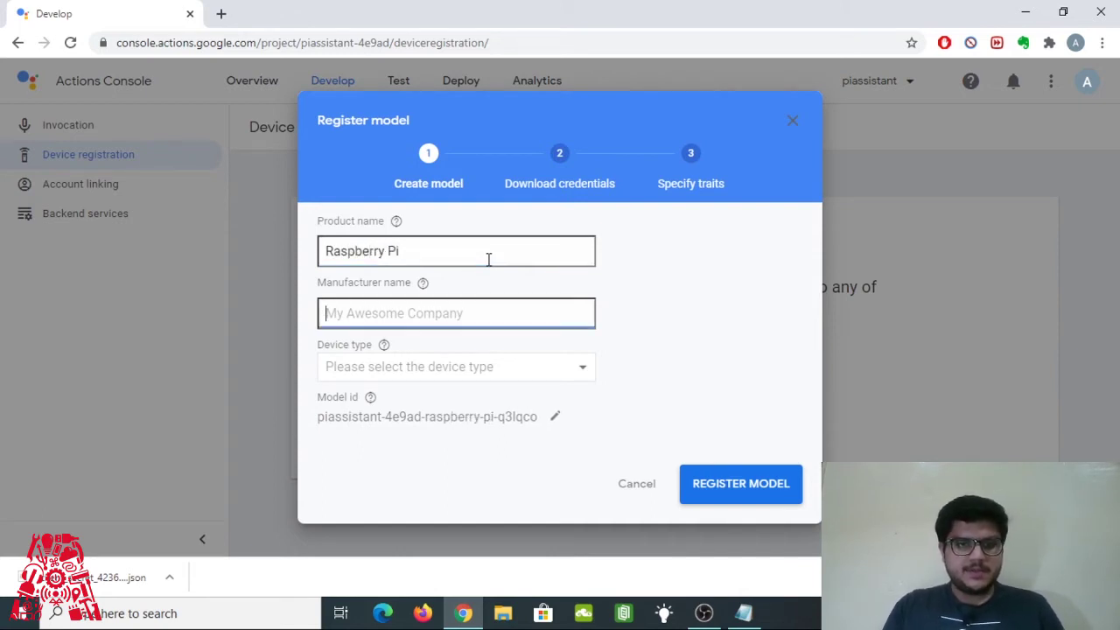
text(The )
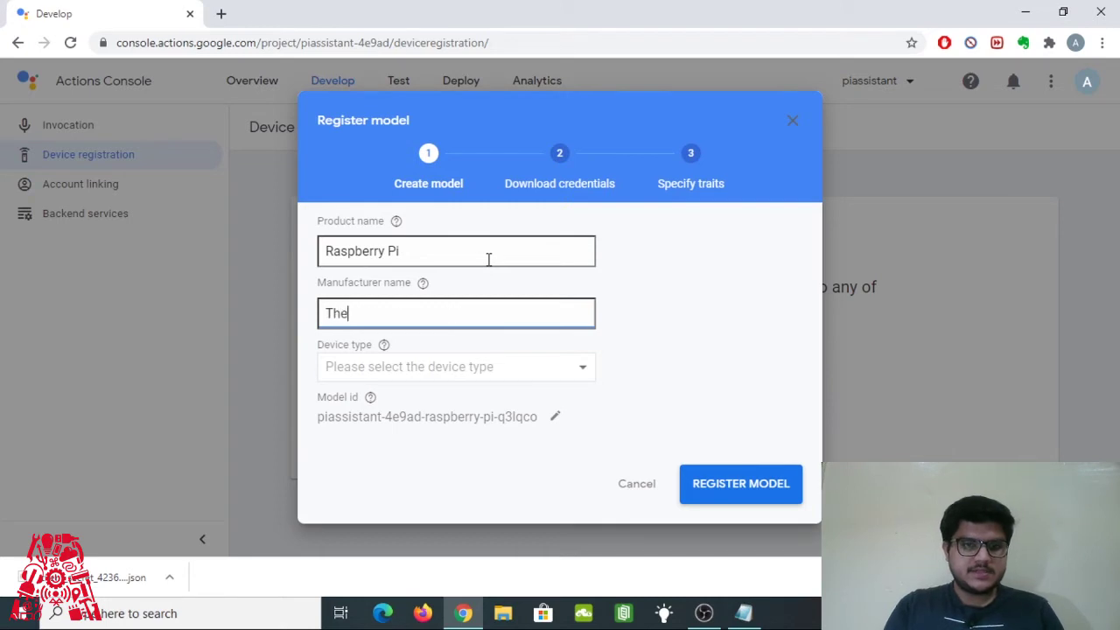
text(Assembly)
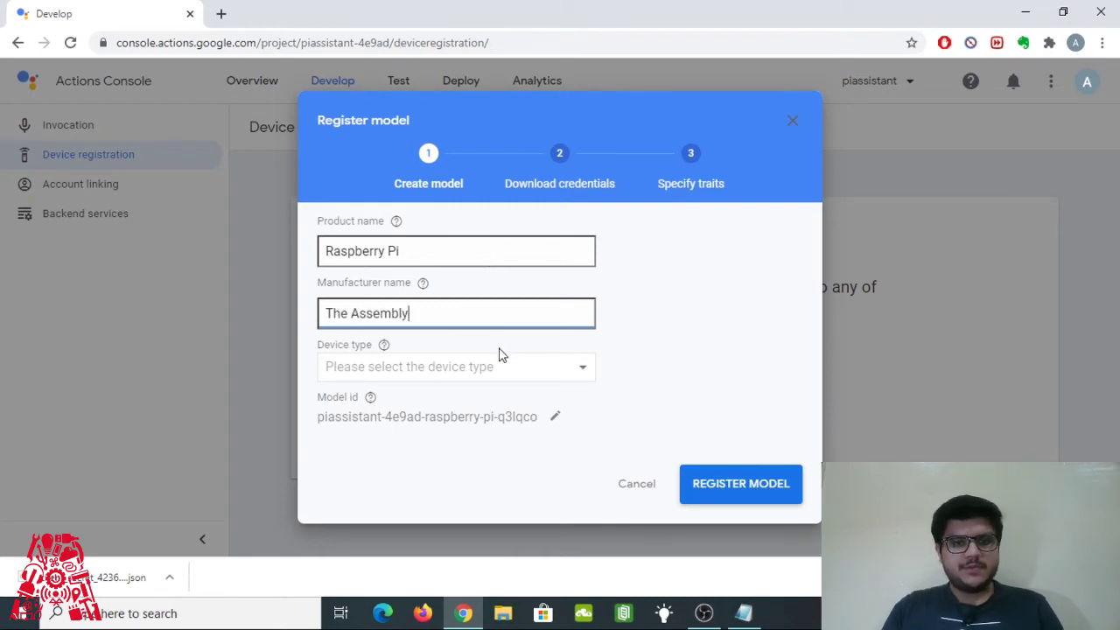
click(409, 377)
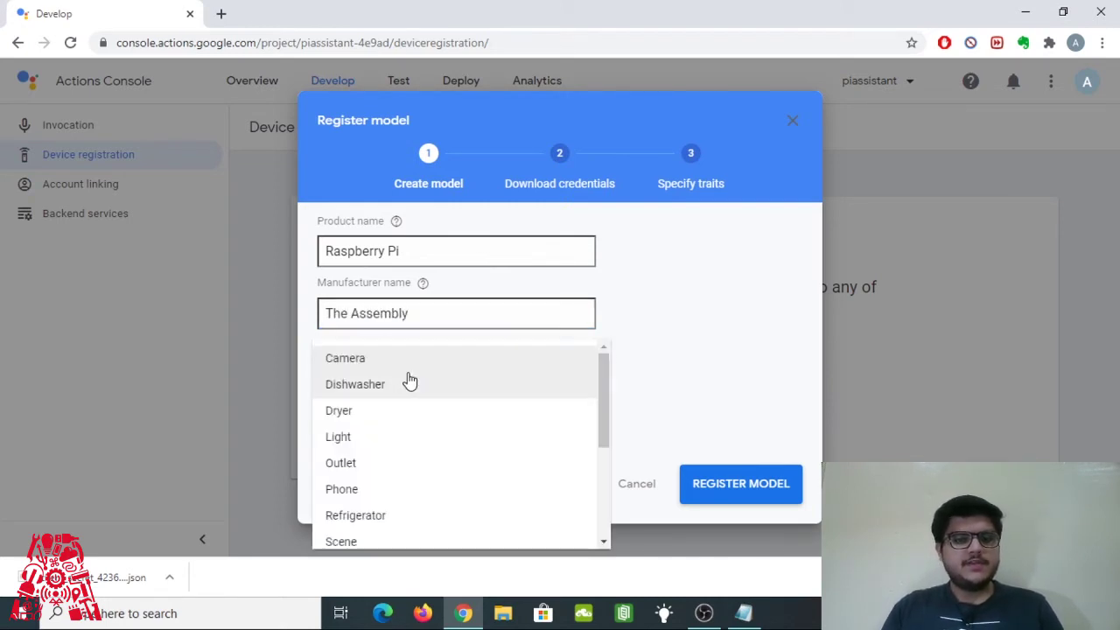
scroll(445, 483, down, 3)
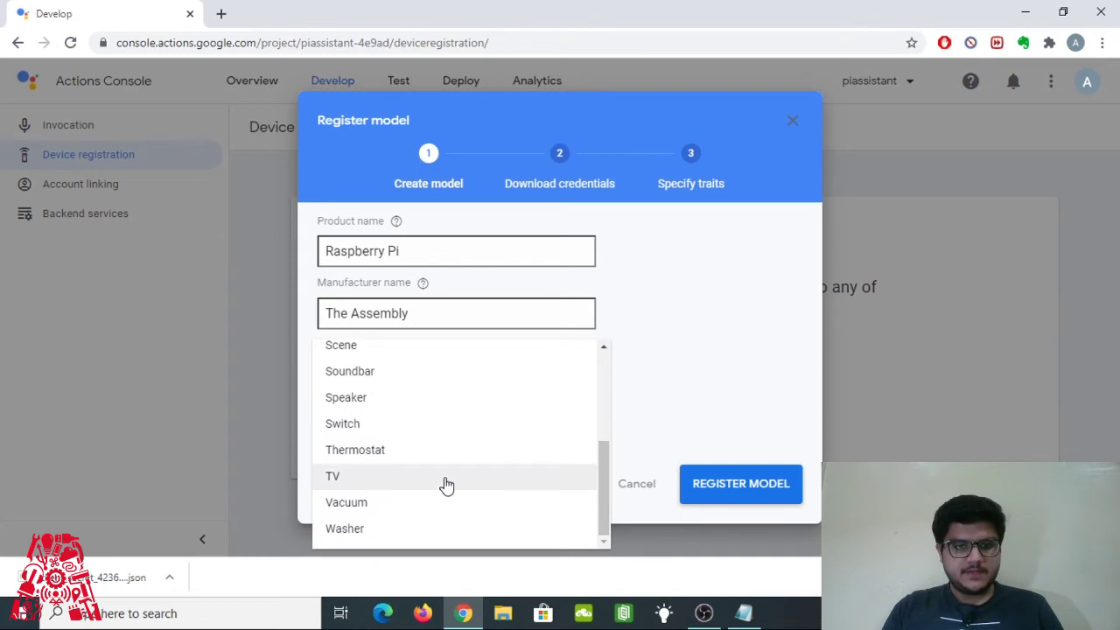
click(422, 399)
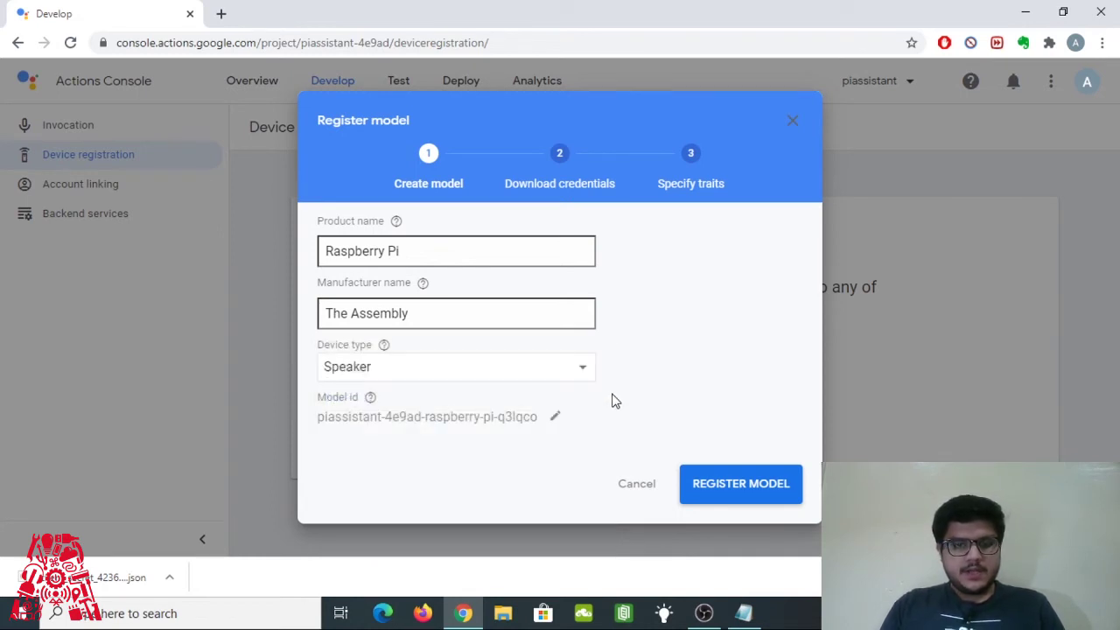
Step: Make the model id editable, copy the whole id into the empty text document in Notepad, and save the document
click(555, 420)
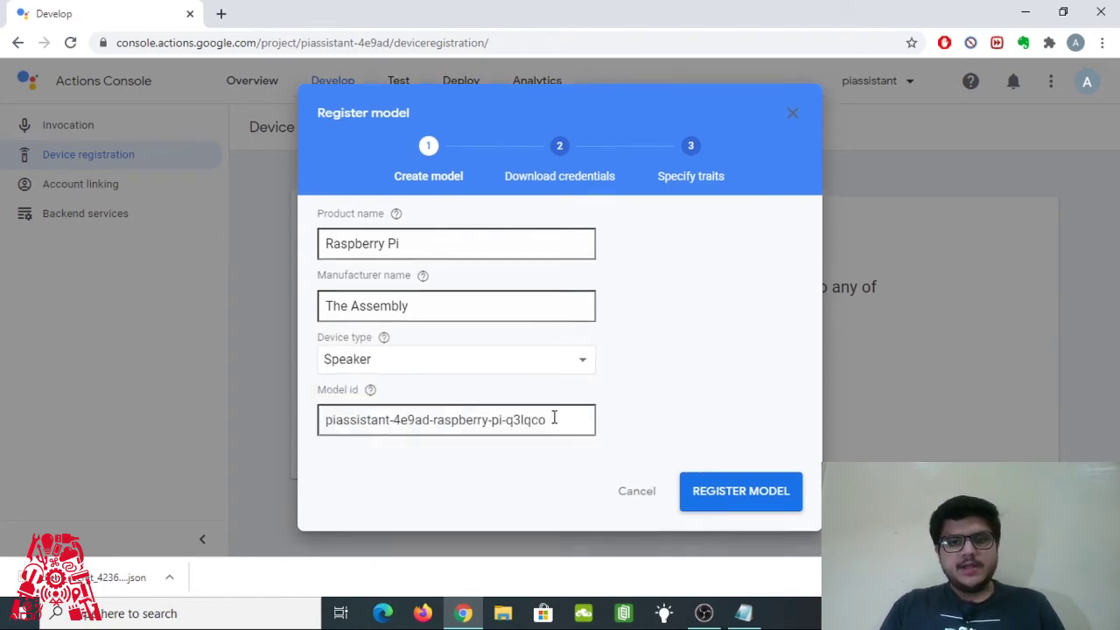
click(554, 420)
click(555, 420)
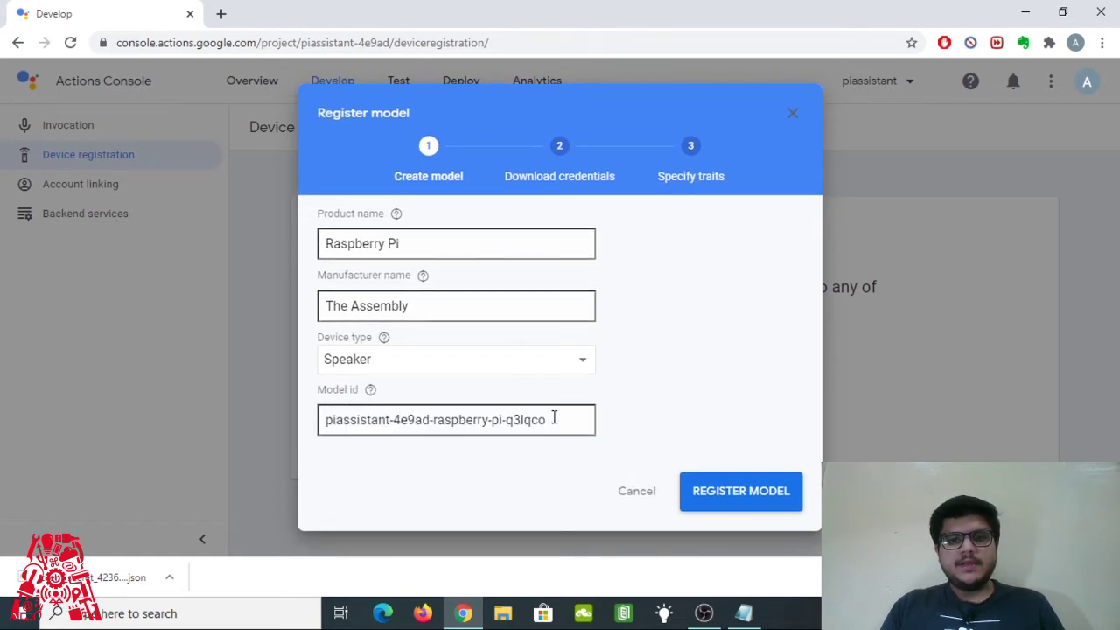
drag(570, 418, 269, 420)
key(ctrl+c)
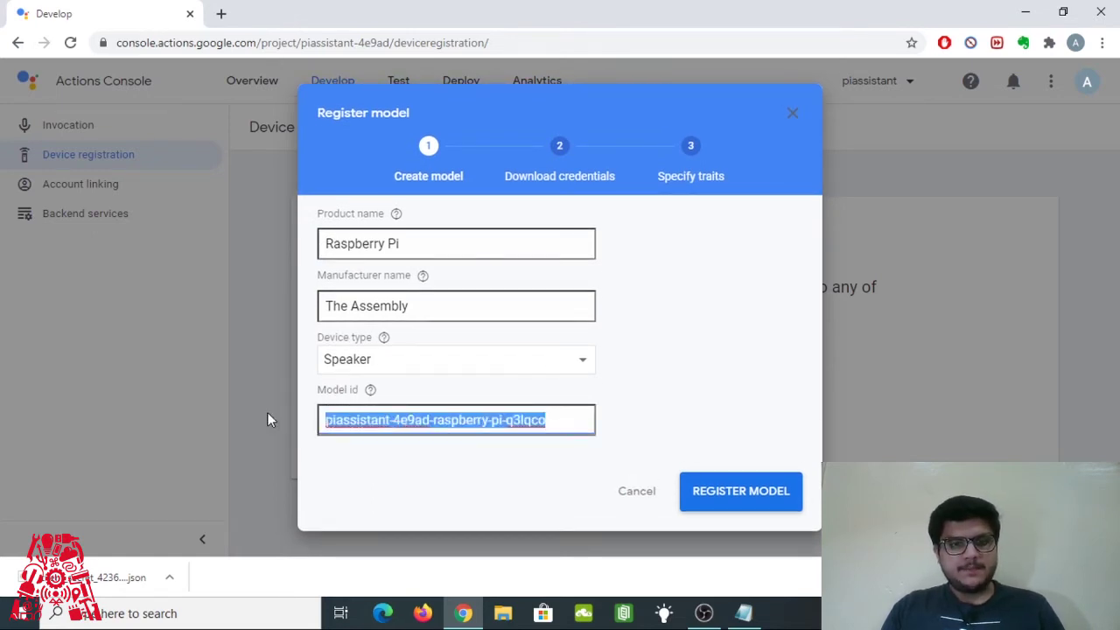
click(747, 610)
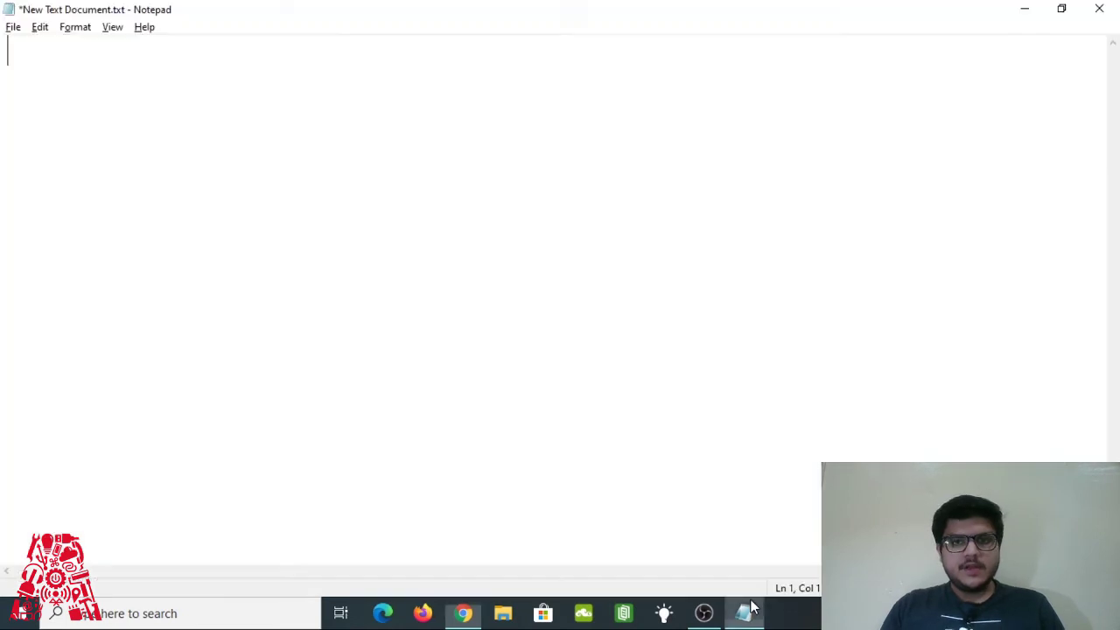
key(ctrl+v)
key(ctrl+s)
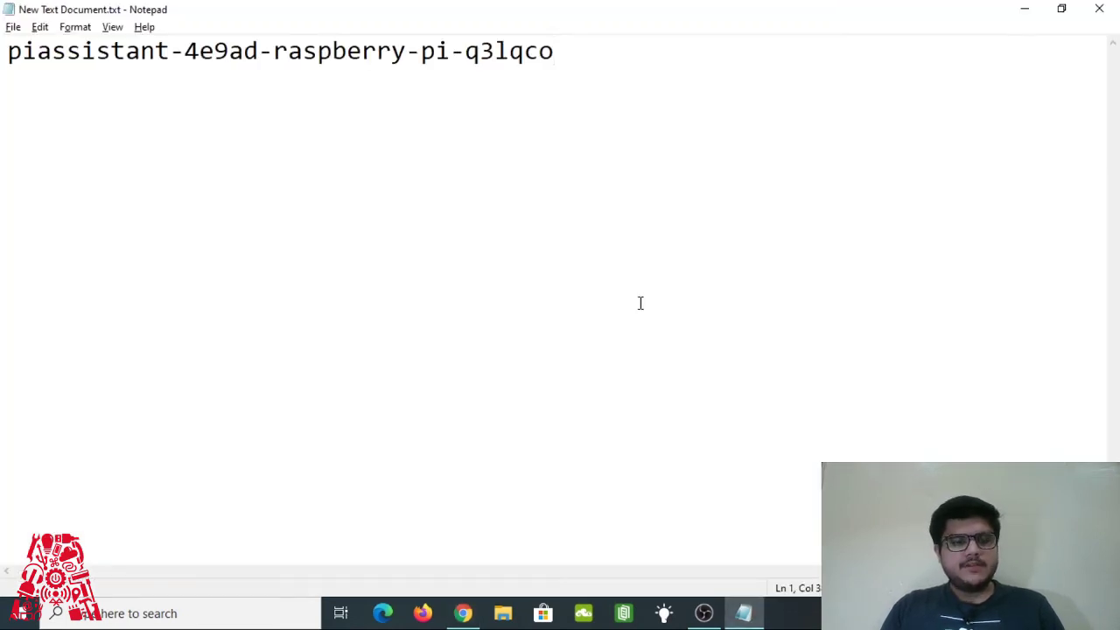
Step: Switch back to Chrome and submit the Raspberry Pi model for registration with its generated model id
click(463, 613)
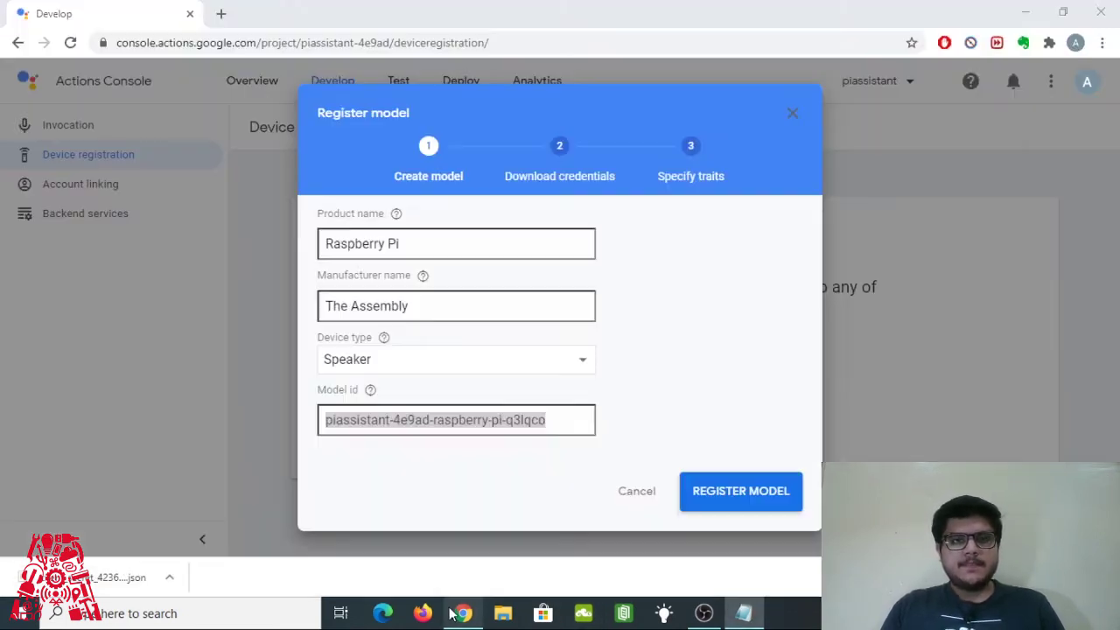
click(479, 493)
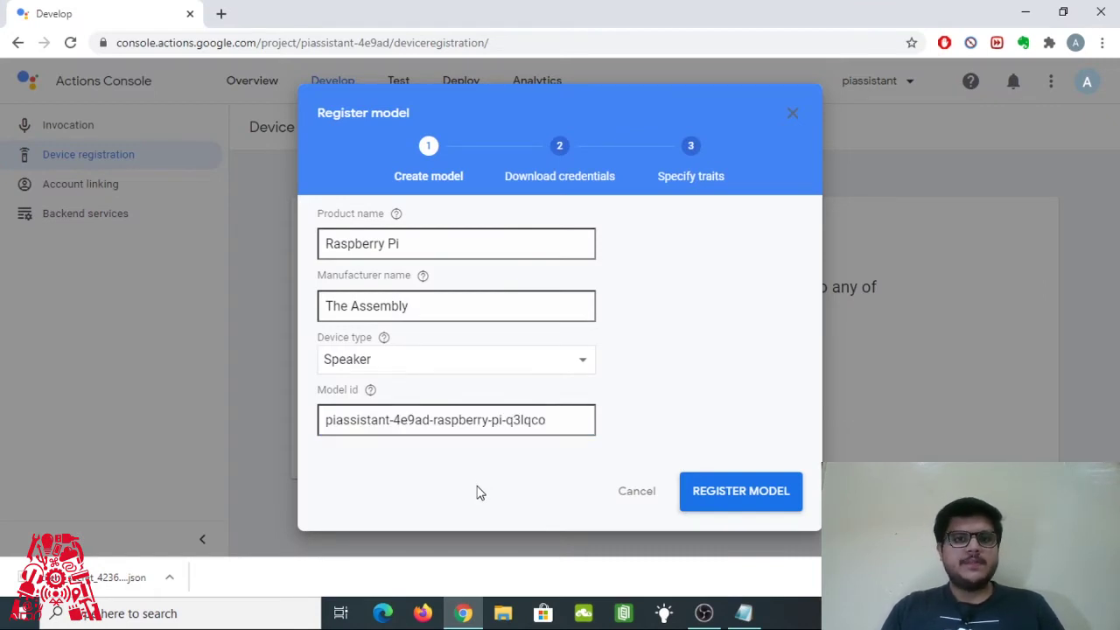
click(709, 495)
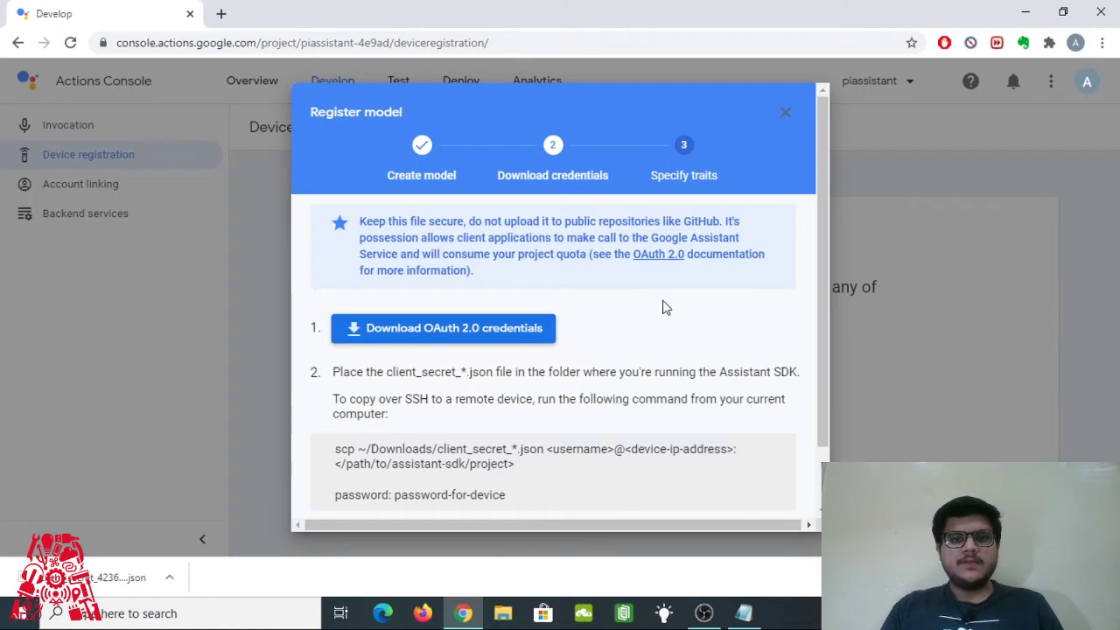
Step: Download the OAuth 2.0 credentials JSON file for the registered model and save it to the computer
scroll(676, 354, down, 1)
scroll(676, 353, up, 1)
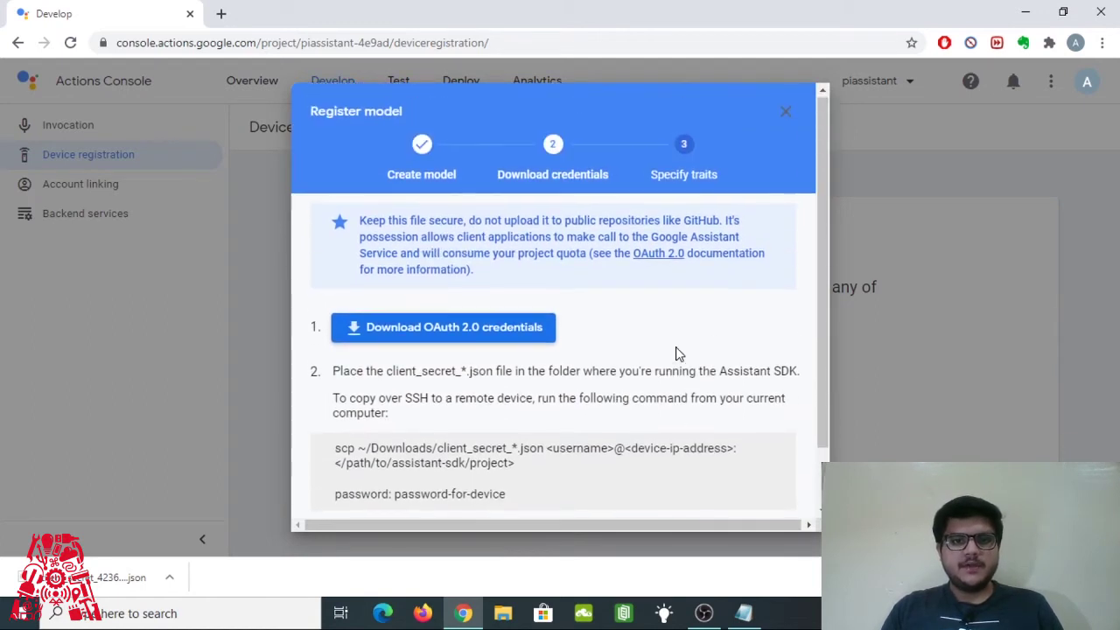
click(499, 326)
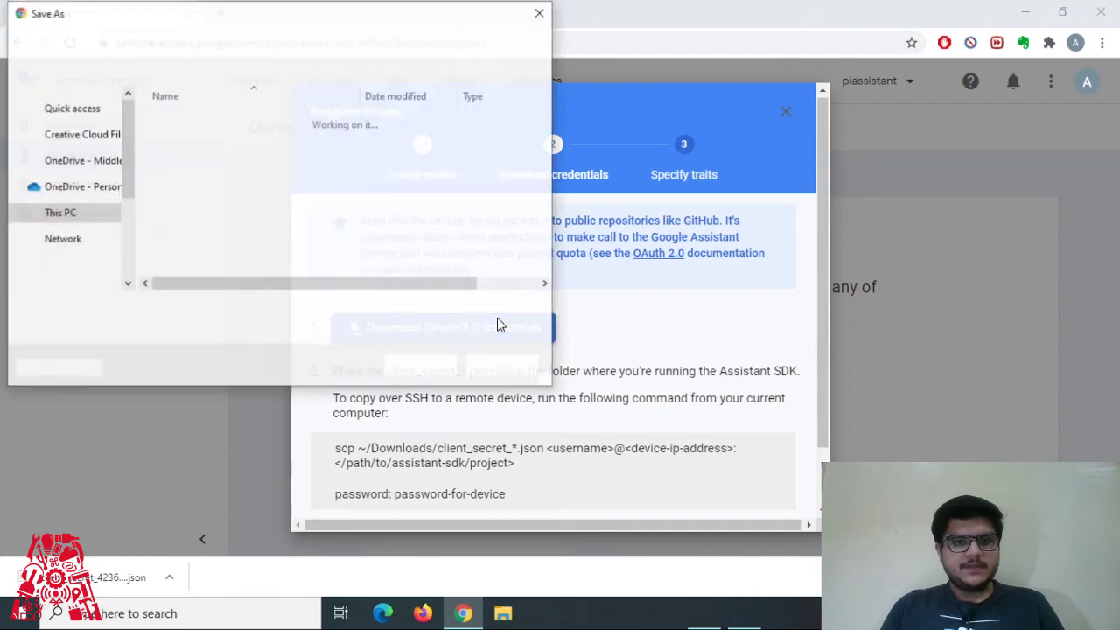
click(420, 364)
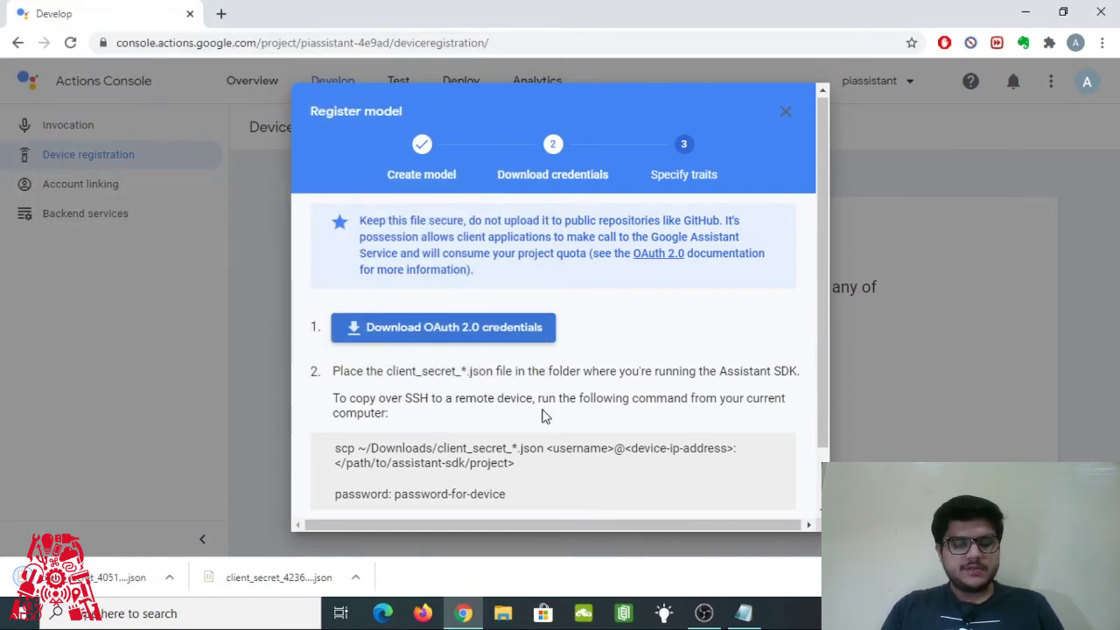
scroll(543, 415, down, 1)
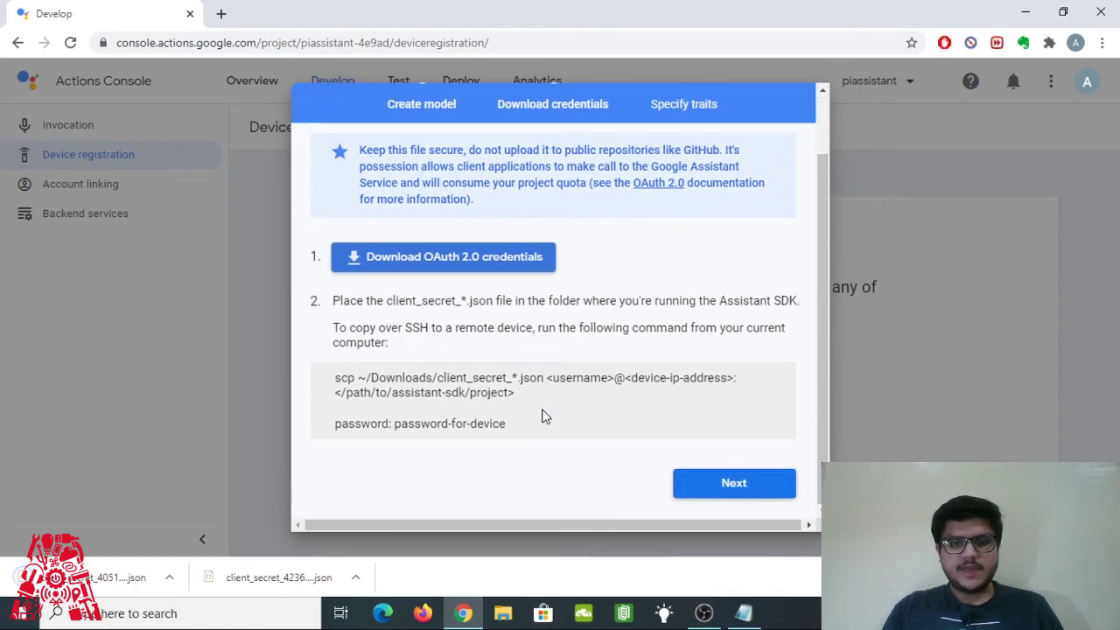
scroll(674, 476, up, 1)
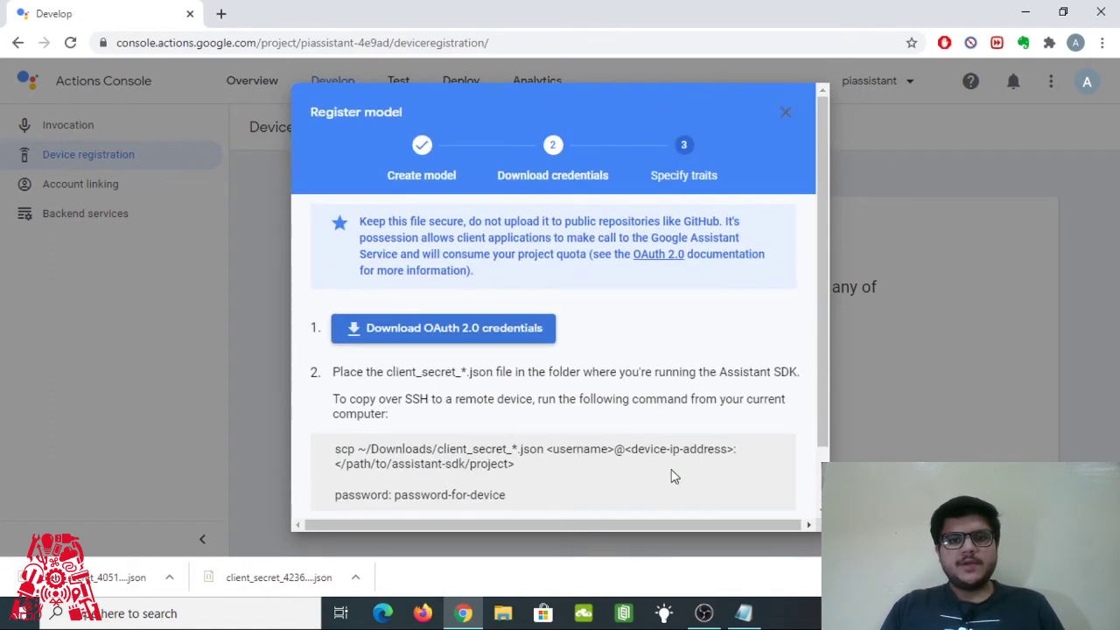
scroll(674, 476, down, 1)
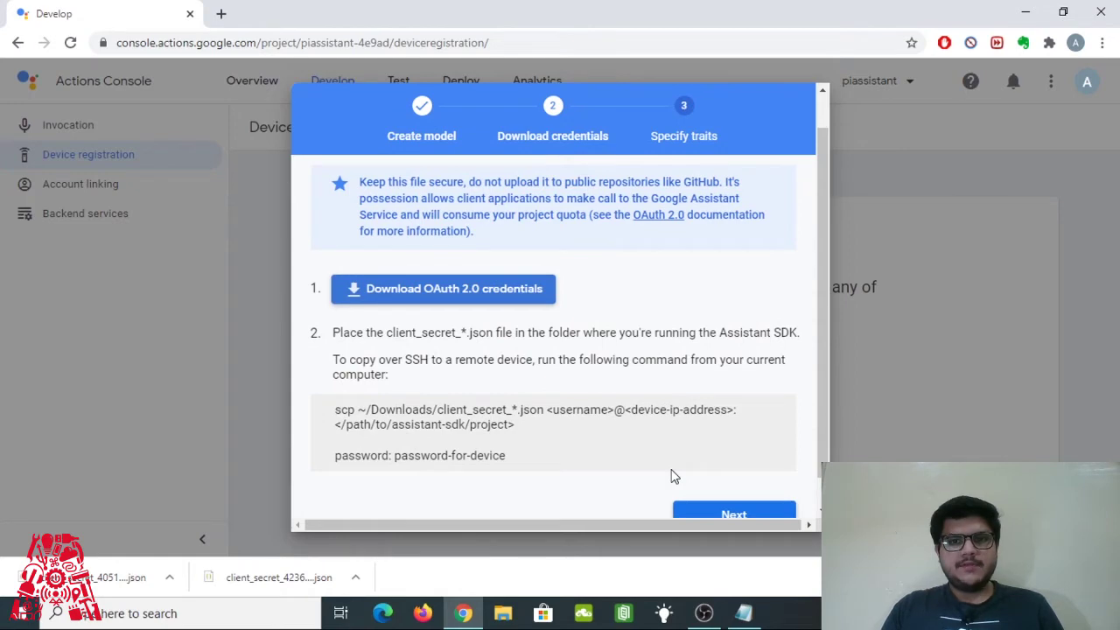
scroll(671, 476, down, 1)
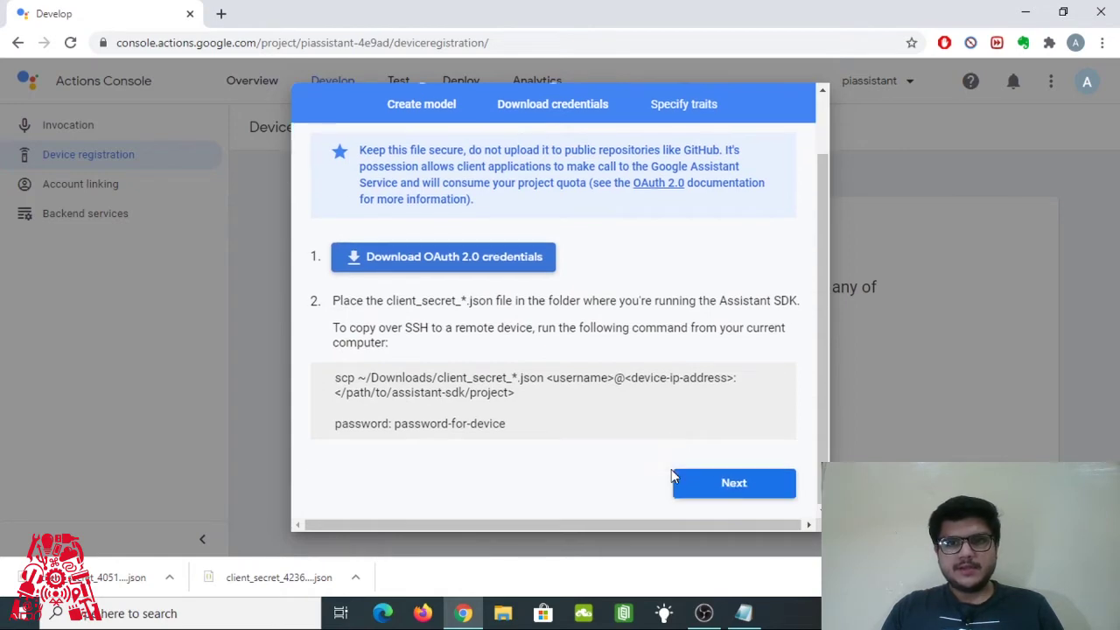
Step: Finish registering the Raspberry Pi model by saving its traits with none selected, and check the actions available for the registered model
click(740, 495)
scroll(598, 324, down, 15)
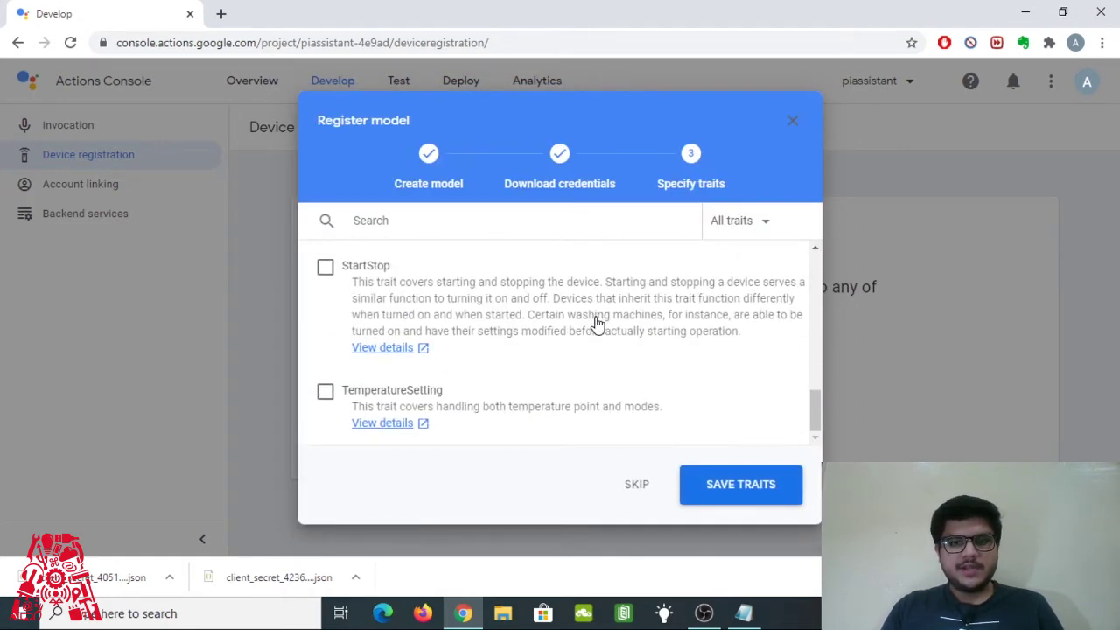
click(726, 490)
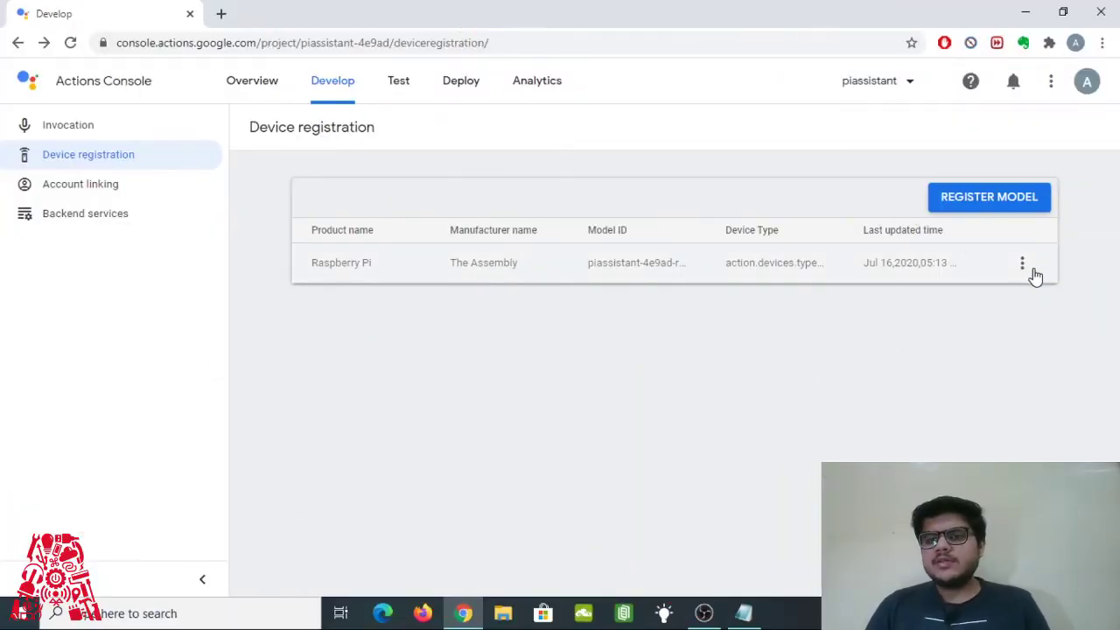
click(1023, 265)
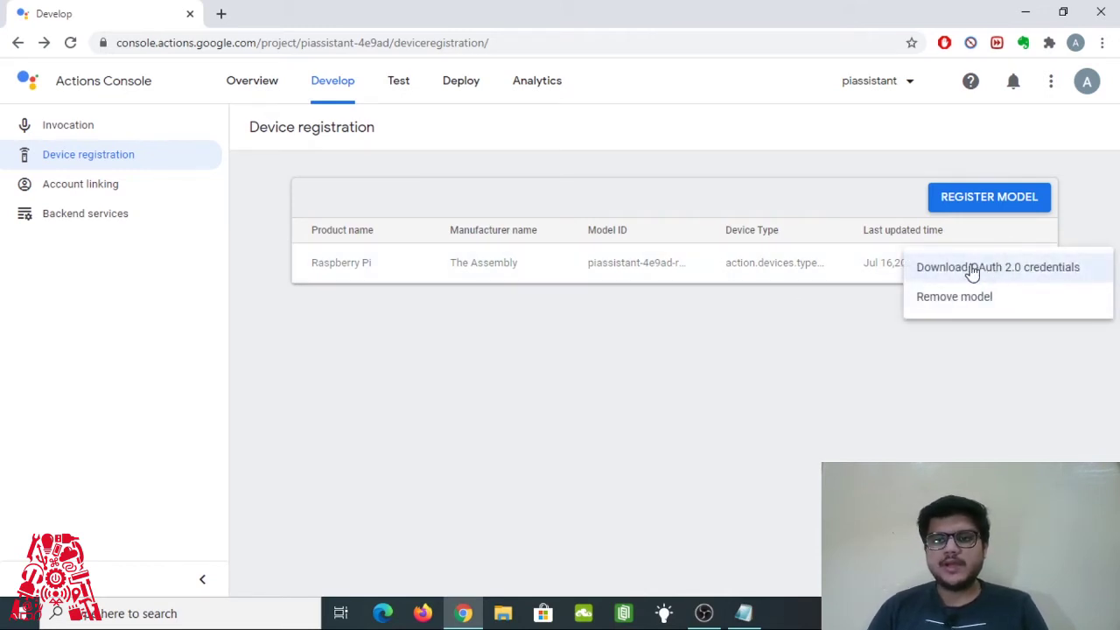
click(707, 338)
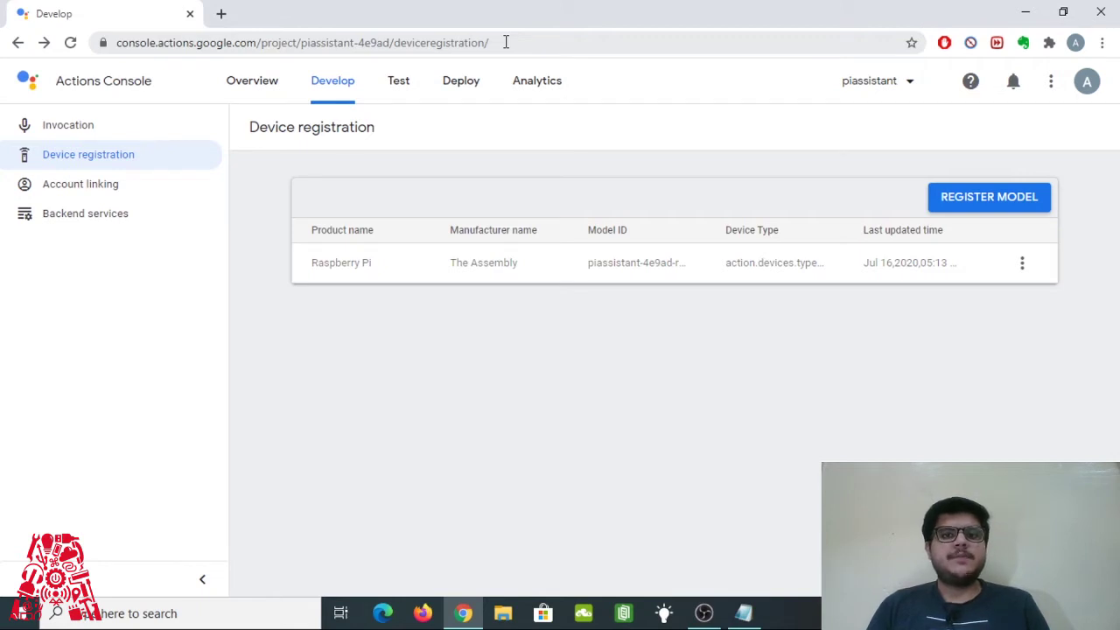
click(506, 42)
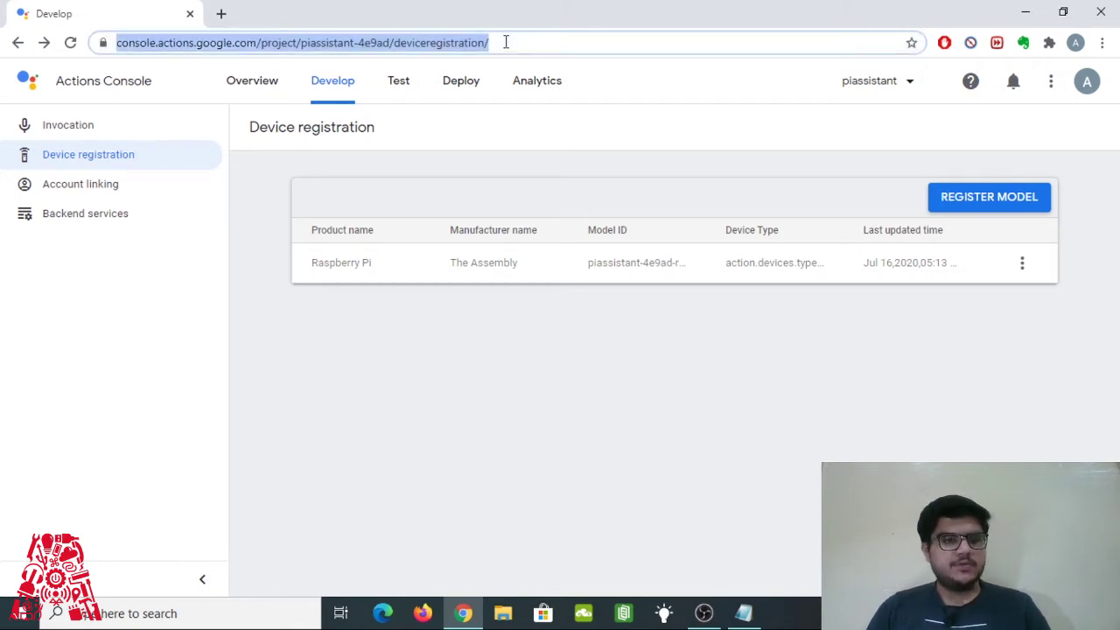
text(https://console.developers.google.com/apis)
key(Return)
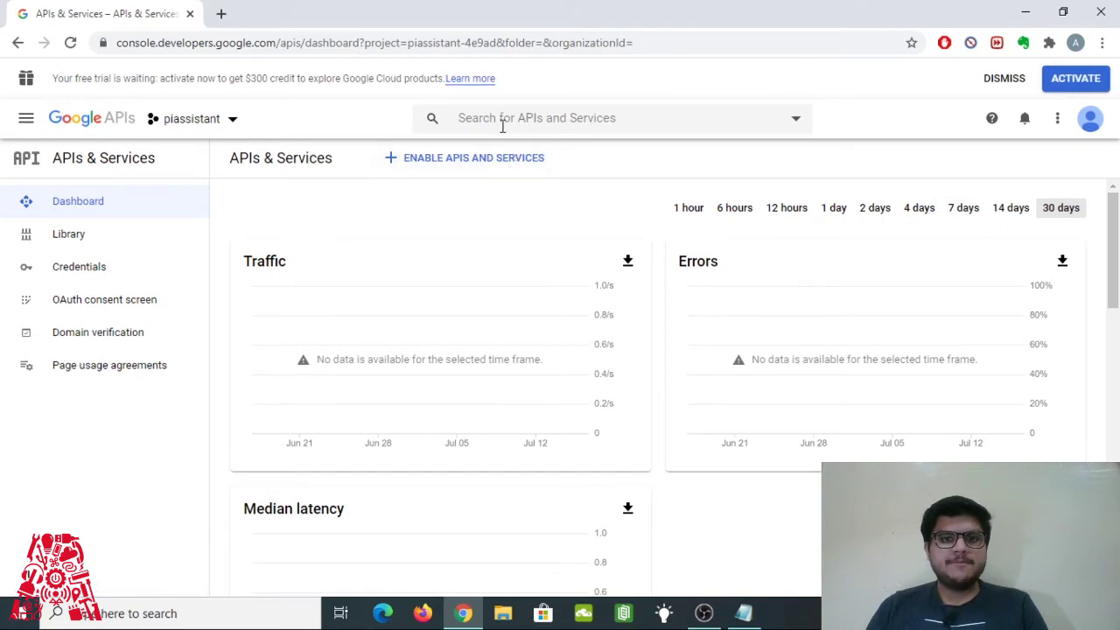
Step: Search the API Library for "google assistant api" and open the Google Assistant API page
click(463, 169)
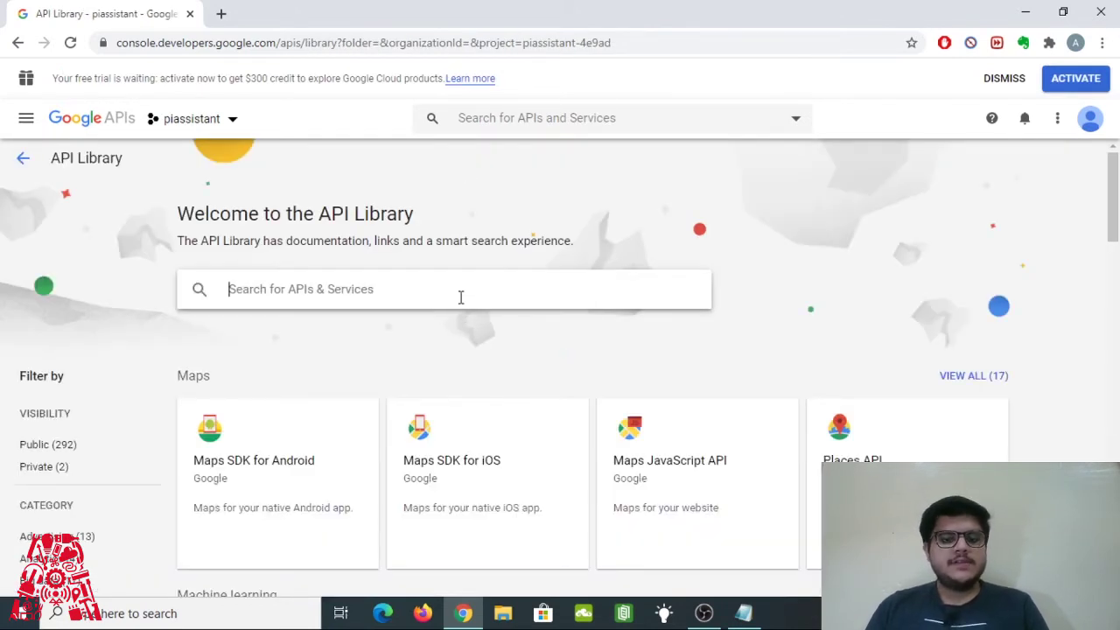
text(google )
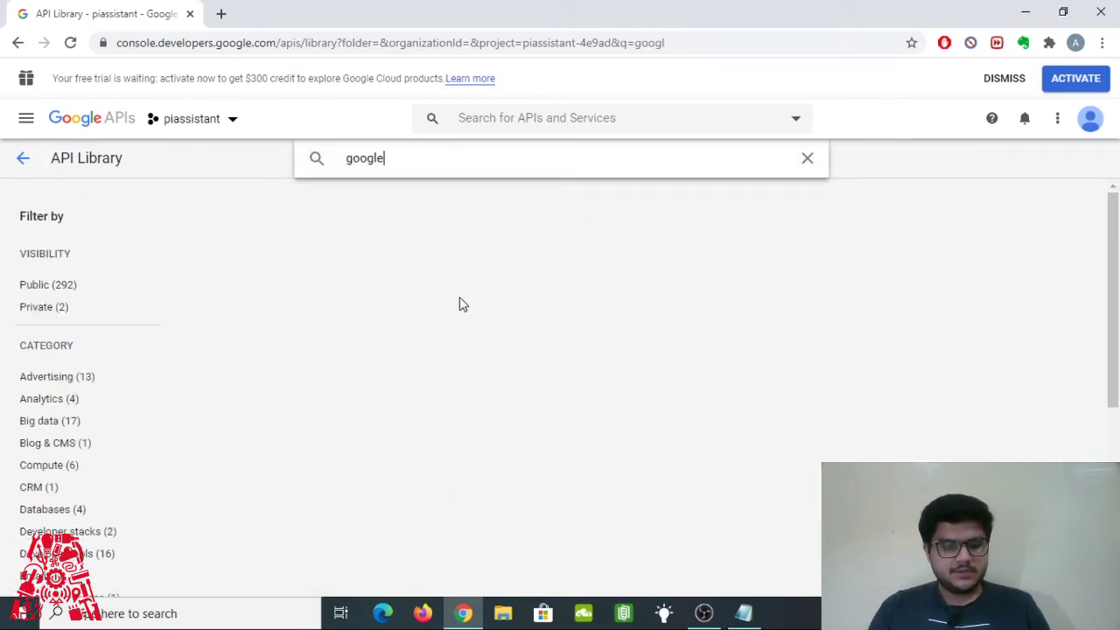
text(assis)
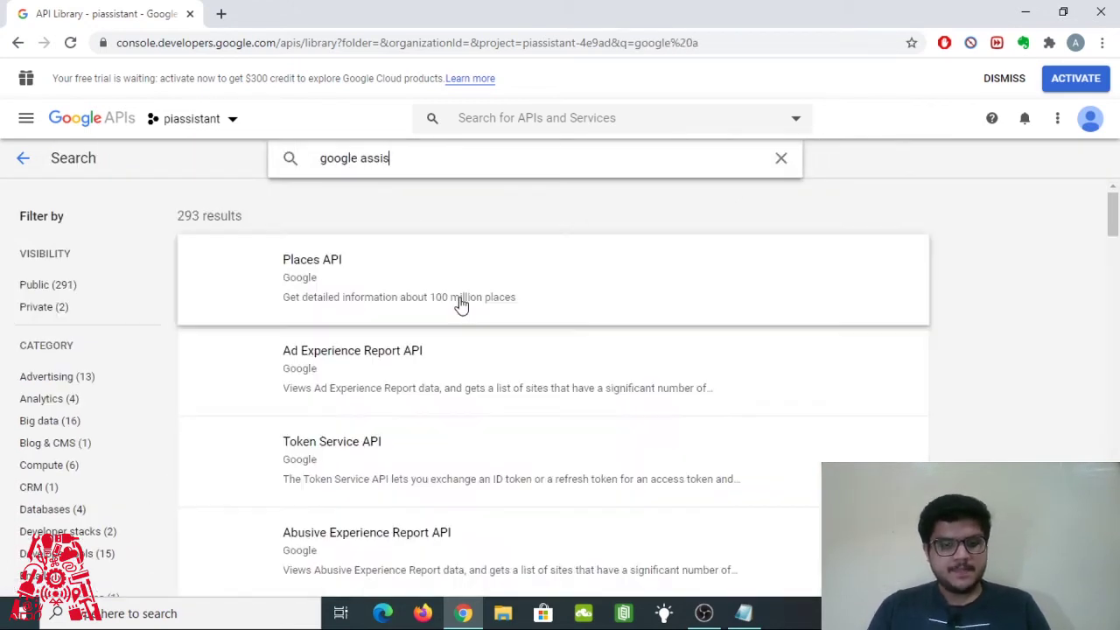
text(tant api)
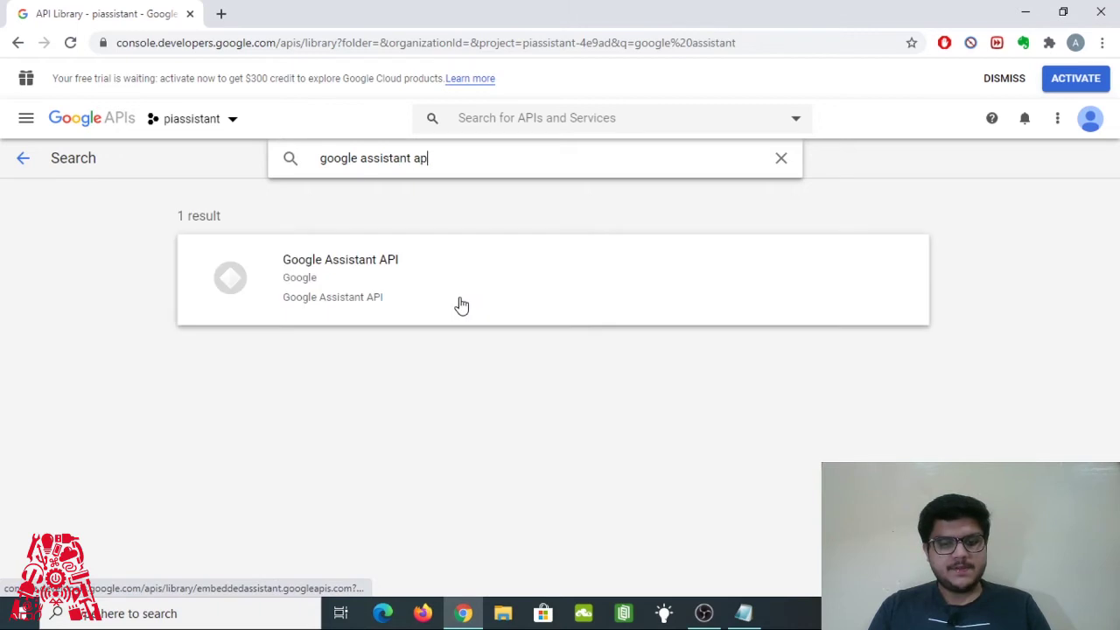
click(348, 257)
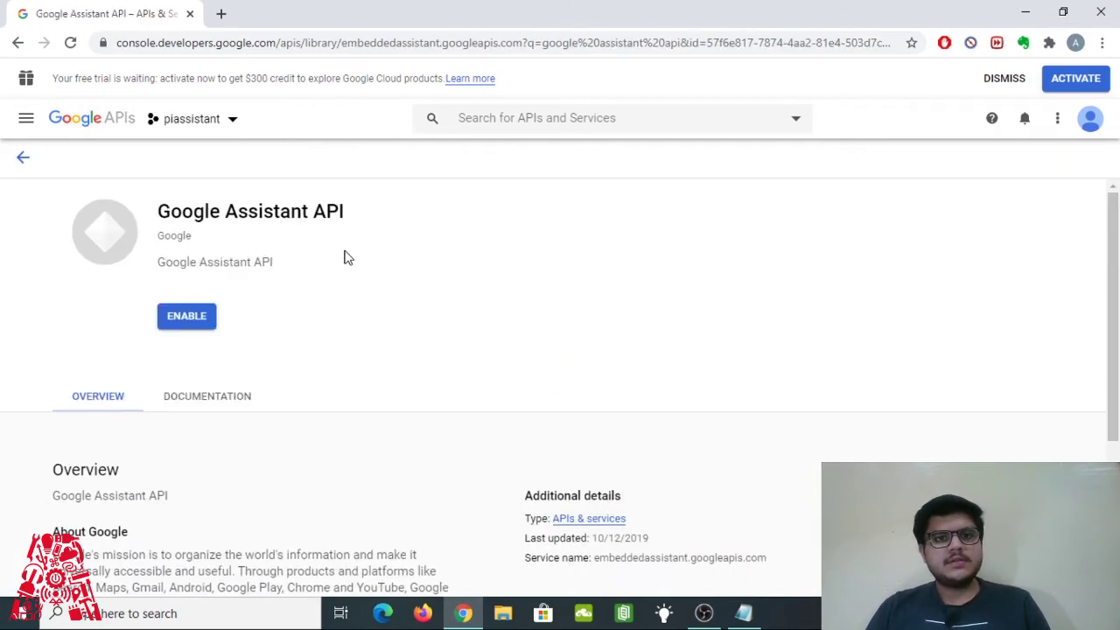
Step: Check that the piassistant project is selected and enable the Google Assistant API for it
click(233, 125)
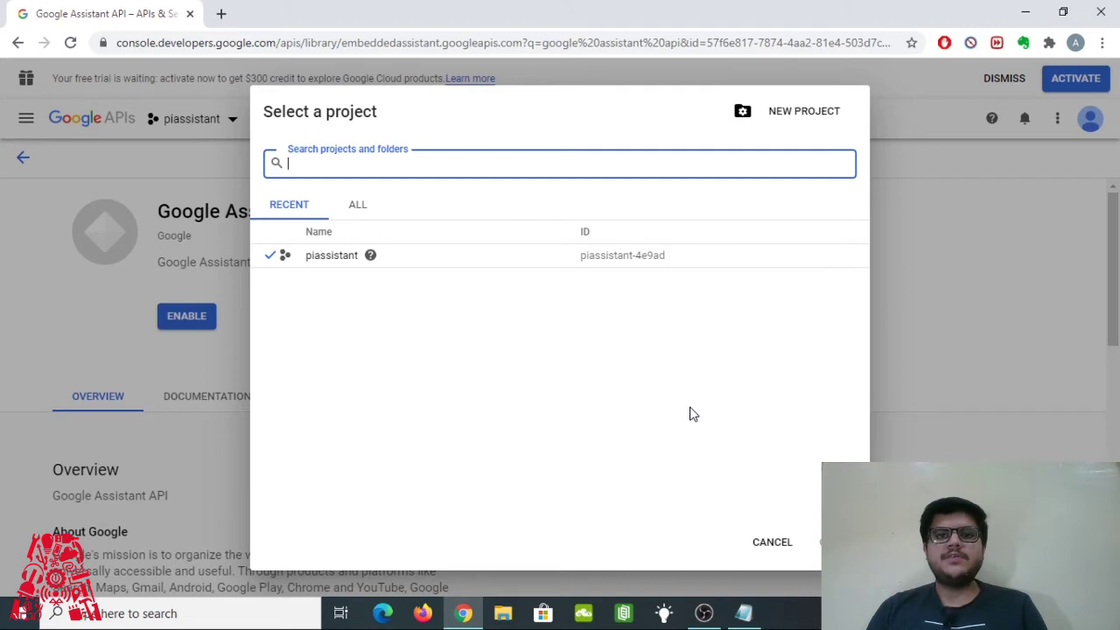
click(772, 544)
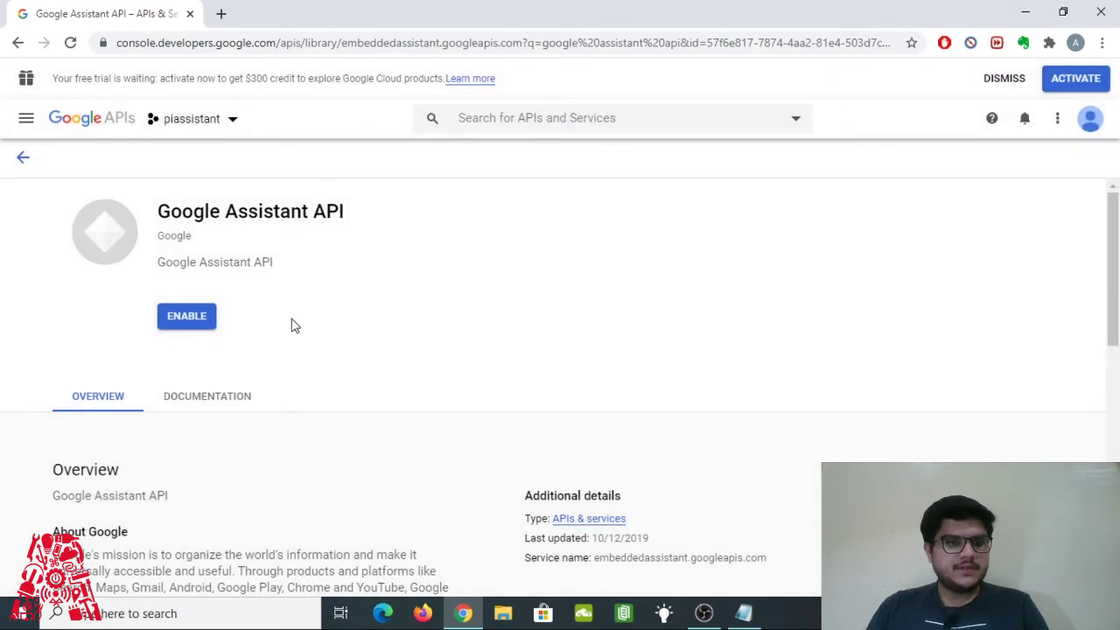
click(183, 317)
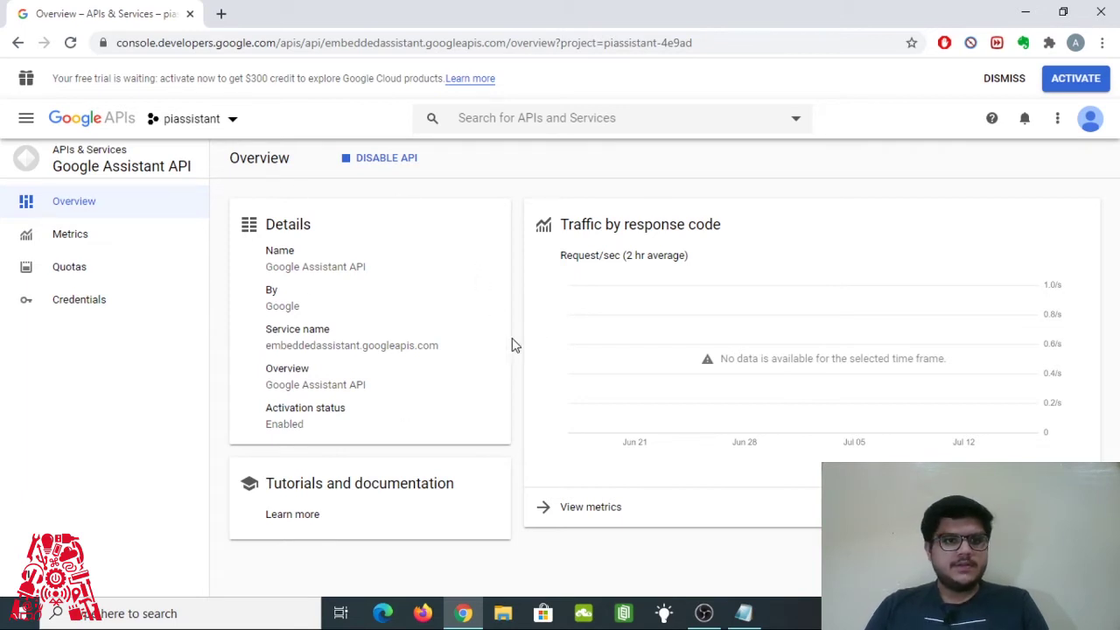
Step: Start configuring the OAuth consent screen from the API's credentials and create it with user type External
click(136, 308)
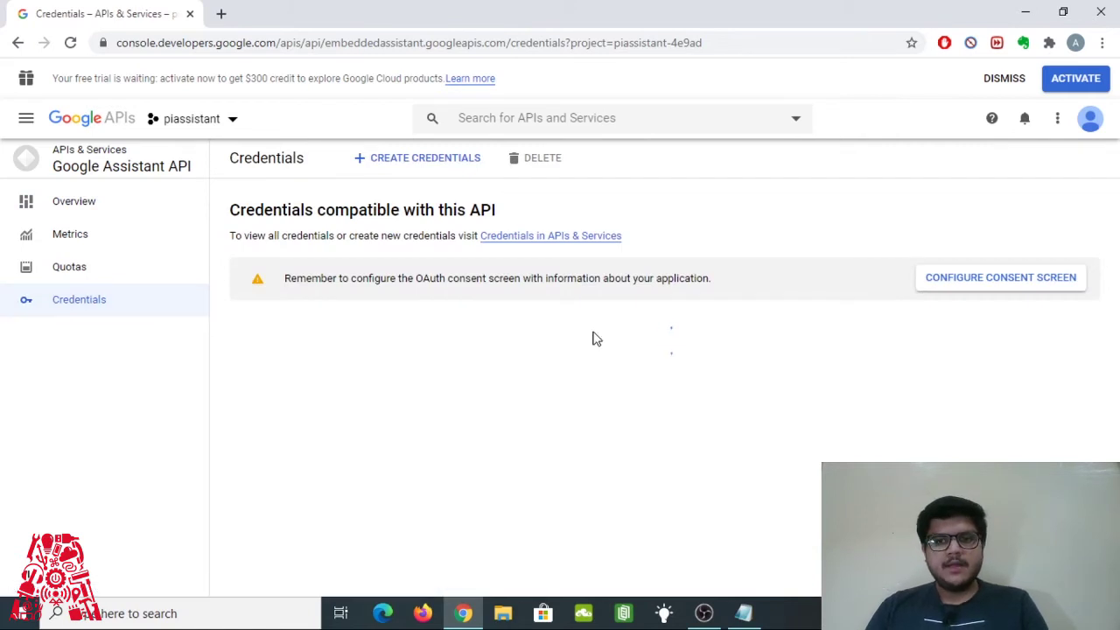
click(974, 282)
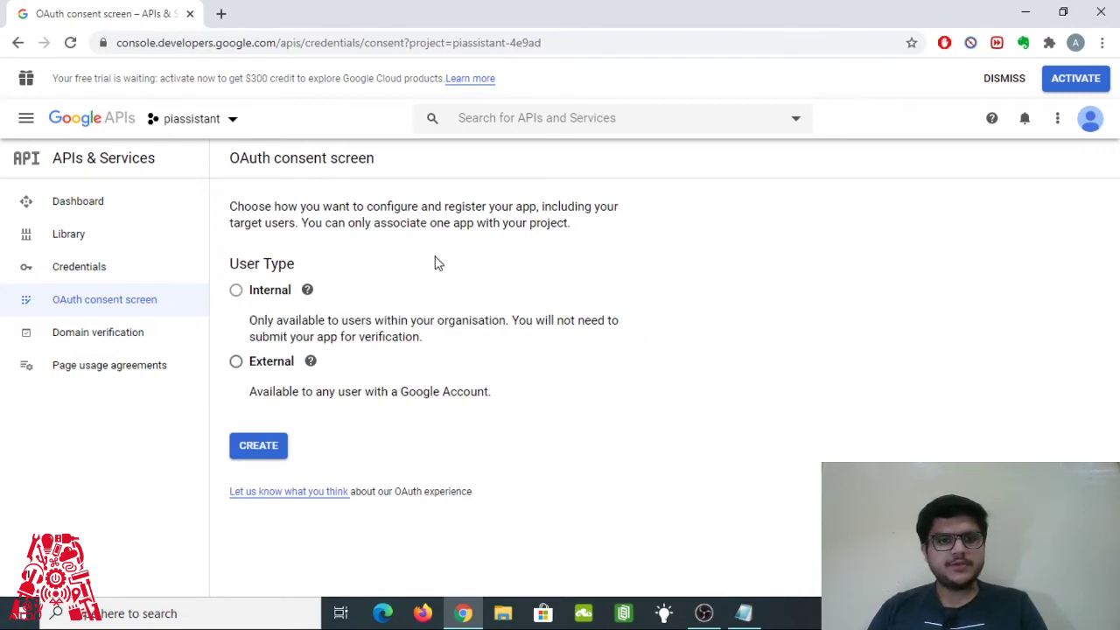
click(255, 370)
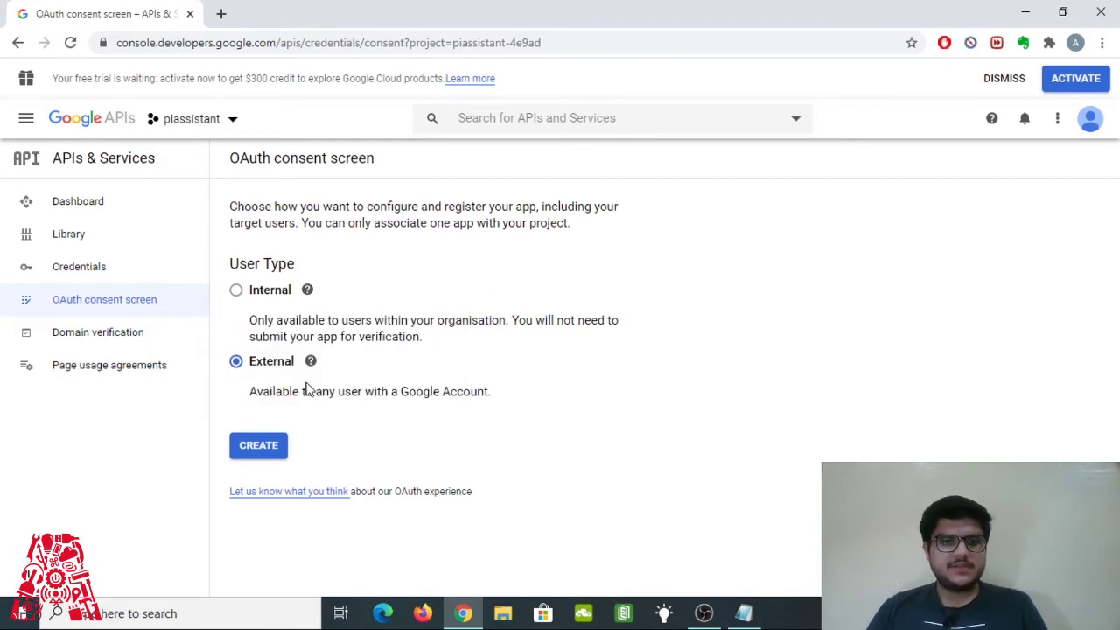
click(251, 449)
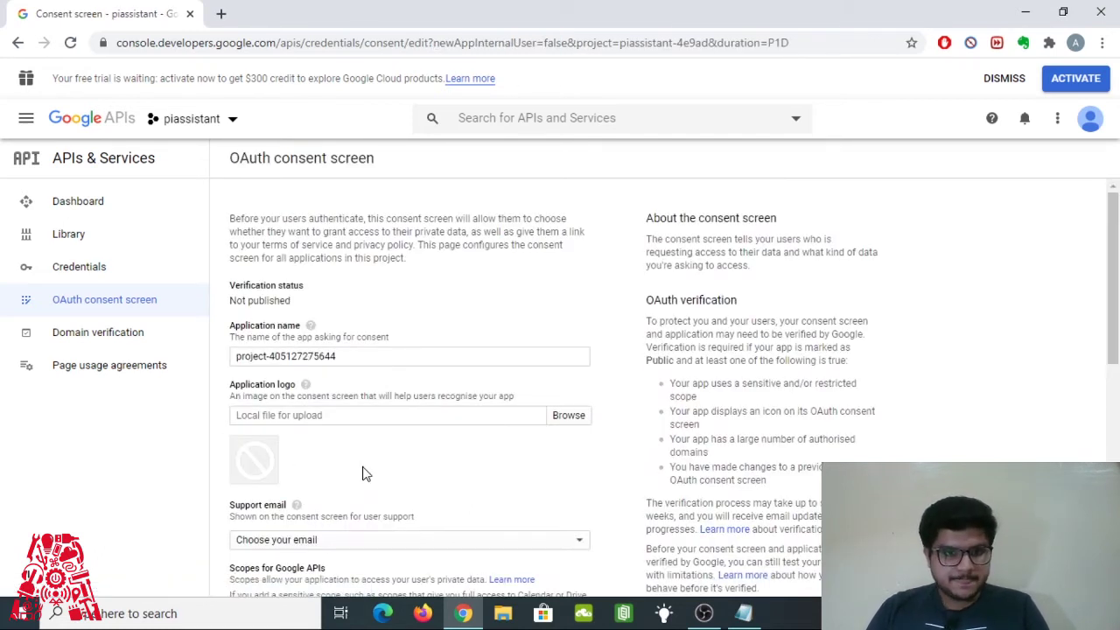
Step: Set the account's own e-mail as the consent screen's support email, keep the other fields at their defaults, and save
scroll(366, 474, down, 3)
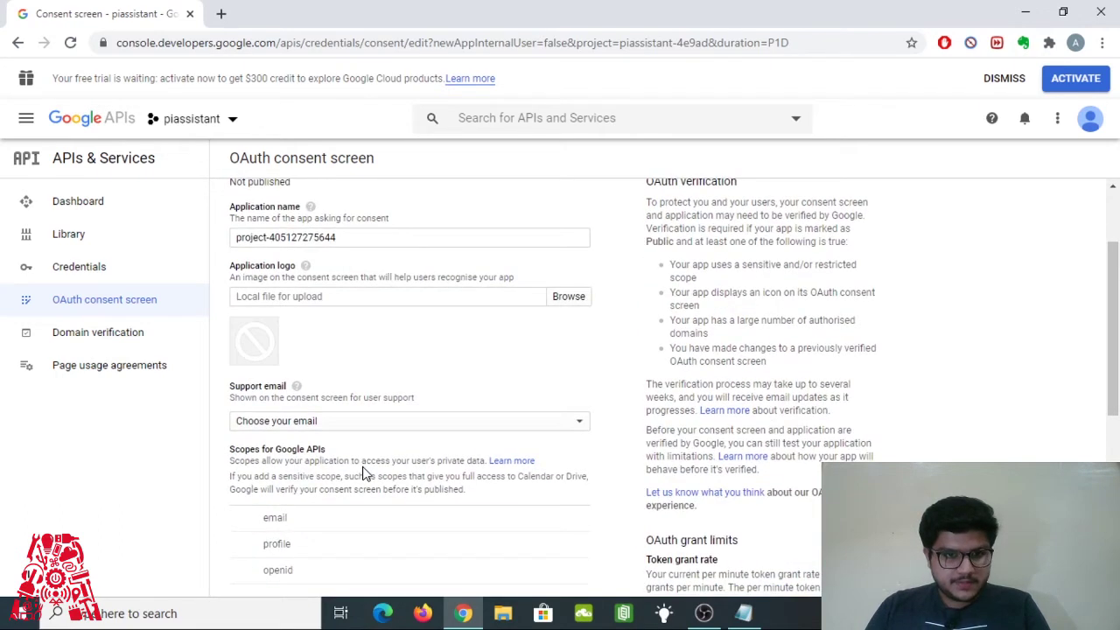
click(366, 424)
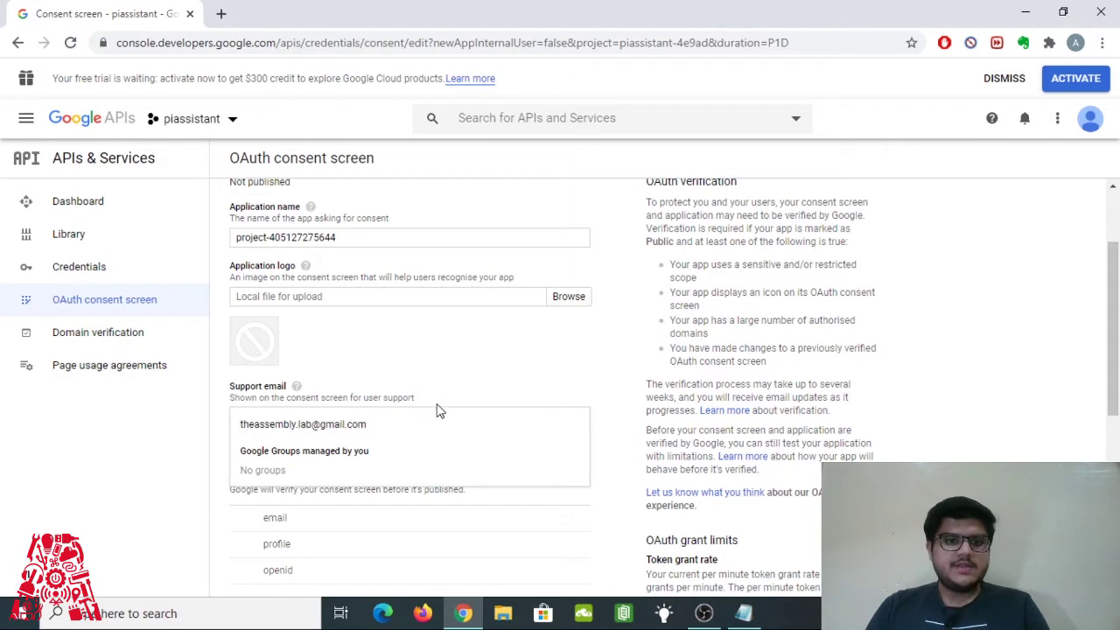
click(435, 433)
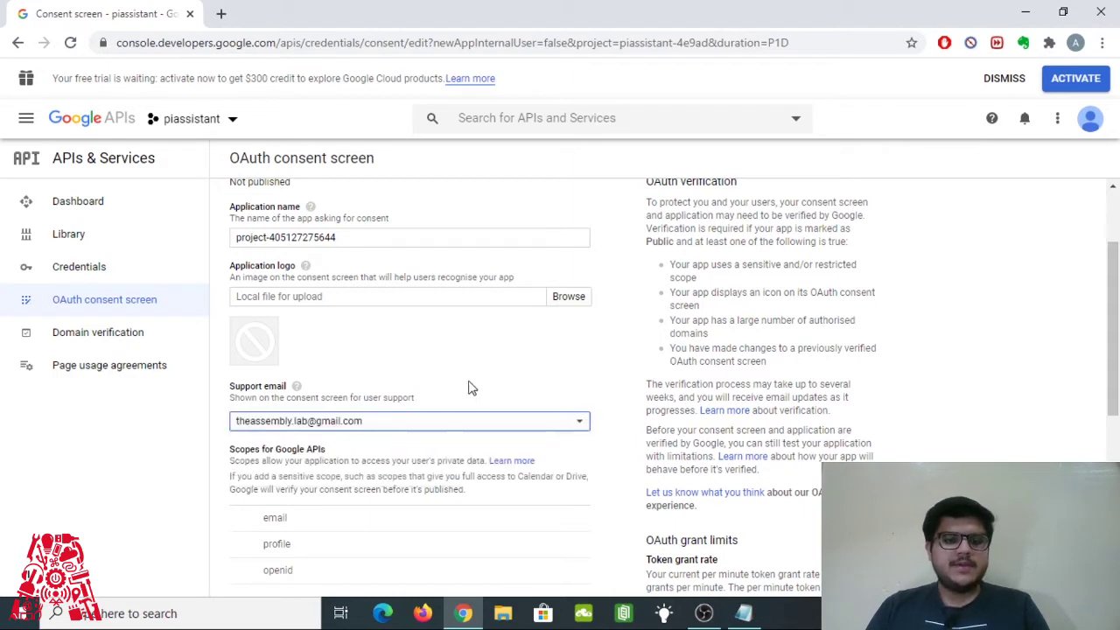
scroll(477, 388, down, 1)
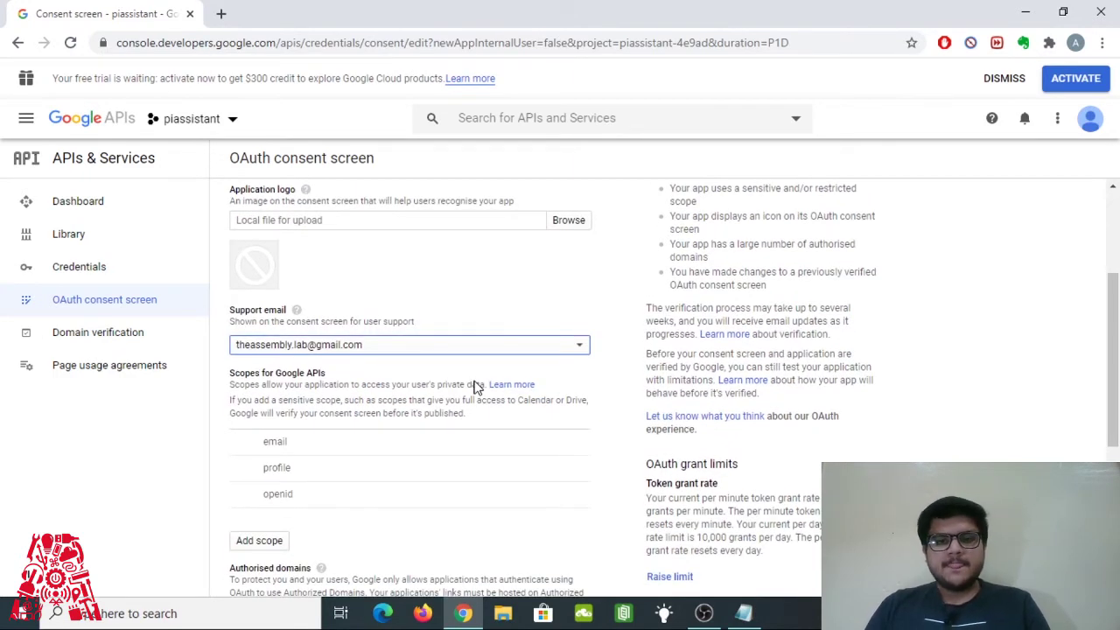
click(477, 374)
scroll(477, 374, down, 1)
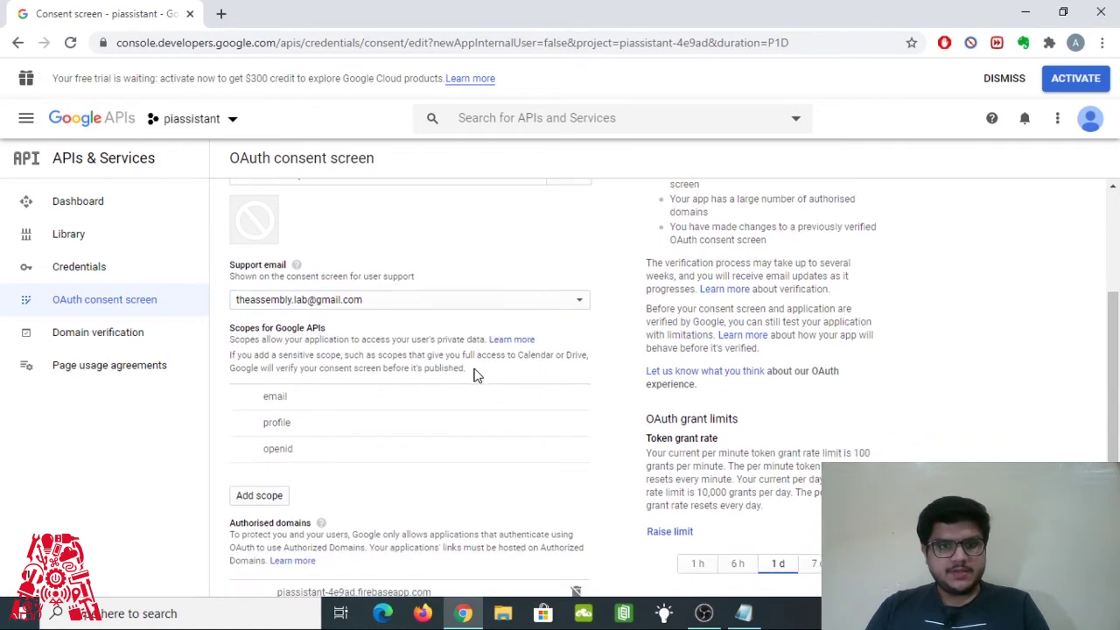
scroll(536, 228, down, 1)
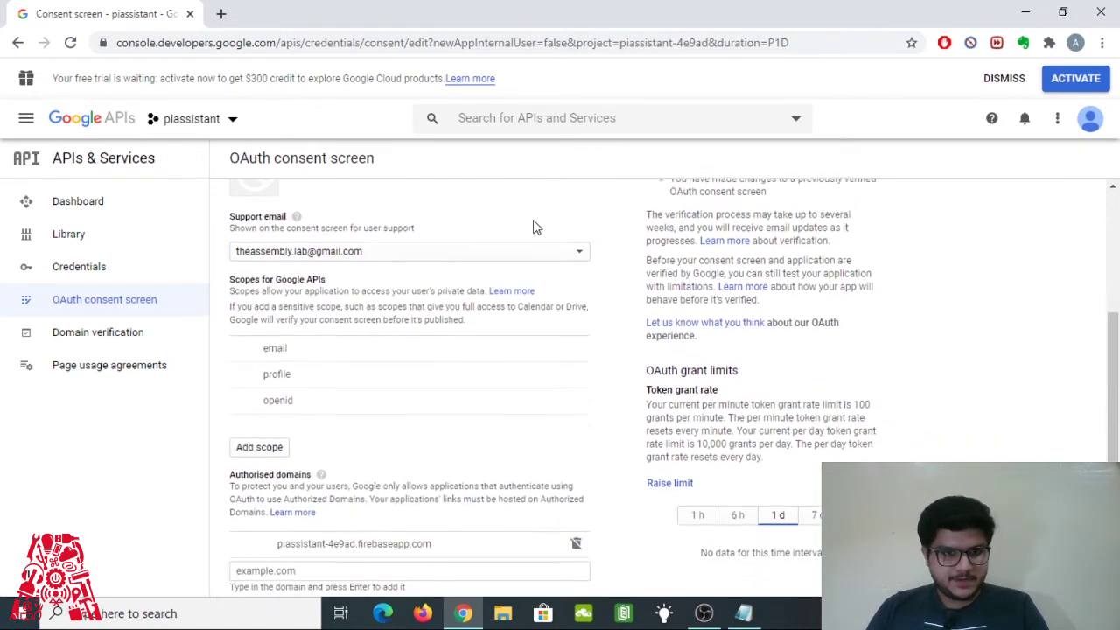
scroll(407, 297, down, 2)
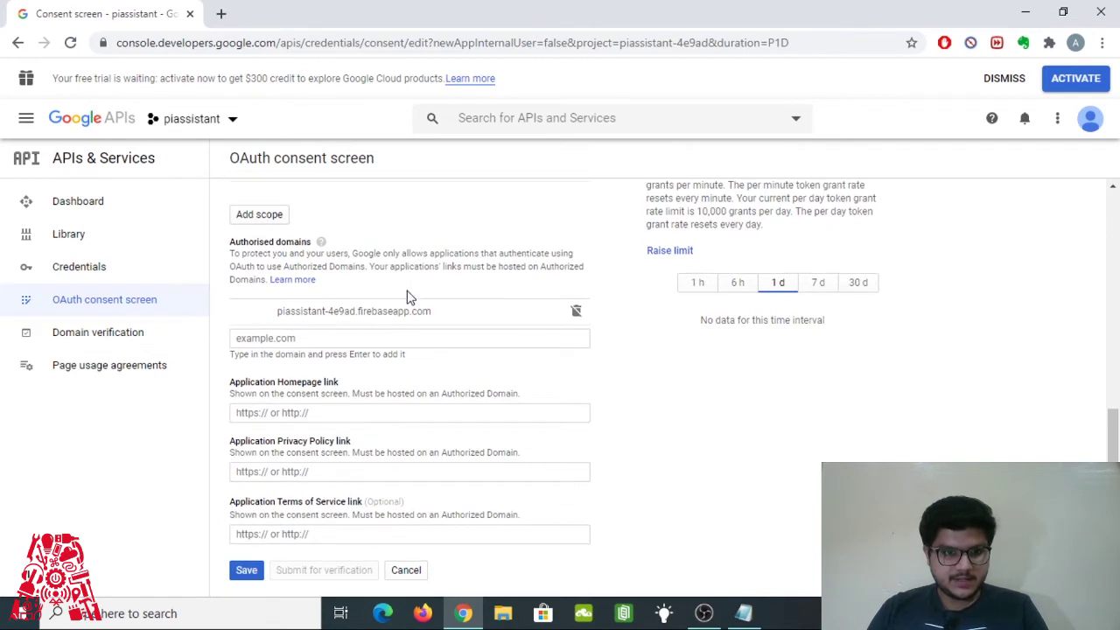
click(250, 571)
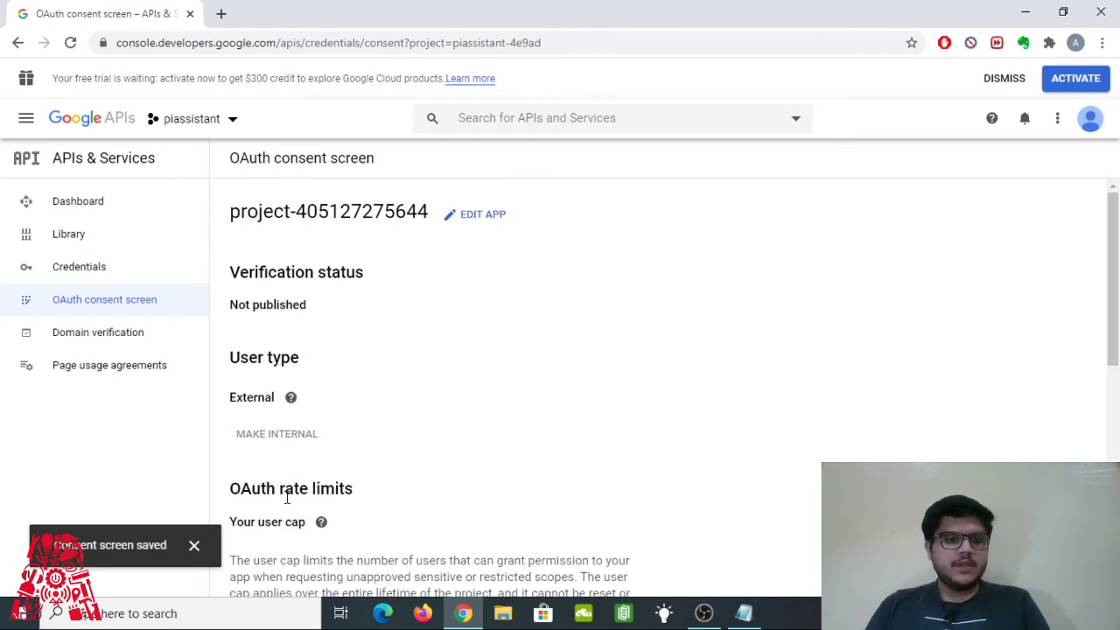
Step: In a new browser tab, open the management page of the signed-in Google Account and look over its home page
click(222, 14)
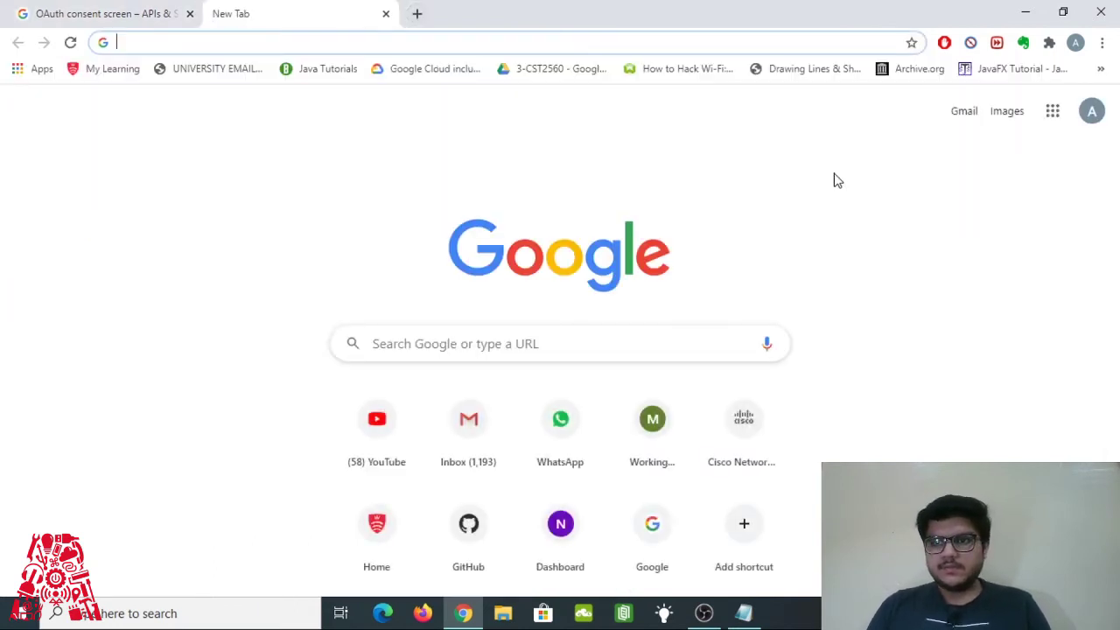
click(1086, 127)
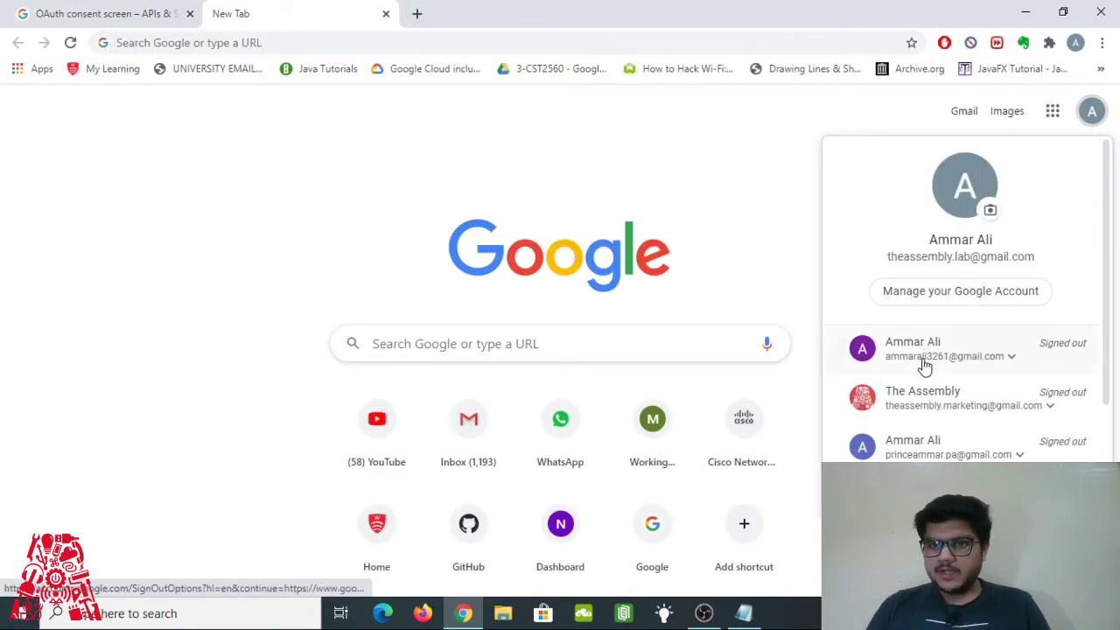
scroll(921, 378, down, 3)
scroll(924, 383, up, 3)
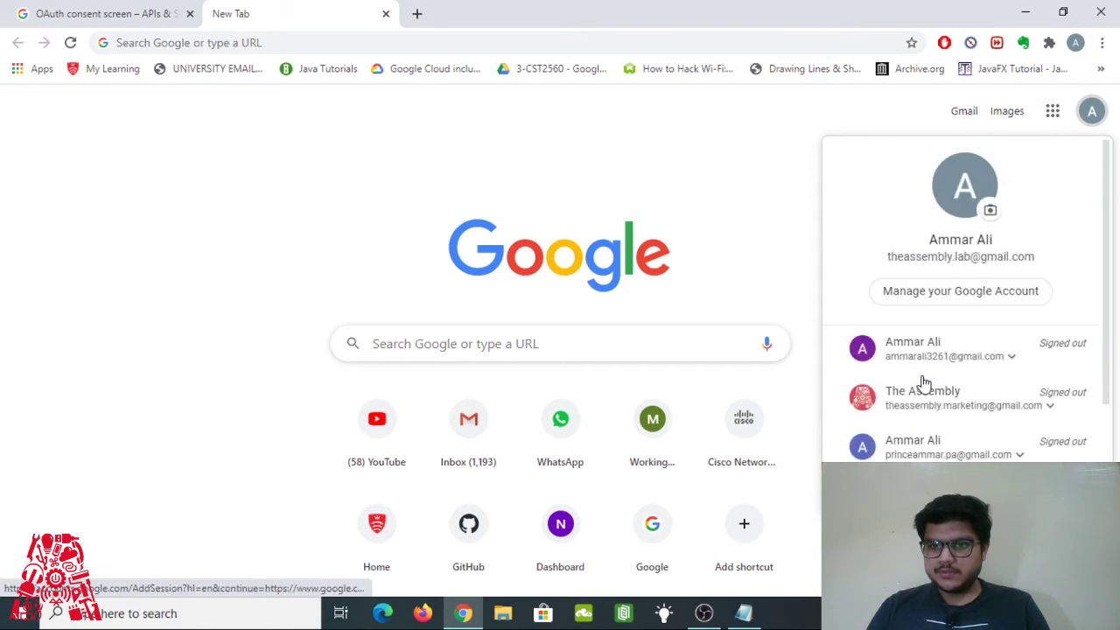
click(955, 291)
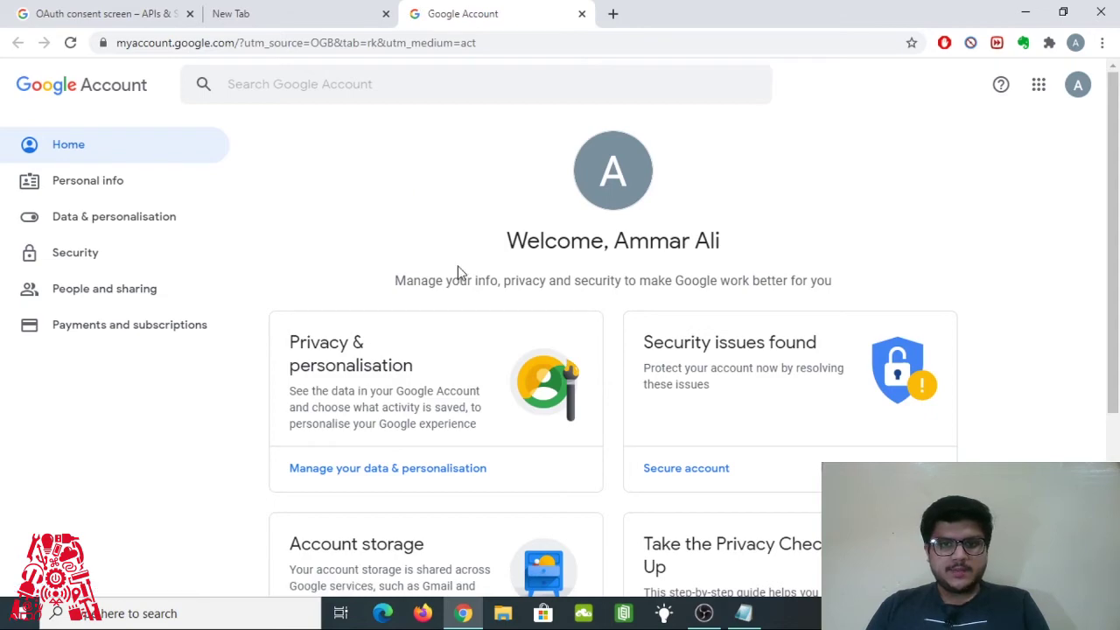
scroll(458, 278, down, 3)
scroll(455, 284, up, 2)
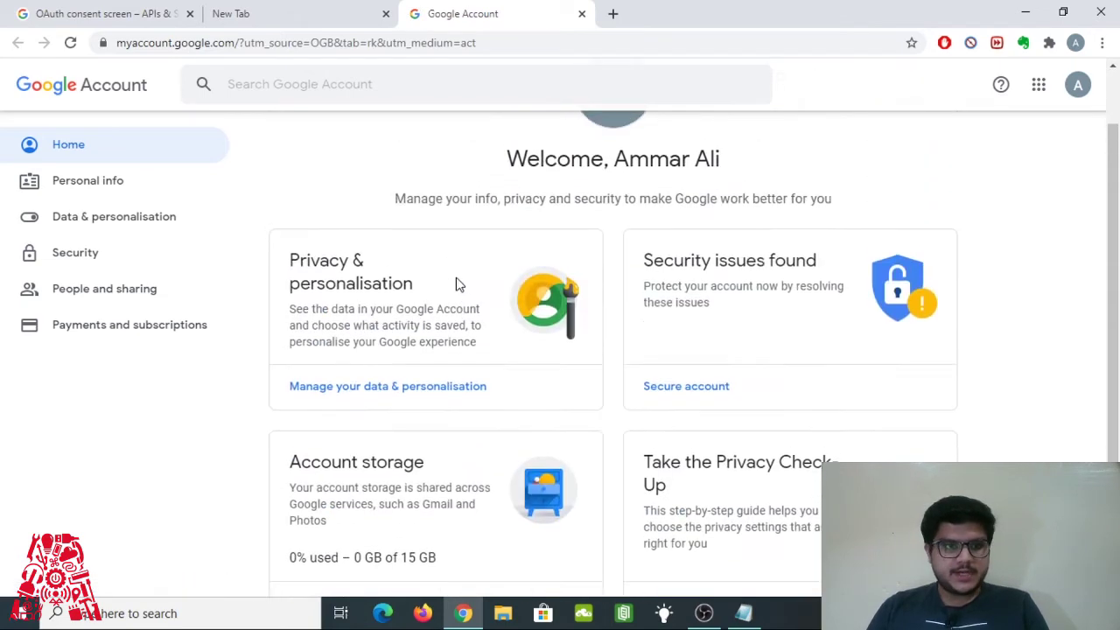
Step: Look through the Security settings of the Google Account
click(135, 263)
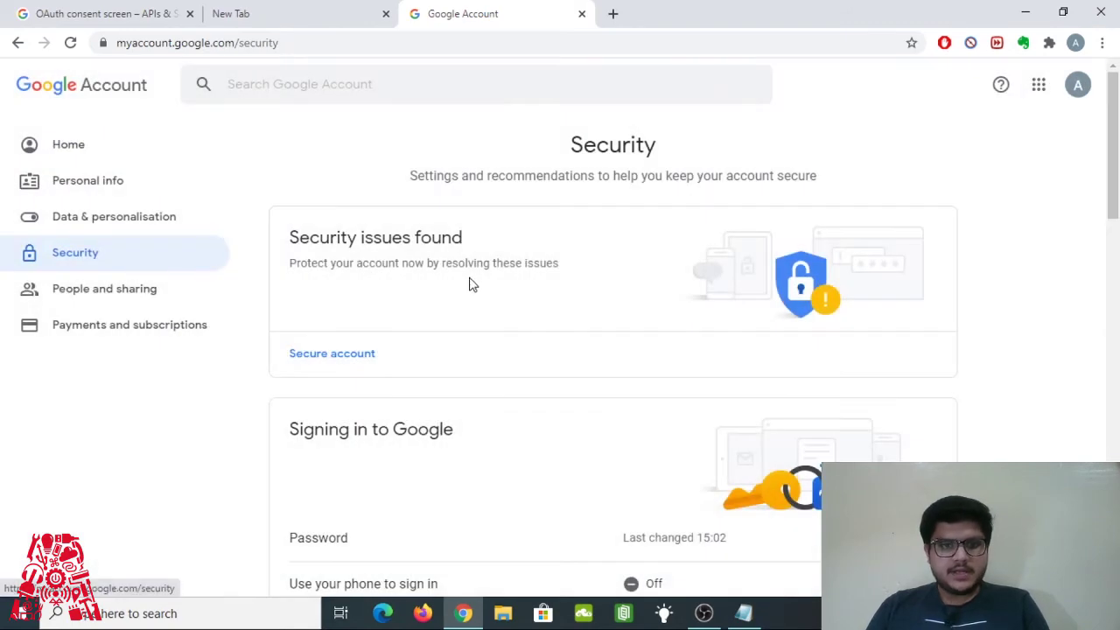
scroll(469, 281, down, 7)
scroll(474, 281, down, 4)
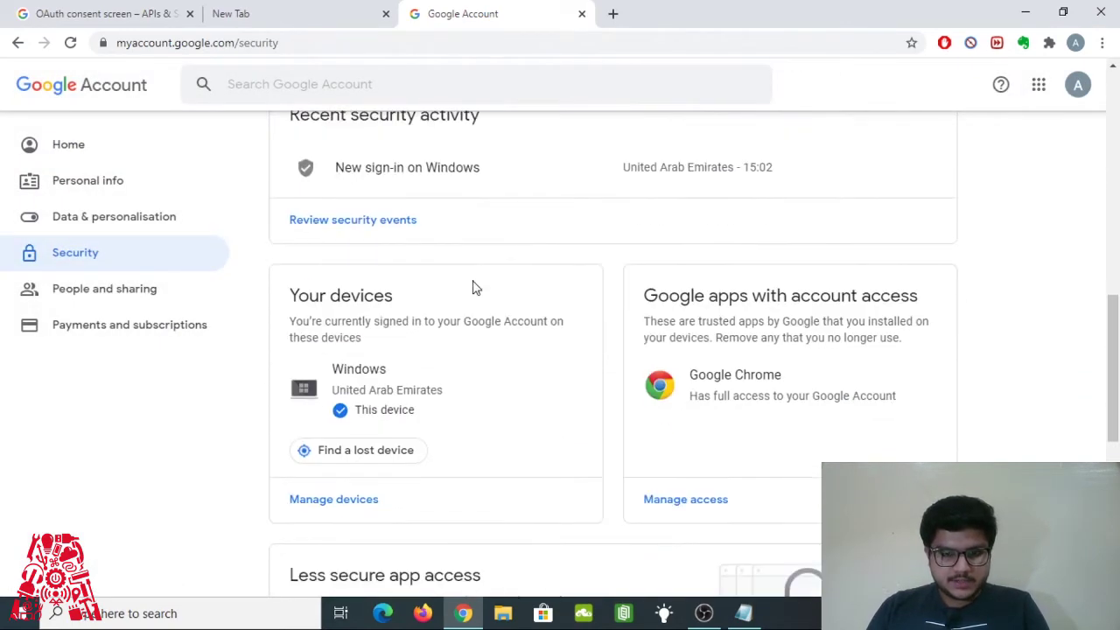
scroll(475, 287, up, 3)
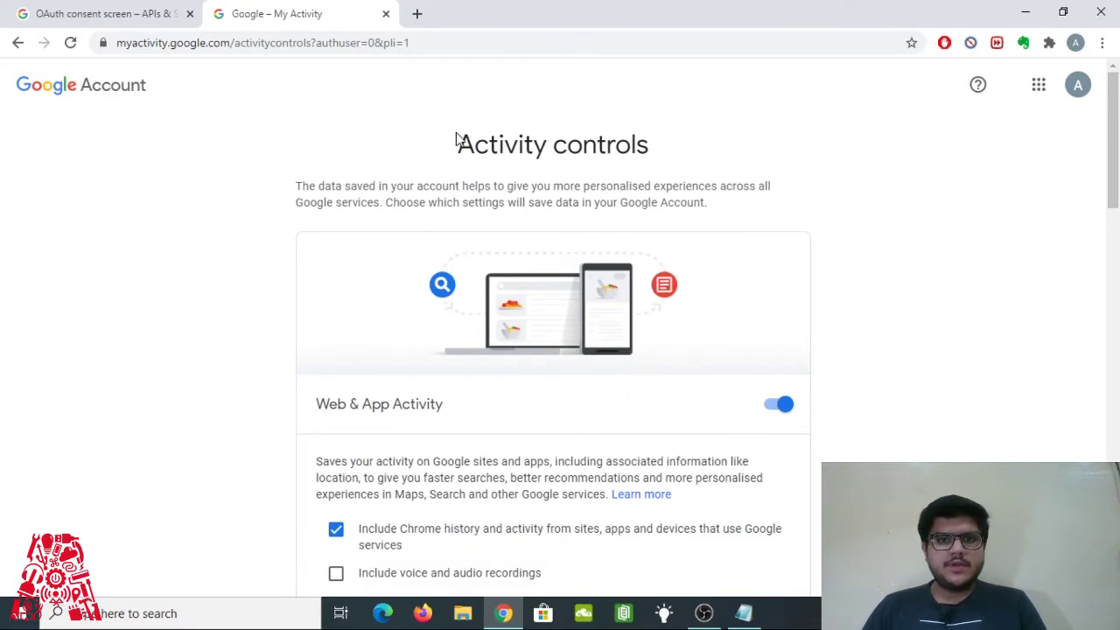
Step: Include voice and audio recordings in the Web & App Activity of the Google Account and confirm turning them on
scroll(567, 147, down, 1)
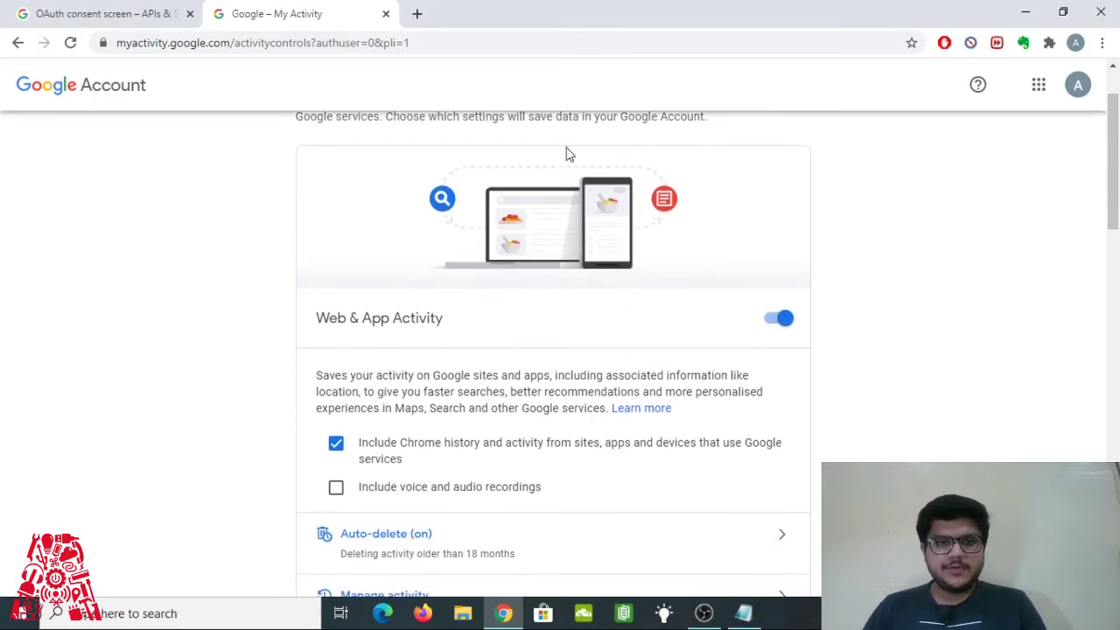
scroll(619, 315, down, 1)
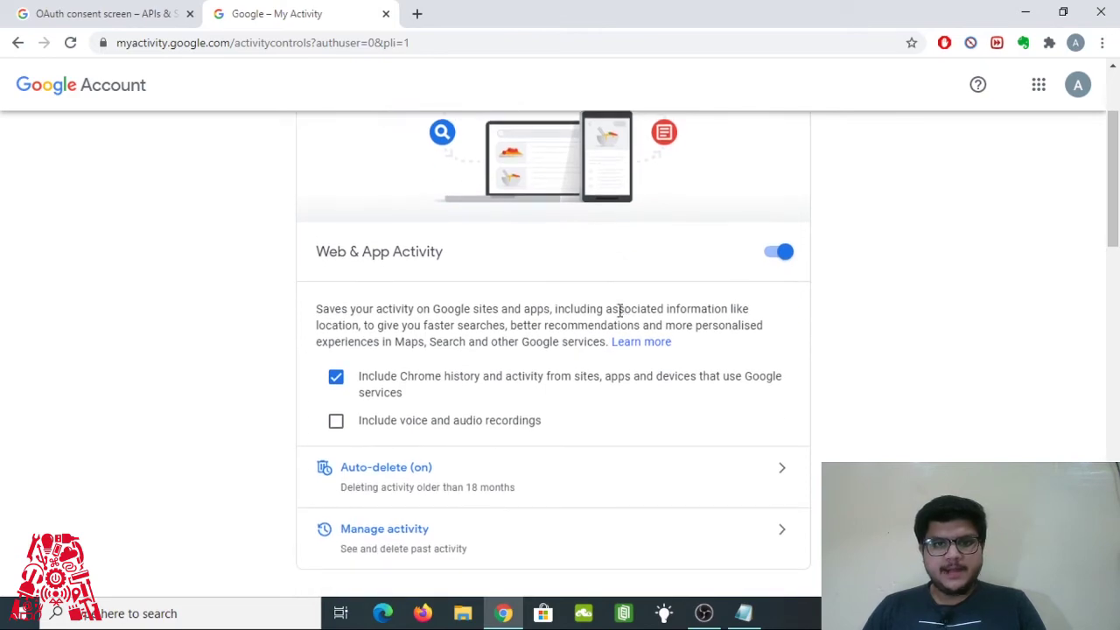
scroll(902, 234, down, 1)
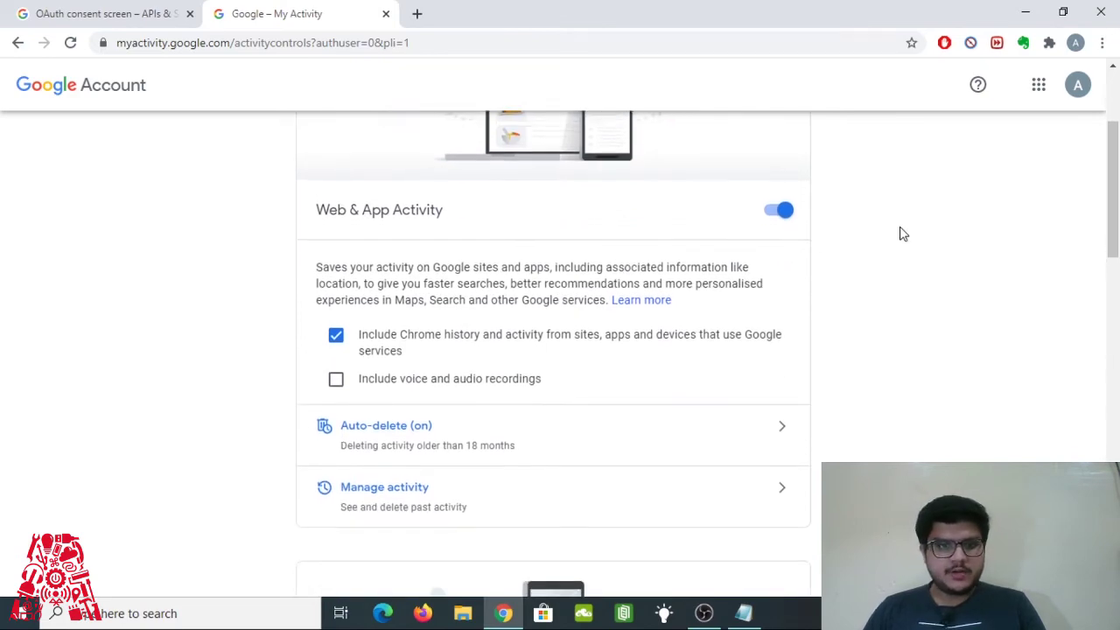
click(335, 381)
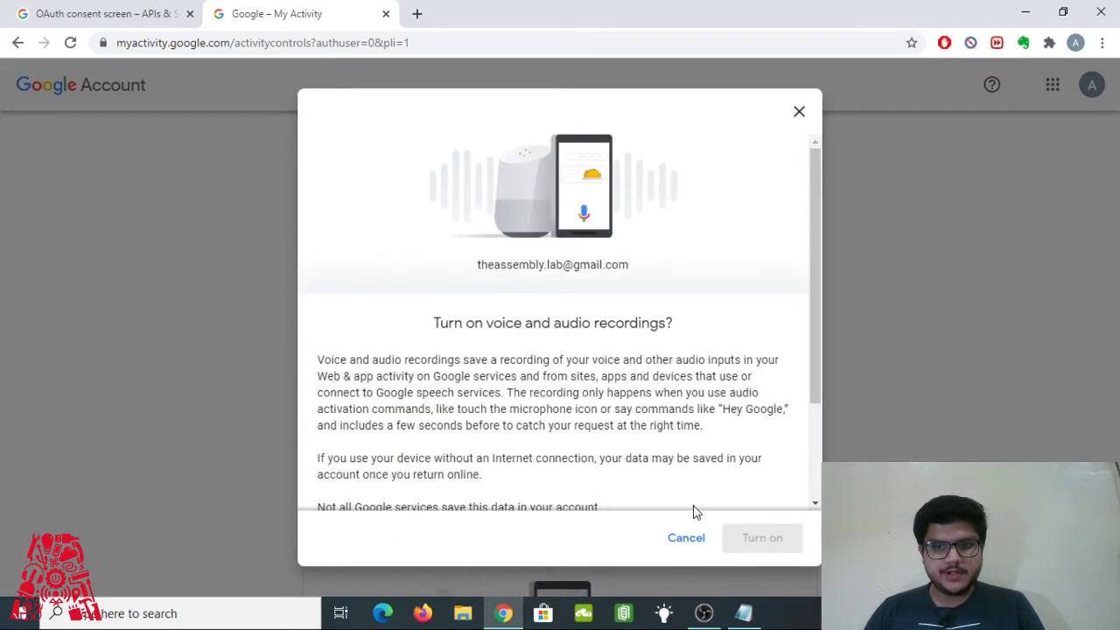
scroll(695, 513, down, 2)
click(758, 539)
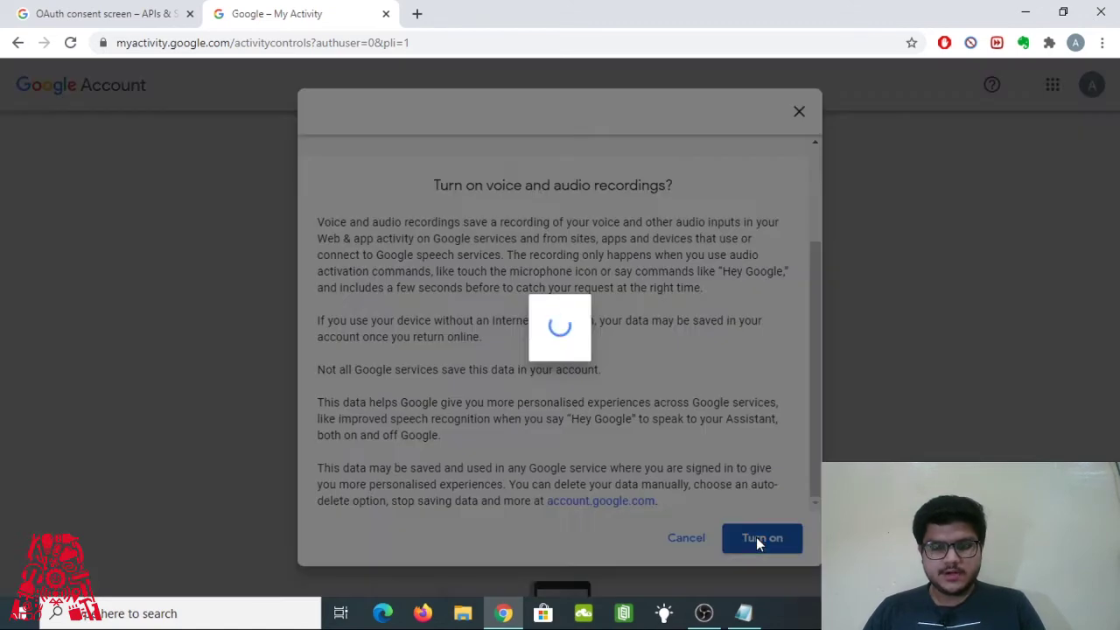
Step: Turn on Location History in the activity controls and accept its consent notice
scroll(838, 433, down, 3)
scroll(838, 430, down, 2)
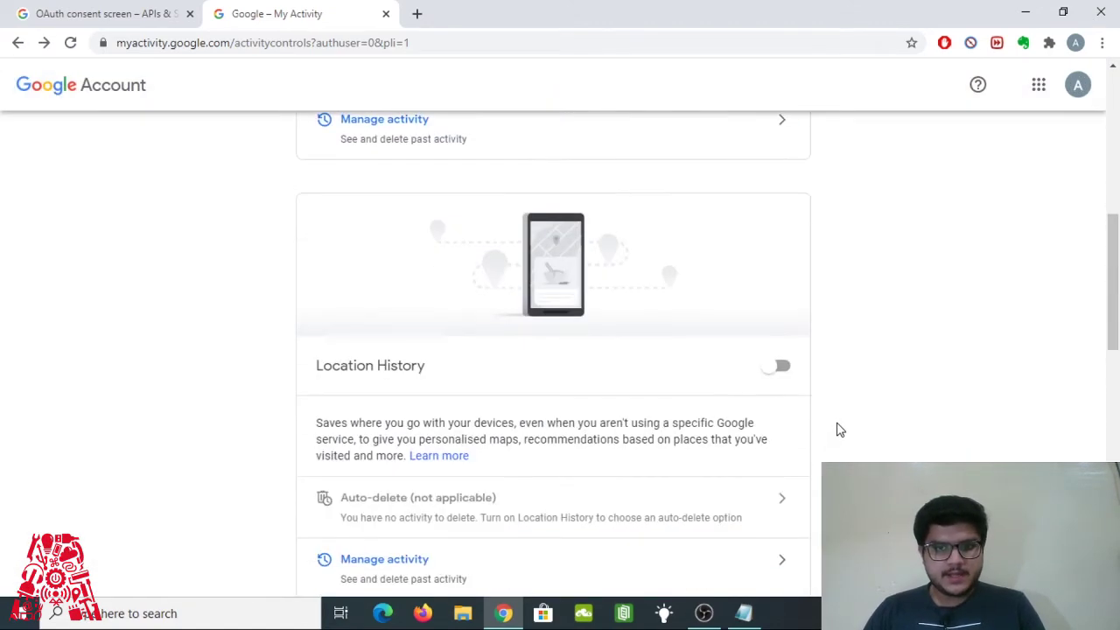
click(776, 366)
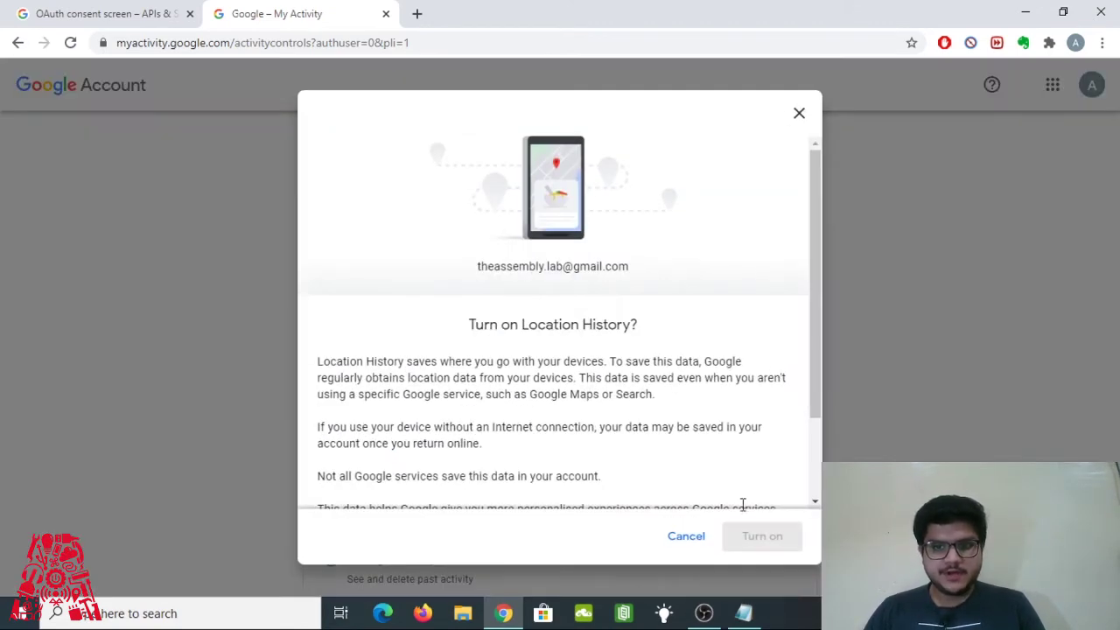
scroll(743, 505, down, 2)
click(740, 542)
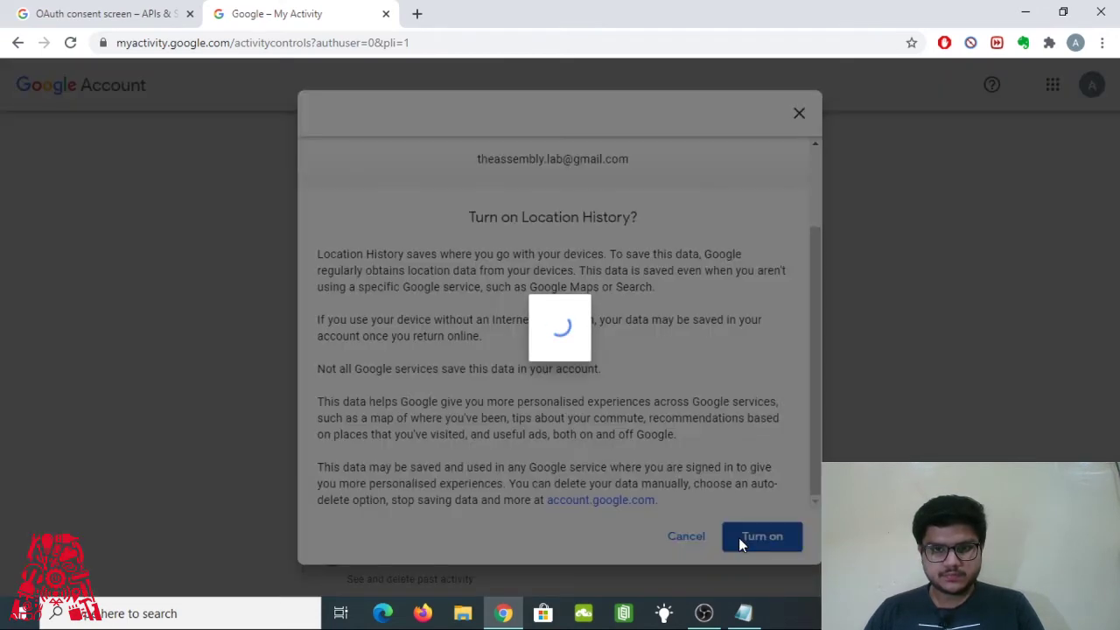
Step: Look through the remaining activity controls, including YouTube History and ad personalisation, and recheck the Web & App Activity options
scroll(740, 544, down, 3)
scroll(740, 544, down, 2)
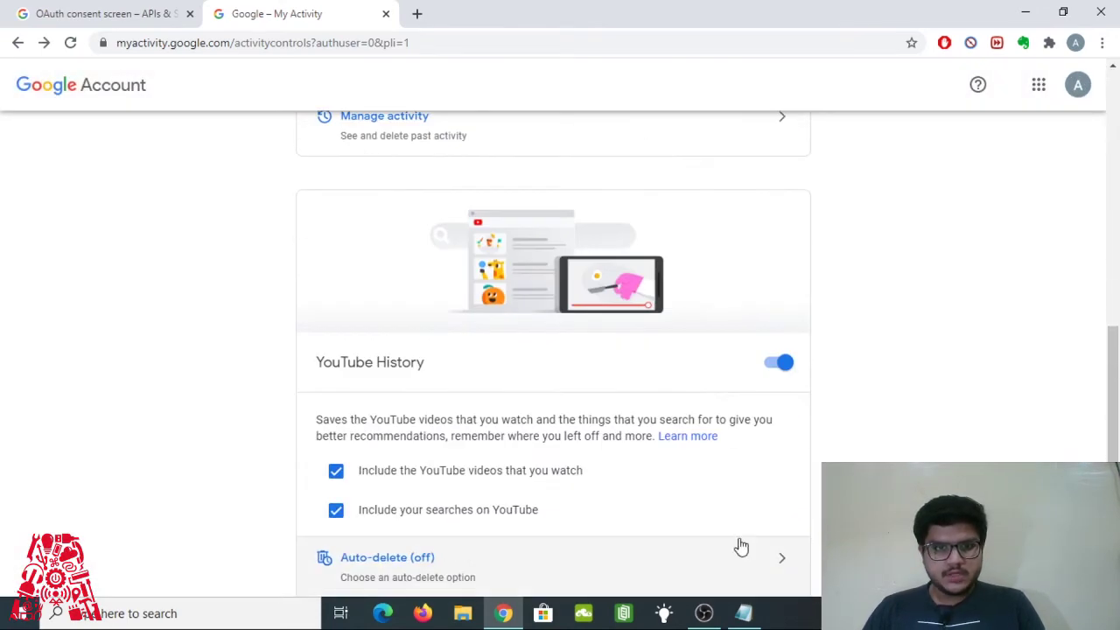
scroll(744, 438, down, 5)
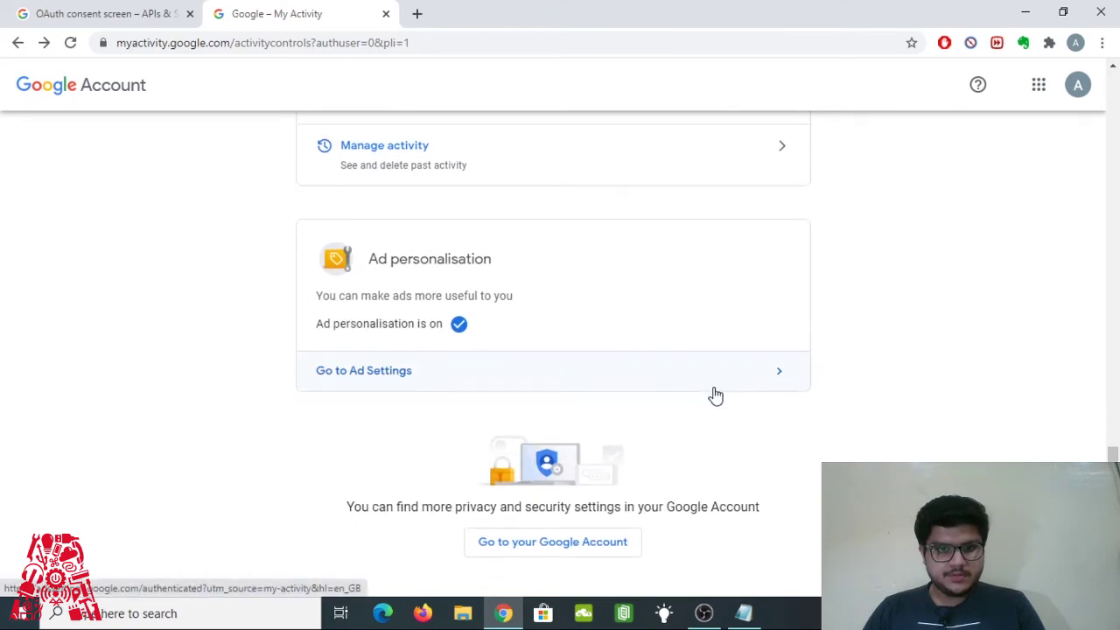
scroll(713, 393, up, 10)
scroll(716, 395, down, 5)
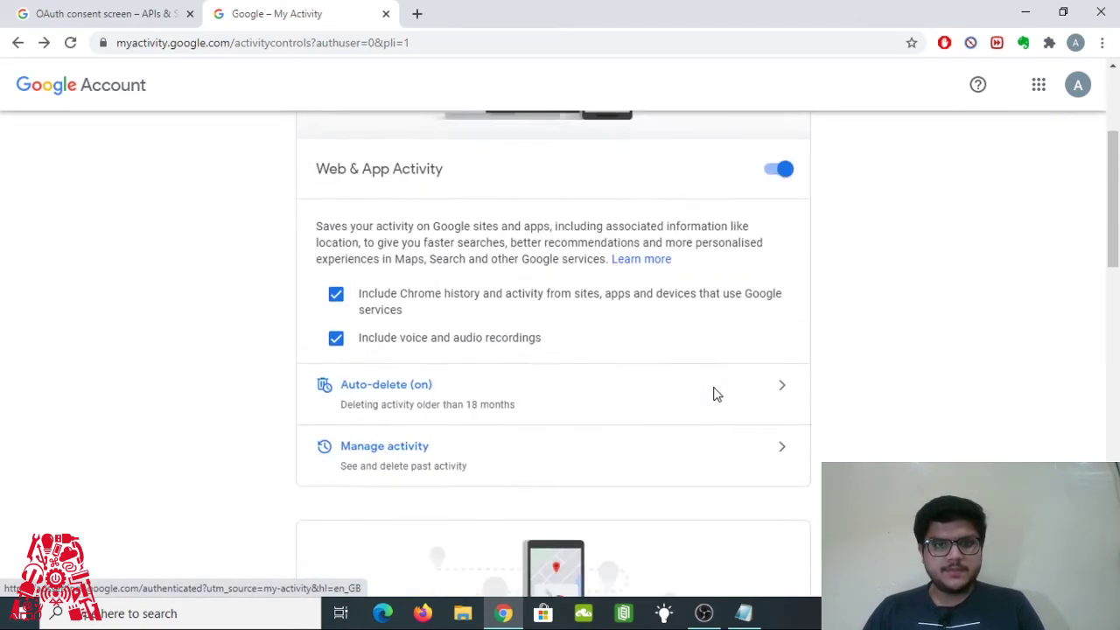
scroll(714, 395, up, 3)
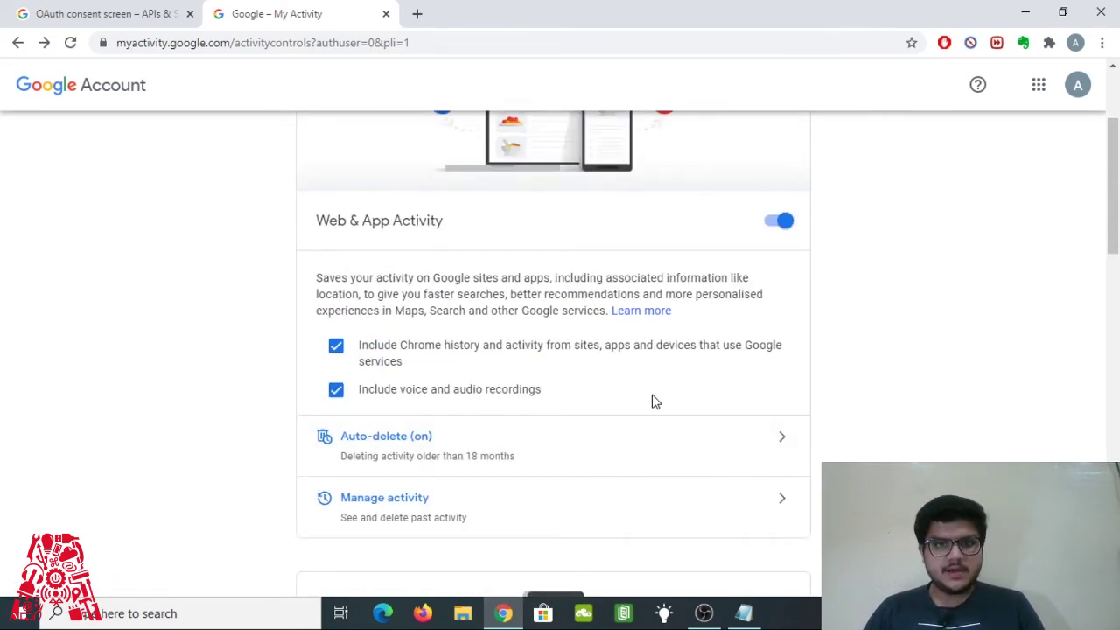
scroll(653, 399, down, 8)
scroll(653, 400, up, 5)
scroll(653, 400, up, 5)
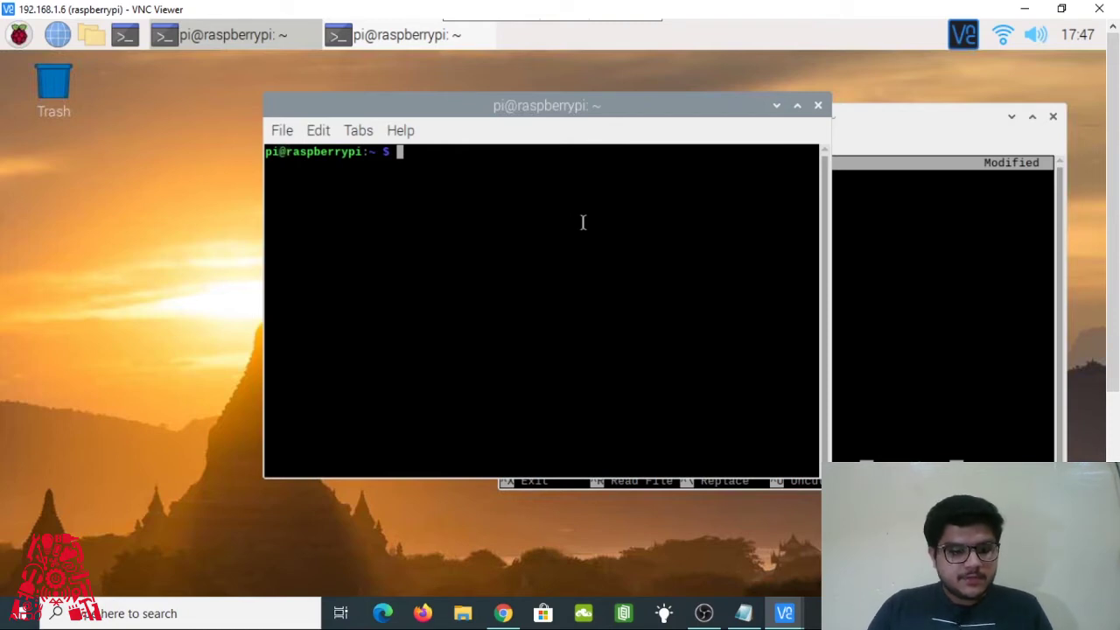
Step: In the Raspberry Pi terminal in VNC Viewer, run arecord -l and examine the card and device numbers of the capture device
text(are)
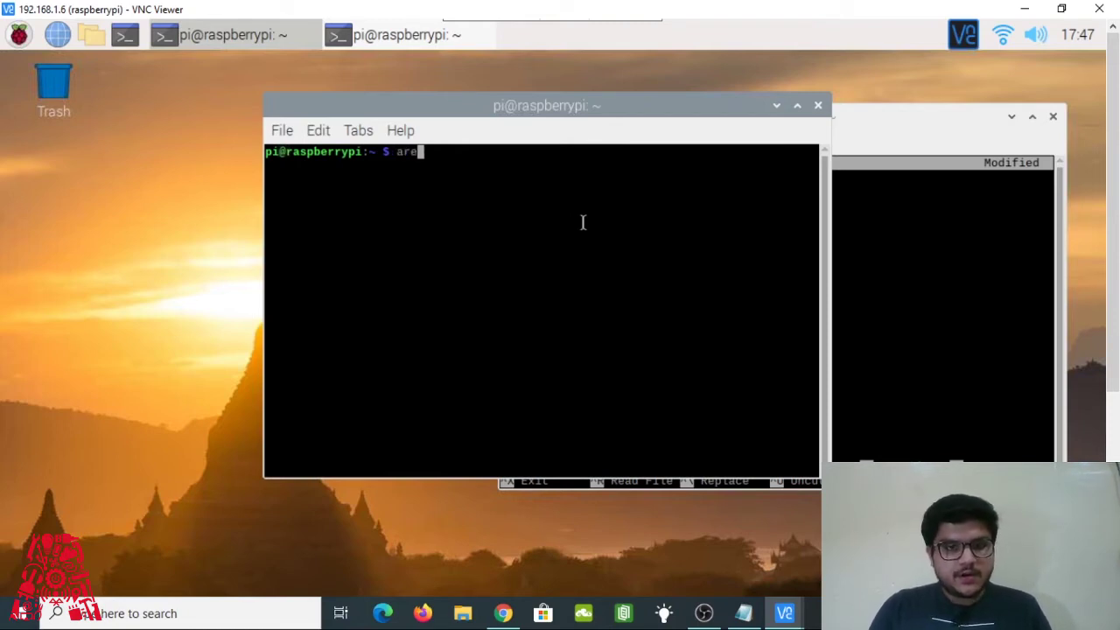
text(cord )
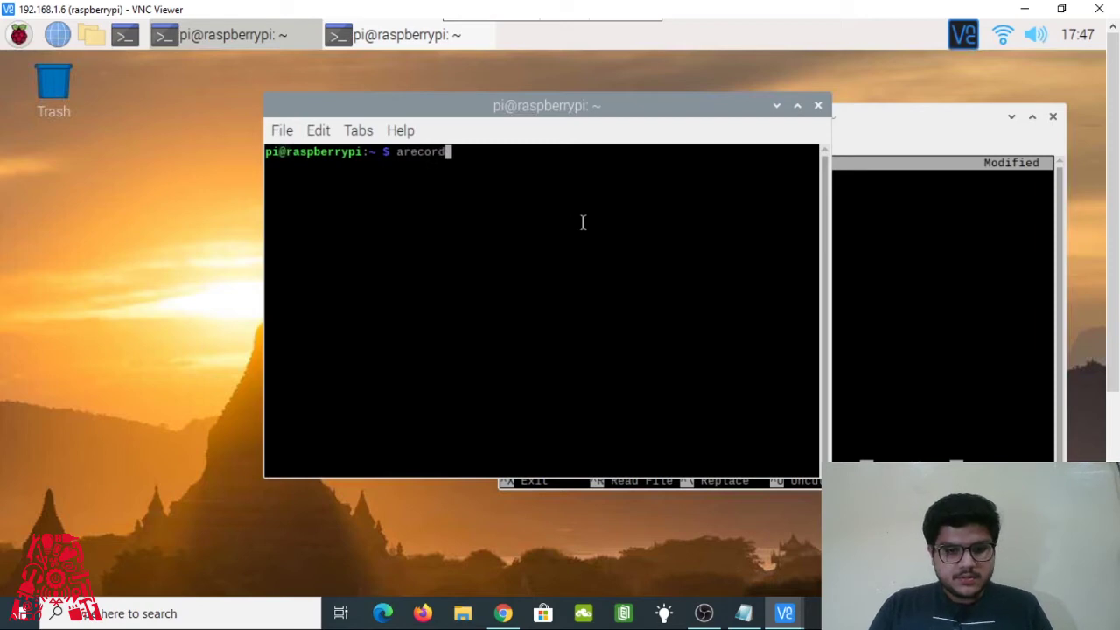
text(-l)
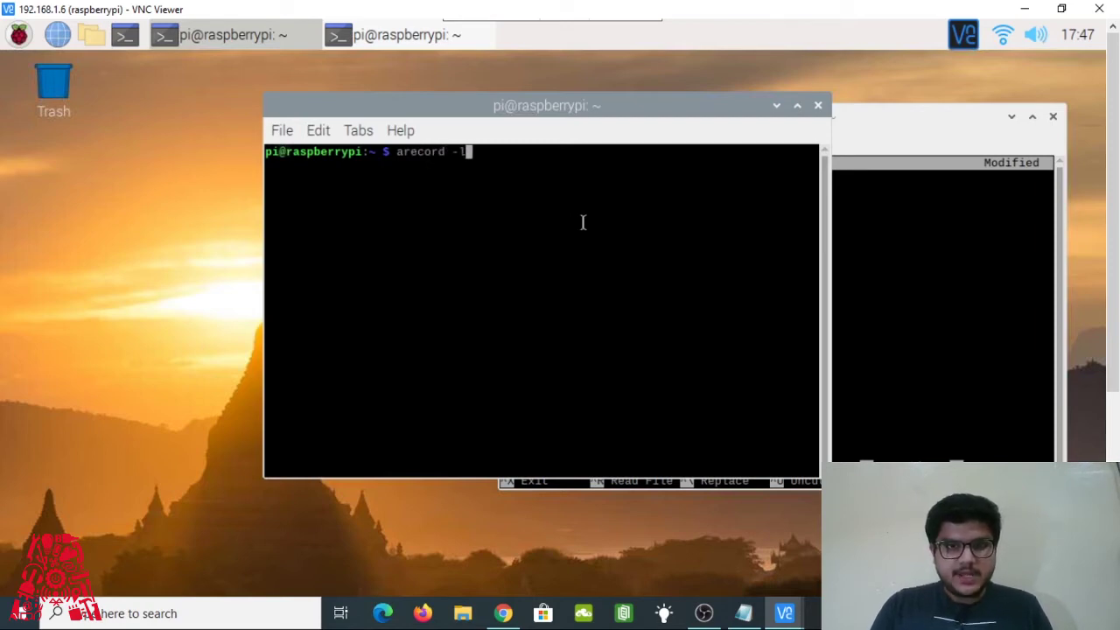
key(Return)
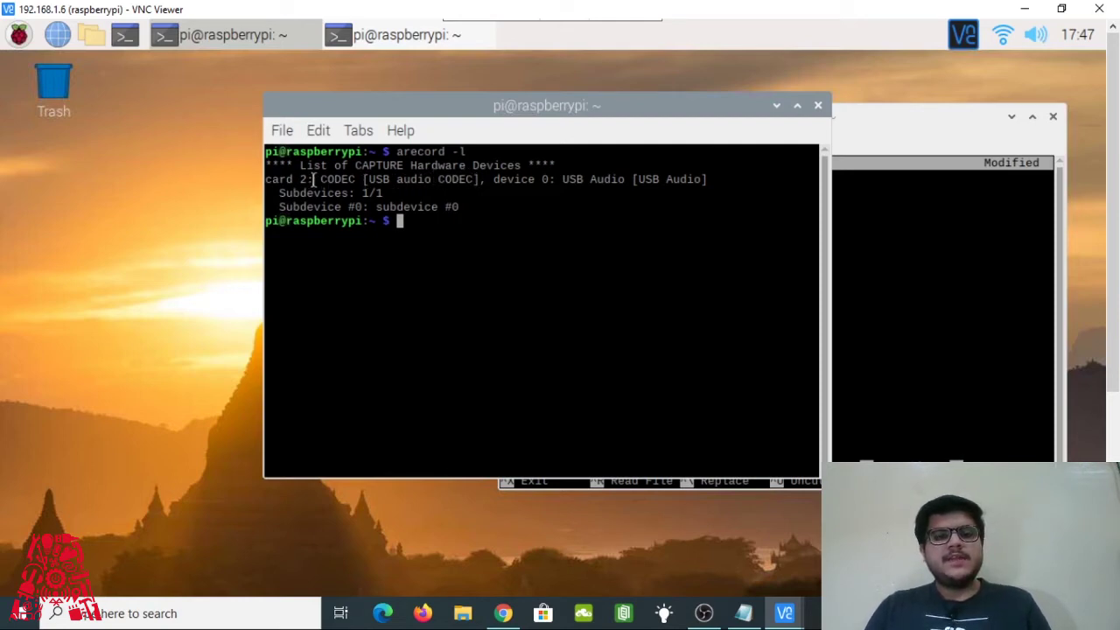
drag(315, 179, 267, 181)
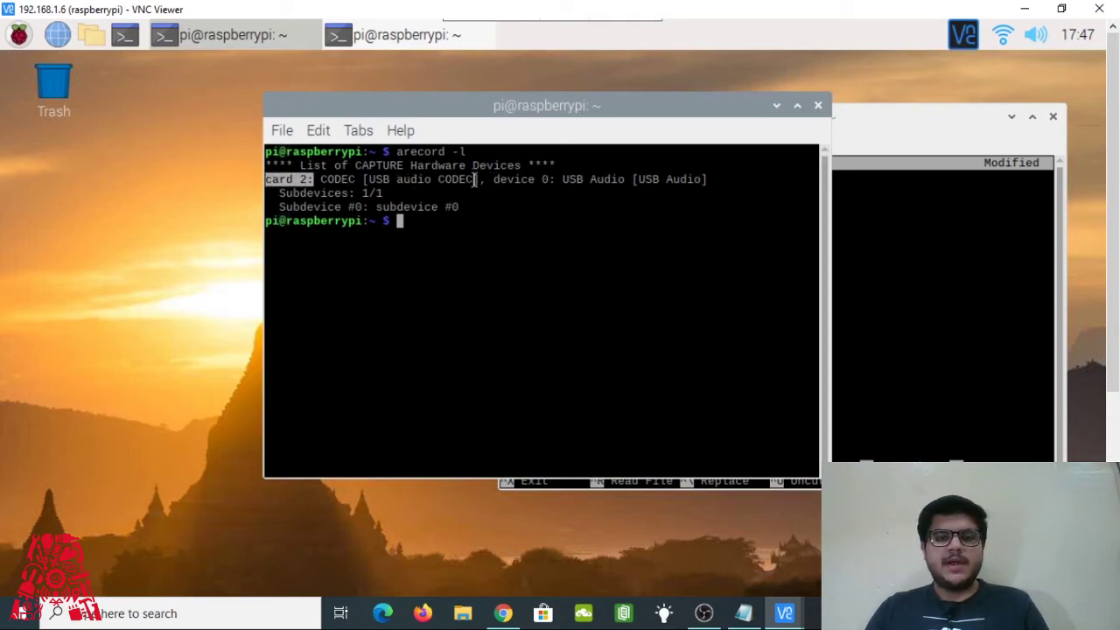
click(309, 184)
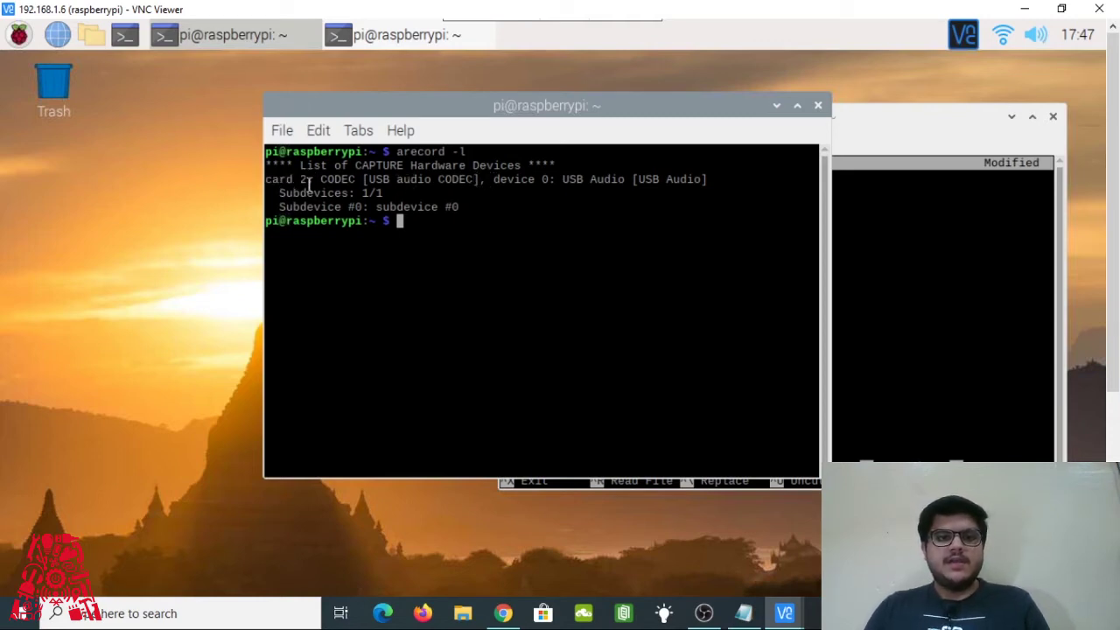
drag(551, 179, 496, 179)
click(518, 191)
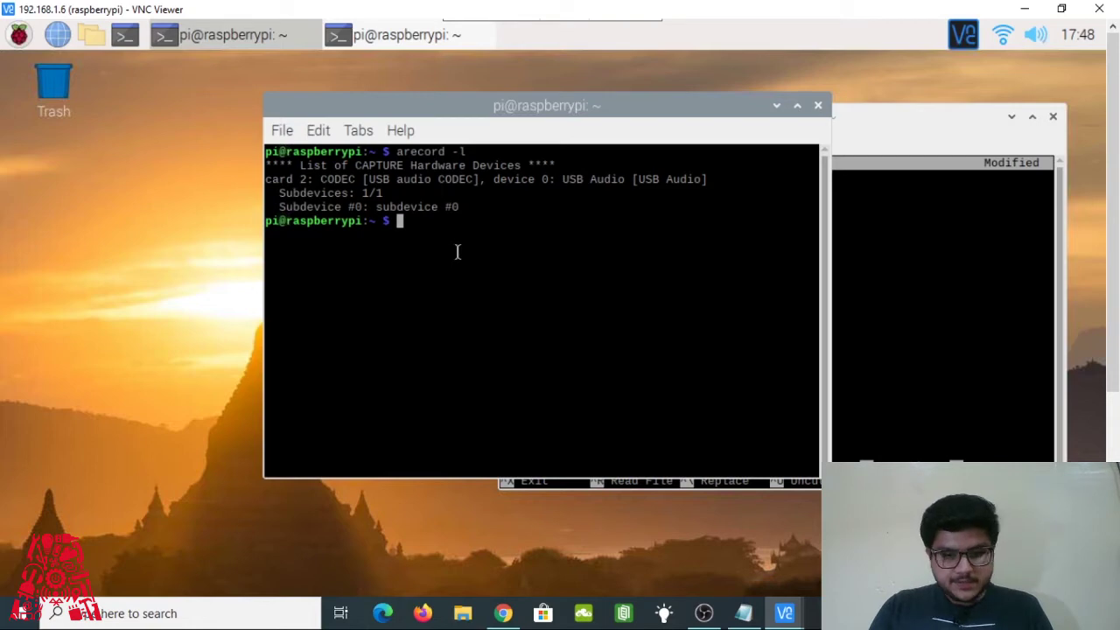
Step: Run aplay -l and examine the HDMI entry and the card and device numbers of the USB audio playback device
text(aplay)
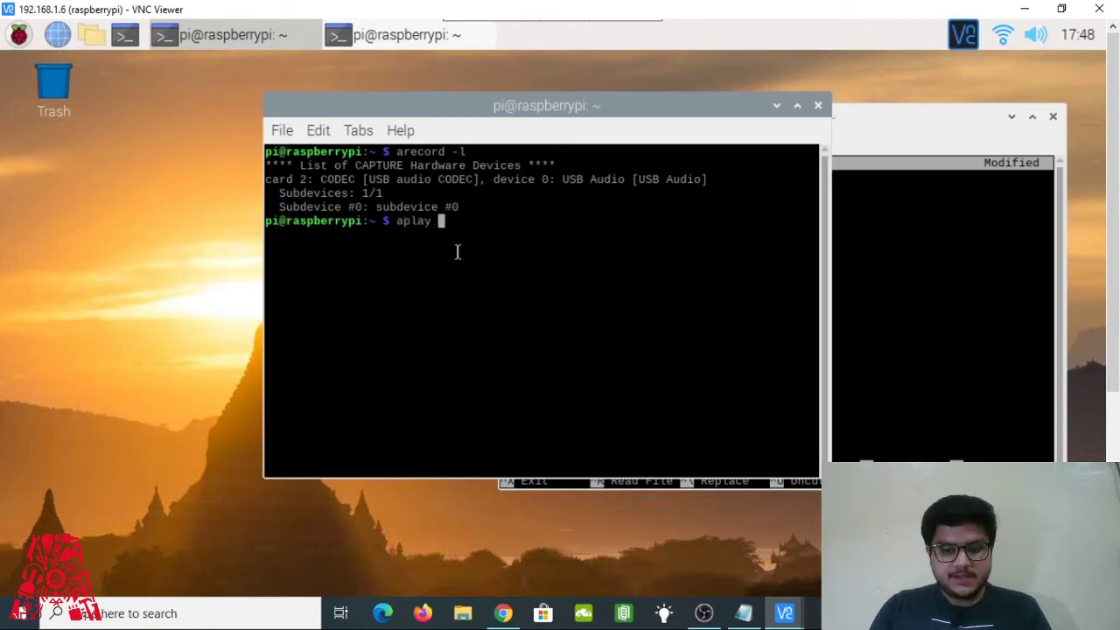
text( -l)
key(Return)
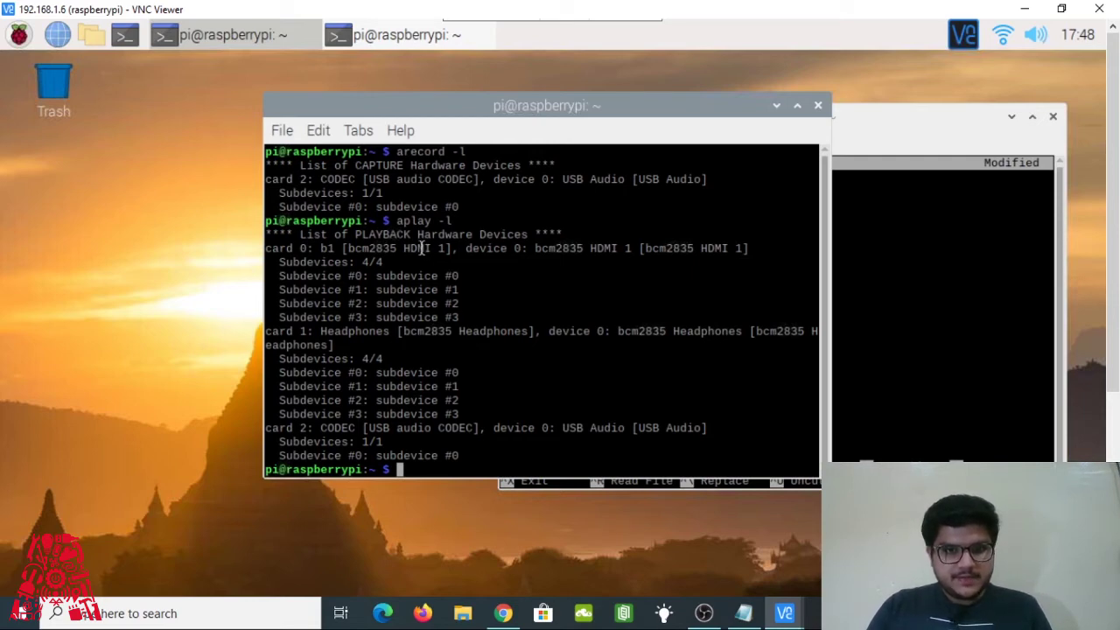
double_click(419, 249)
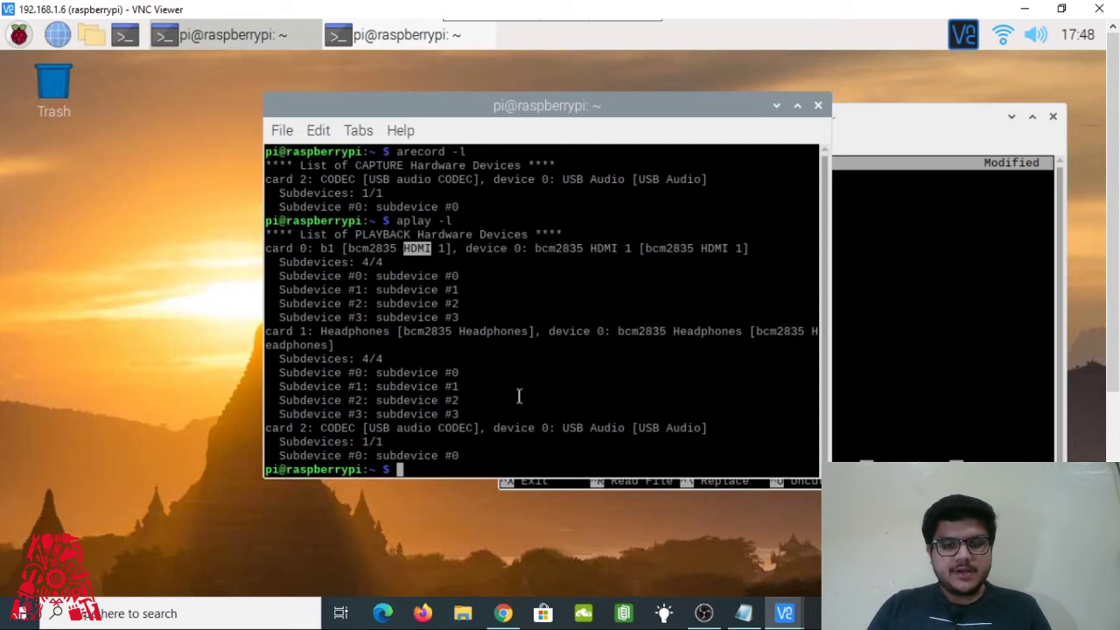
double_click(306, 427)
drag(307, 428, 272, 428)
click(552, 428)
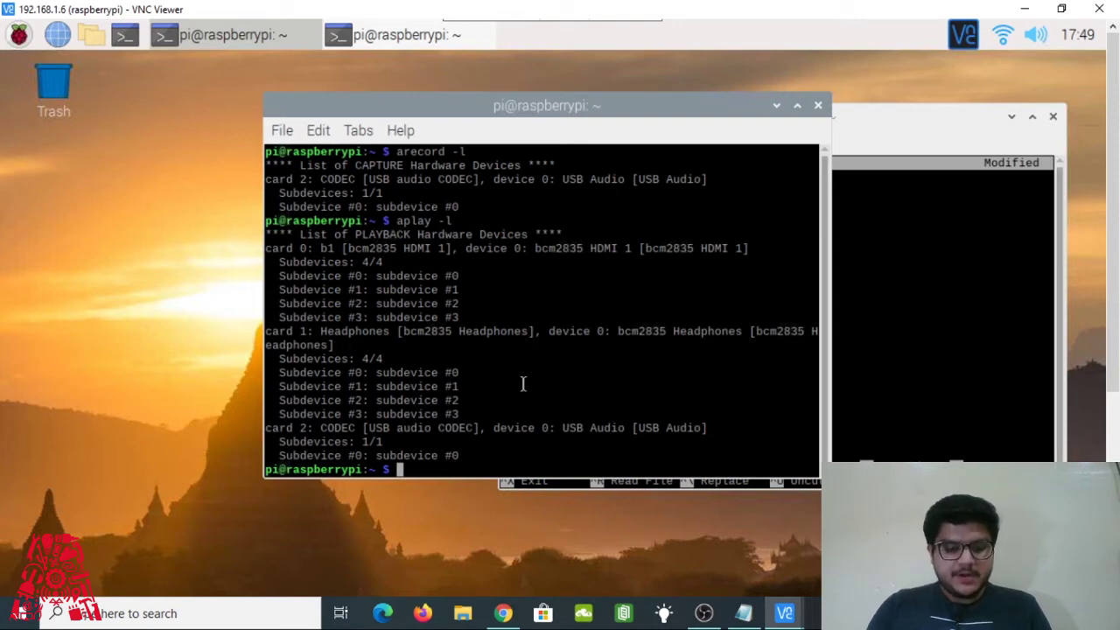
text(nan)
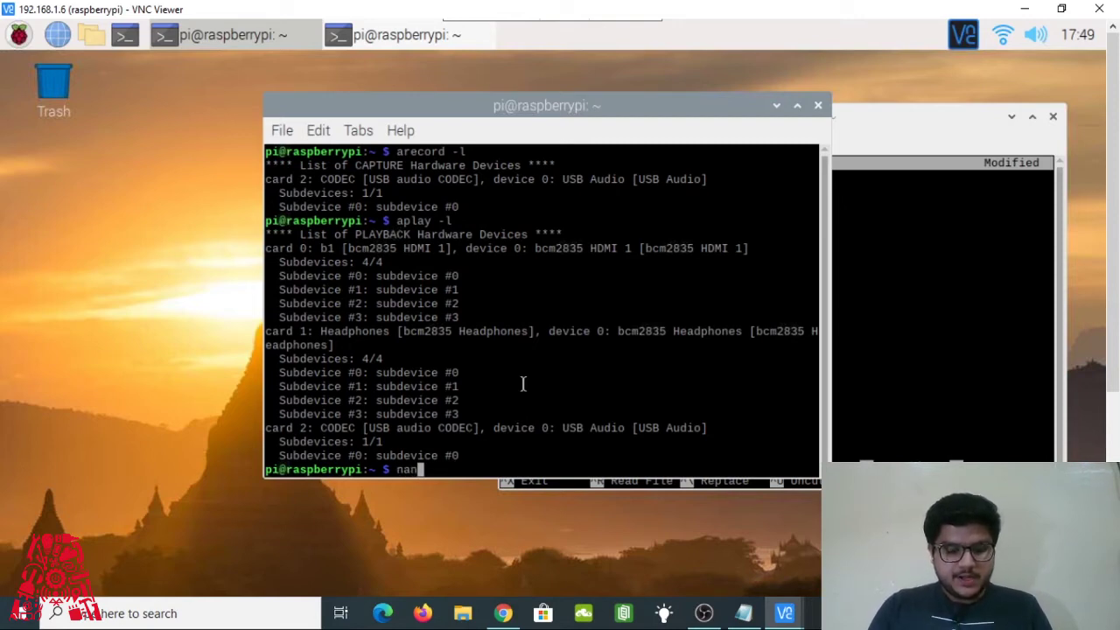
text(o )
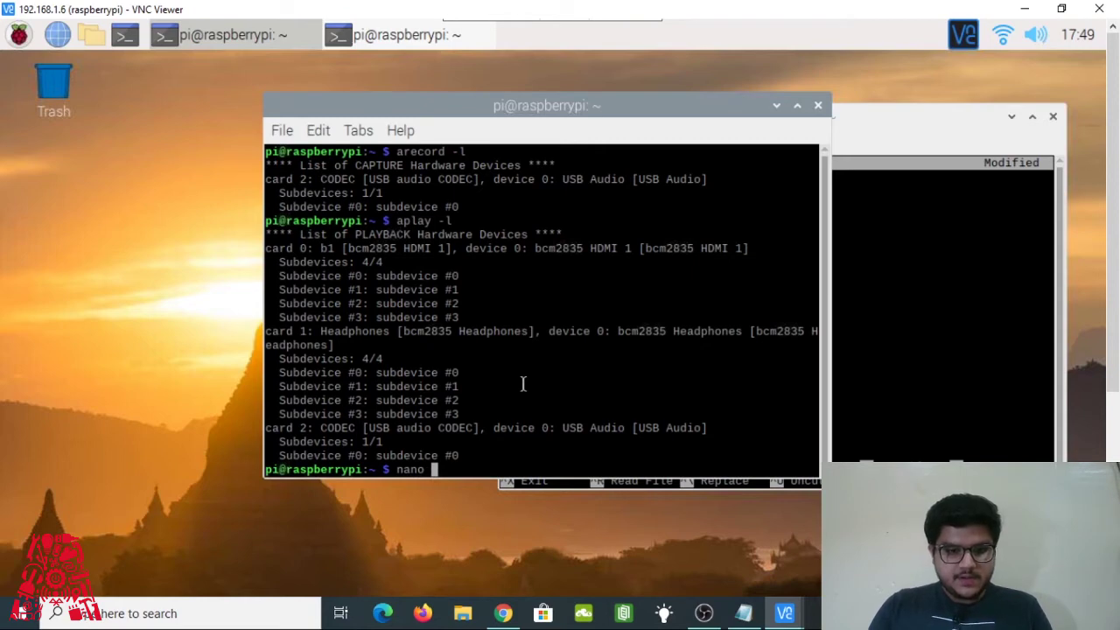
text(/home)
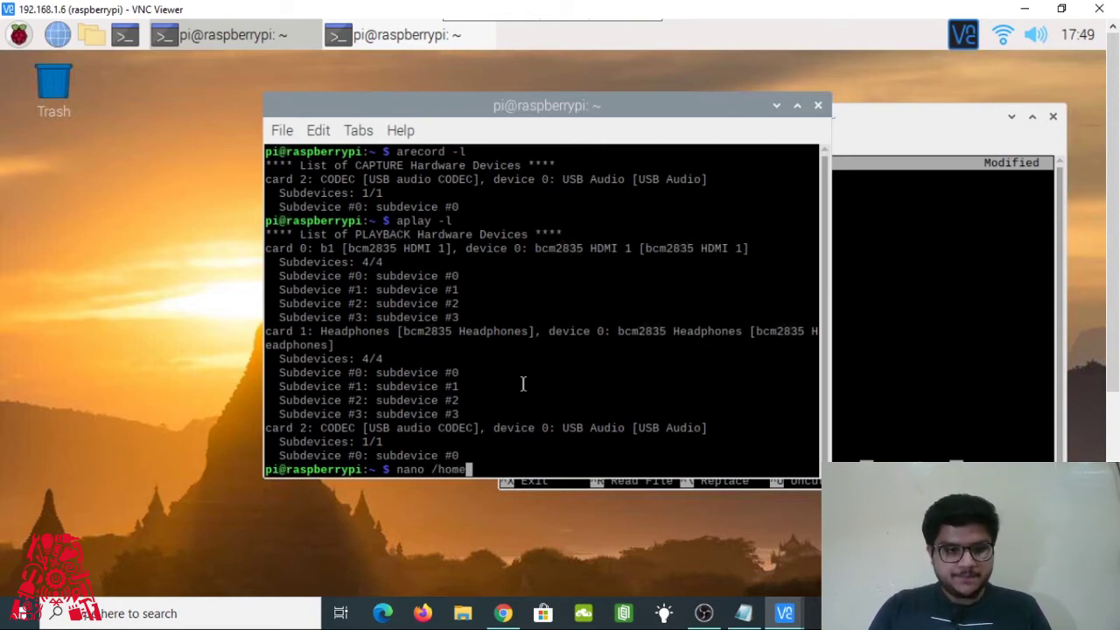
text(/pi)
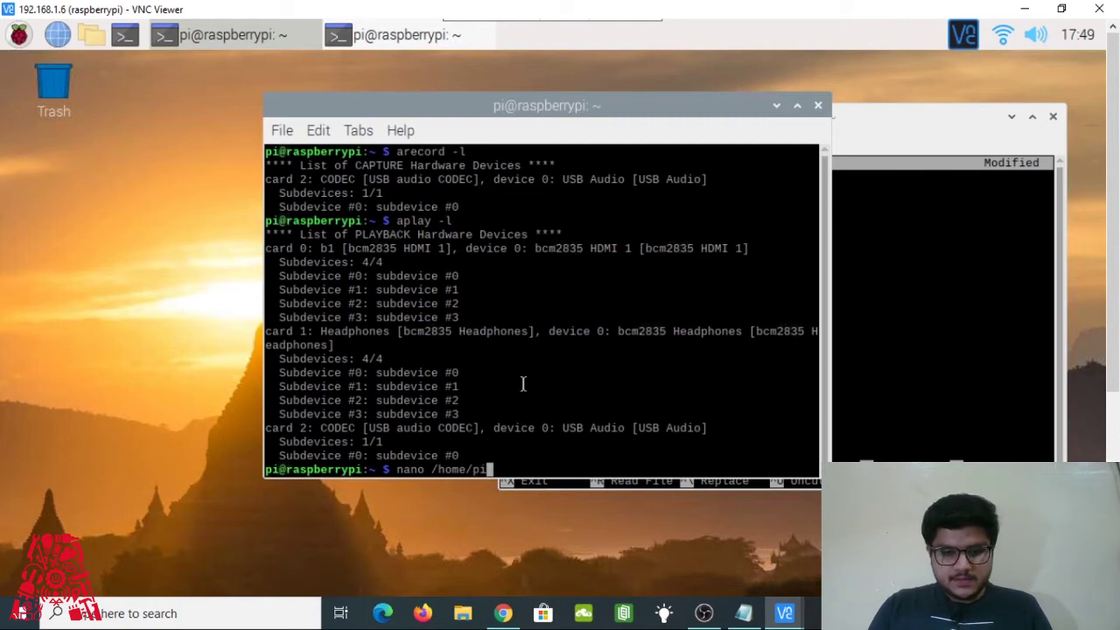
text(/.)
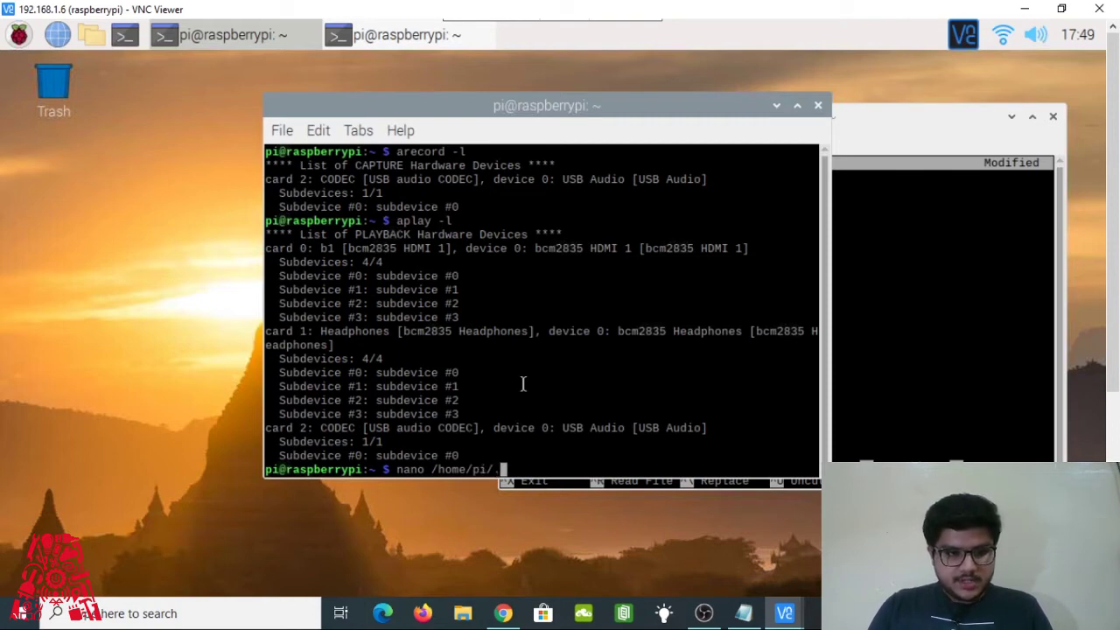
text(asoun)
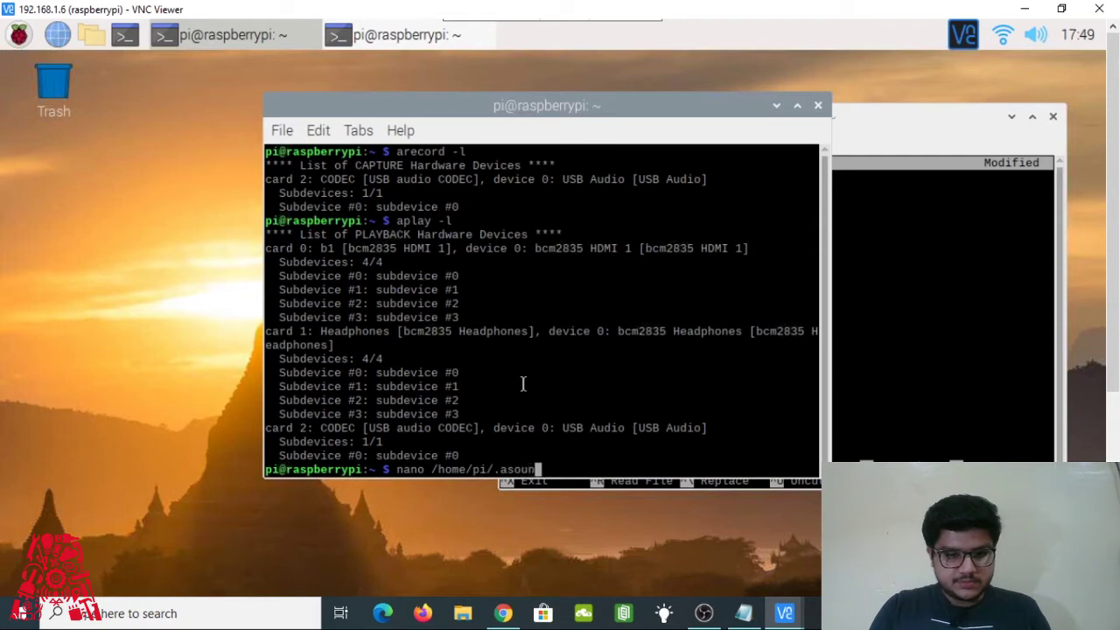
text(drc)
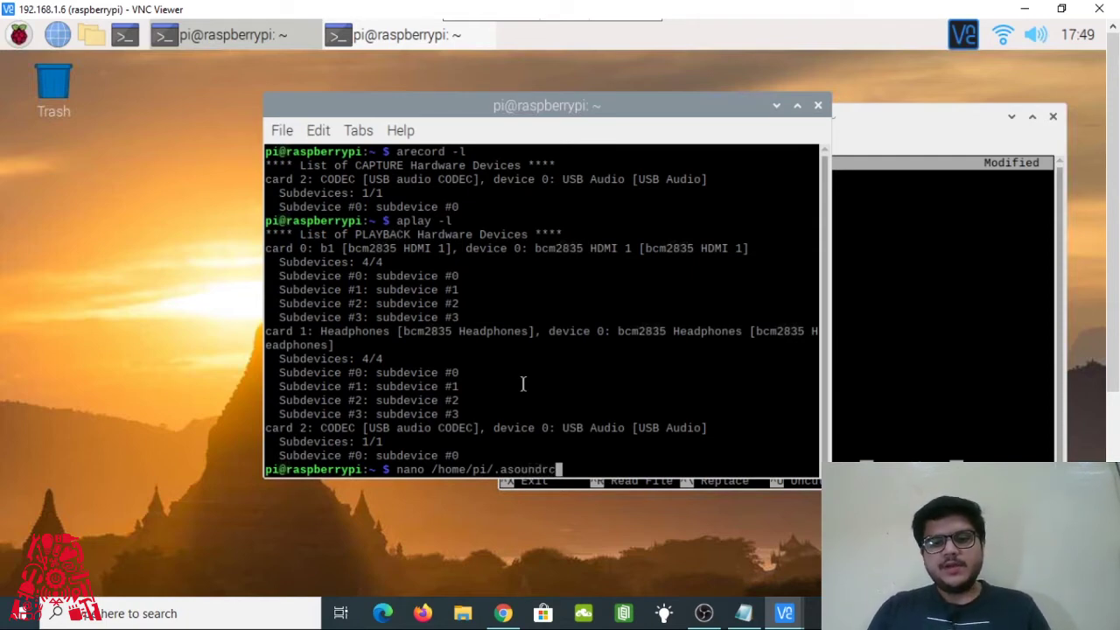
key(BackSpace)
key(BackSpace)
key(BackSpace)
key(BackSpace)
key(BackSpace)
key(BackSpace)
key(BackSpace)
key(BackSpace)
key(BackSpace)
key(BackSpace)
key(BackSpace)
key(BackSpace)
key(BackSpace)
key(BackSpace)
key(BackSpace)
key(BackSpace)
key(BackSpace)
key(BackSpace)
key(BackSpace)
key(BackSpace)
key(BackSpace)
key(BackSpace)
key(BackSpace)
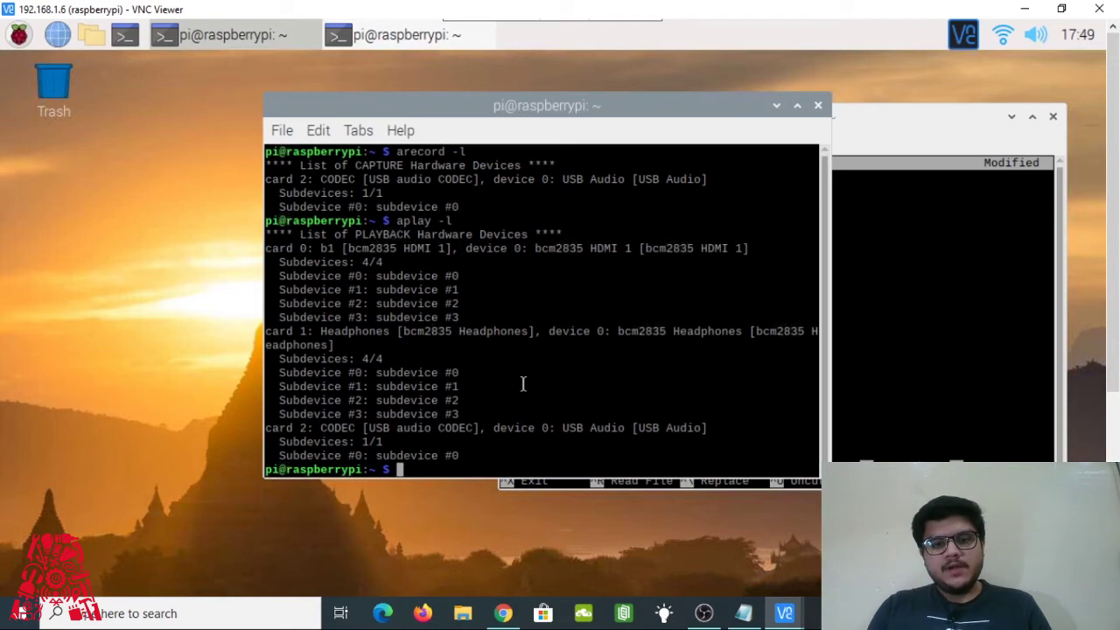
Step: Bring the nano window with the audio configuration to the front and review its pcm.mic and pcm.speaker blocks
click(885, 347)
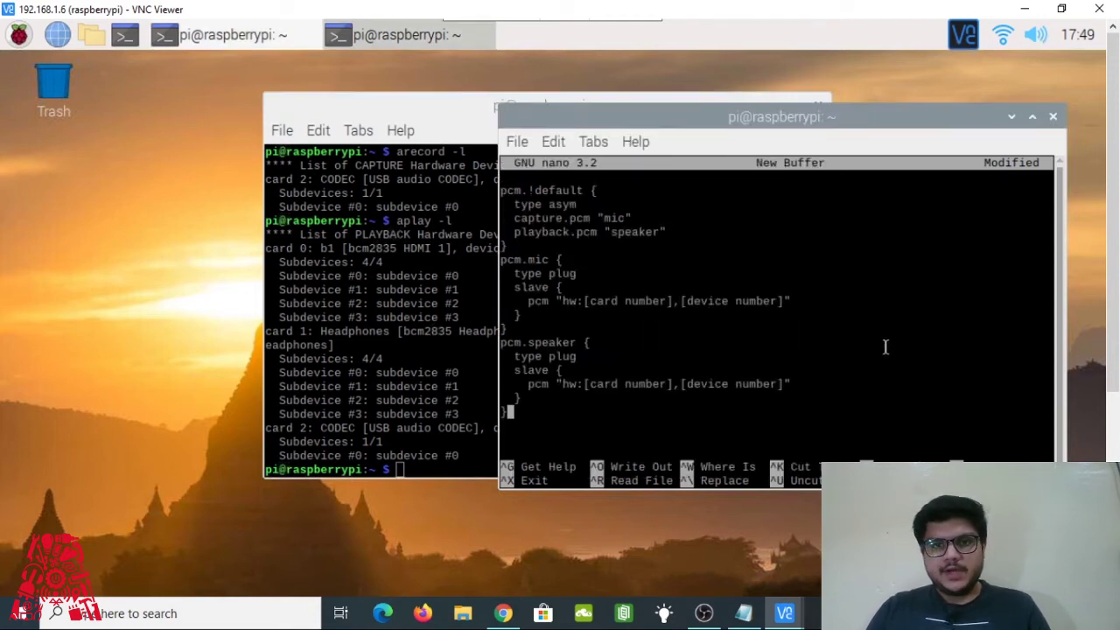
key(Up)
key(Up)
key(Up)
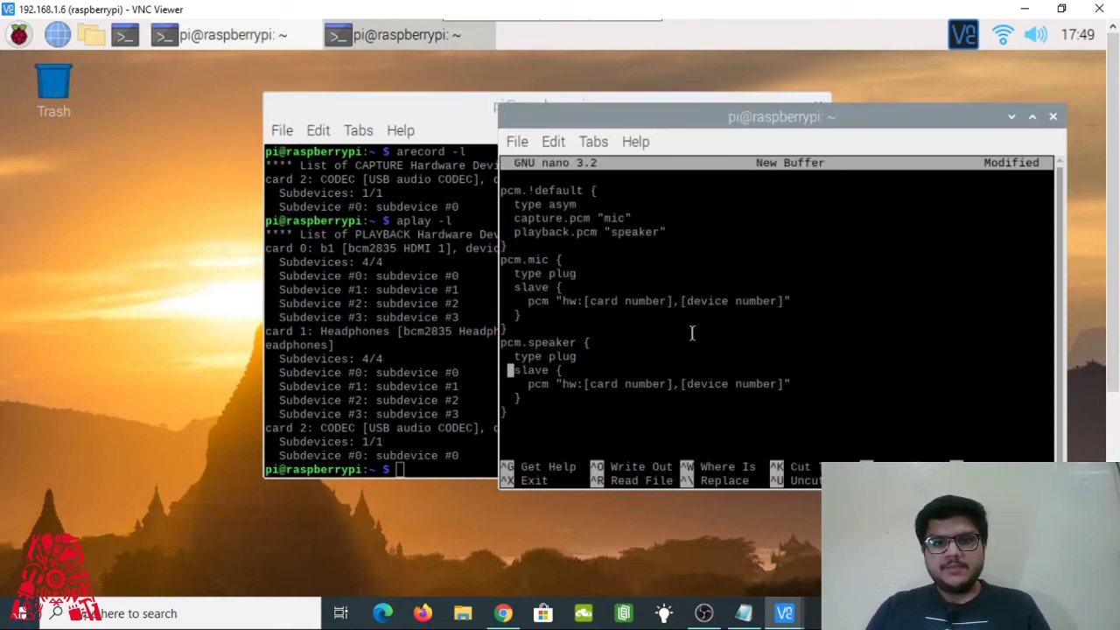
key(Down)
key(Down)
key(Down)
key(Down)
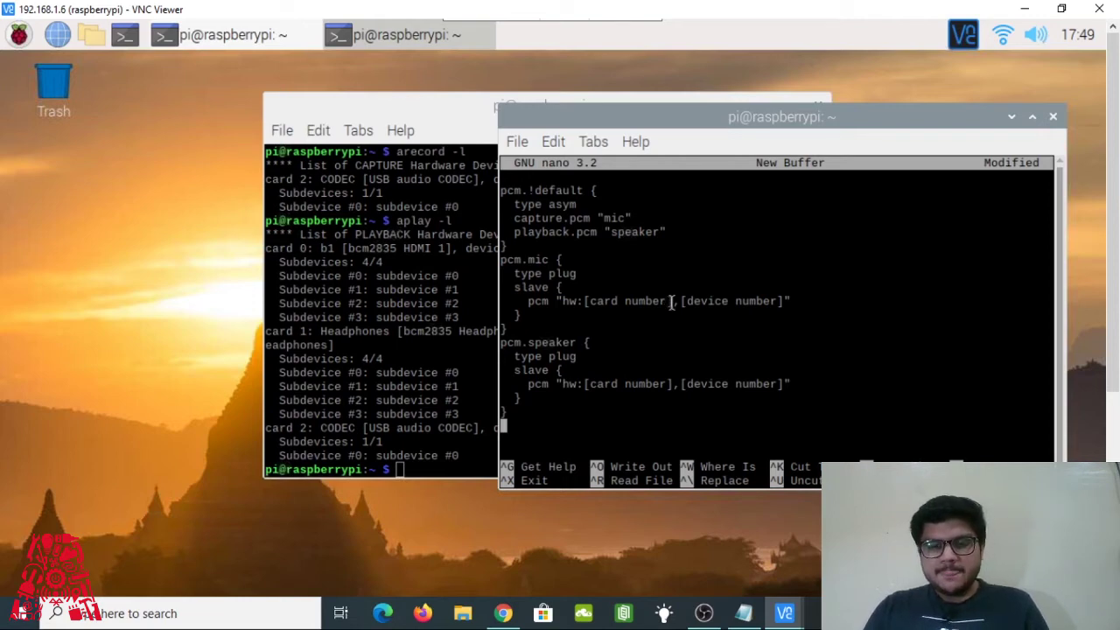
Step: Highlight the card number and device number placeholders in the pcm.mic block to examine what has to be filled in
drag(676, 301, 582, 301)
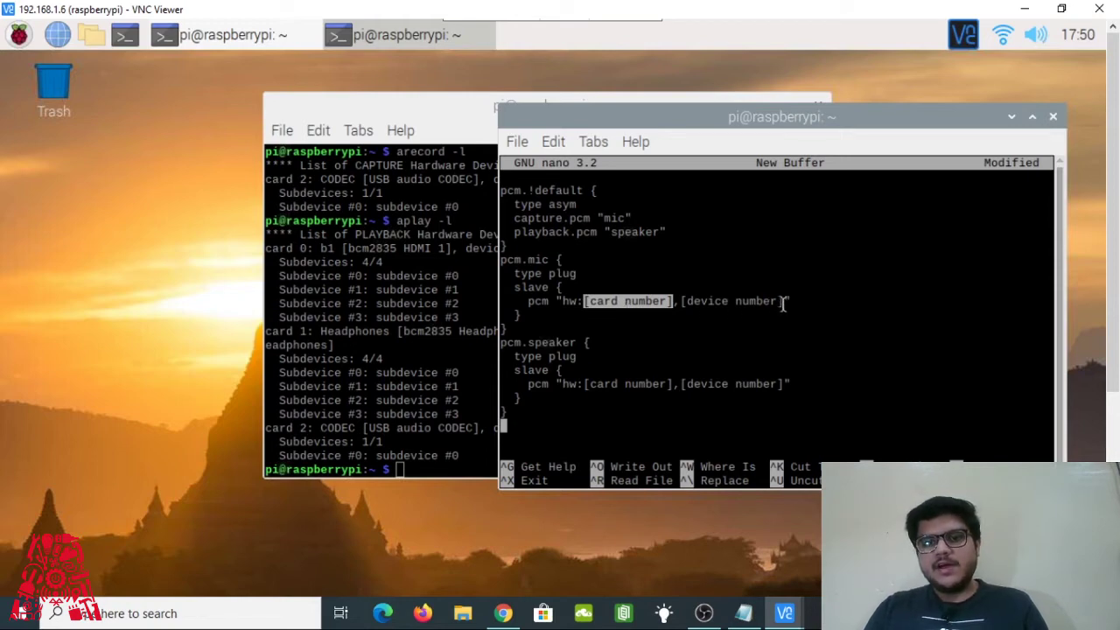
drag(786, 301, 682, 301)
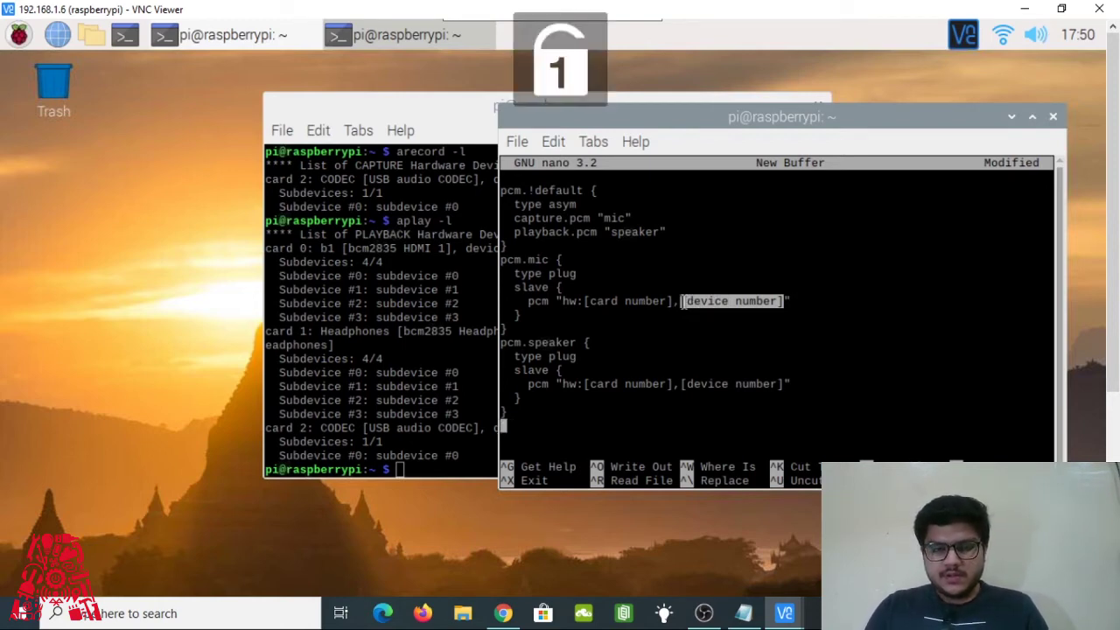
Step: Replace the [card number] placeholder in the pcm.speaker block with 2
key(Up)
key(Up)
key(Up)
key(Left)
key(Left)
key(Left)
key(Left)
key(Left)
key(Left)
key(Left)
key(Left)
key(Left)
key(Left)
key(Left)
key(Left)
key(Left)
key(Left)
key(Left)
key(Left)
key(Left)
key(Left)
key(Left)
key(Left)
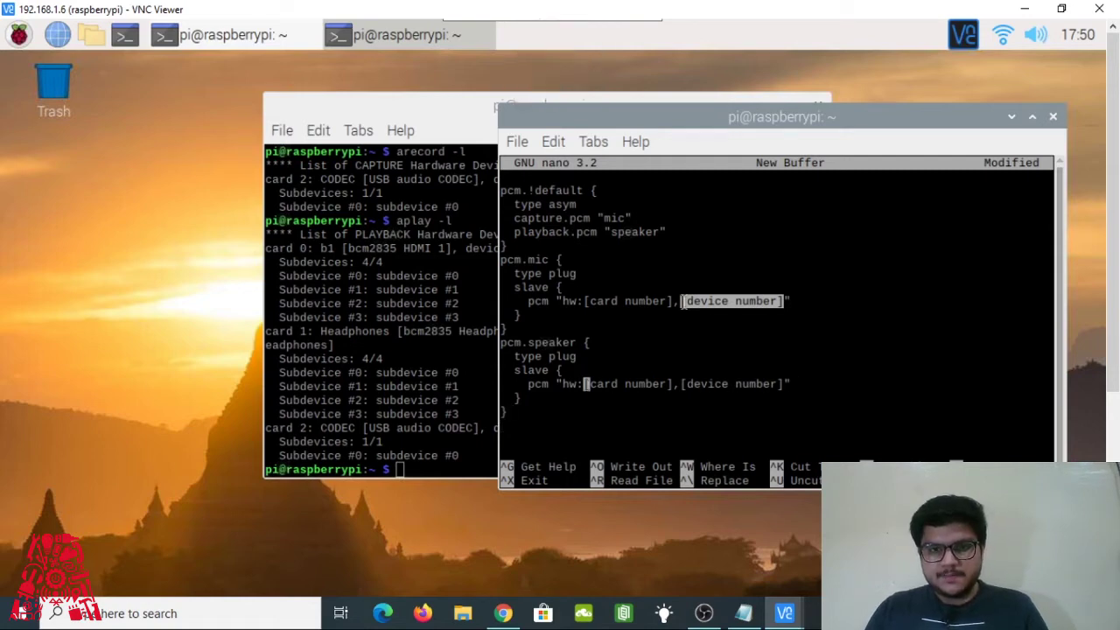
key(Right)
key(Right)
key(Right)
key(Right)
key(Right)
key(Right)
key(Right)
key(Right)
key(Right)
key(Right)
key(Right)
key(Right)
key(Right)
key(Right)
key(Right)
key(Right)
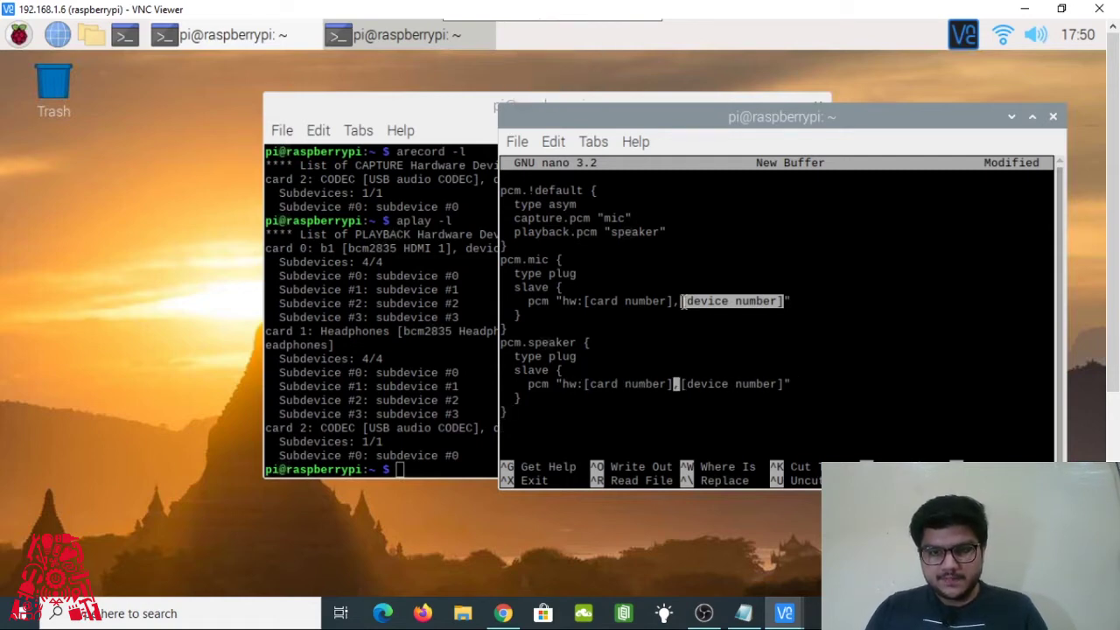
key(BackSpace)
key(BackSpace)
key(BackSpace)
key(BackSpace)
key(BackSpace)
key(BackSpace)
key(BackSpace)
key(BackSpace)
key(BackSpace)
key(BackSpace)
key(BackSpace)
key(BackSpace)
key(BackSpace)
key(BackSpace)
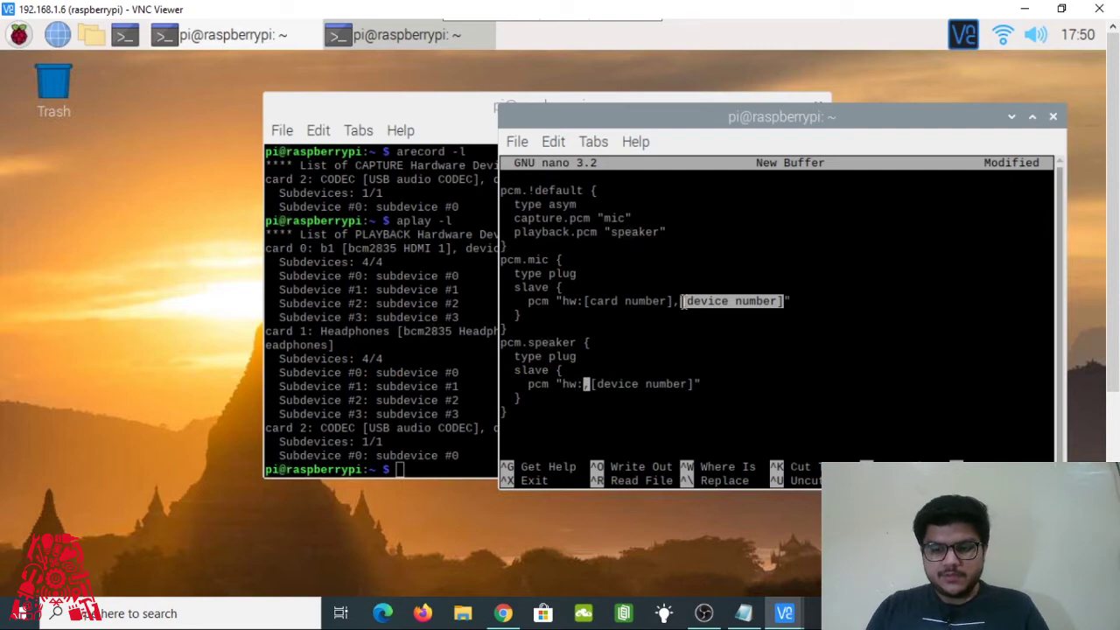
key(Down)
key(Down)
key(Down)
key(Down)
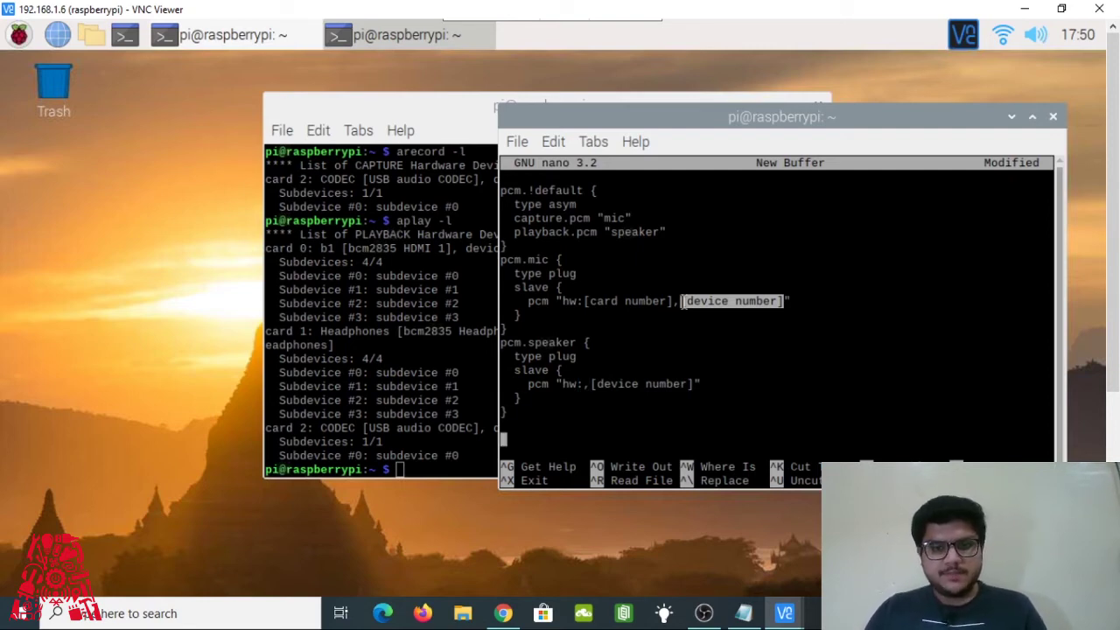
key(Up)
click(690, 383)
key(Left)
key(Left)
key(Left)
key(Left)
key(Left)
key(Left)
key(Left)
key(Left)
key(Left)
key(Left)
key(Left)
key(Left)
key(Left)
key(Left)
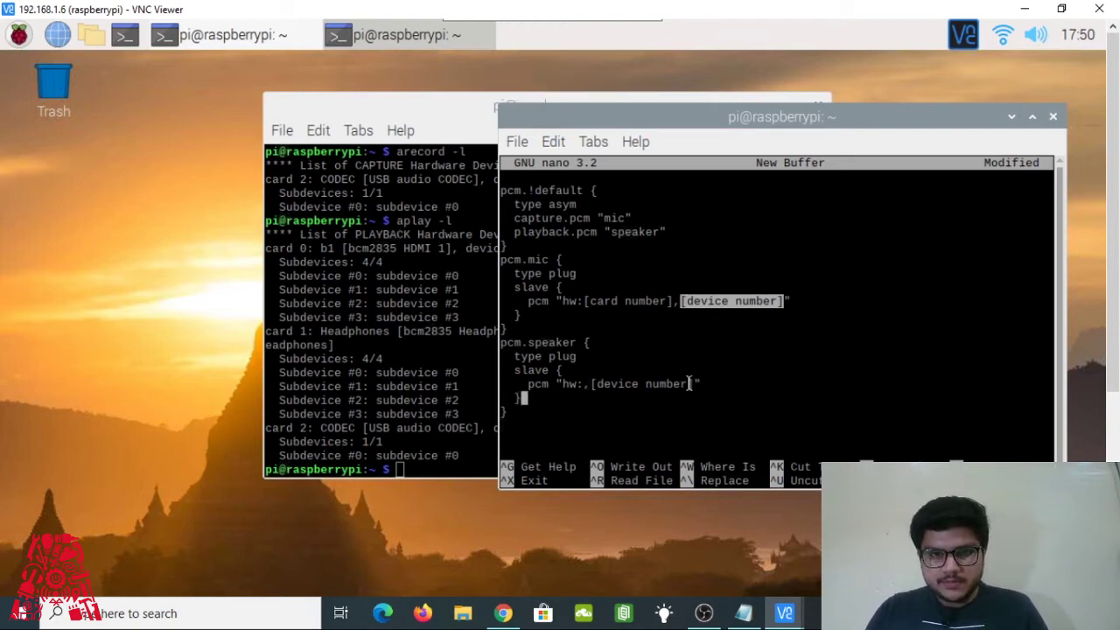
key(Down)
key(Up)
key(Left)
key(Left)
key(Left)
key(Left)
key(Left)
key(Left)
key(Left)
key(Left)
key(Left)
key(Left)
key(Left)
key(Left)
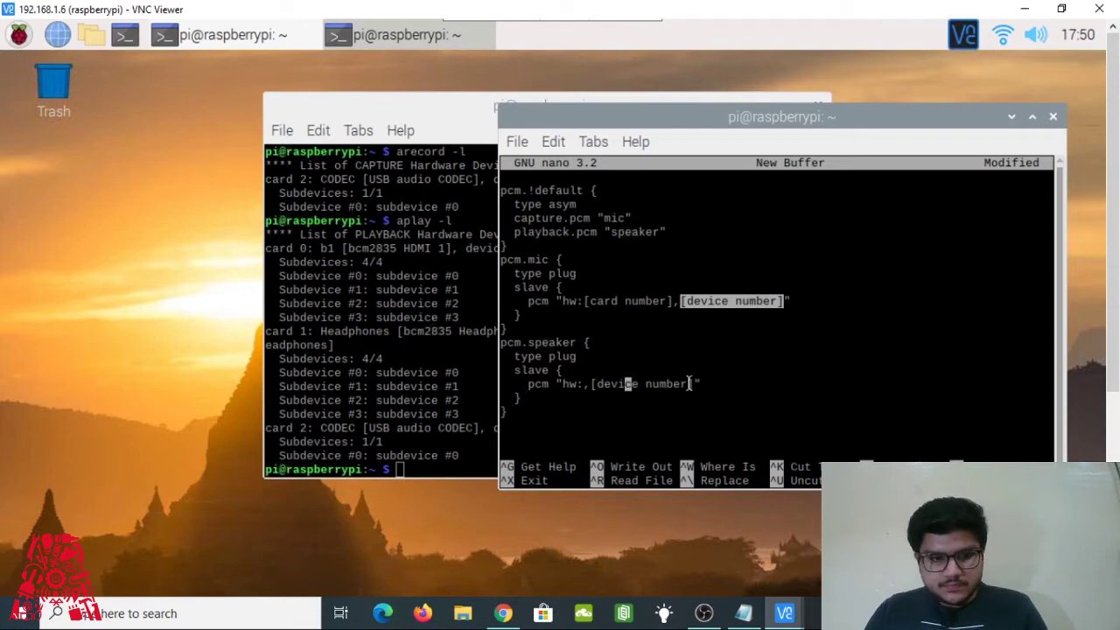
text(2)
Step: Replace the [device number] placeholder in the pcm.speaker block with 0
key(Right)
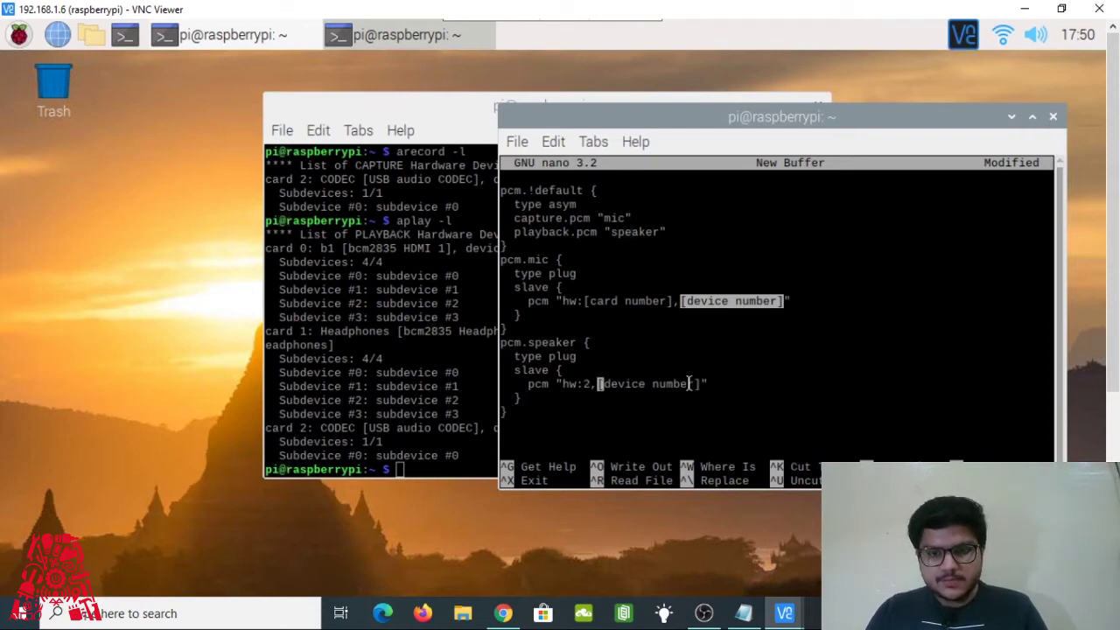
key(Delete)
key(Delete)
key(Delete)
key(Delete)
key(Delete)
key(Delete)
key(Delete)
key(Delete)
key(Delete)
key(Delete)
key(Delete)
key(Delete)
key(Delete)
key(Delete)
key(Delete)
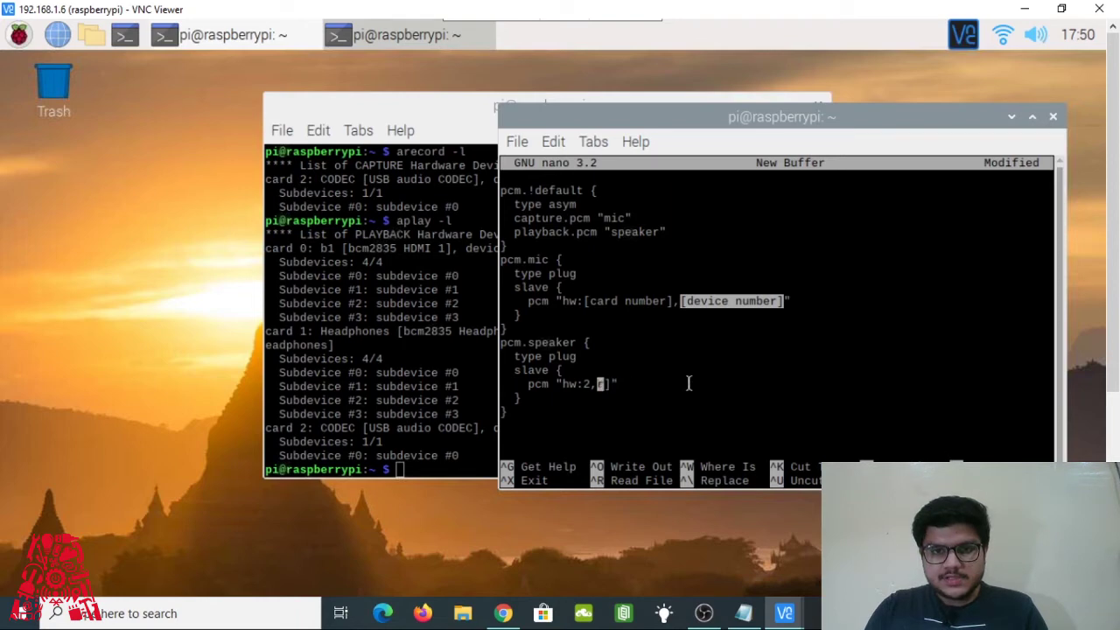
key(Delete)
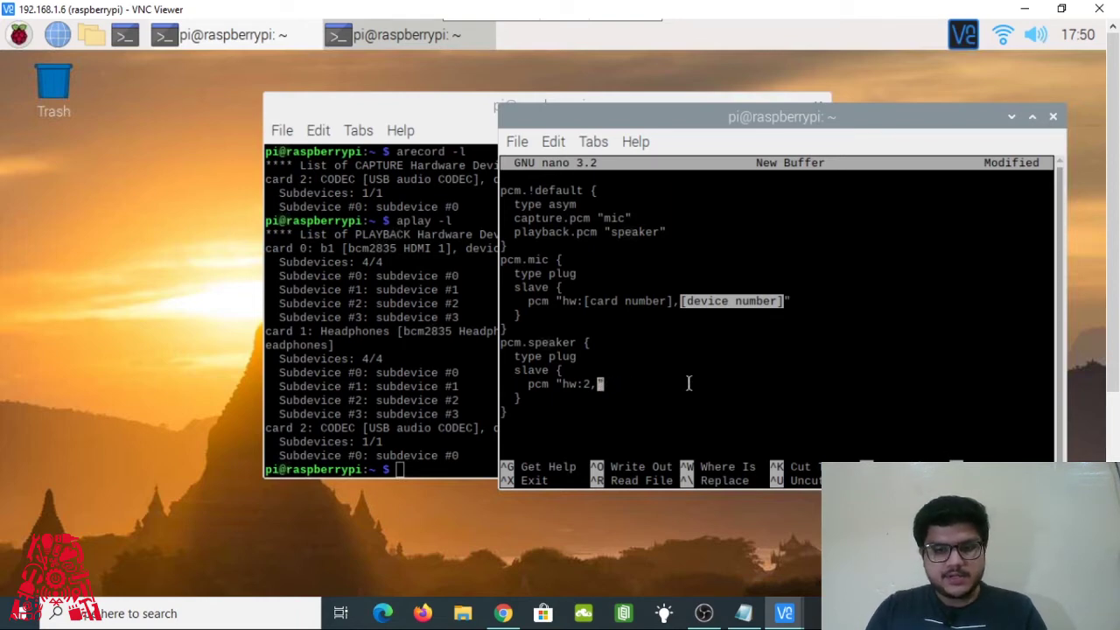
text(0)
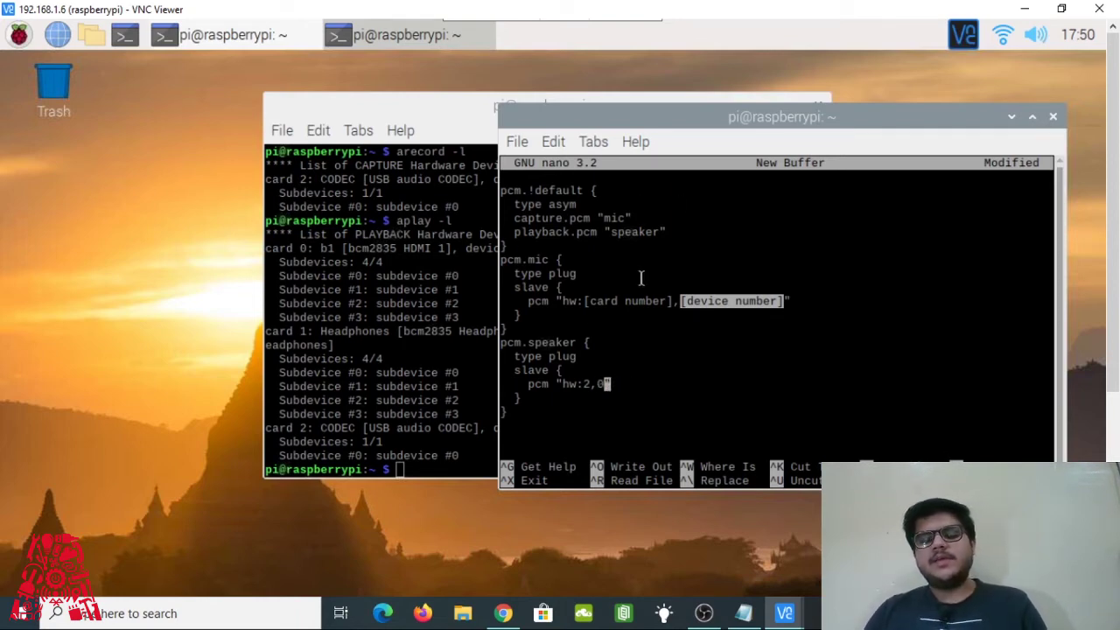
Step: Clear the text selection and close the nano window without saving the audio configuration
click(461, 329)
click(872, 302)
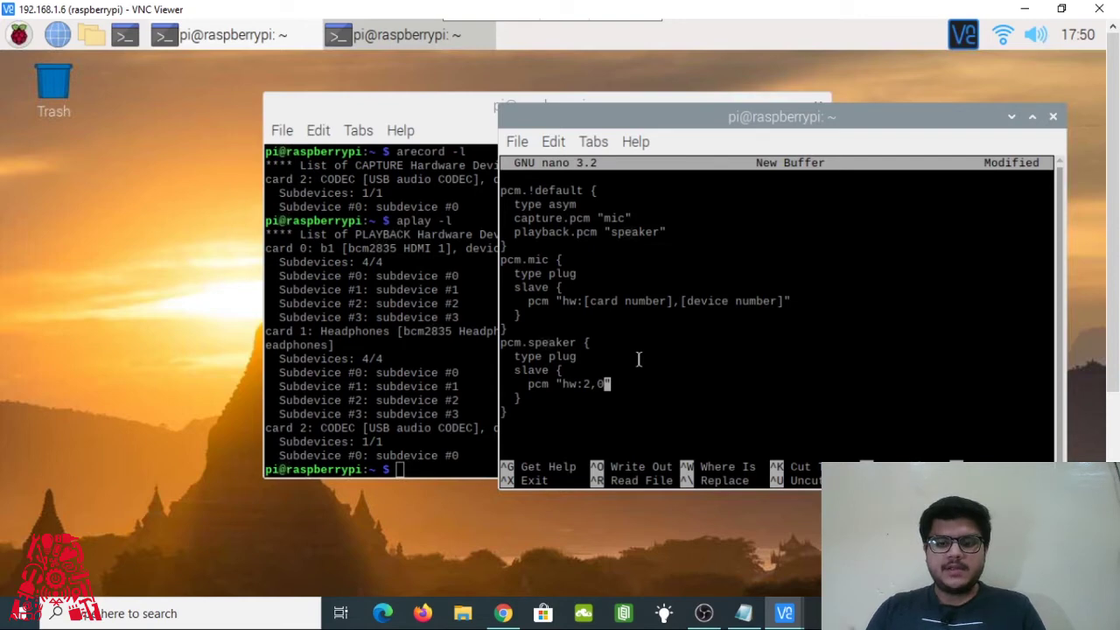
click(1056, 117)
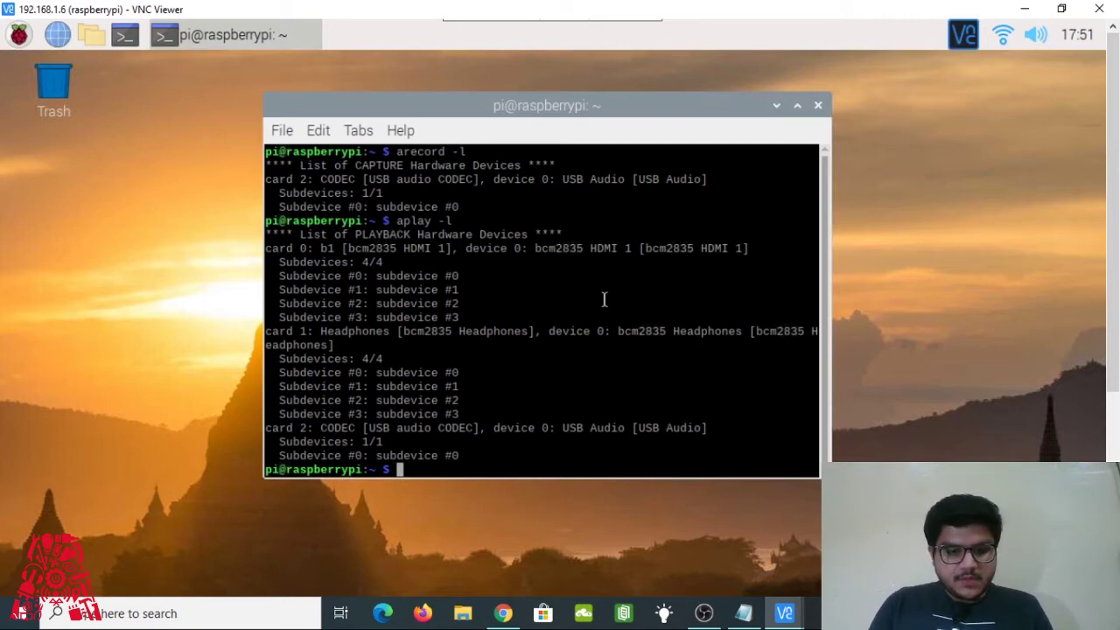
Step: Test the speaker in the terminal with speaker-test -t wav, and stop the test after a few playbacks
text(sp)
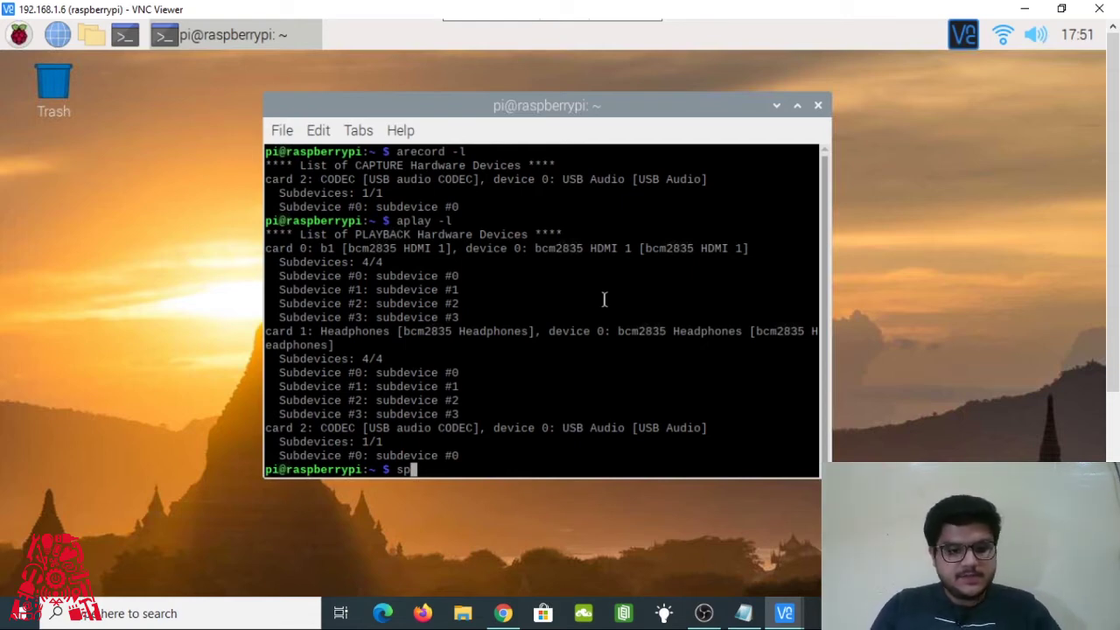
text(ek)
key(BackSpace)
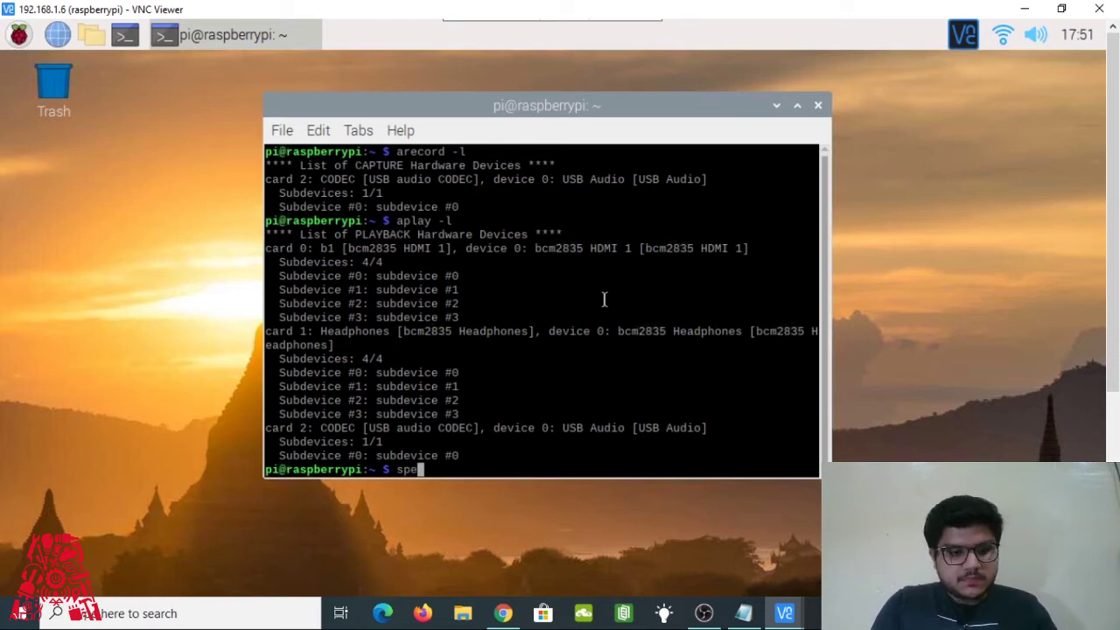
text(aker)
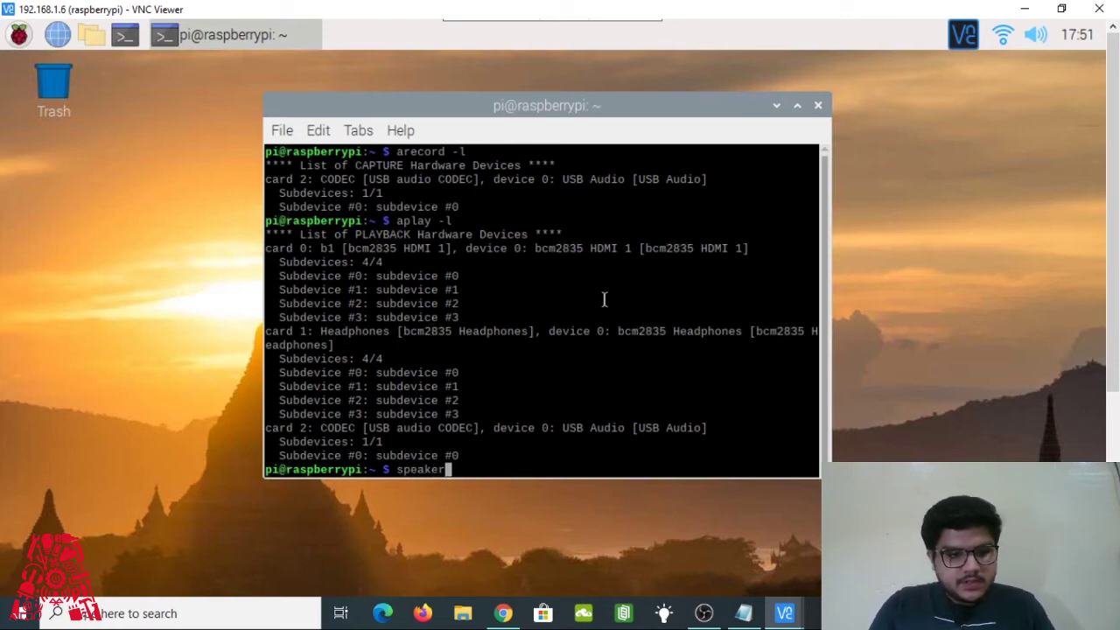
text(-test)
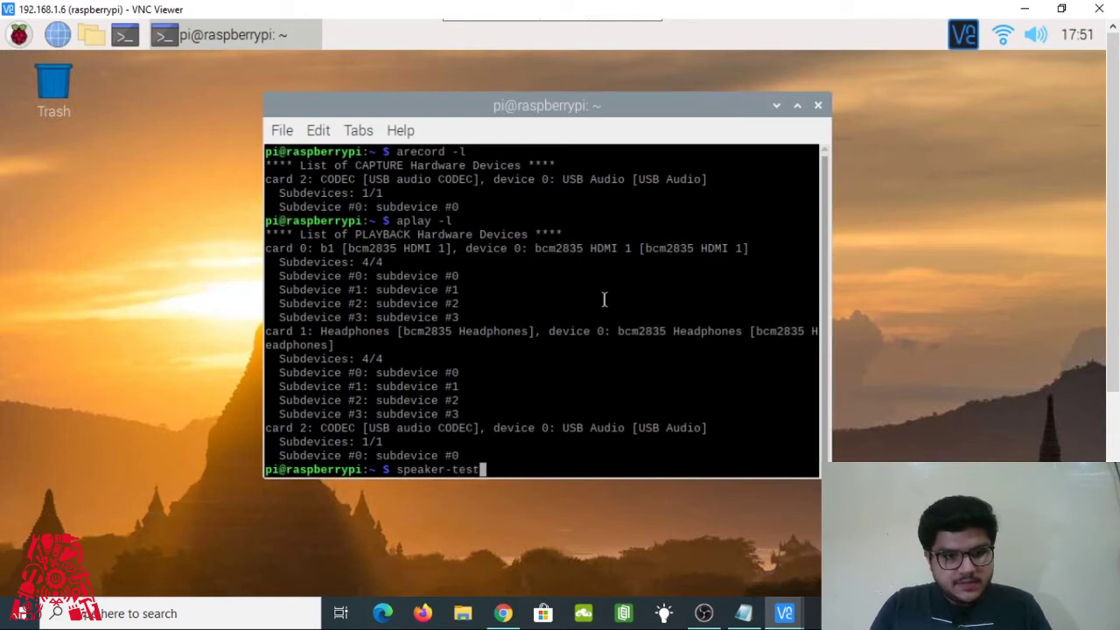
text( -t)
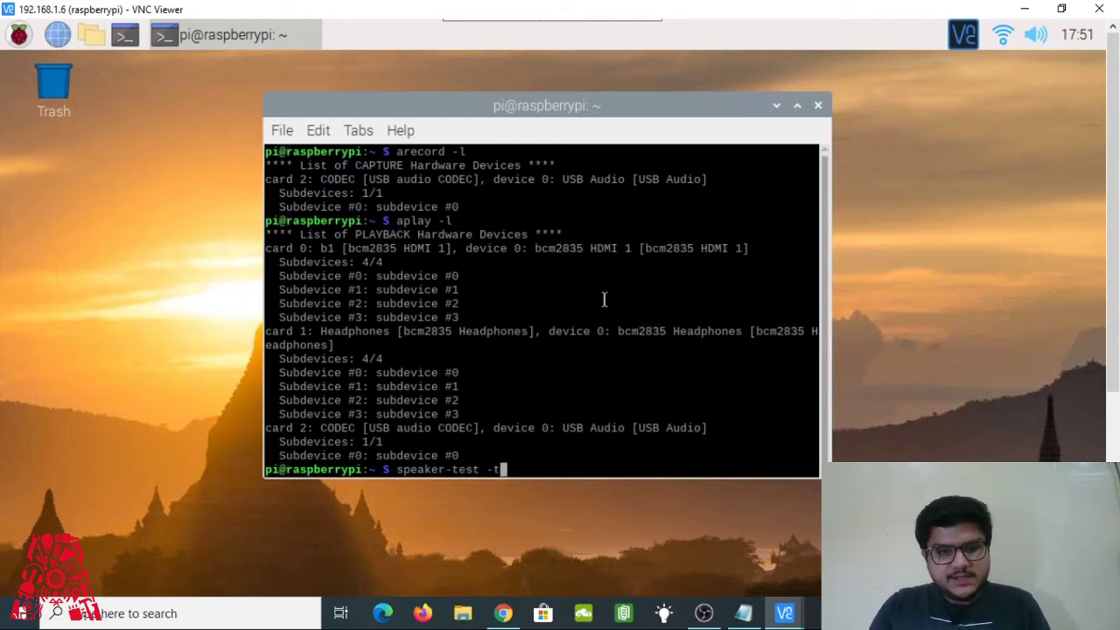
text( wav)
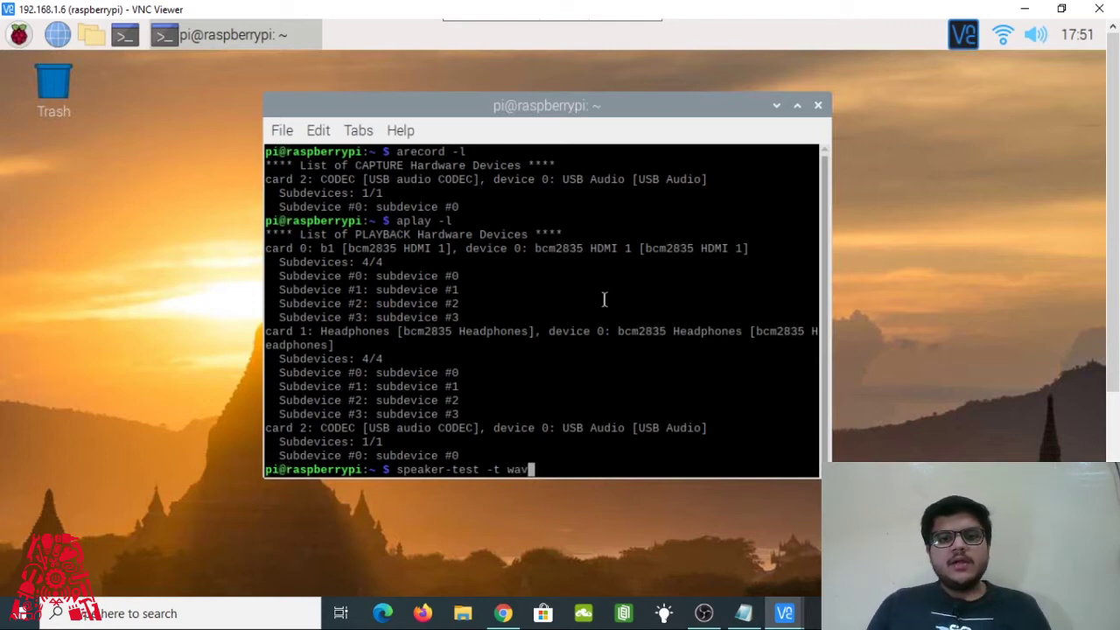
key(Return)
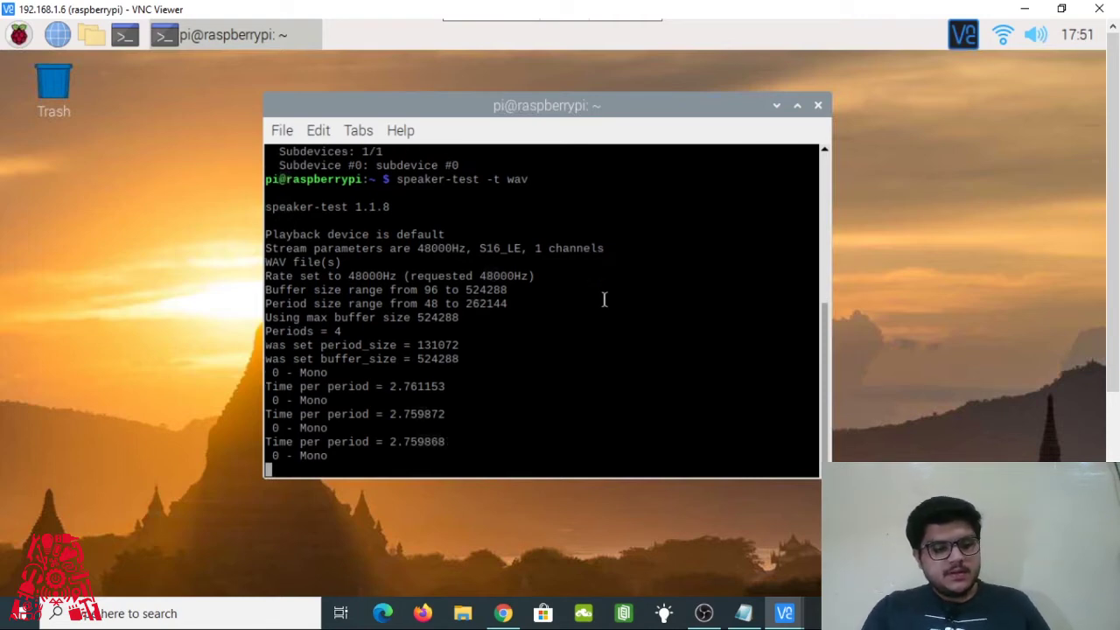
key(ctrl+c)
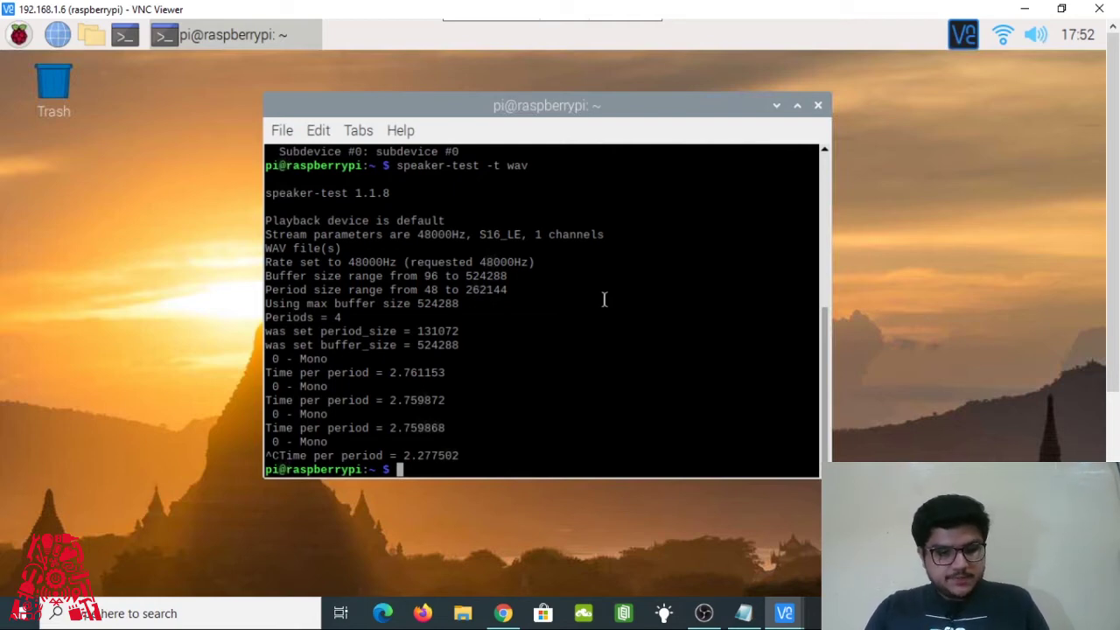
Step: Try to record a microphone sample in the terminal with arecord --format=S16_LE --deration=5 --rate=16000 --file-type=raw out.raw
text(arec)
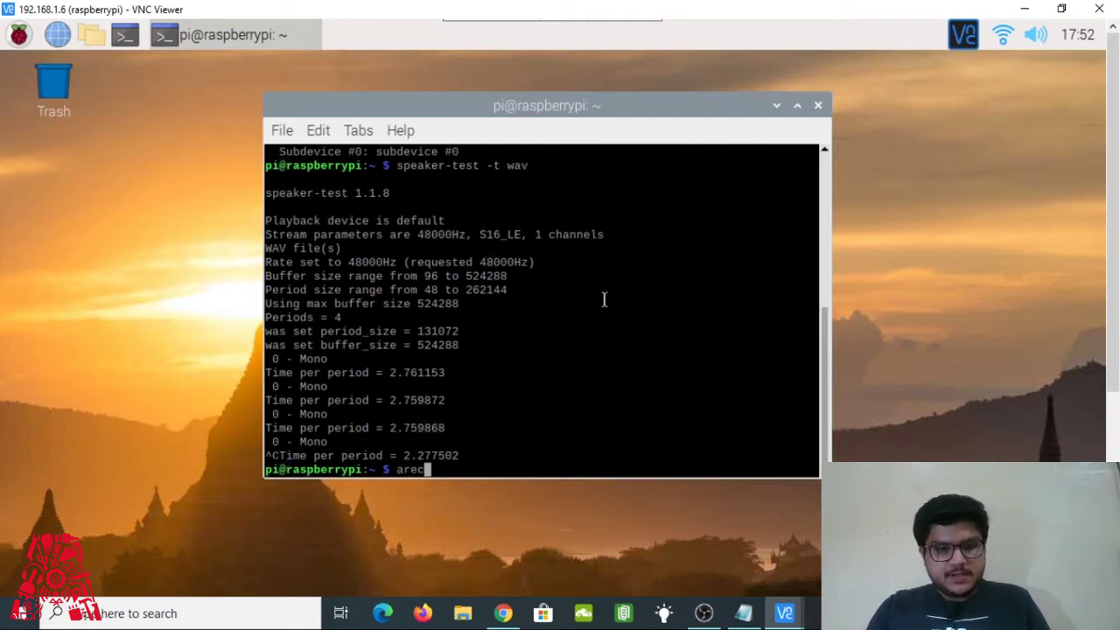
text(or)
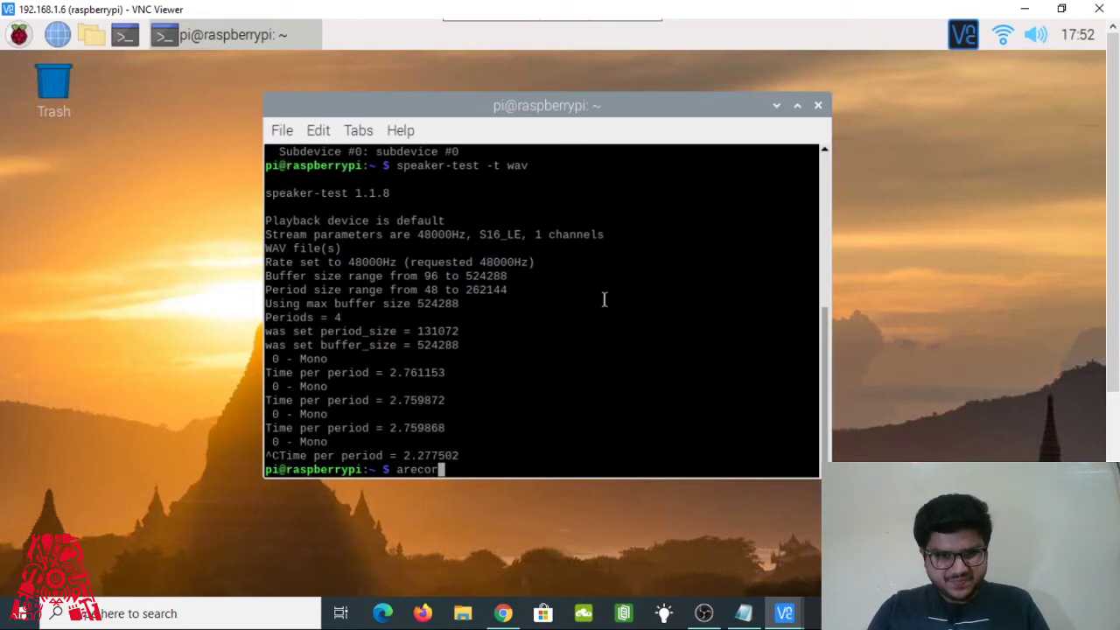
text(d)
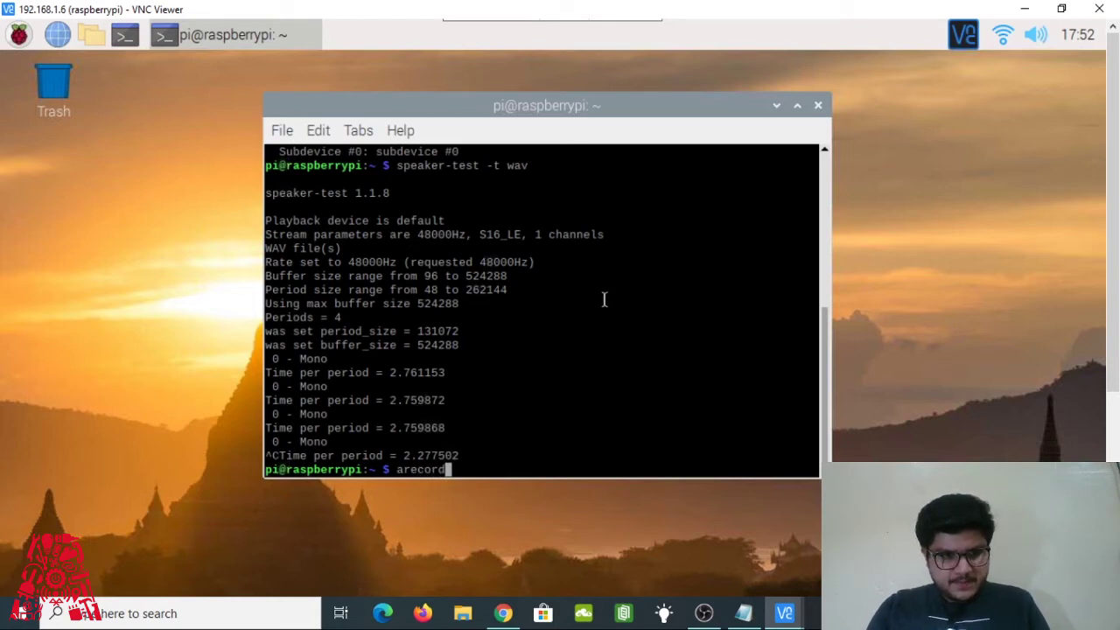
text( --)
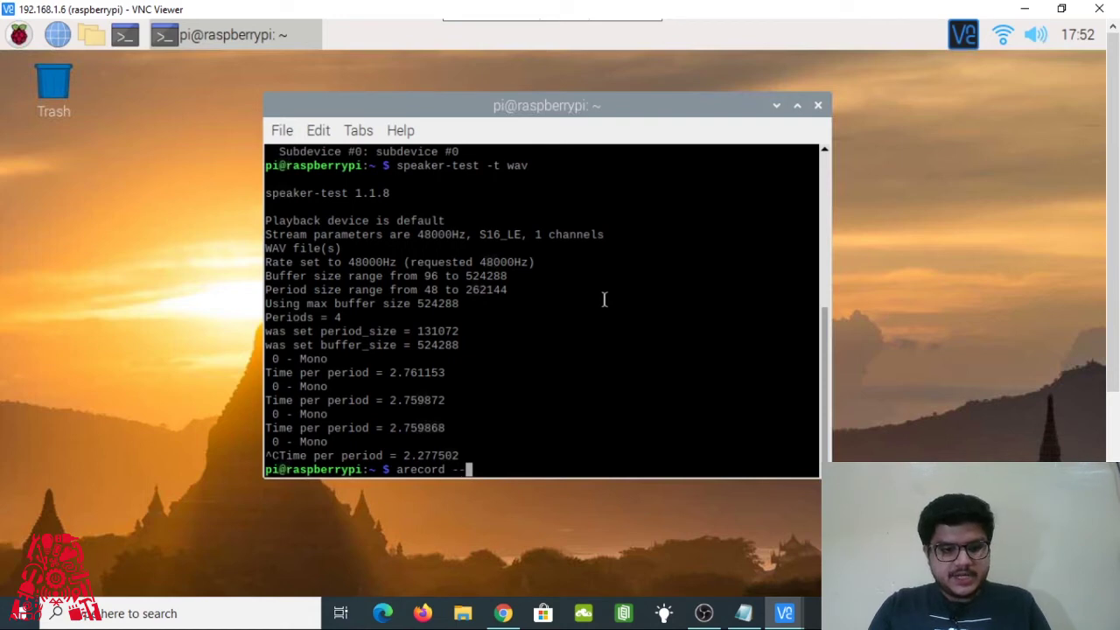
text(format)
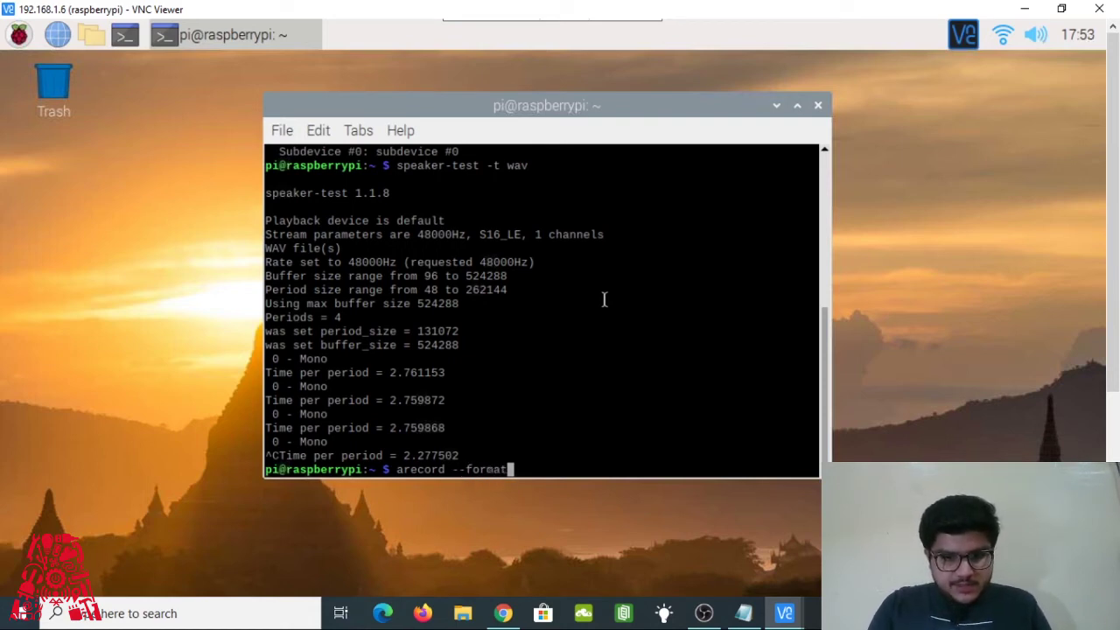
text(=)
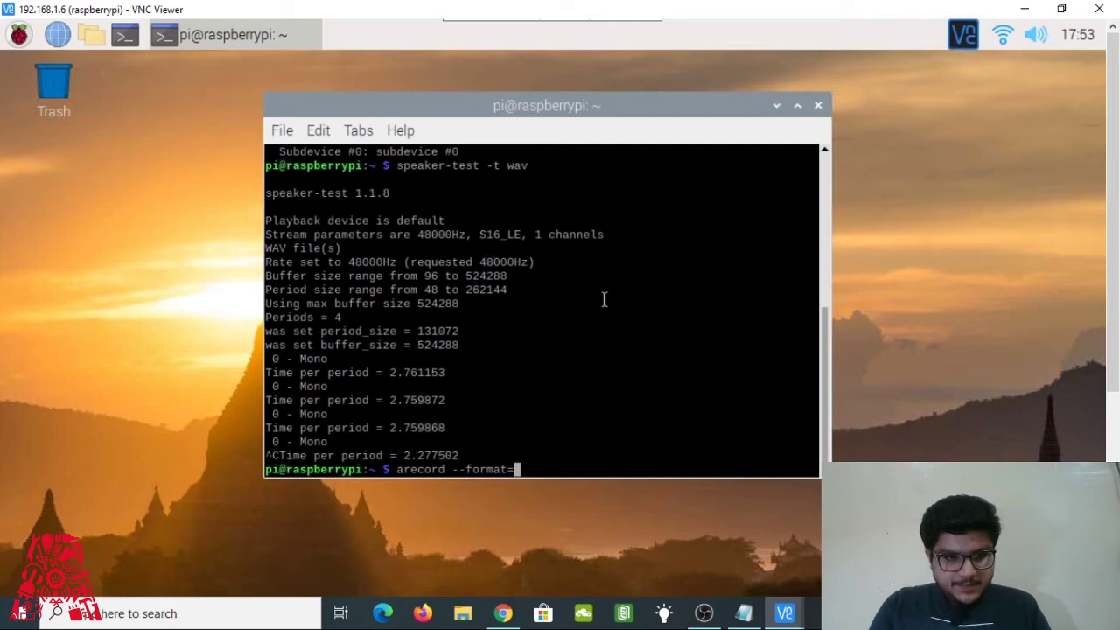
text(S16)
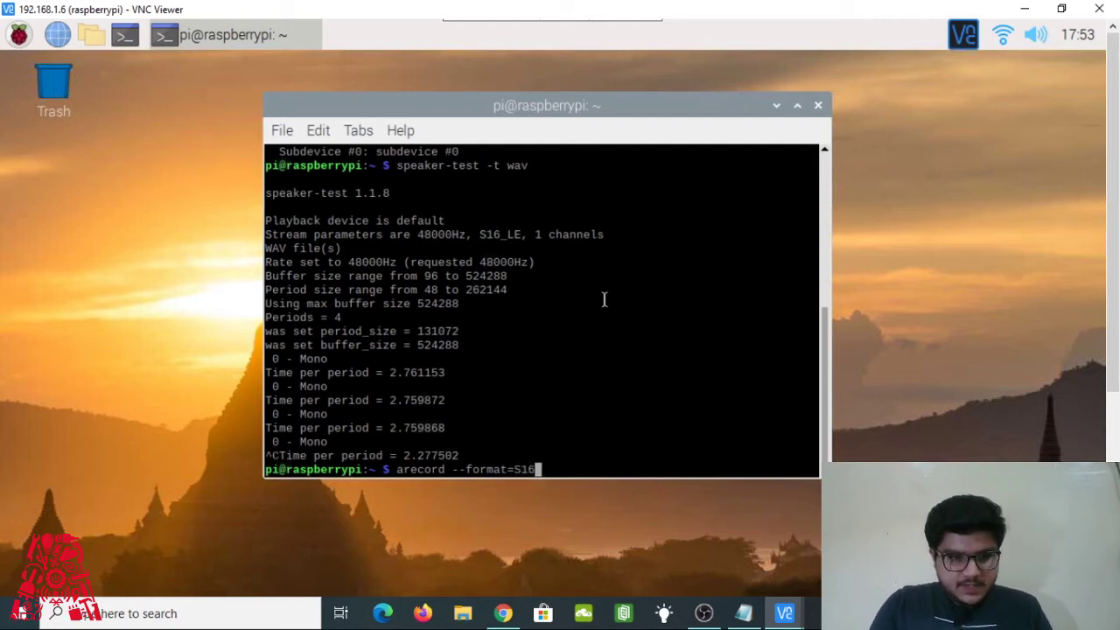
text(_LE)
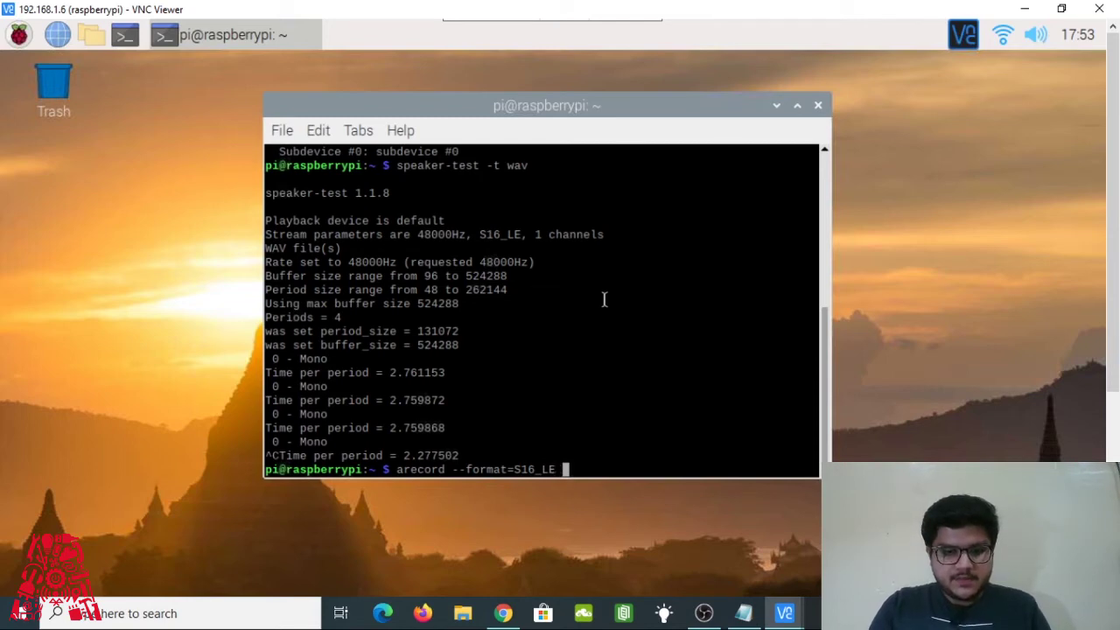
text( --deration)
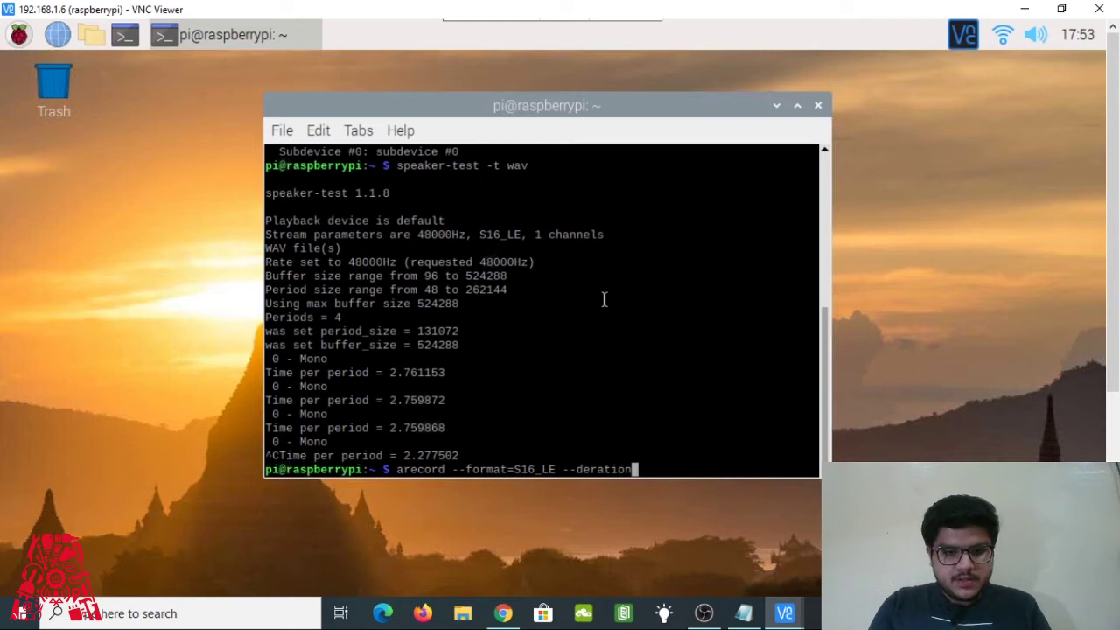
text(=5)
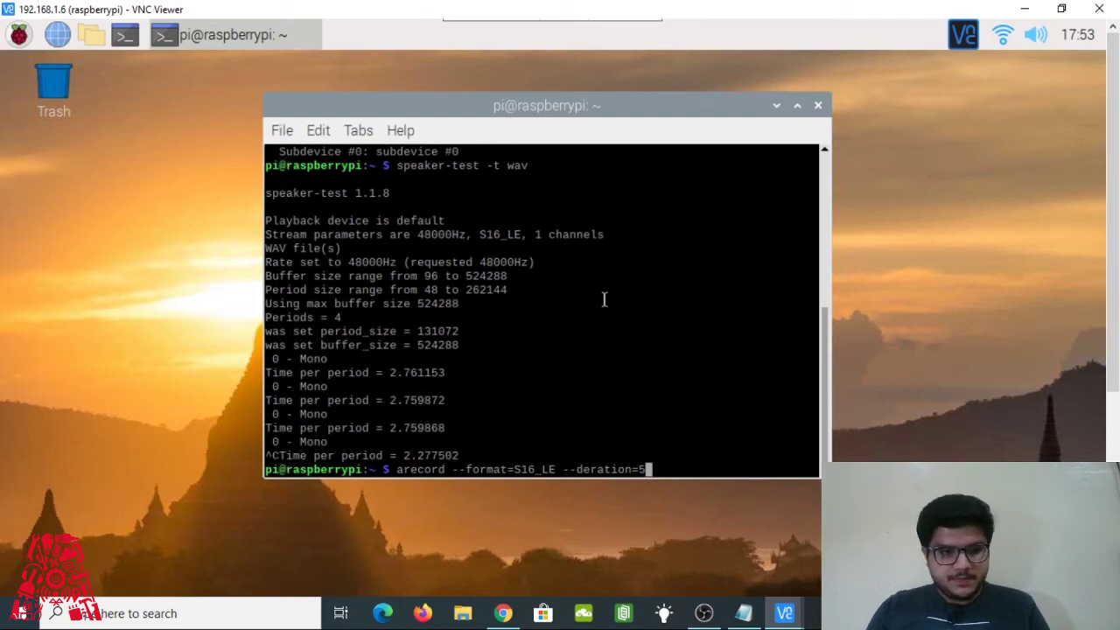
text(--)
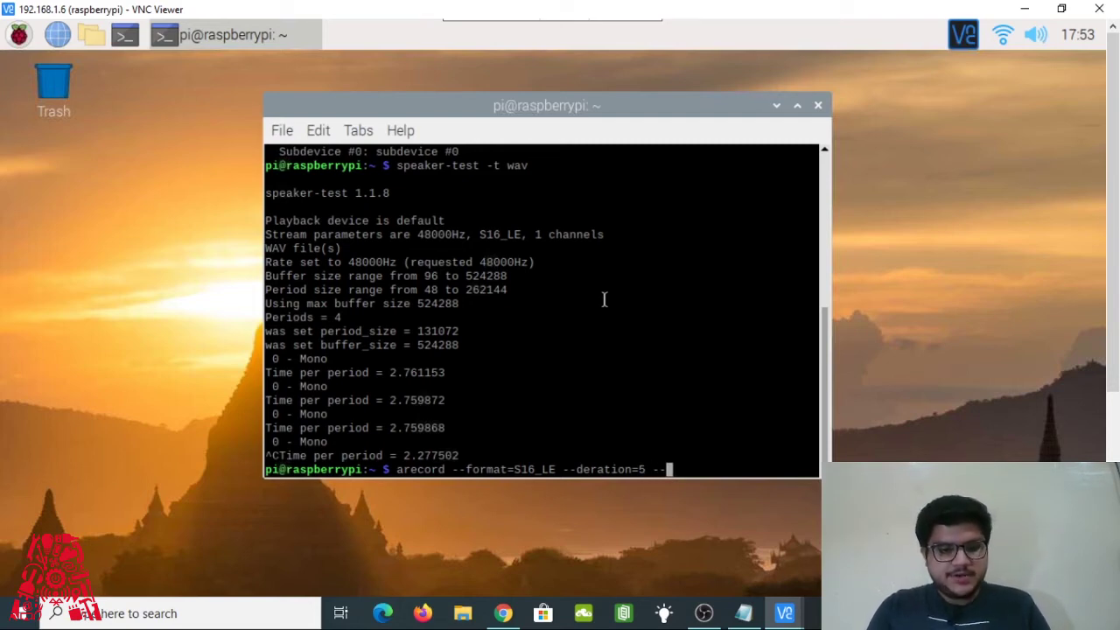
text(rate=)
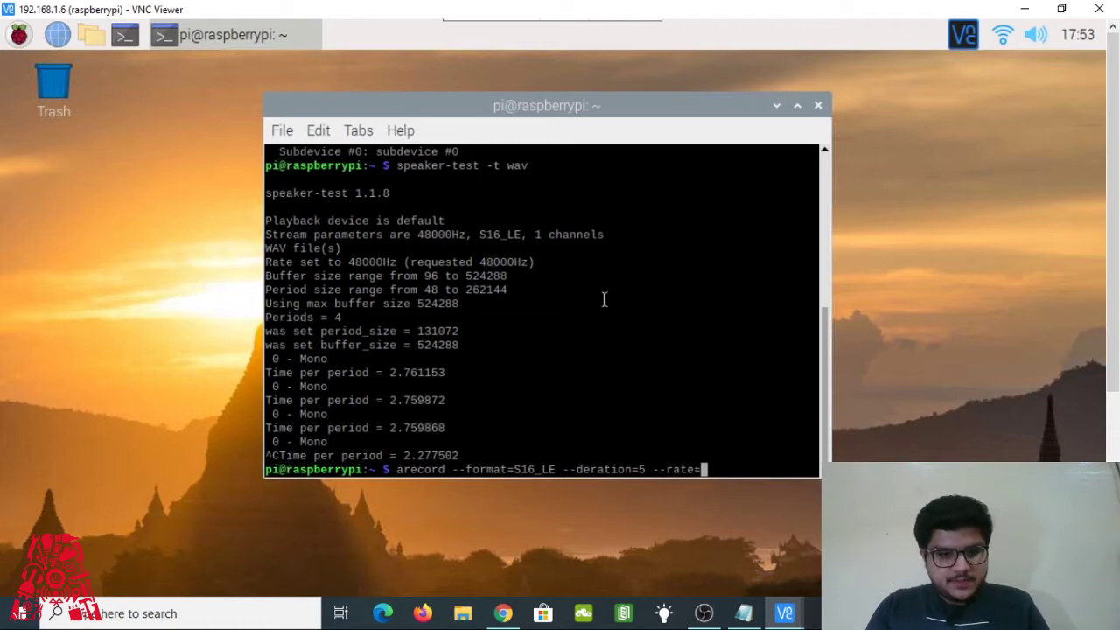
text(160)
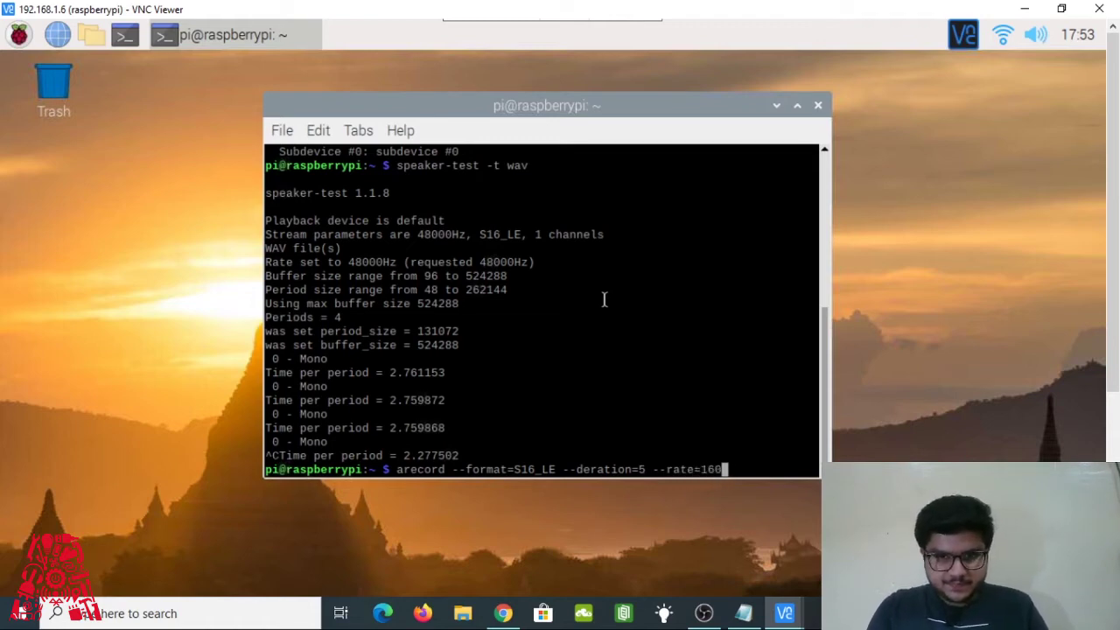
text(00 --)
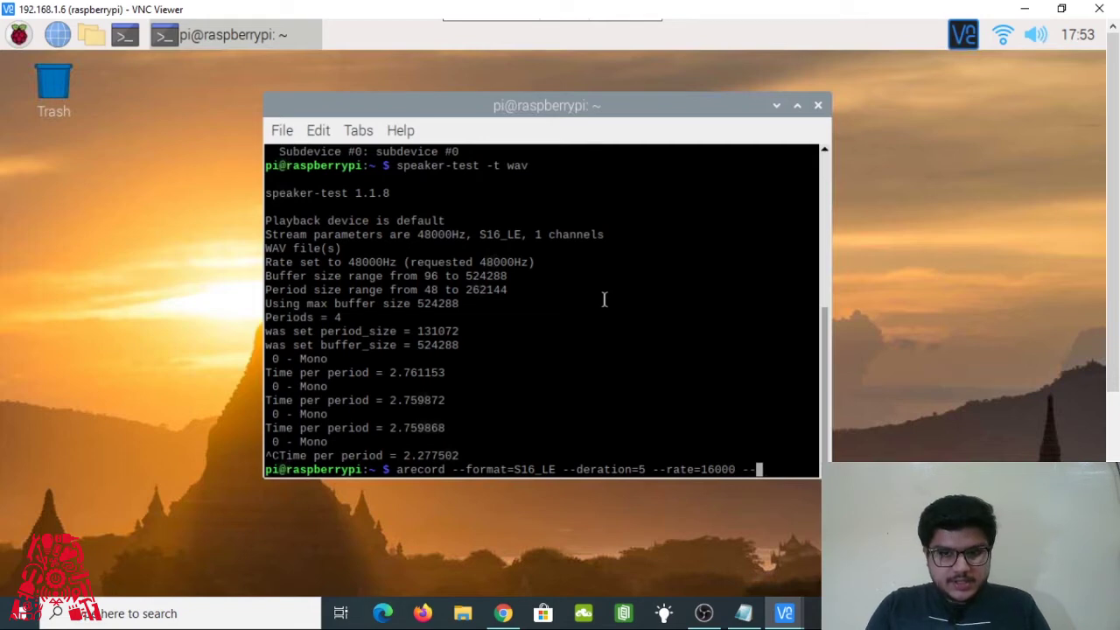
text(fil)
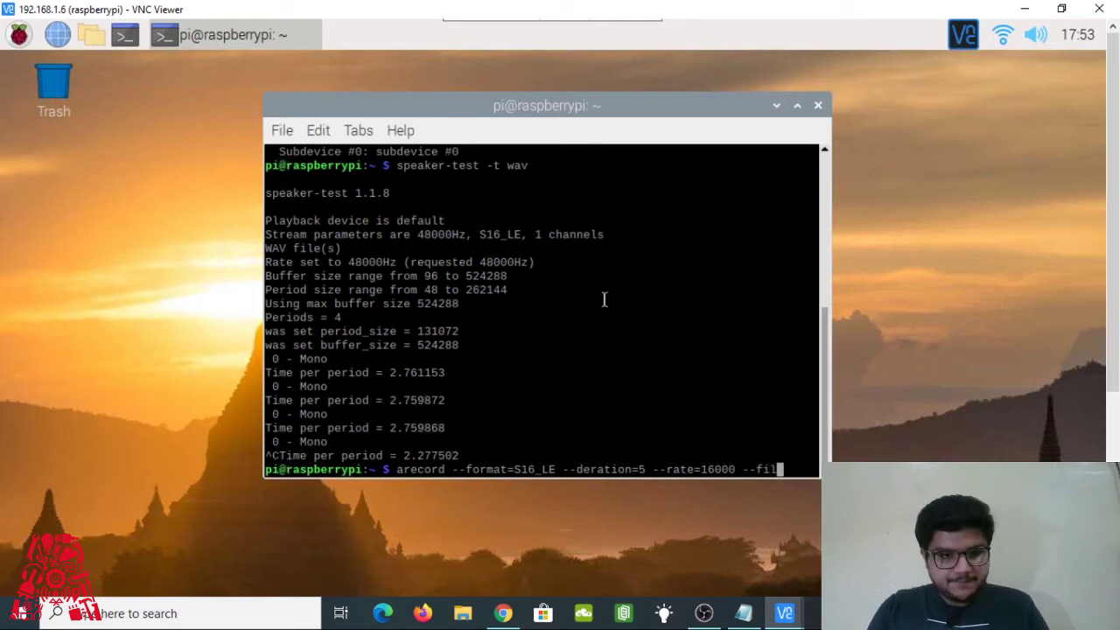
text(e)
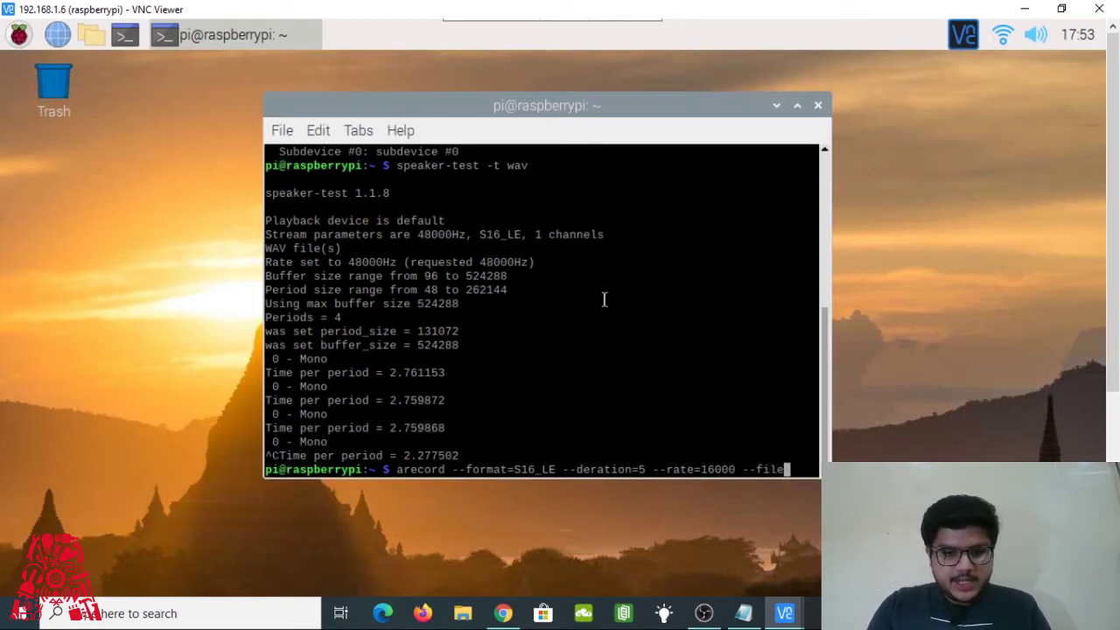
text(-type)
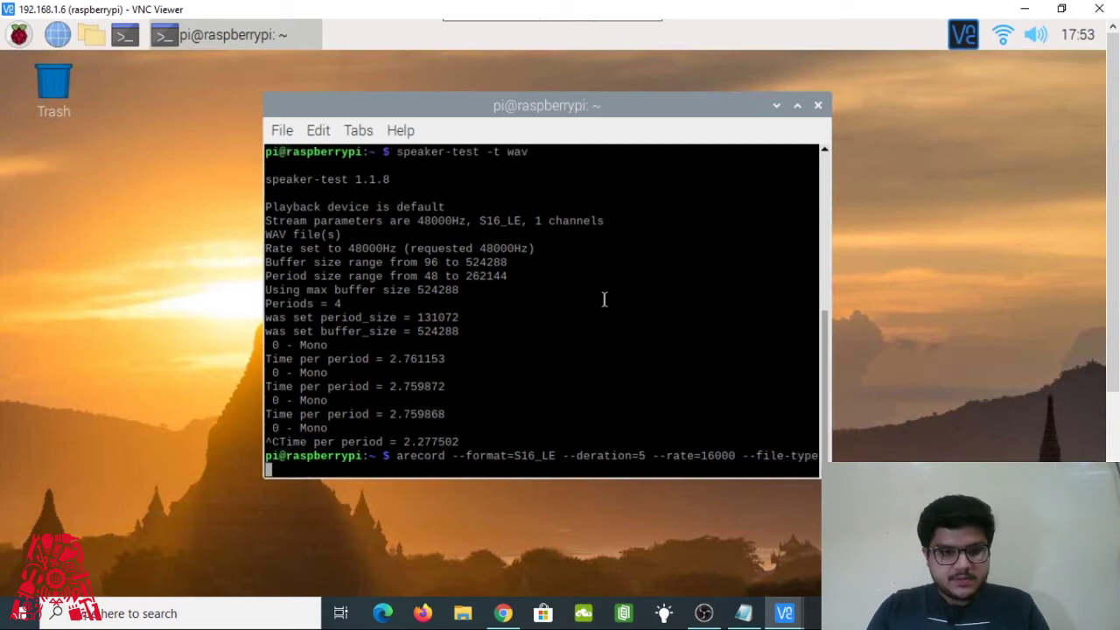
text(=)
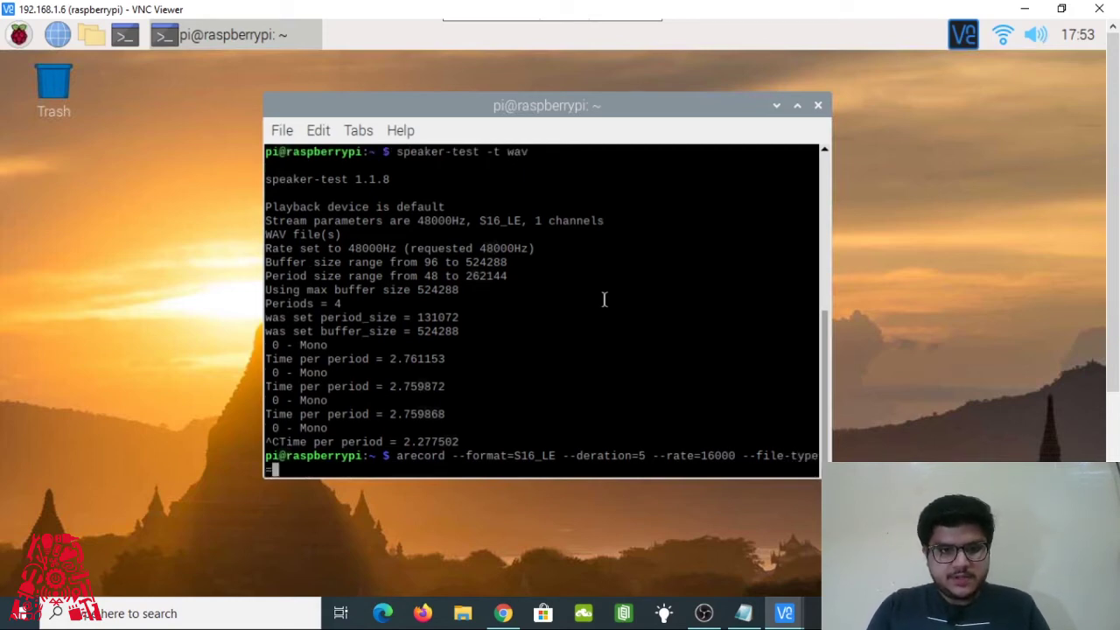
text(ra)
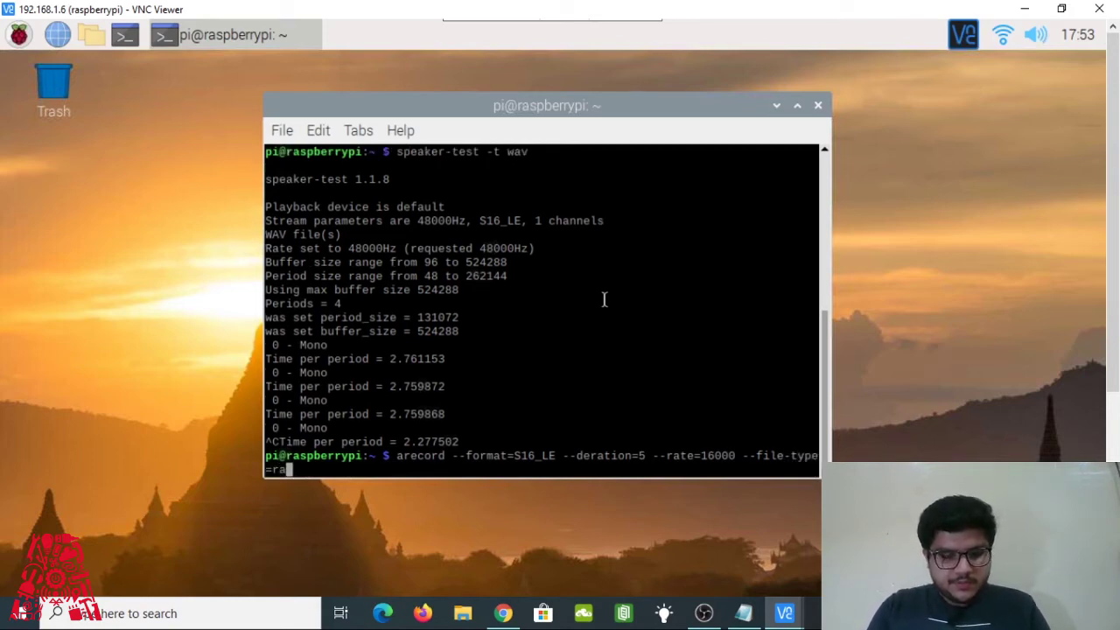
text(w)
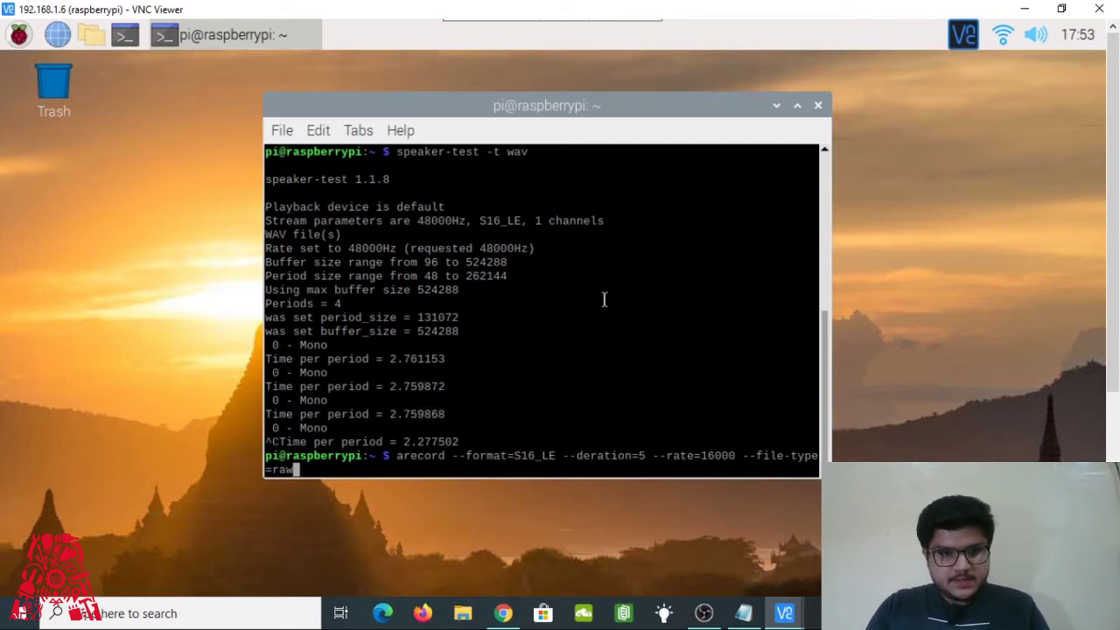
text(t.)
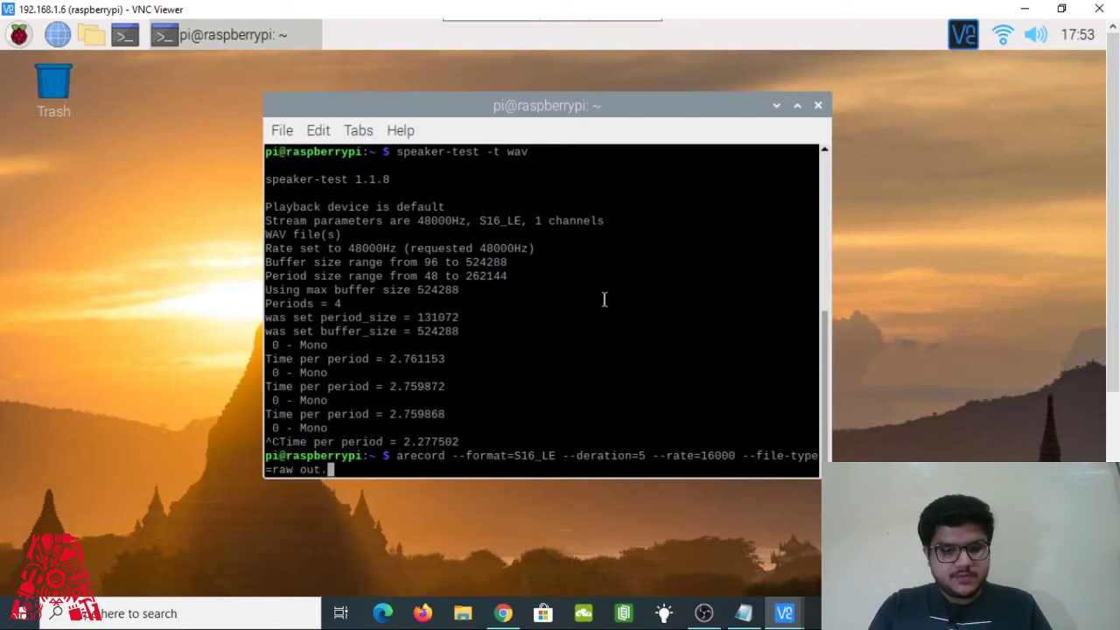
text(raw)
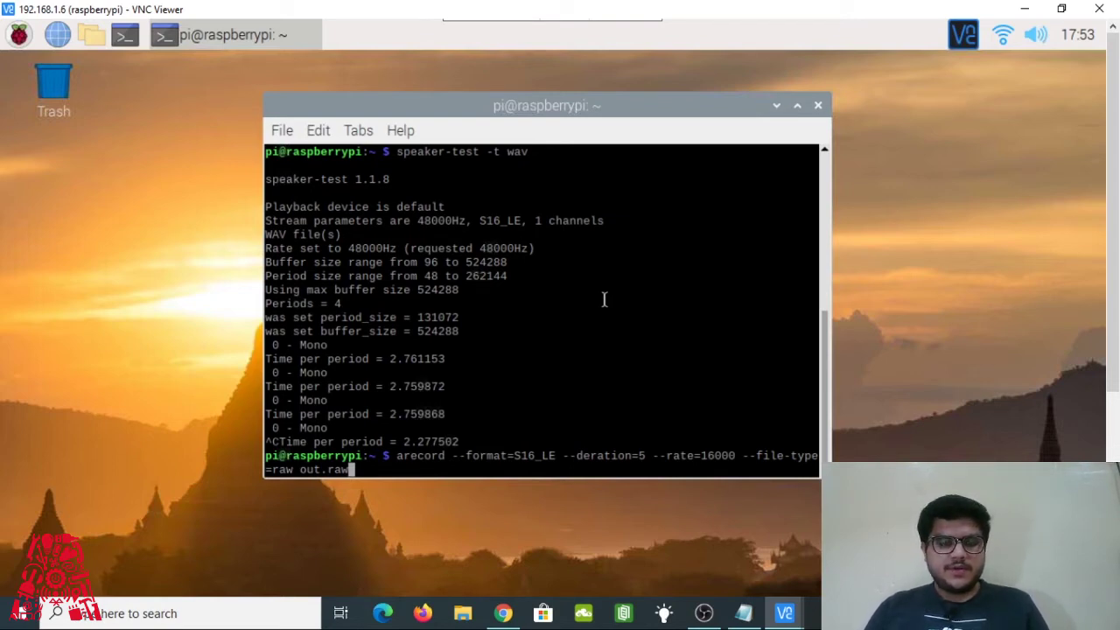
key(Return)
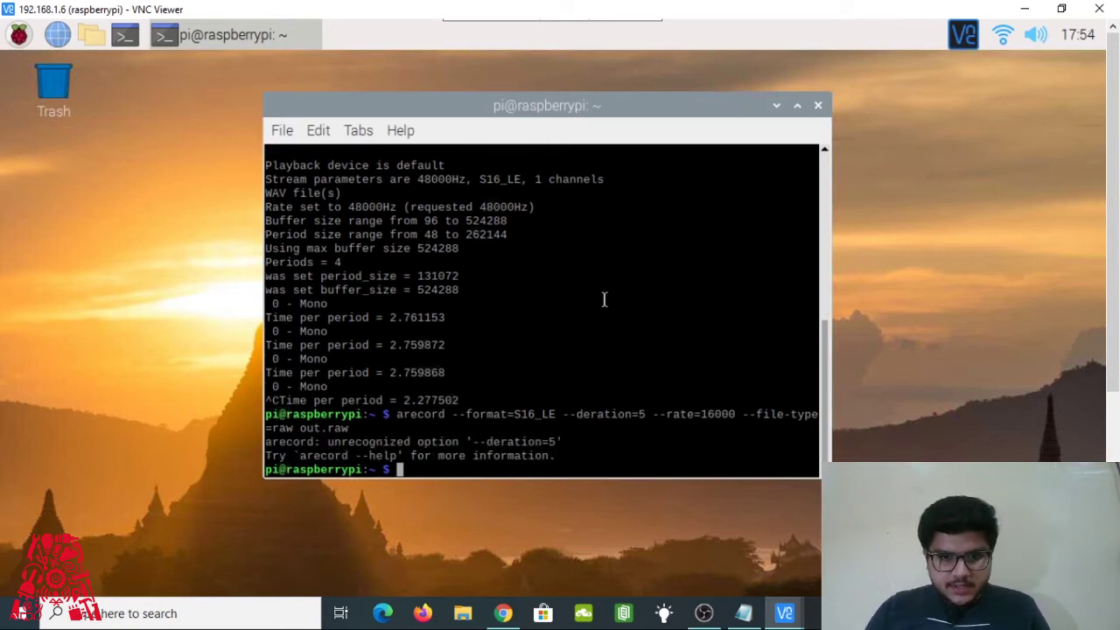
Step: Correct the misspelled option in the previous arecord command to --duration=5 and run it to record into out.raw
key(Up)
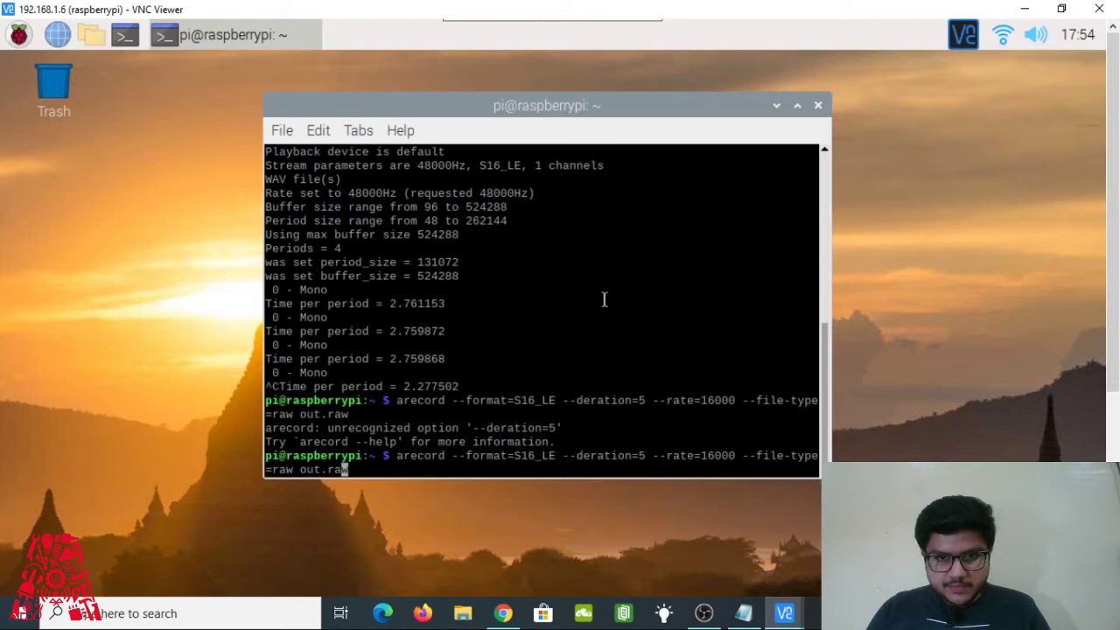
key(Left)
key(Left)
key(Left)
key(Left)
key(Left)
key(Left)
key(Left)
key(Left)
key(Left)
key(Left)
key(Left)
key(Left)
key(Left)
key(Left)
key(Left)
key(Left)
key(Left)
key(Left)
key(Left)
key(Left)
key(Left)
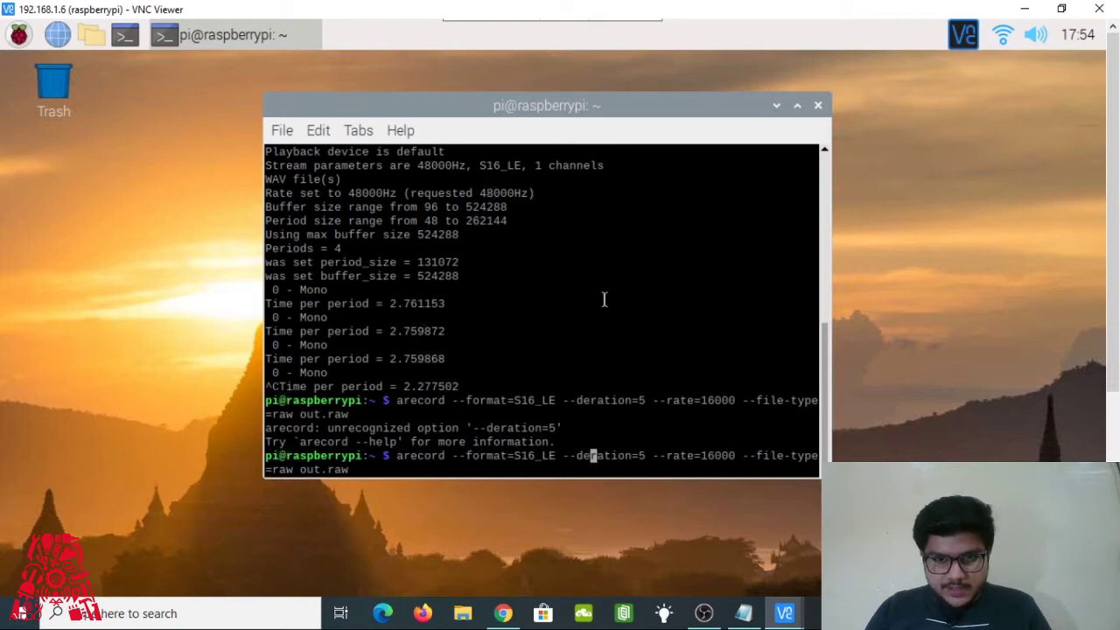
key(BackSpace)
text(u)
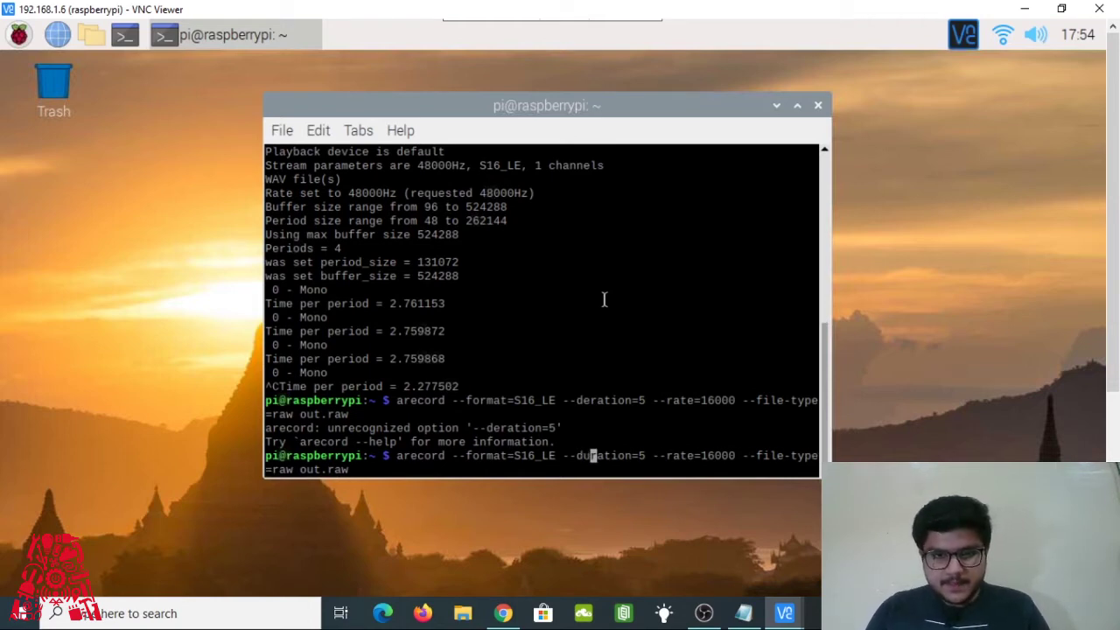
key(Return)
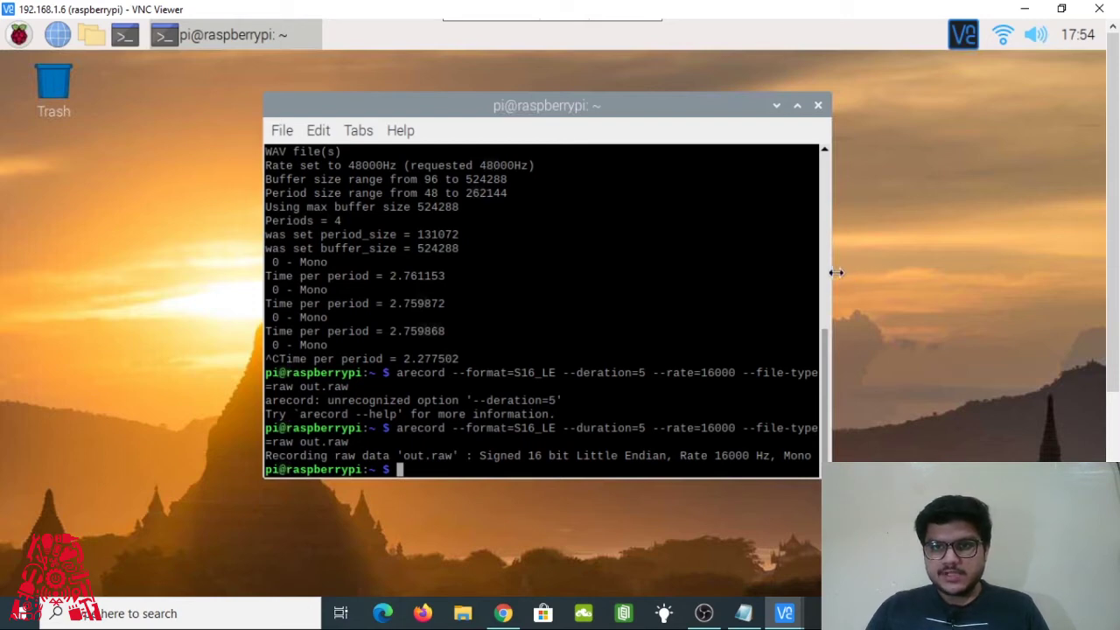
Step: Widen the terminal window and write the playback command aplay --format=S16_LE --rate=16000 for the recorded raw file
drag(837, 273, 949, 267)
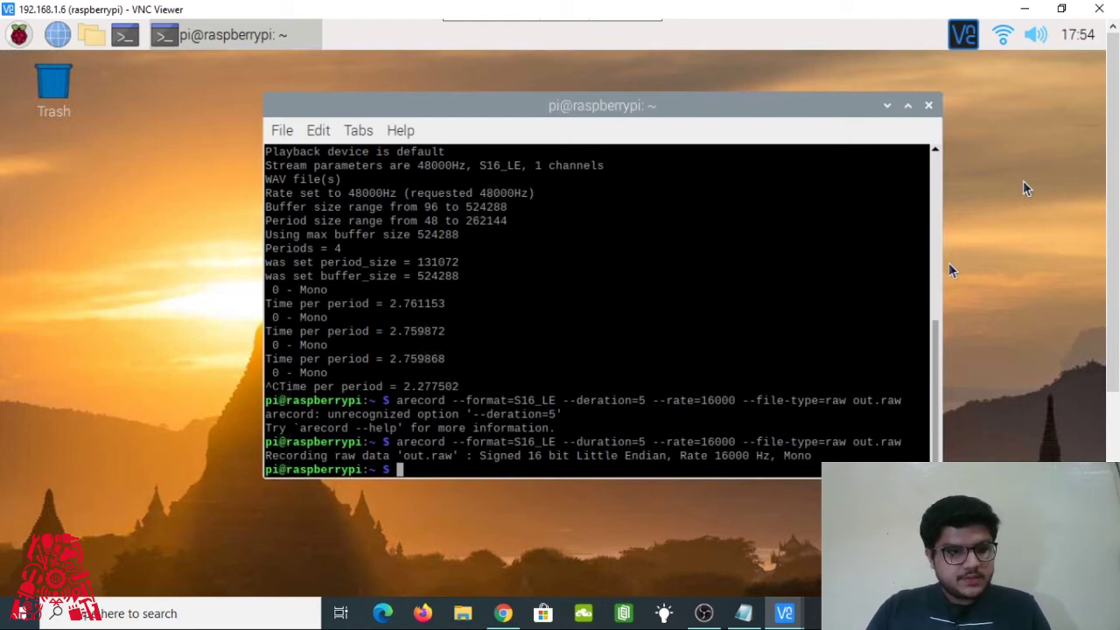
text(apla)
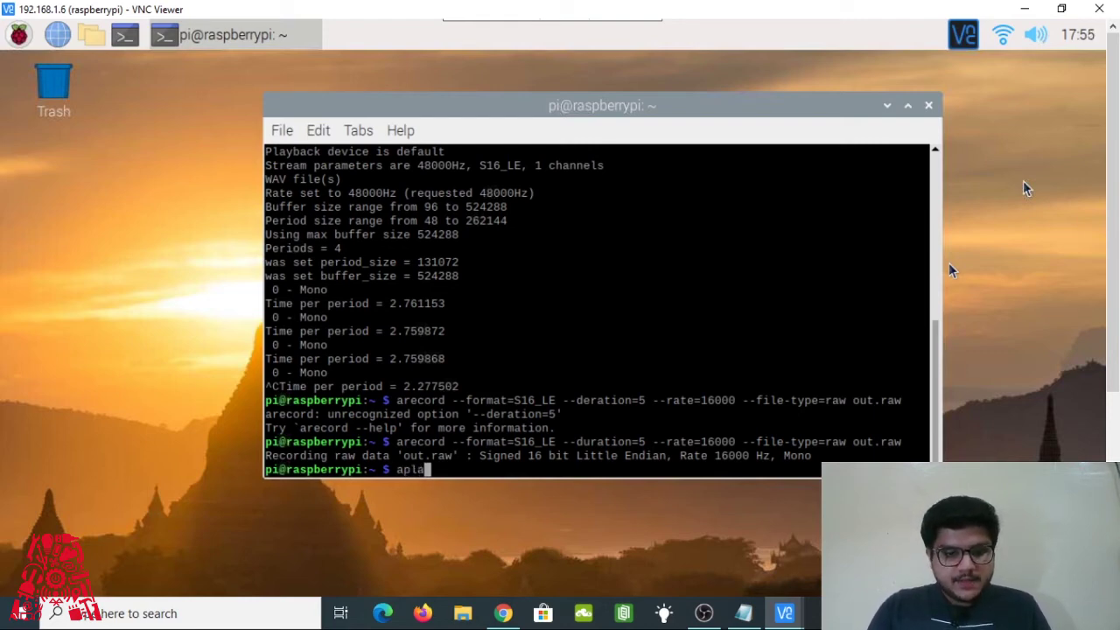
text(y )
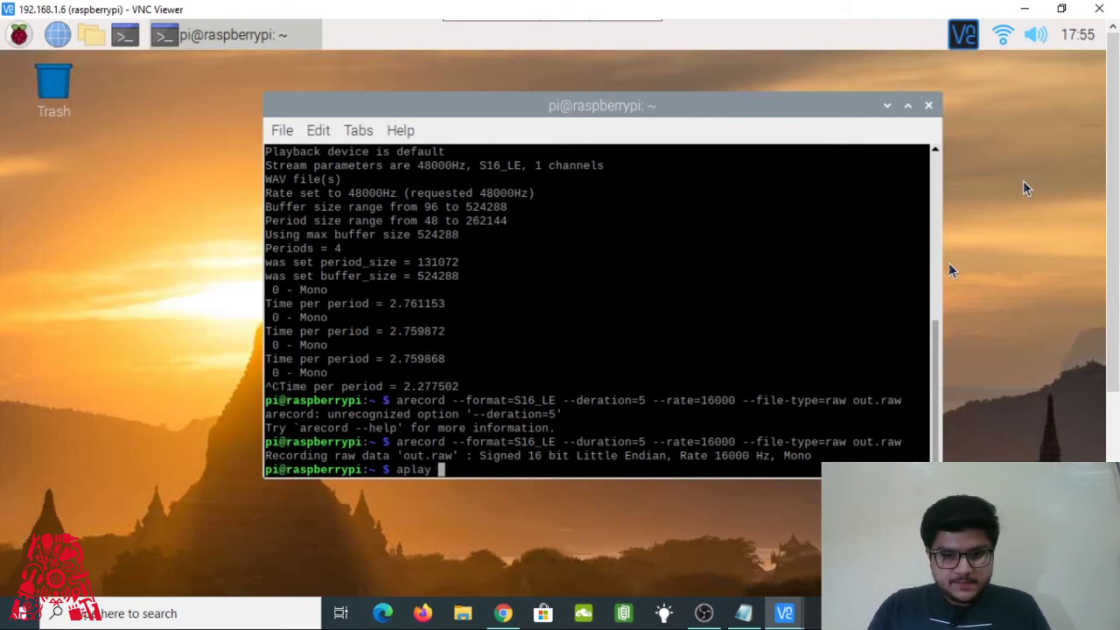
text(--for)
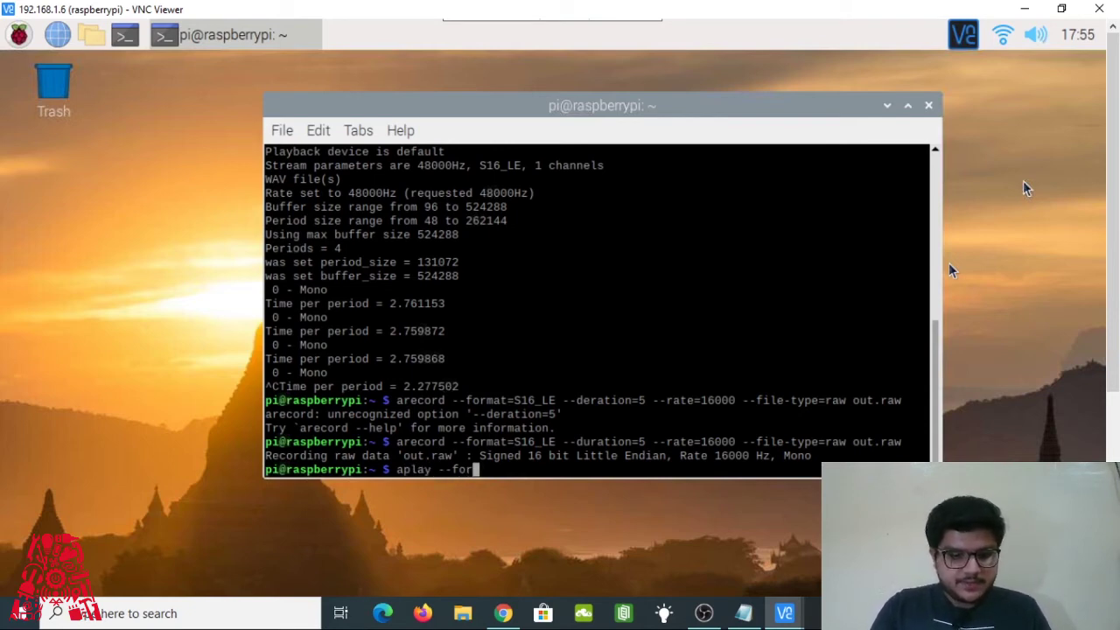
text(mat=)
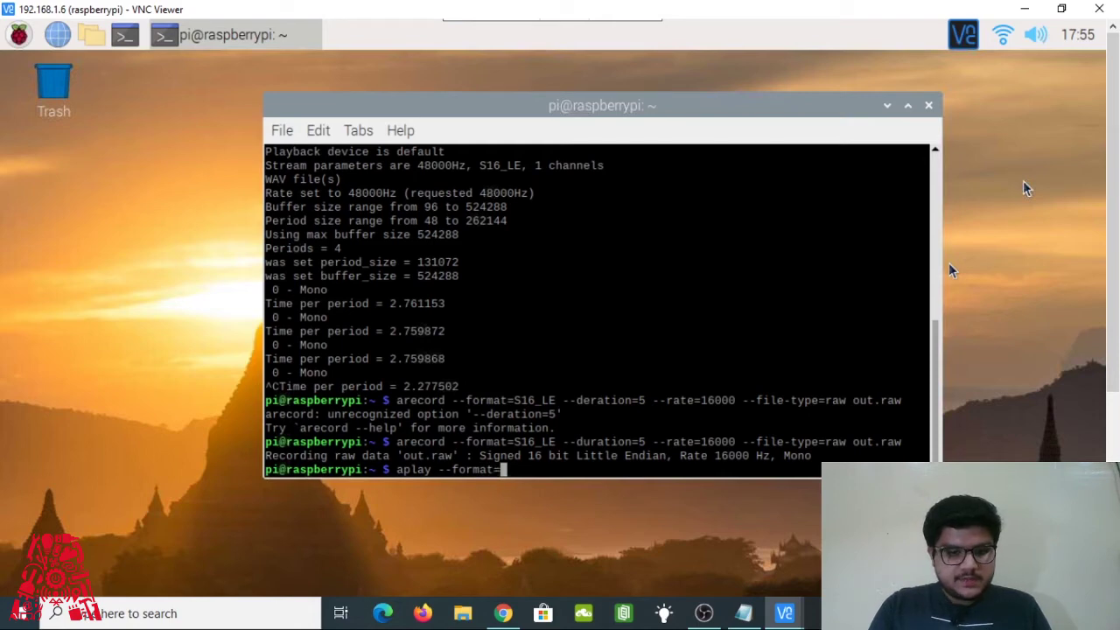
text(S16)
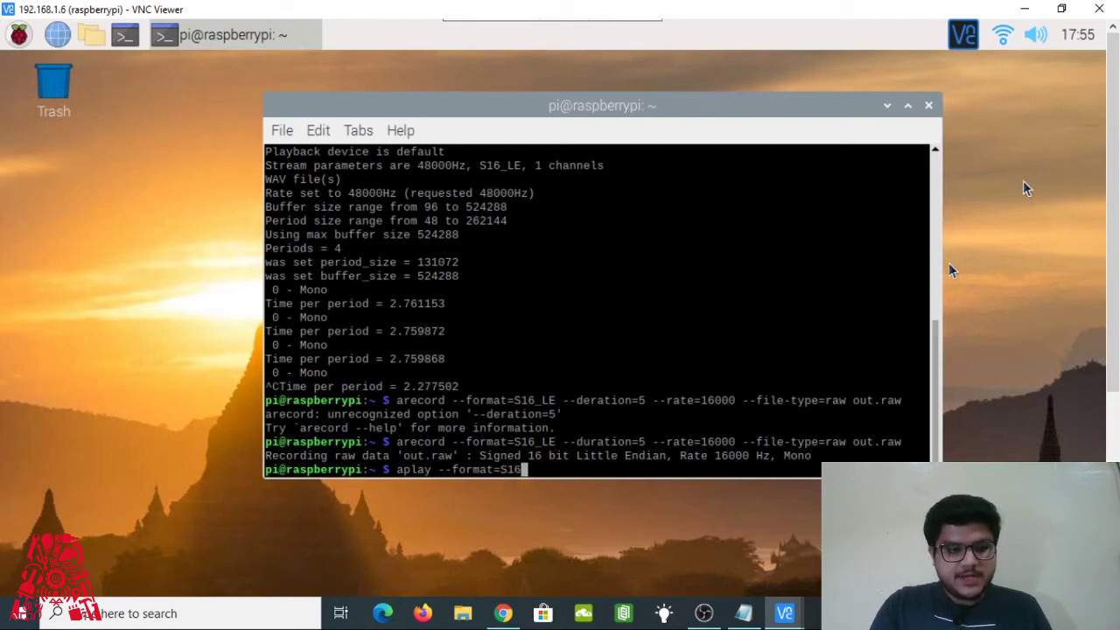
text(_LE )
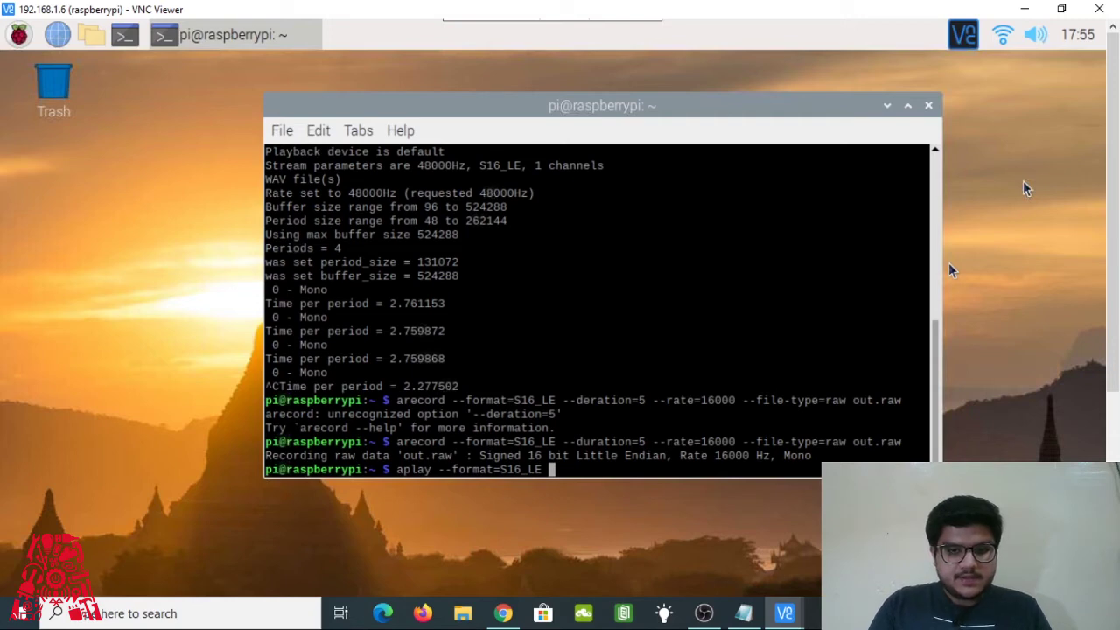
text(--rate)
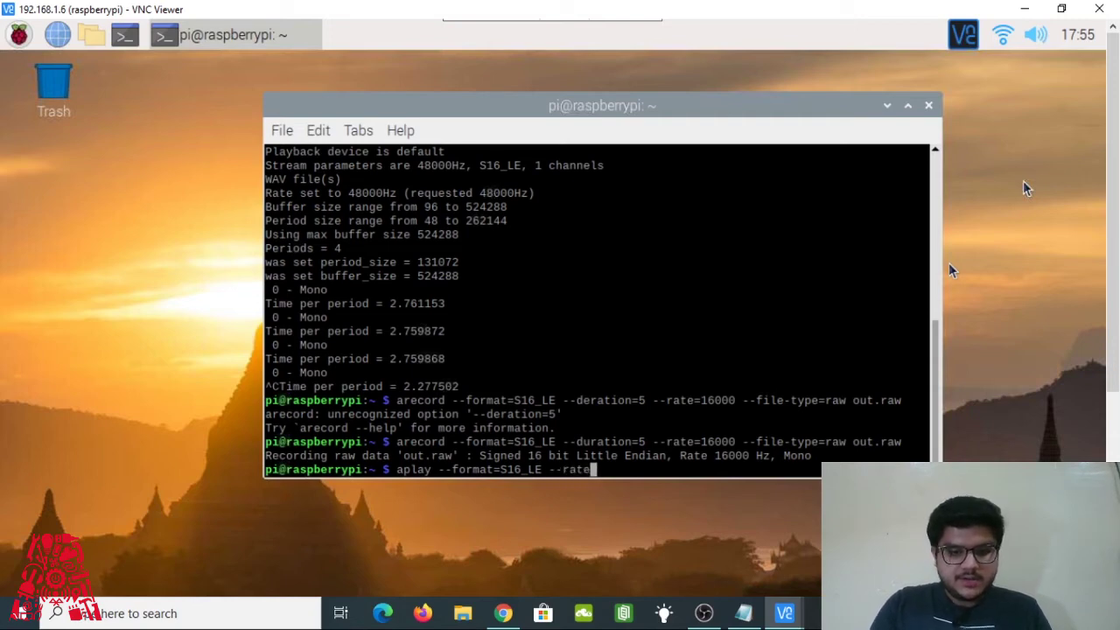
text(=16)
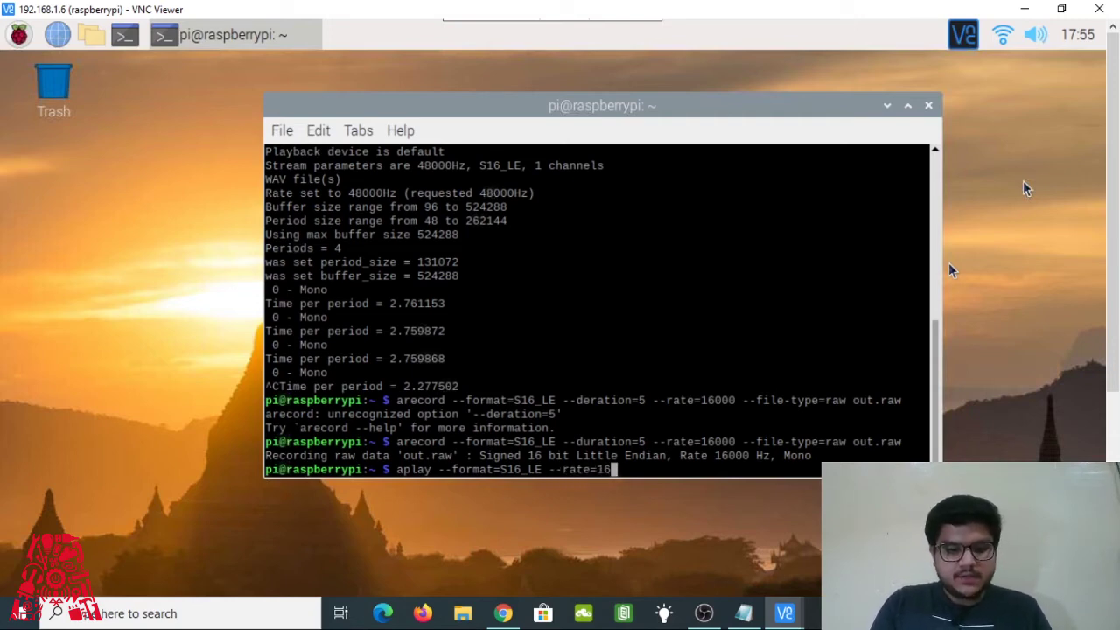
text(000)
text( out)
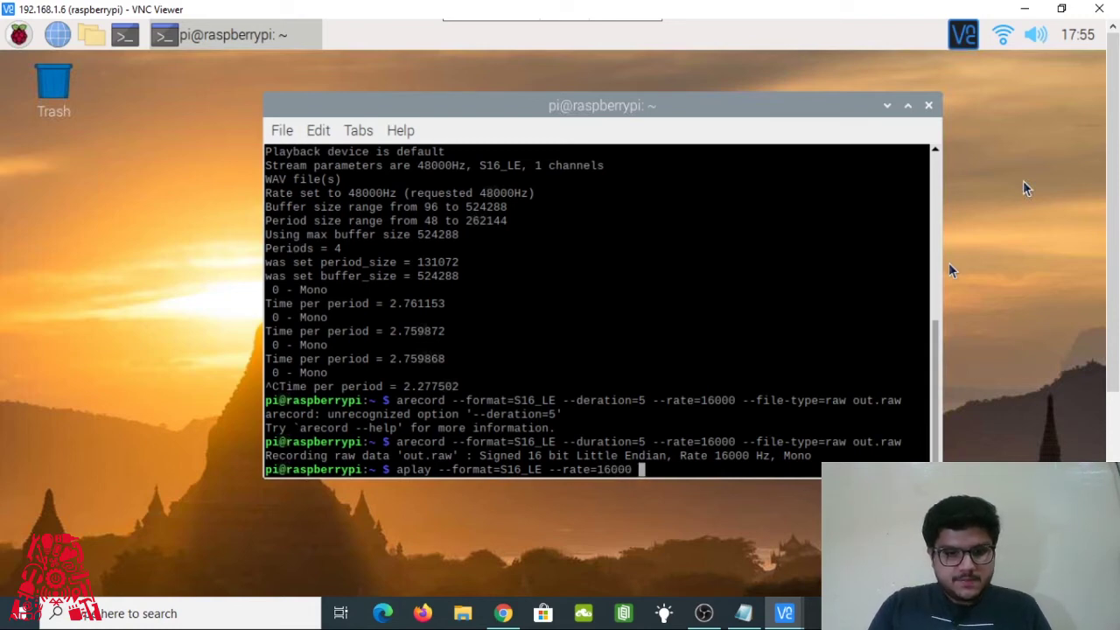
text(.raw)
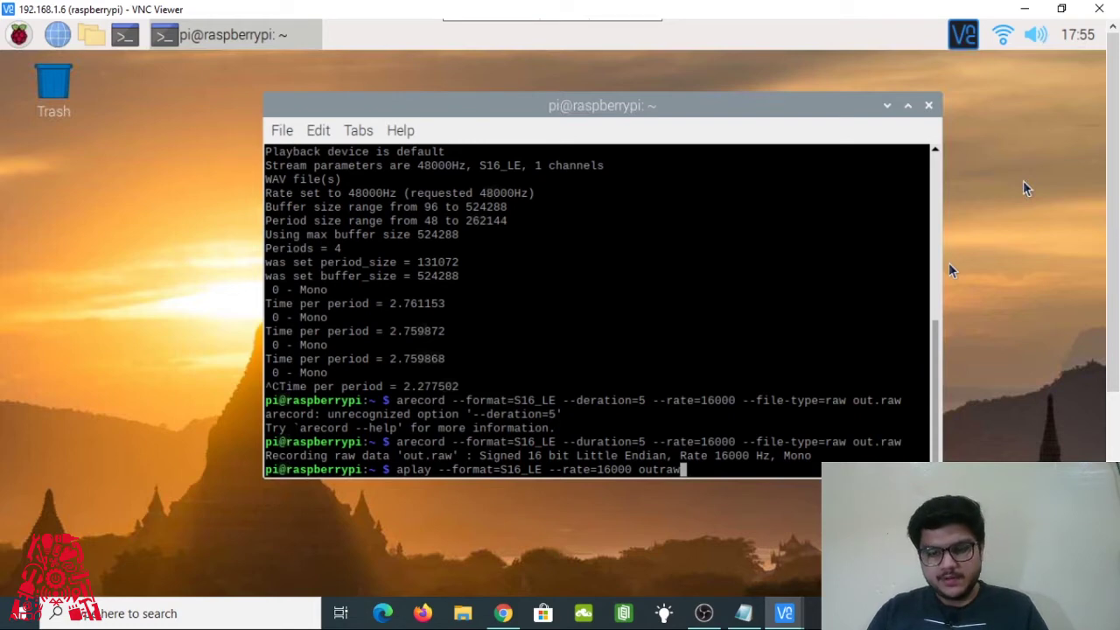
Step: Insert the missing dot so the file name reads out.raw, and run the aplay command to play the recording
key(Left)
key(Left)
key(Left)
text(.)
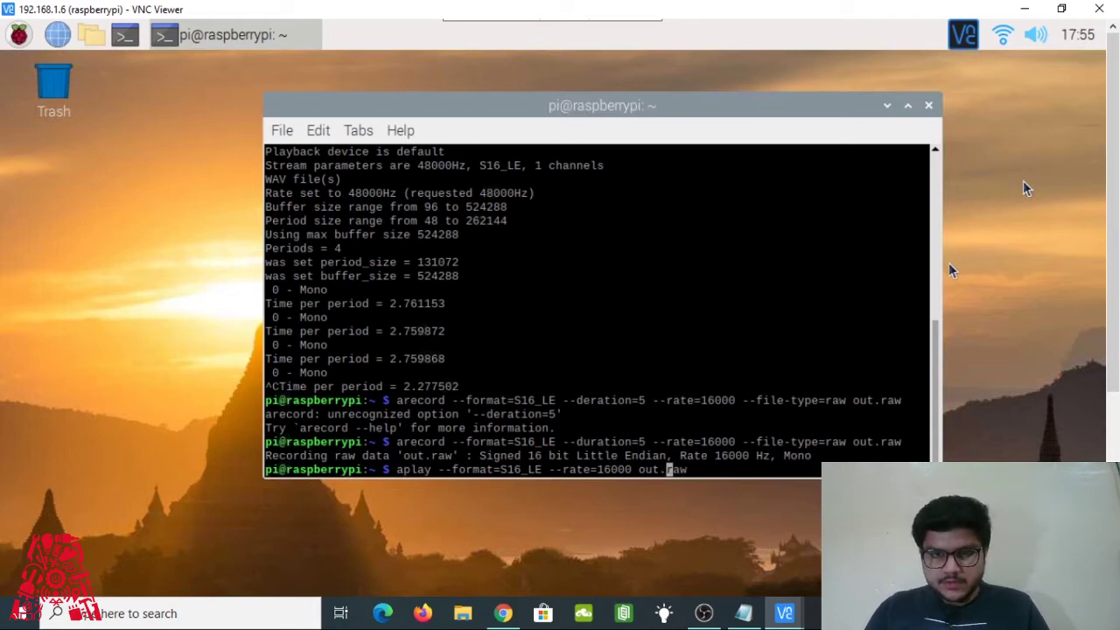
key(Right)
key(Right)
key(Right)
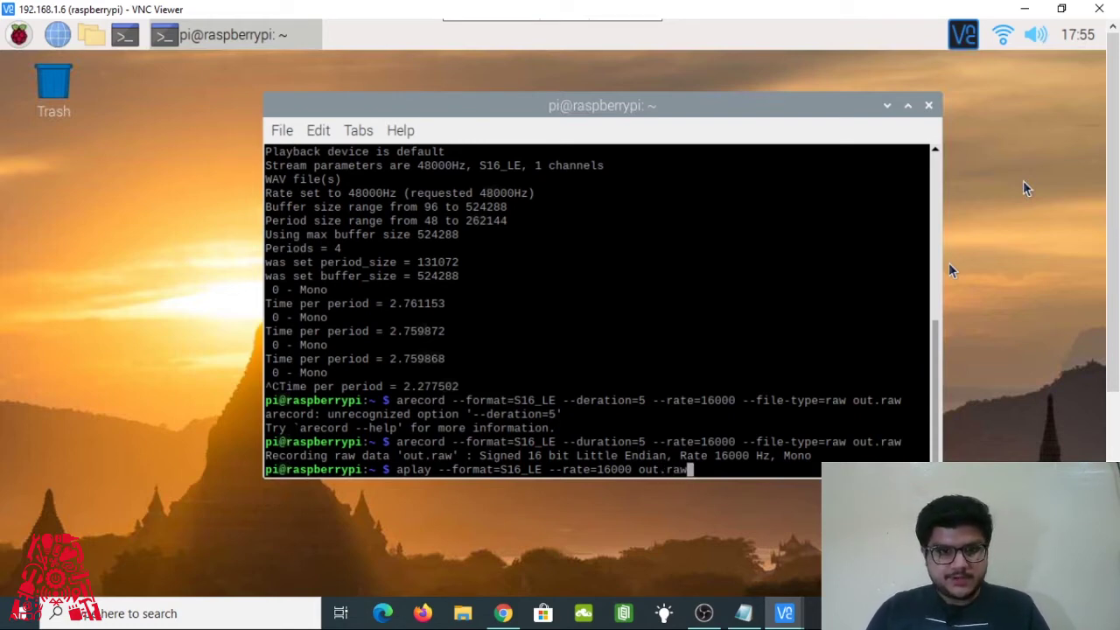
key(Return)
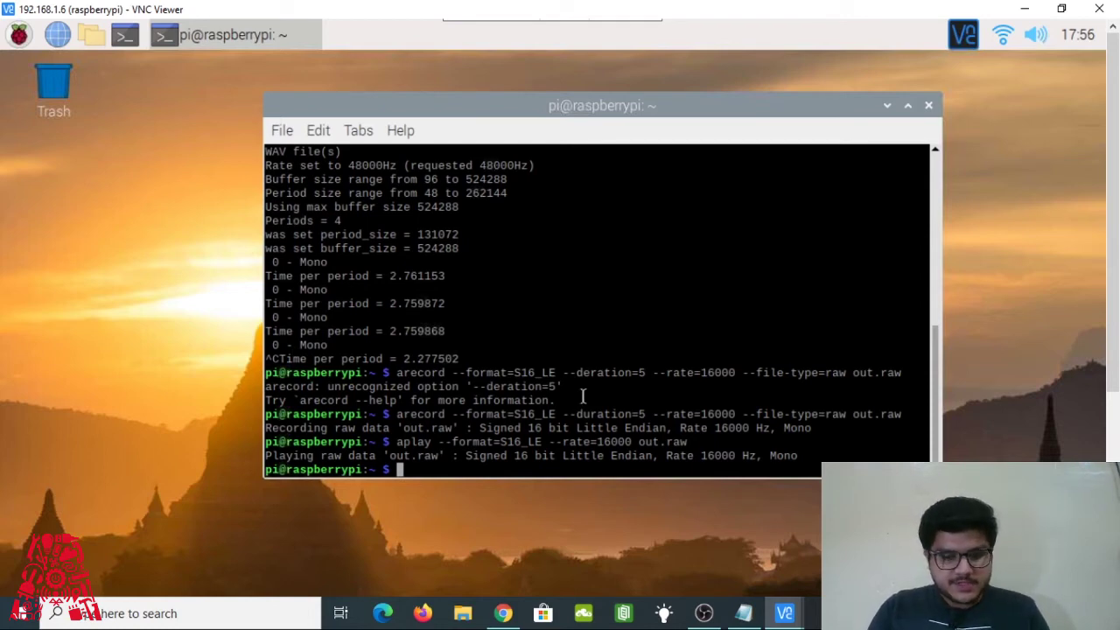
Step: Try to open the sound mixer from the terminal with the command alsmixer
text(als)
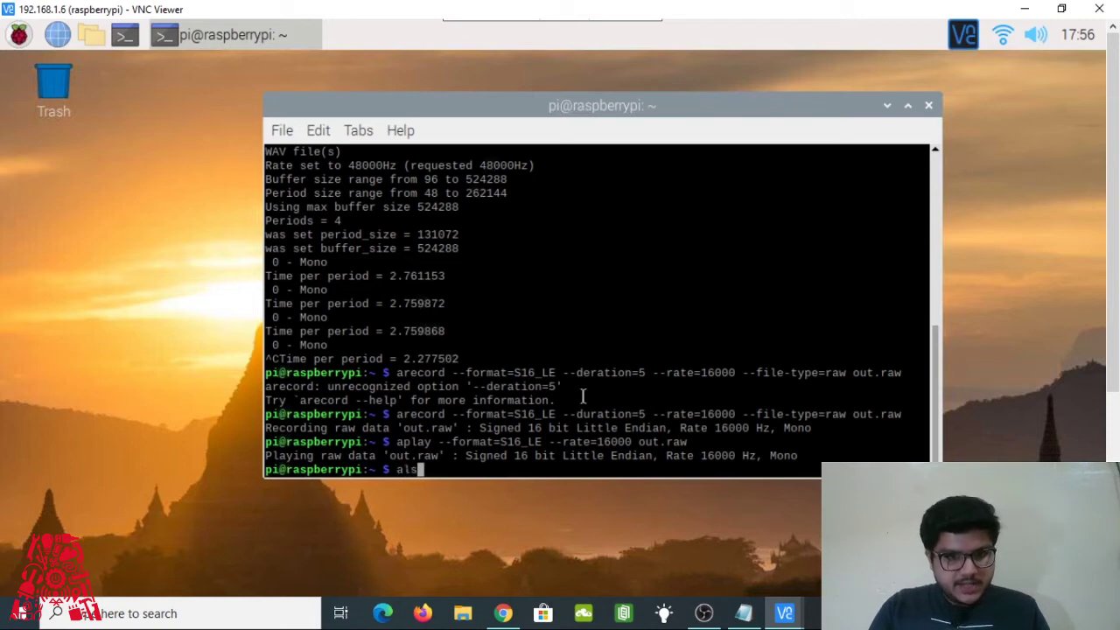
text(mixer)
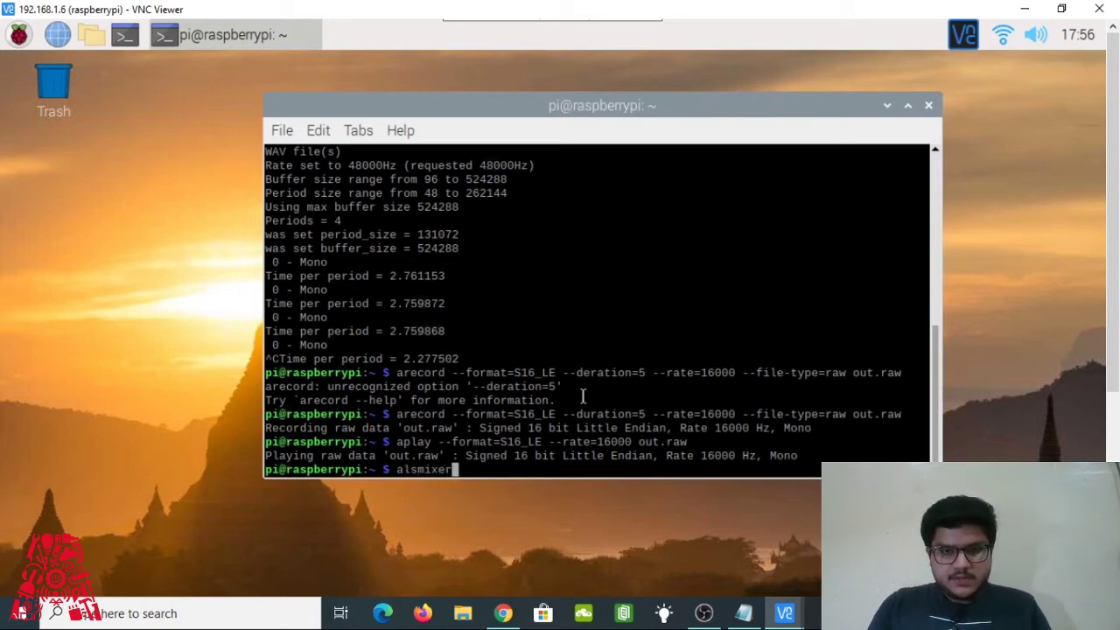
key(Return)
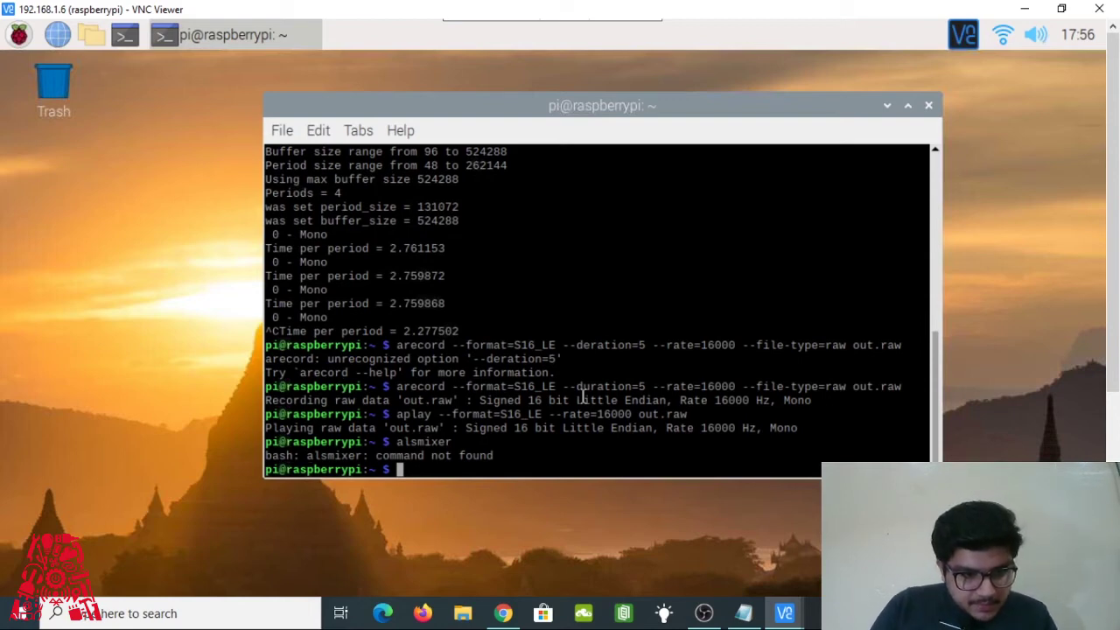
Step: Open the sound mixer with alsamixer and select USB audio CODEC as the sound card
text(alsa)
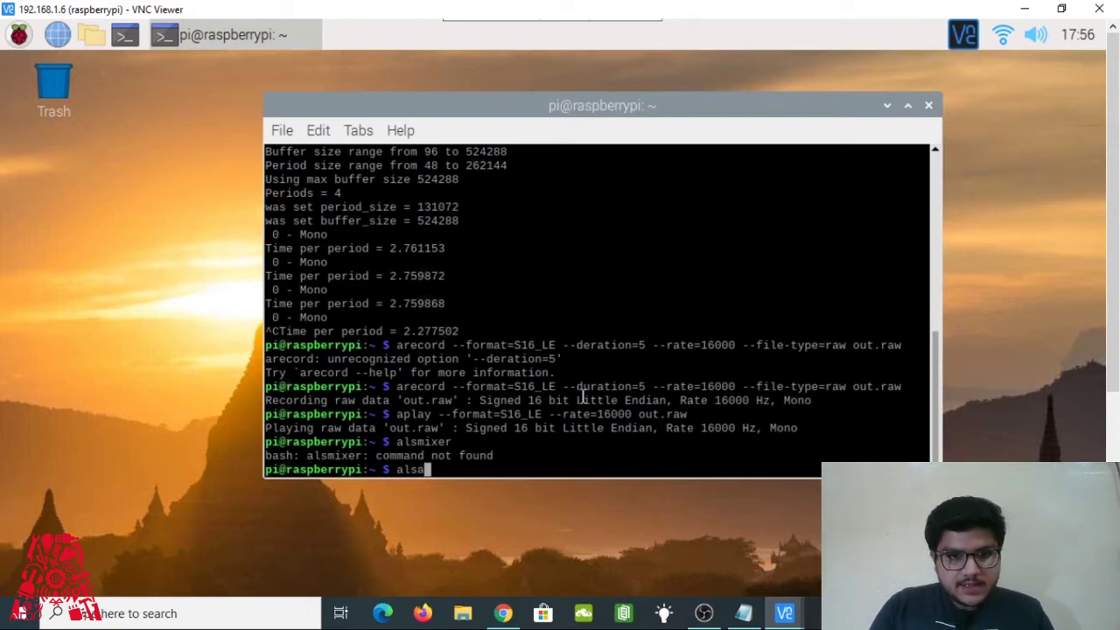
text(mix)
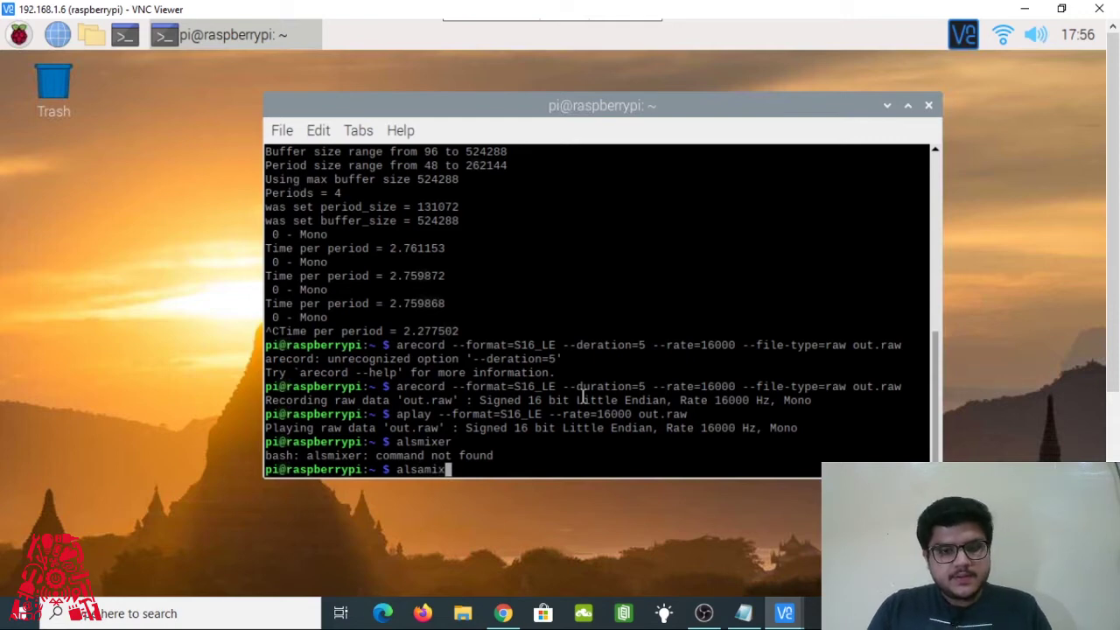
text(er)
key(Return)
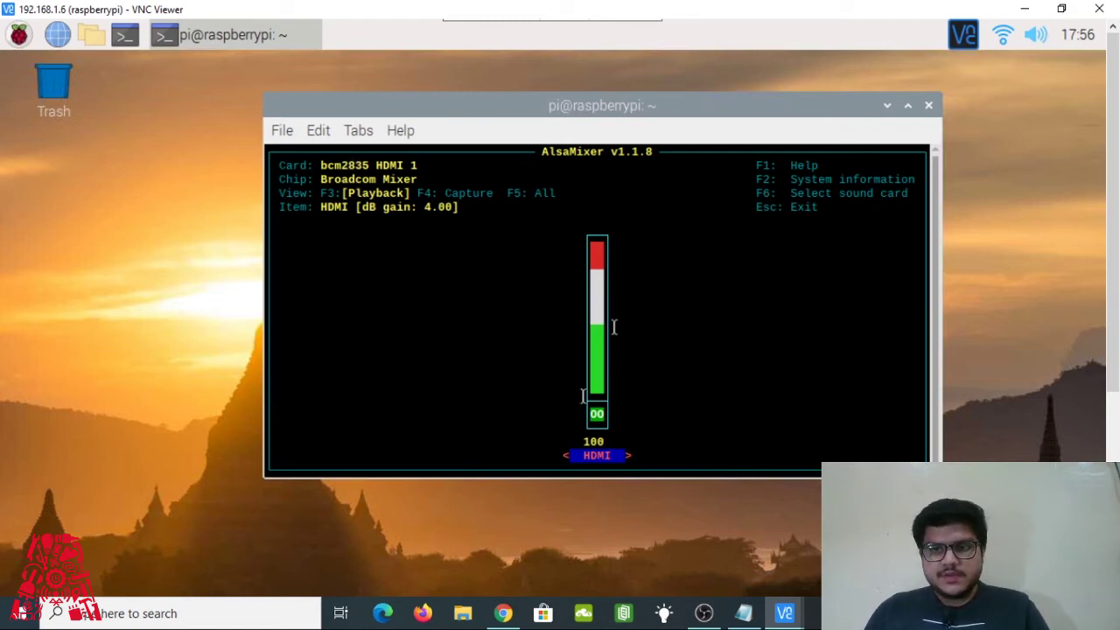
key(F6)
key(Down)
key(Down)
key(Down)
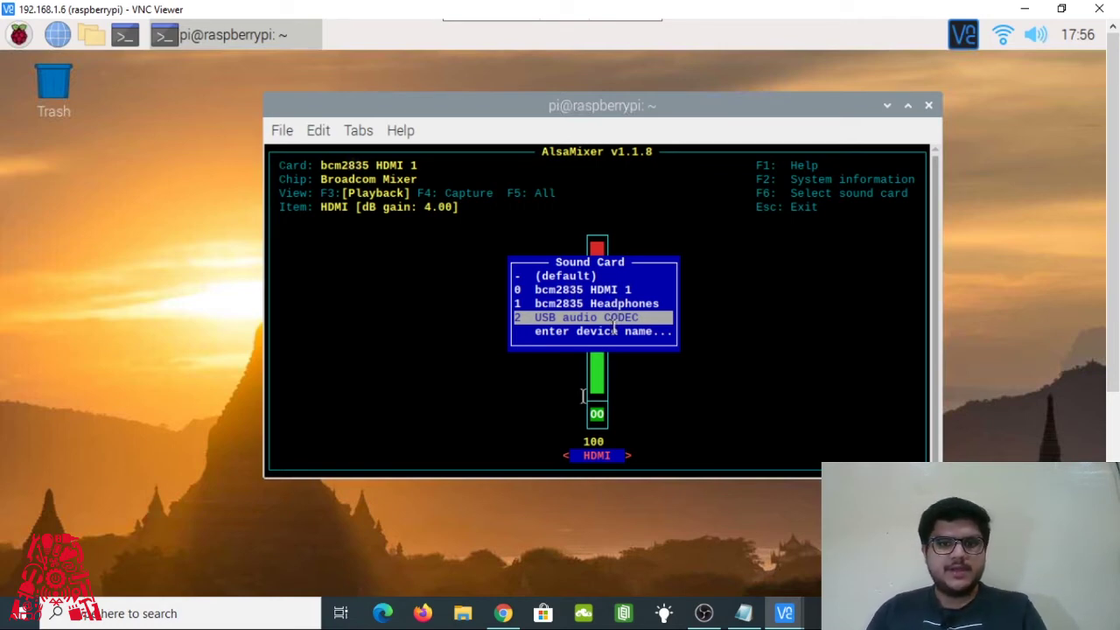
key(Return)
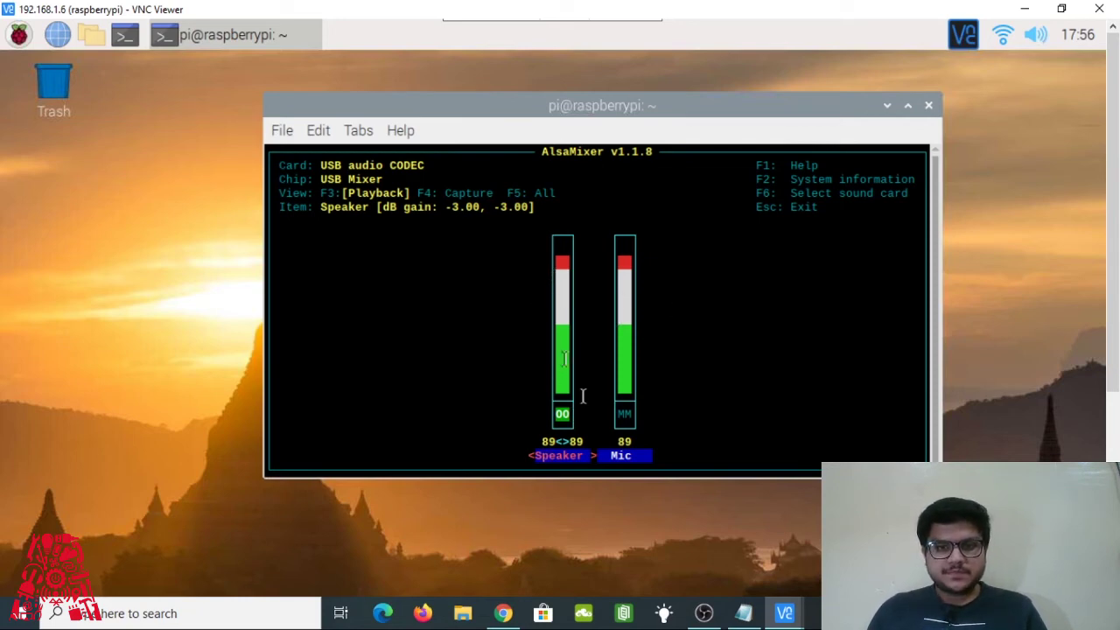
Step: Lower the Speaker playback volume of the USB audio CODEC to 72 on both channels
key(Down)
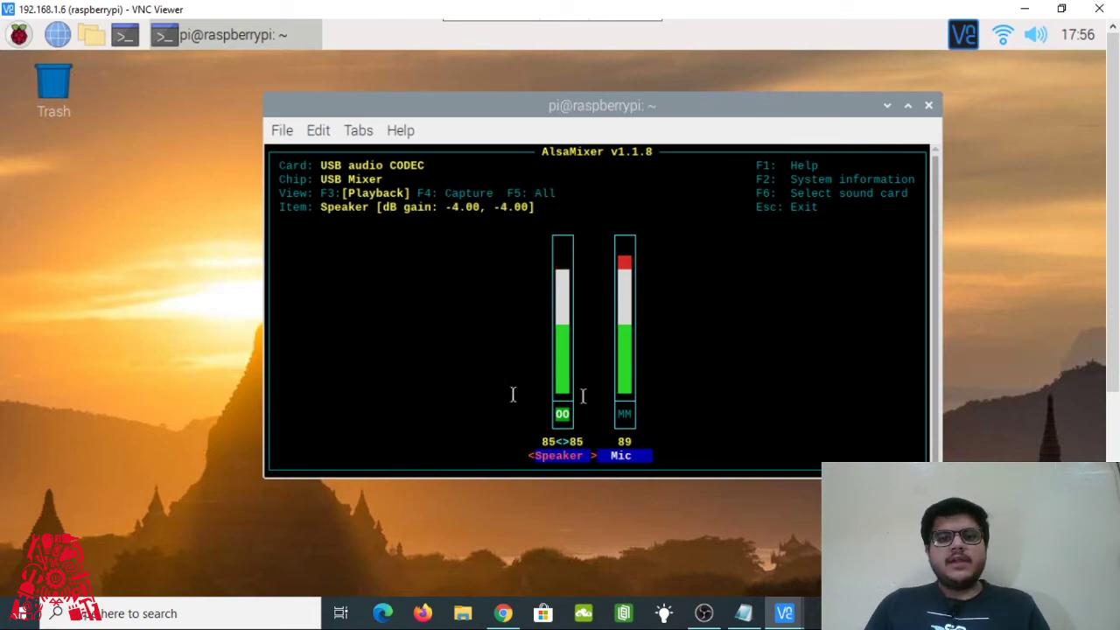
key(Down)
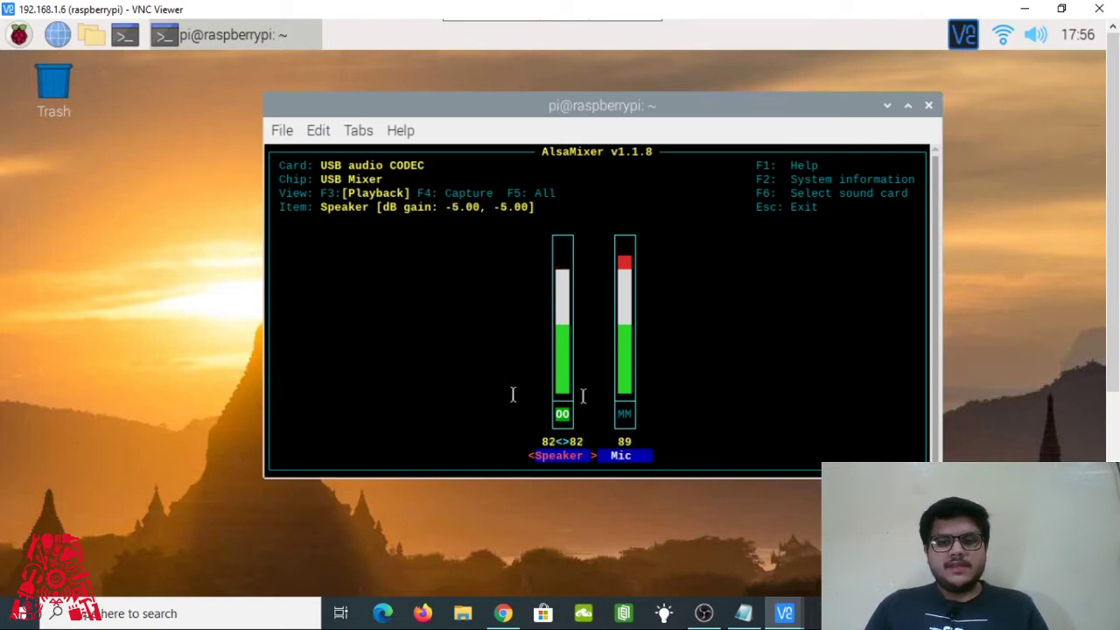
key(Down)
key(Down)
key(Down)
key(Down)
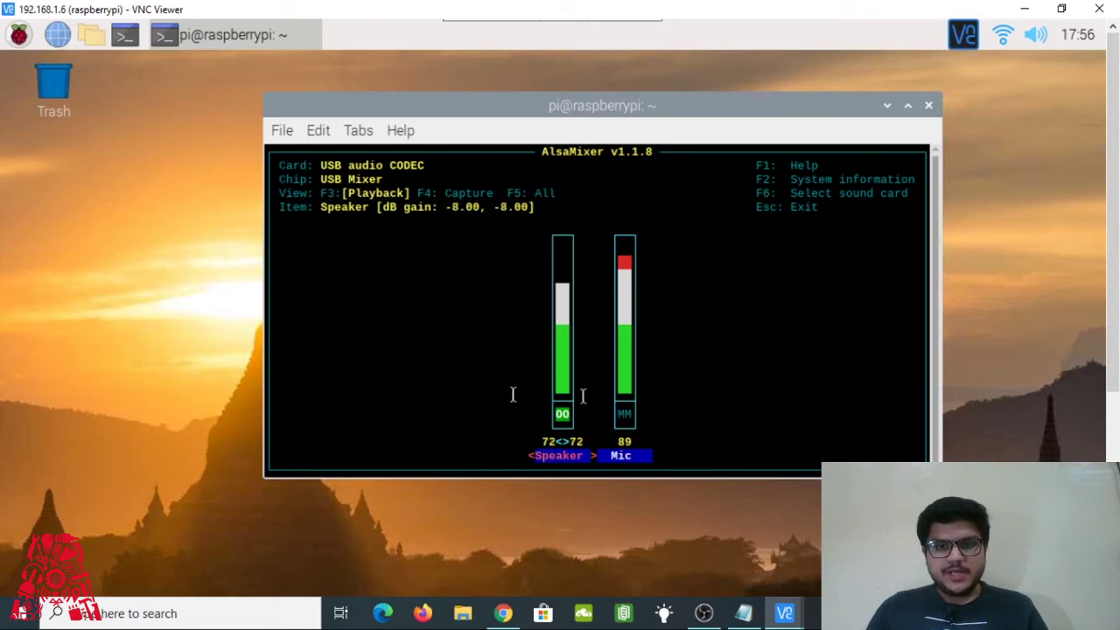
key(Up)
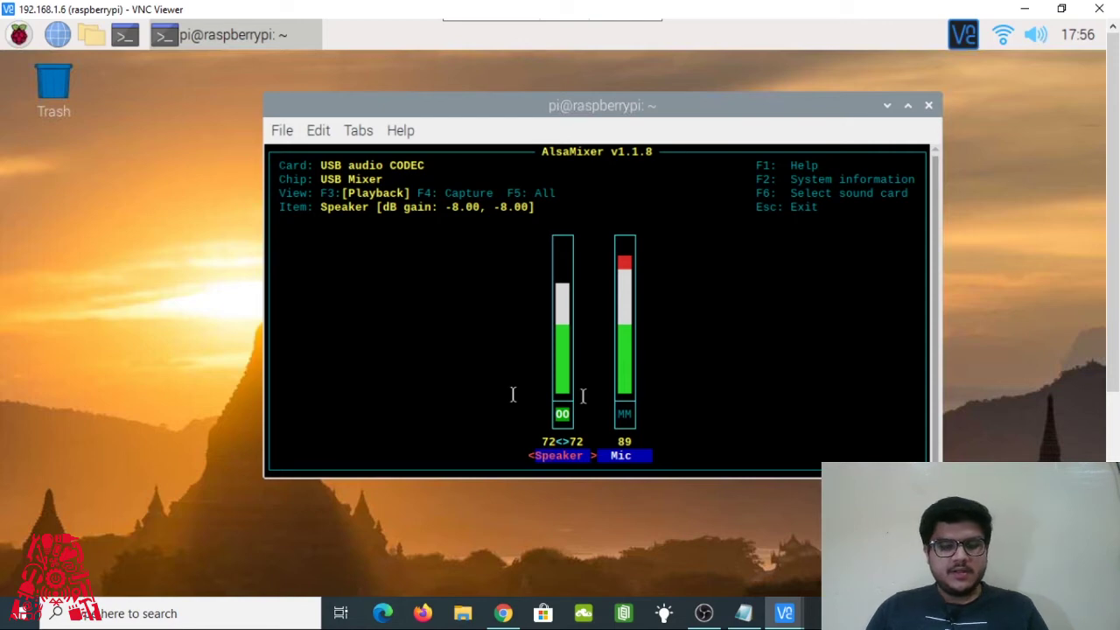
Step: Show both playback and capture controls in the mixer and lower the Mic playback level to 72
key(F4)
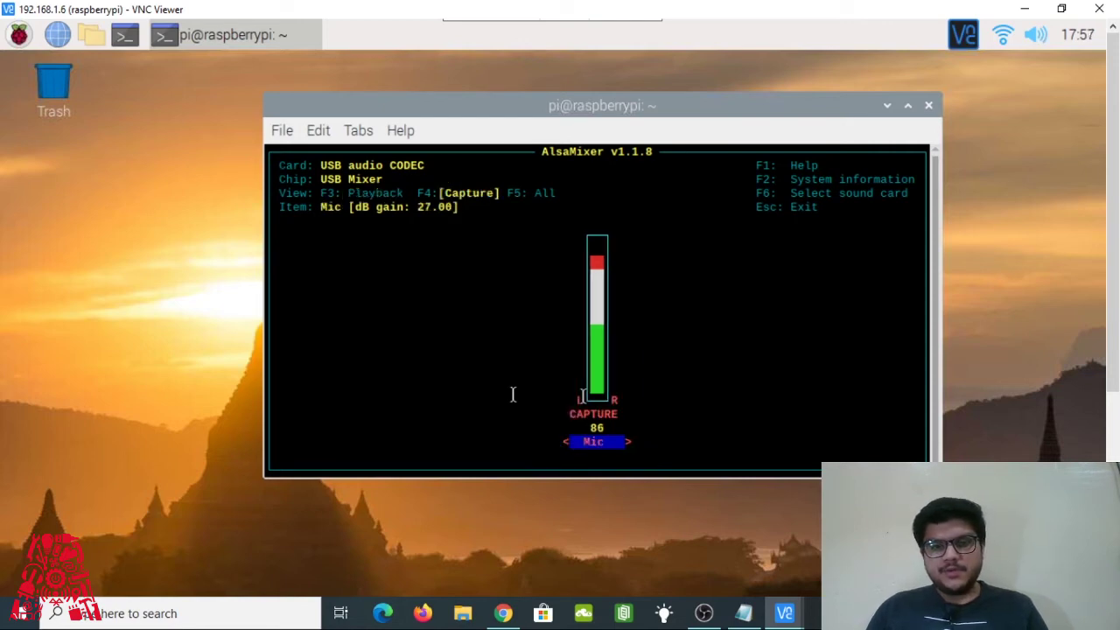
key(F5)
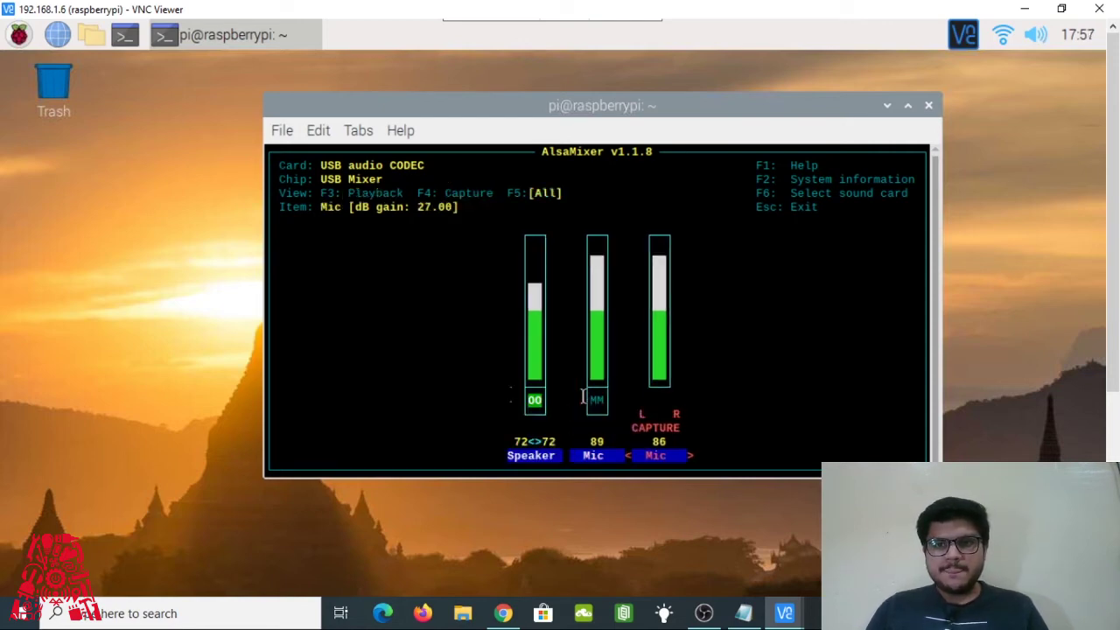
key(Left)
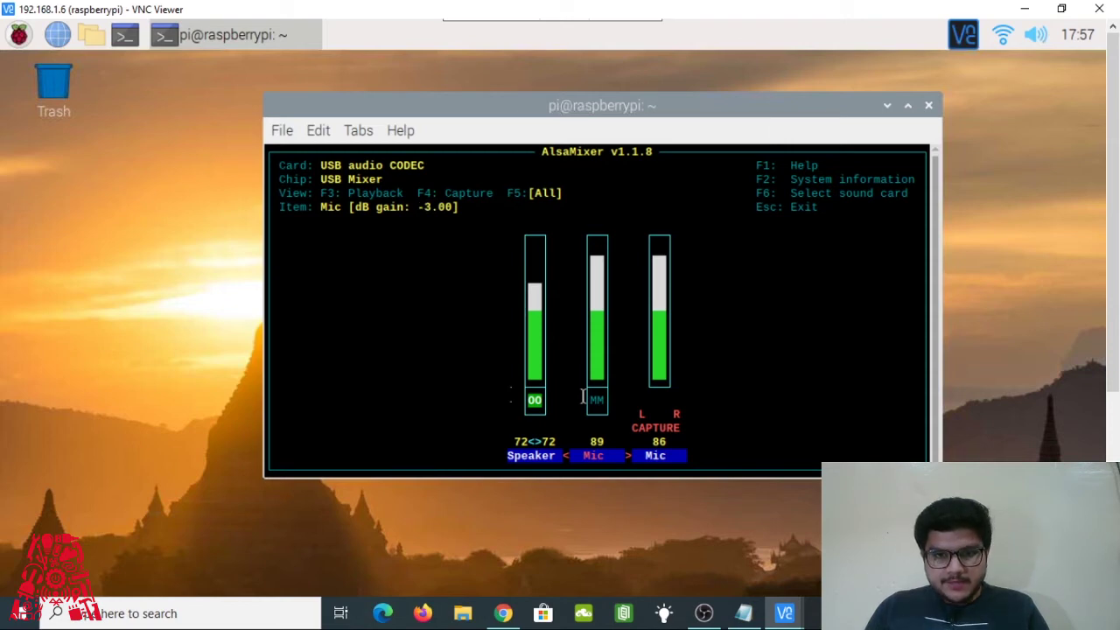
key(Down)
key(Down)
key(Down)
key(Down)
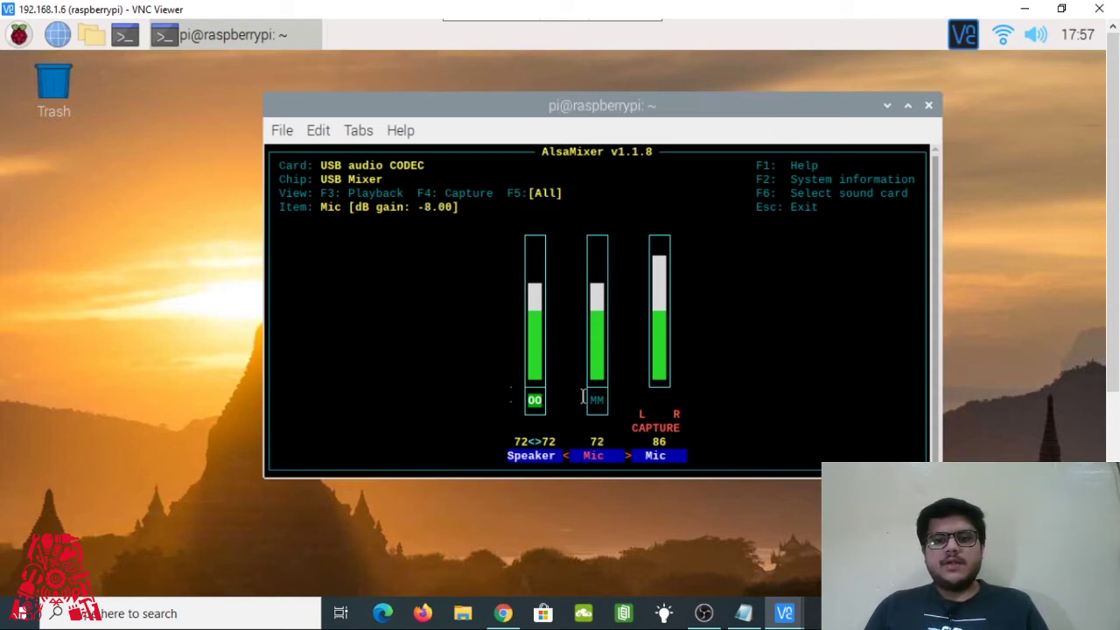
Step: Lower the Mic capture level to 74 and exit the mixer
key(Right)
key(Down)
key(Down)
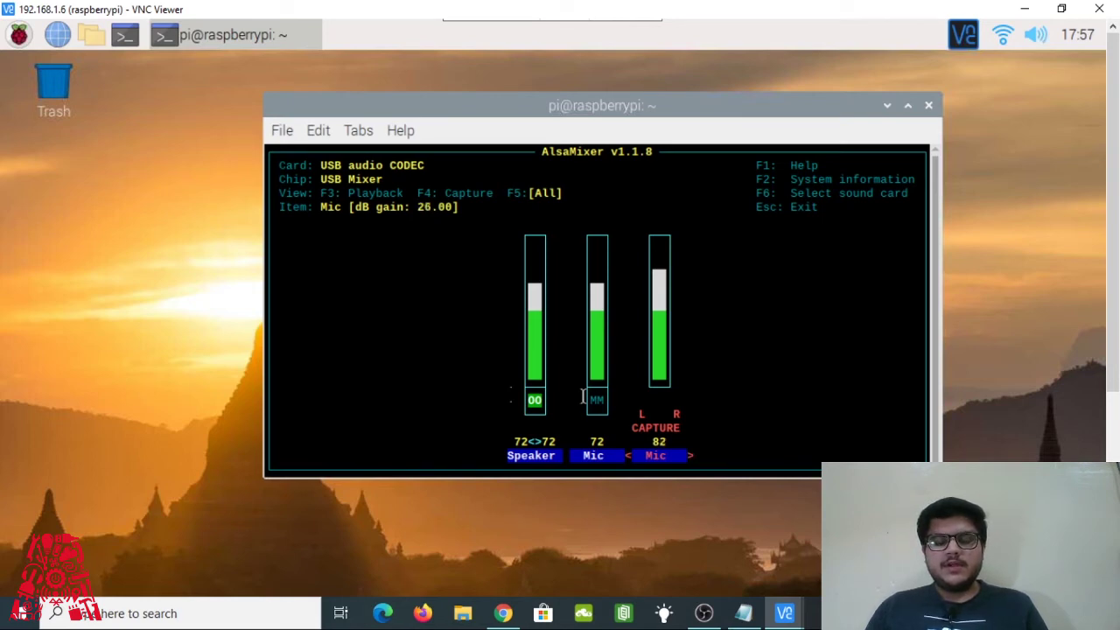
key(Down)
key(Down)
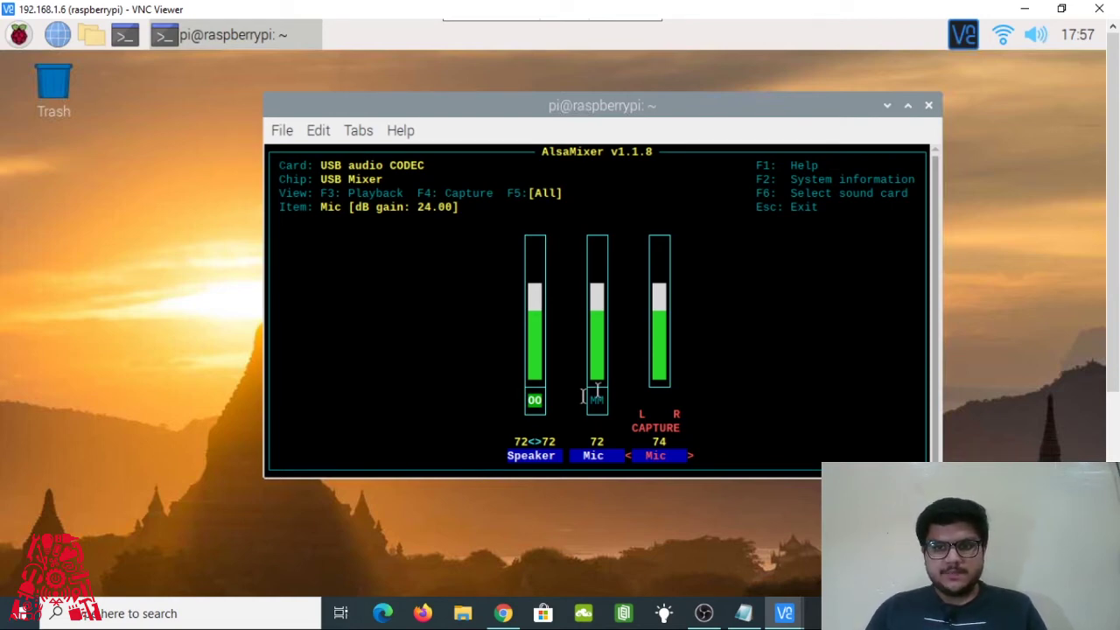
key(Escape)
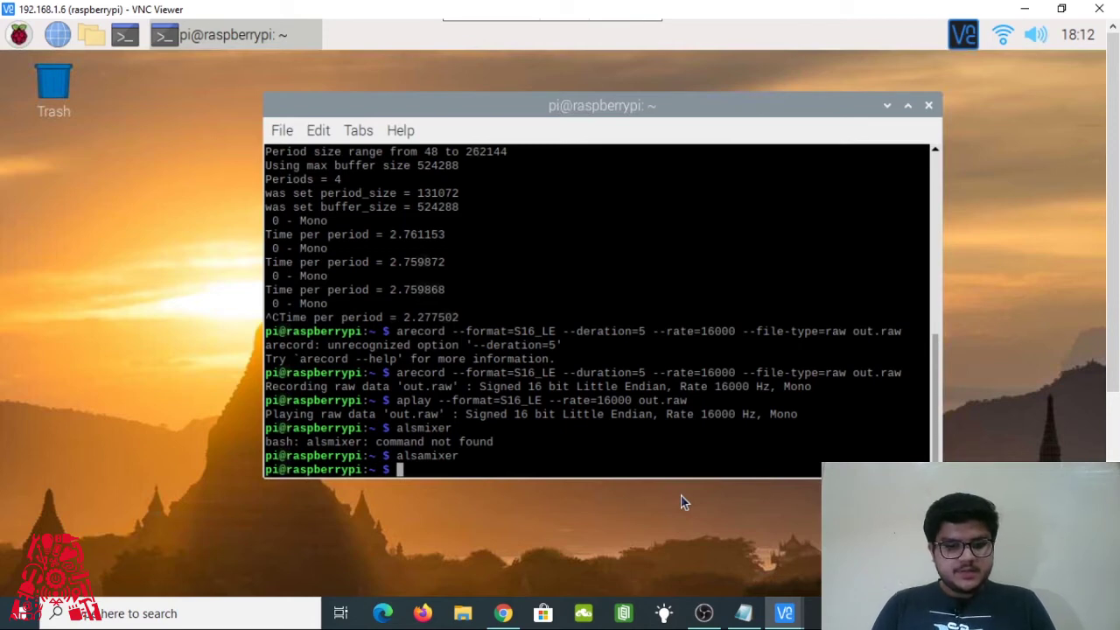
Step: Refresh the Raspberry Pi's package lists in the terminal with sudo apt-get update
text(sudo )
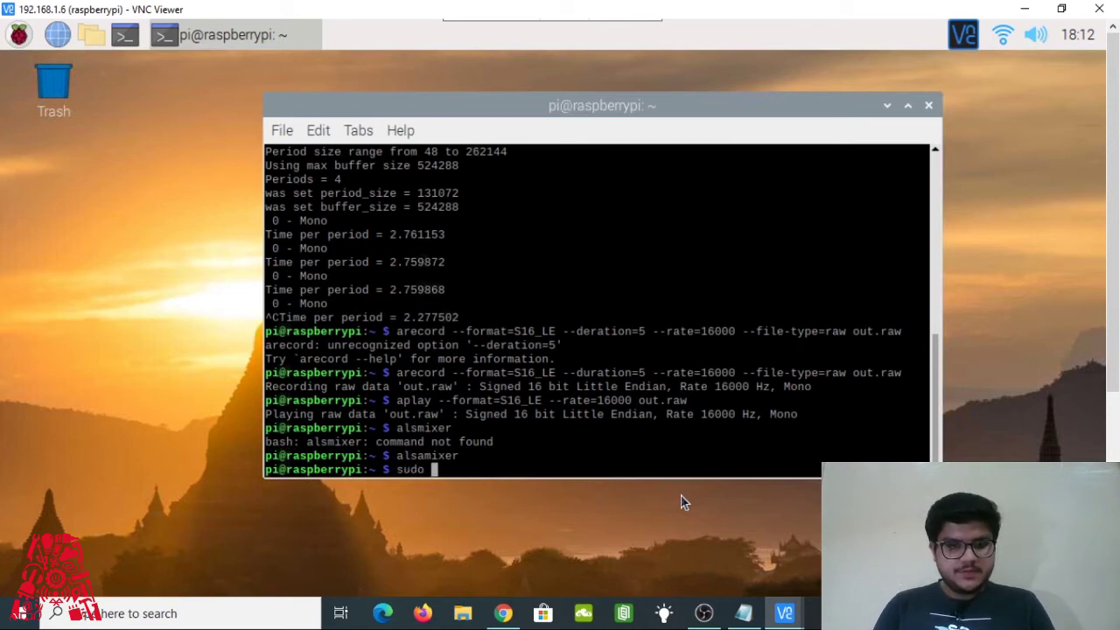
text(apt)
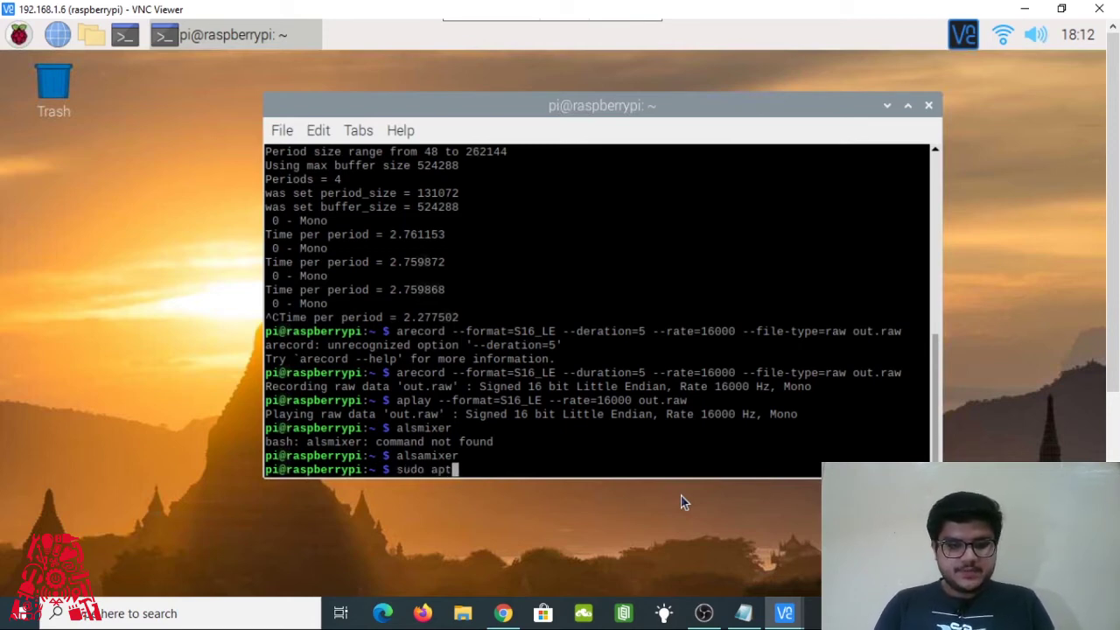
text(-get )
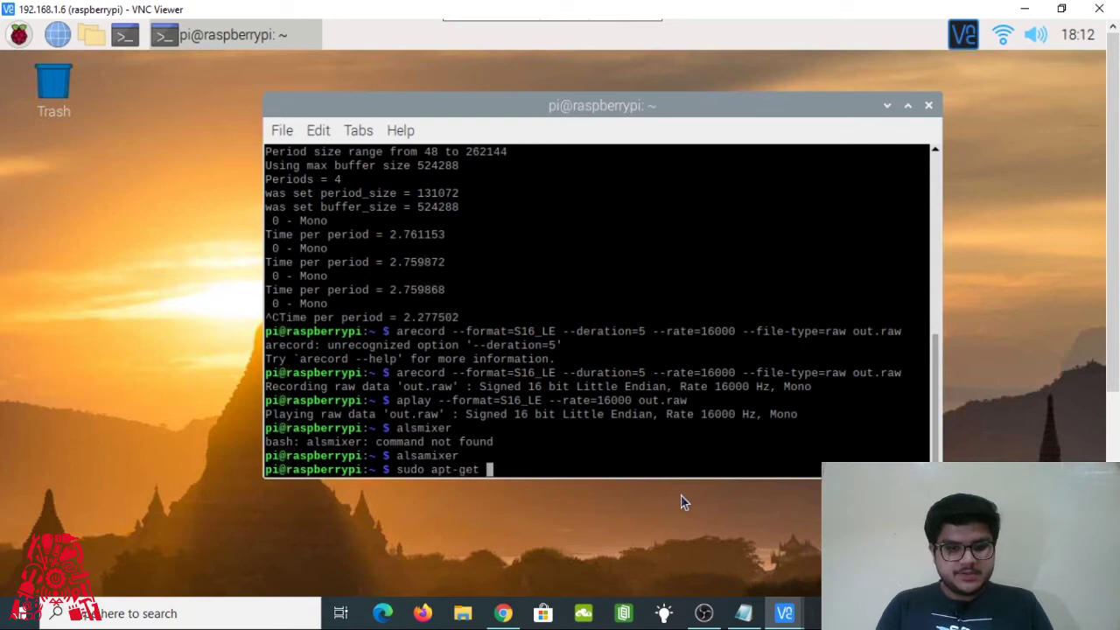
text(update)
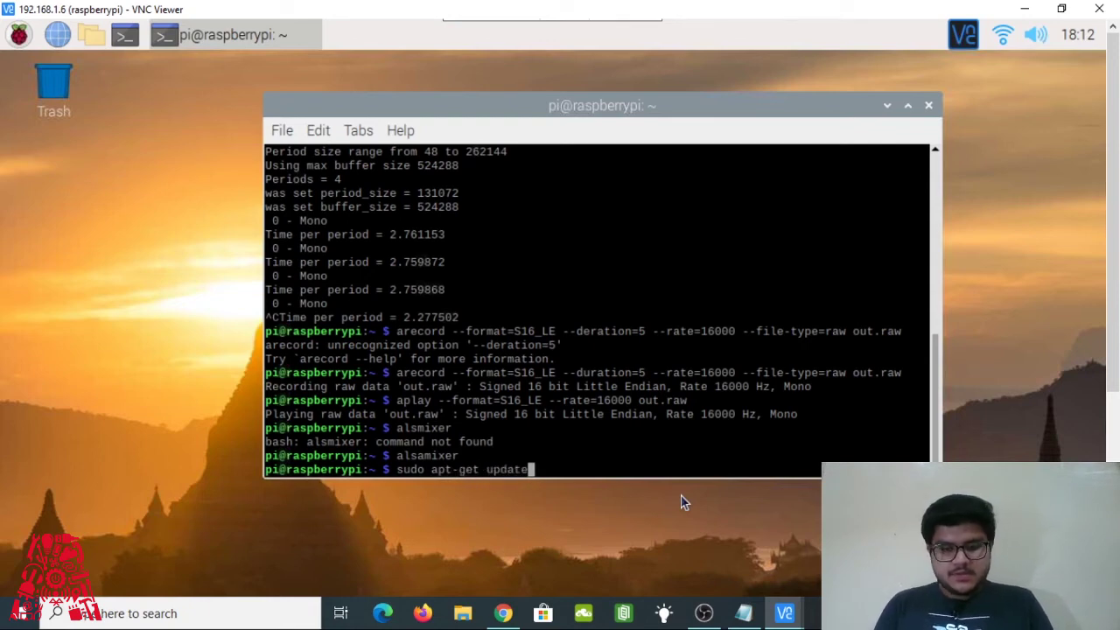
key(Return)
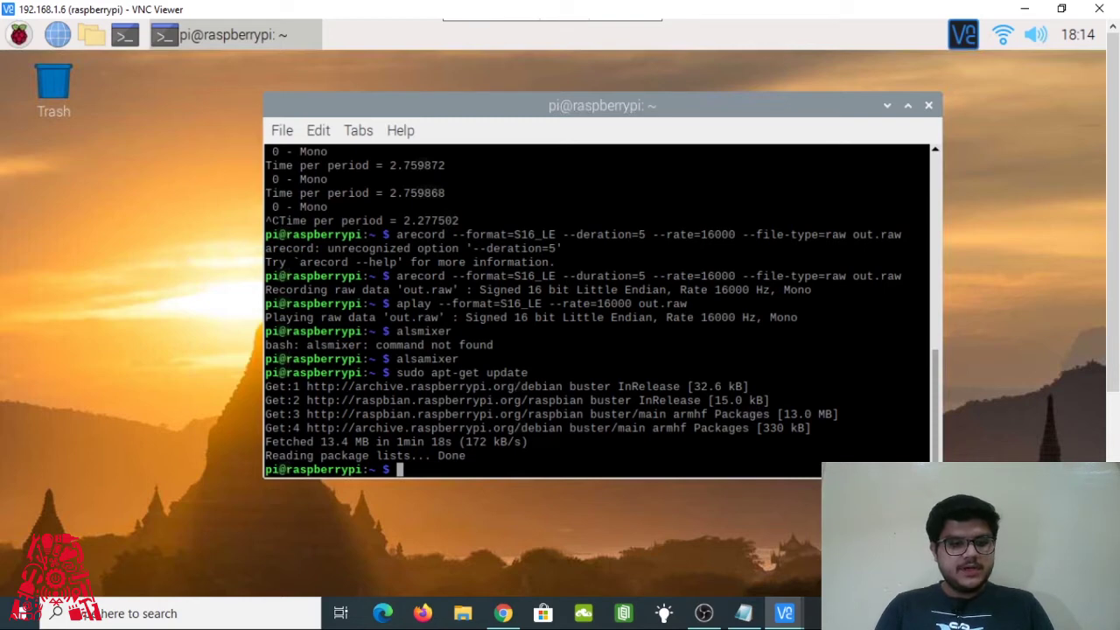
Step: Upgrade all installed packages with sudo apt-get upgrade, answering y to continue
text(su)
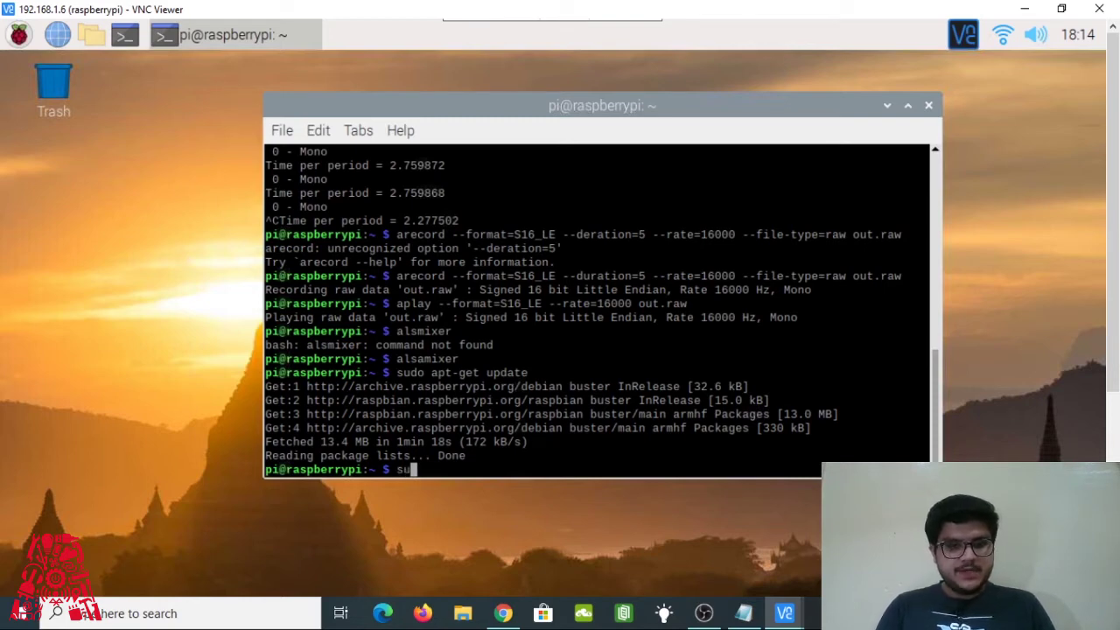
text(do apt)
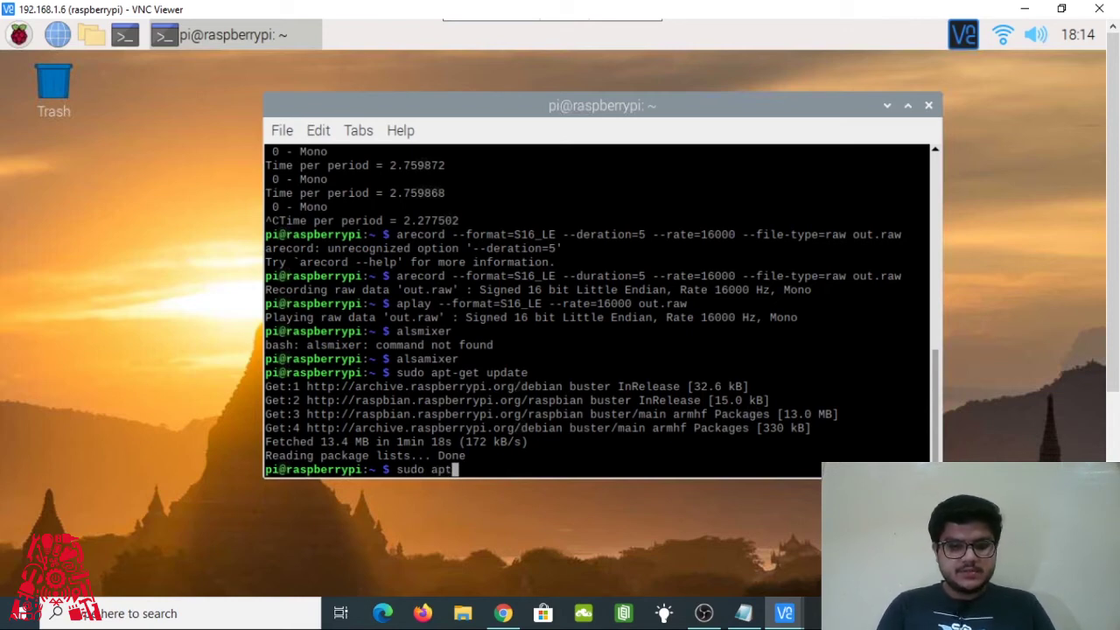
text(-get )
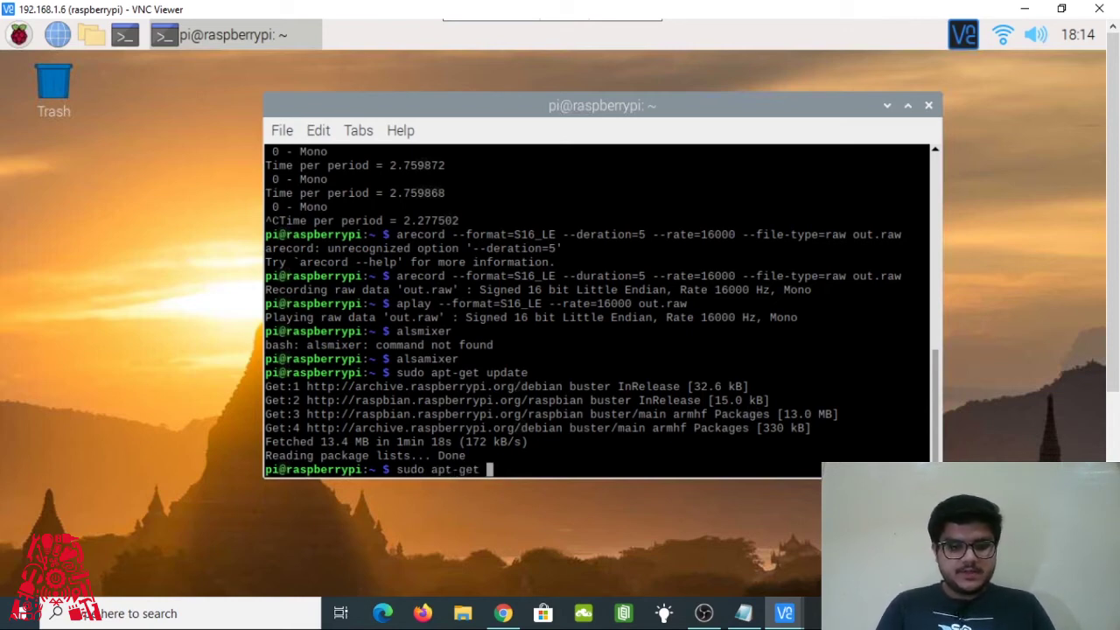
text(upgrade)
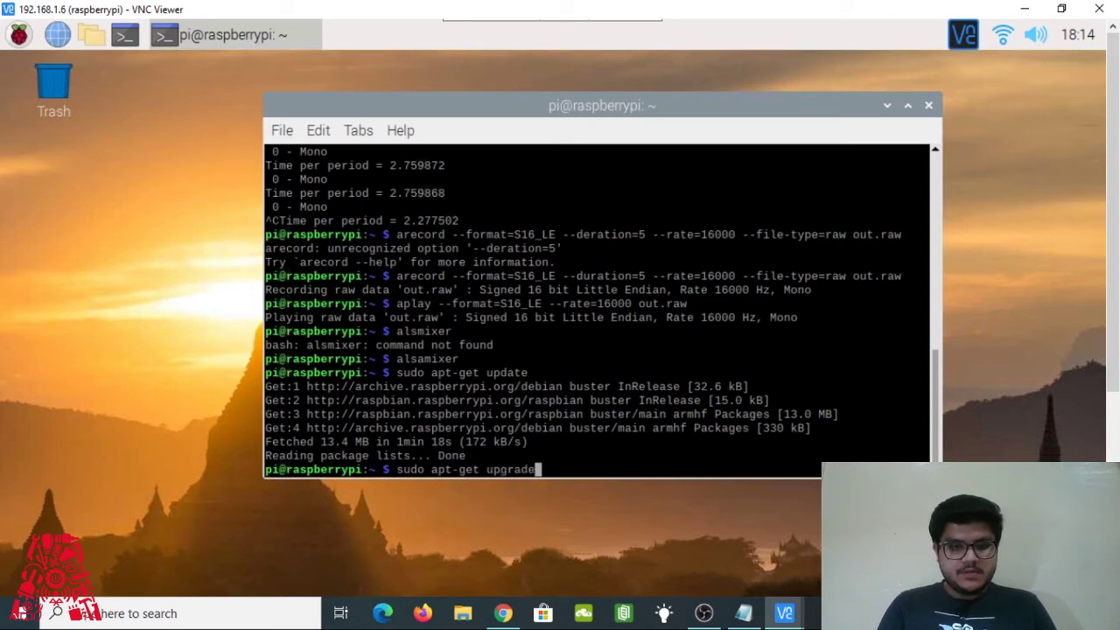
key(Return)
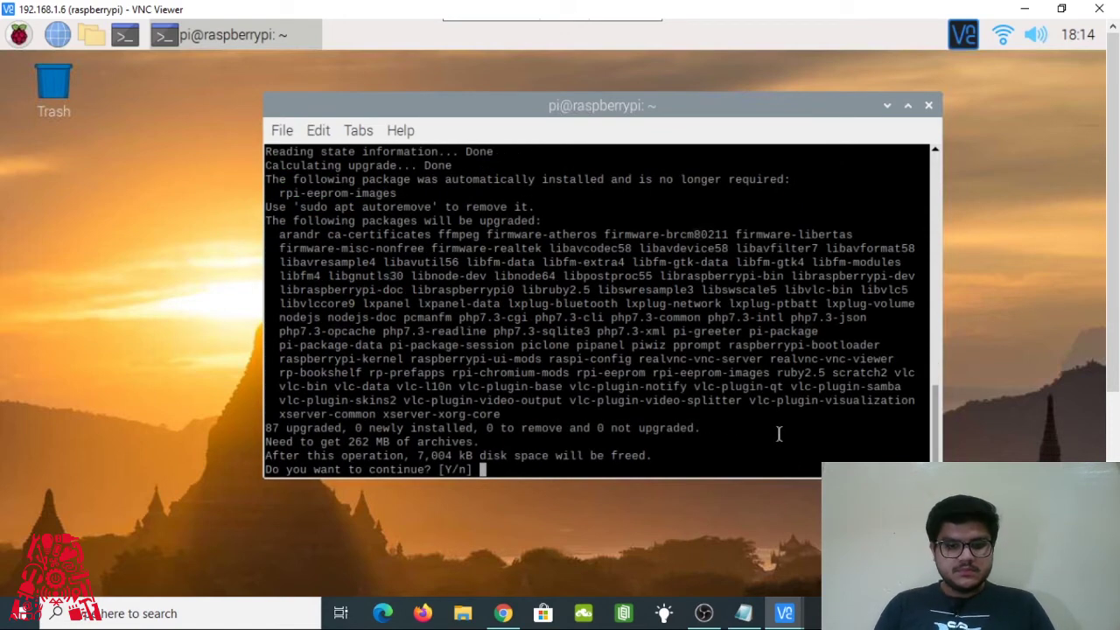
text(y)
key(Return)
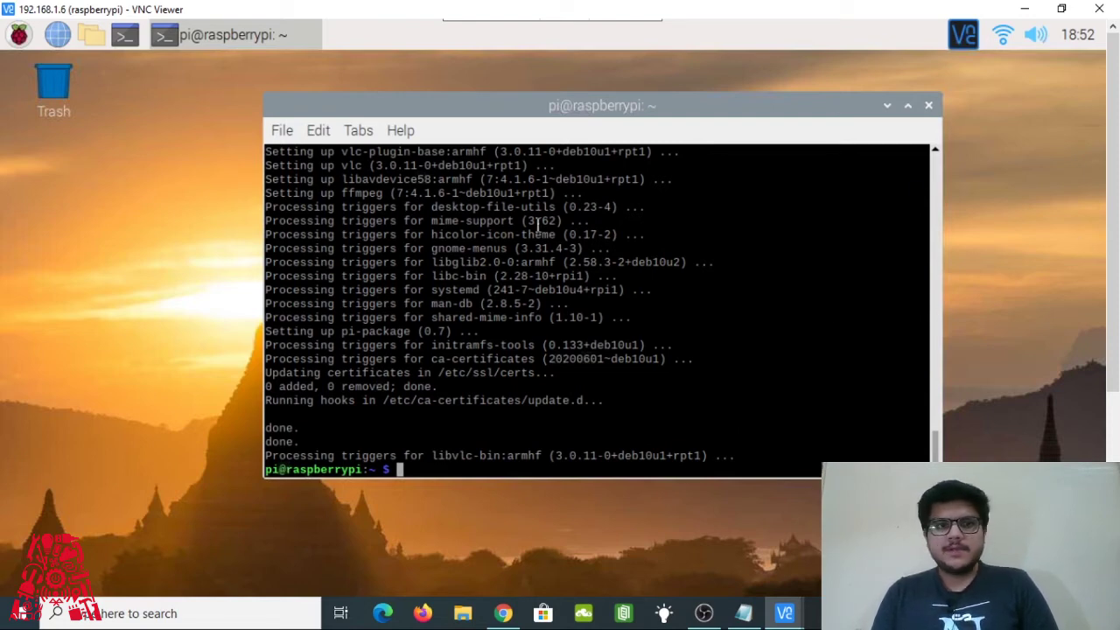
Step: Reboot the Raspberry Pi through its desktop shutdown options
click(18, 37)
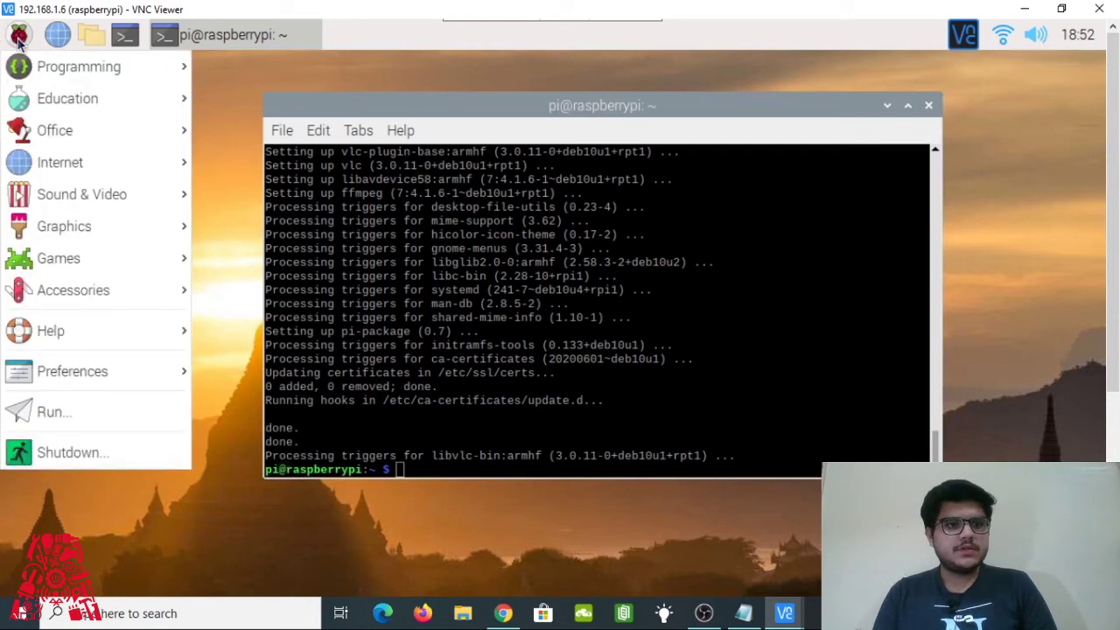
click(74, 453)
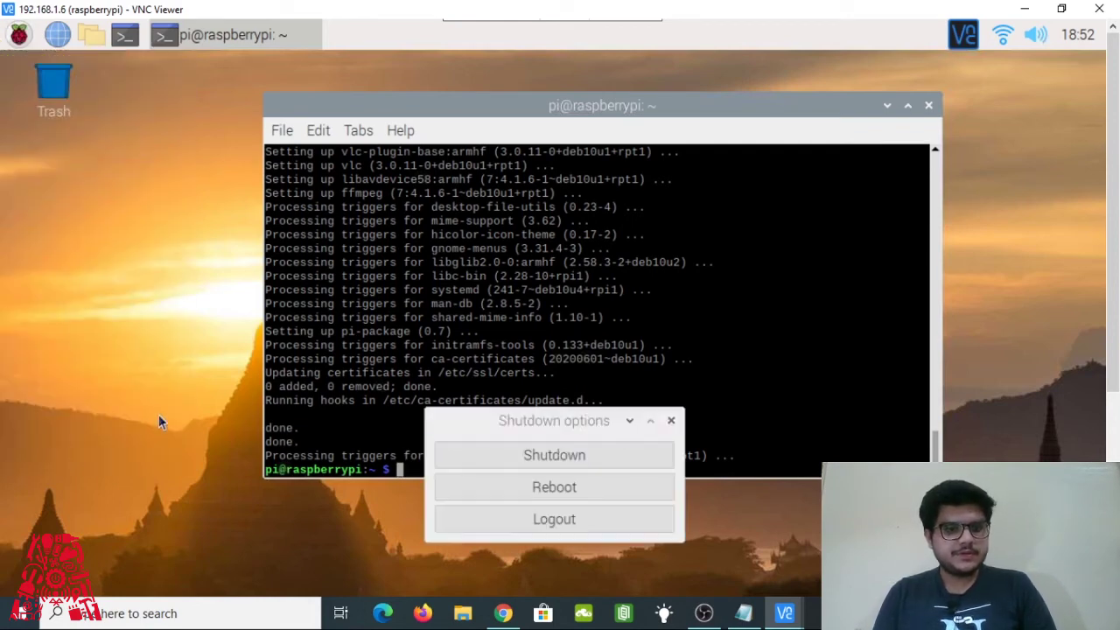
click(542, 490)
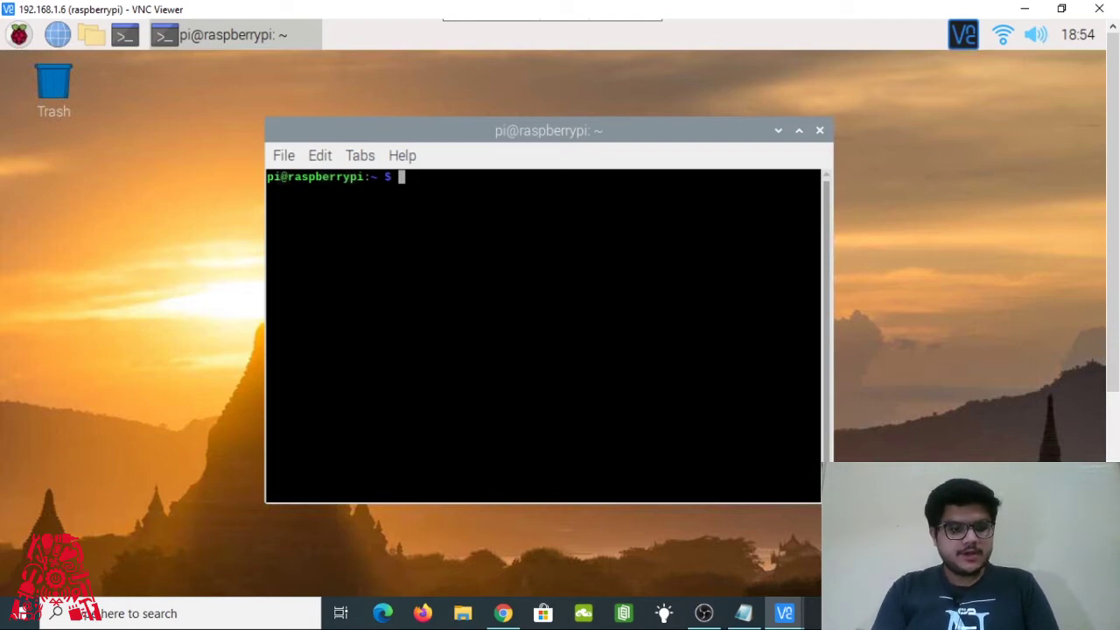
Step: Install the python3-dev and python3-venv packages with sudo apt-get install
text(sudo apt)
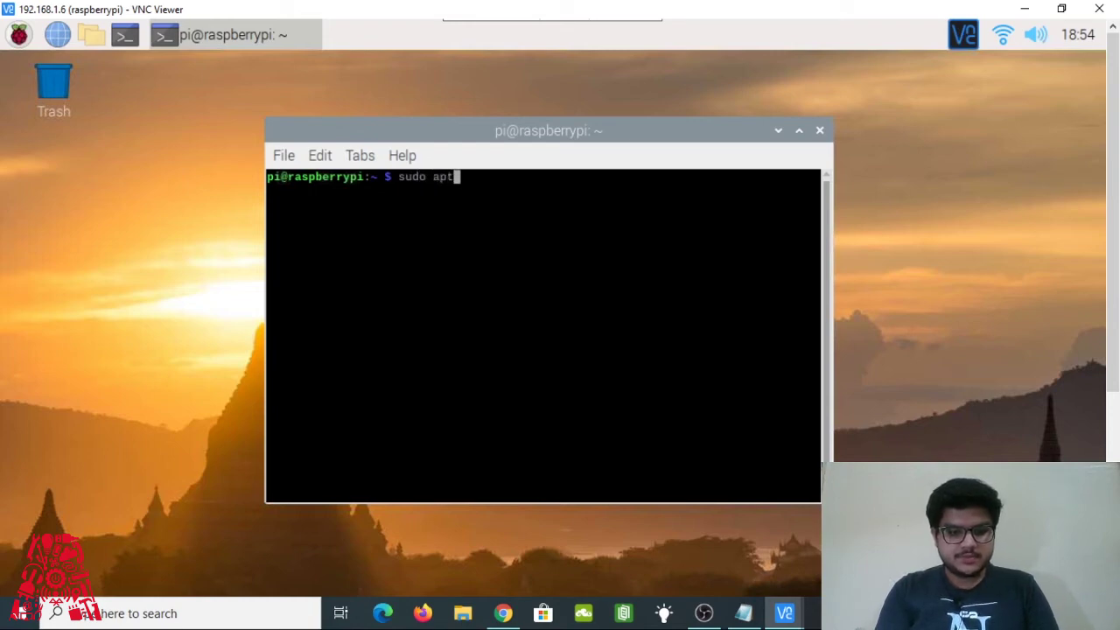
text(-get ins)
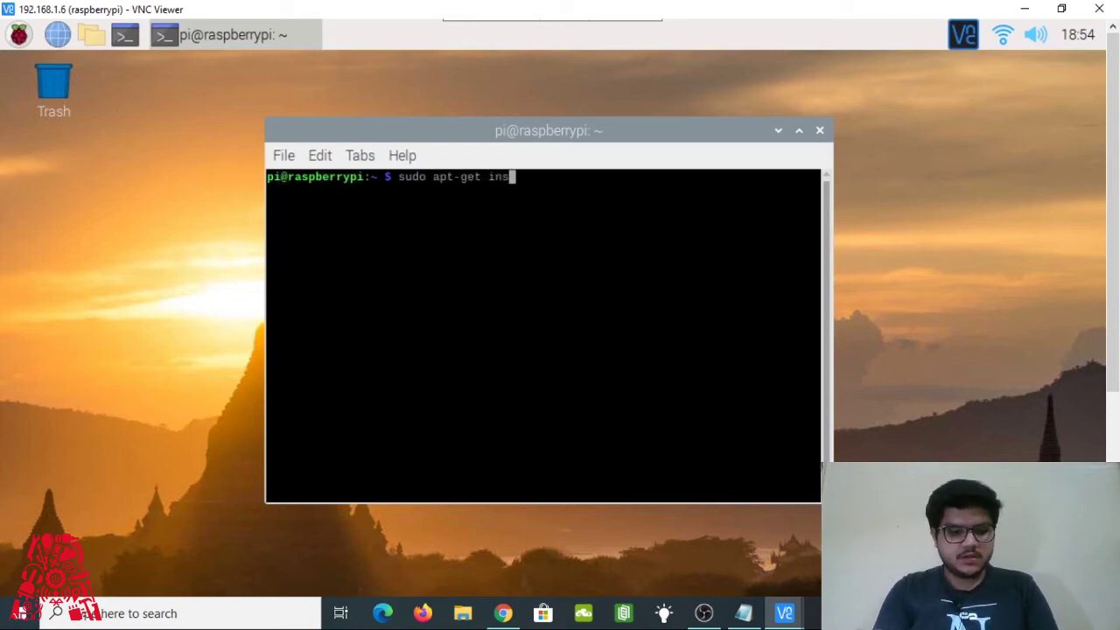
text(tall )
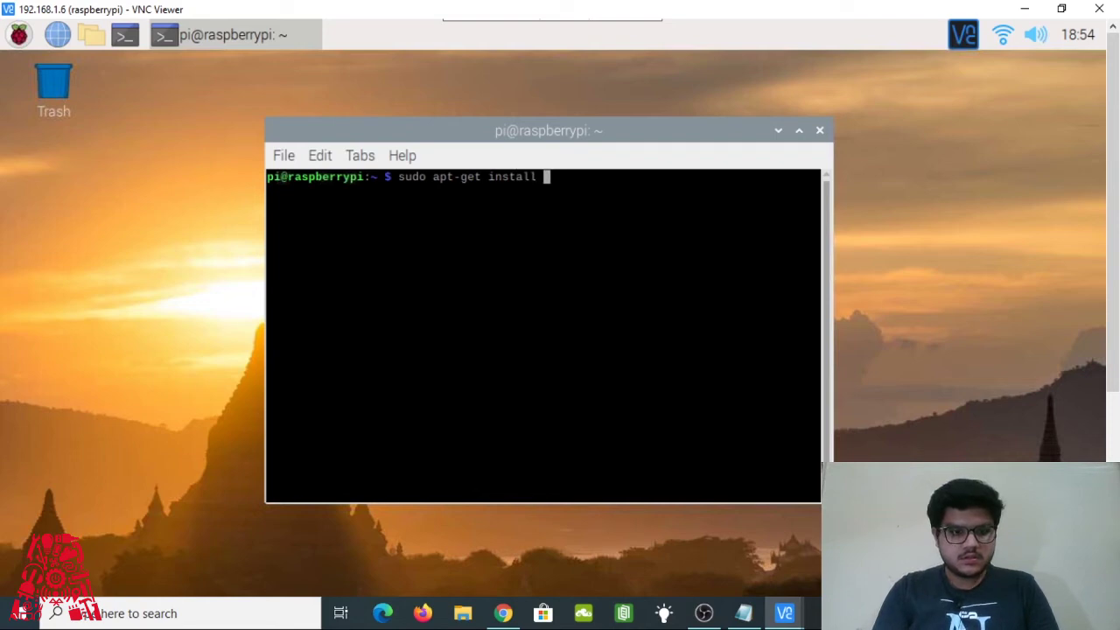
text(python)
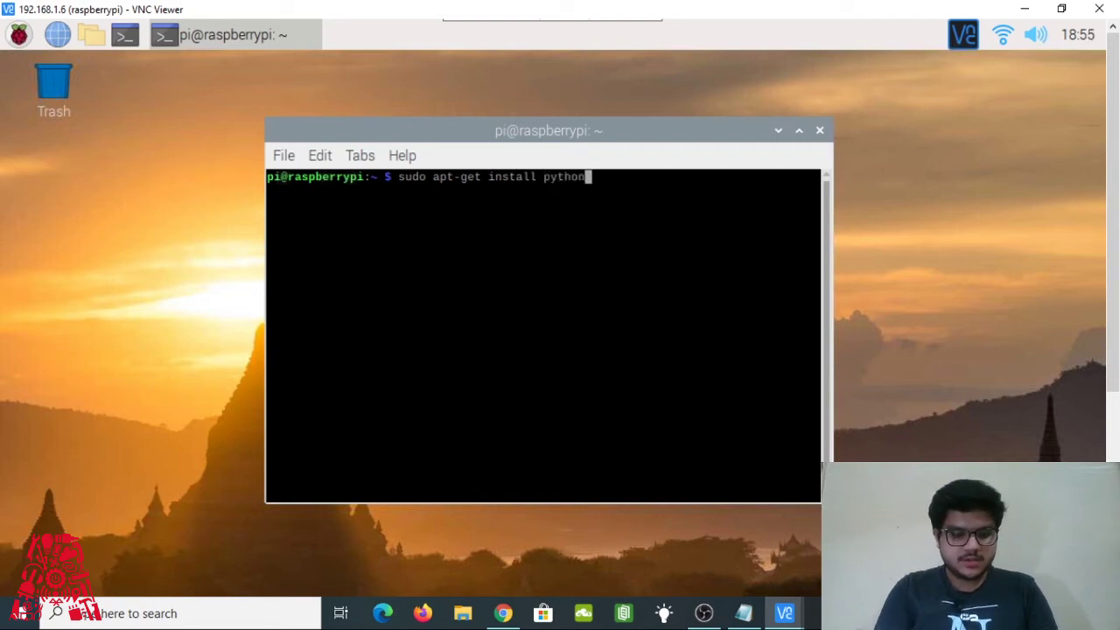
text(3)
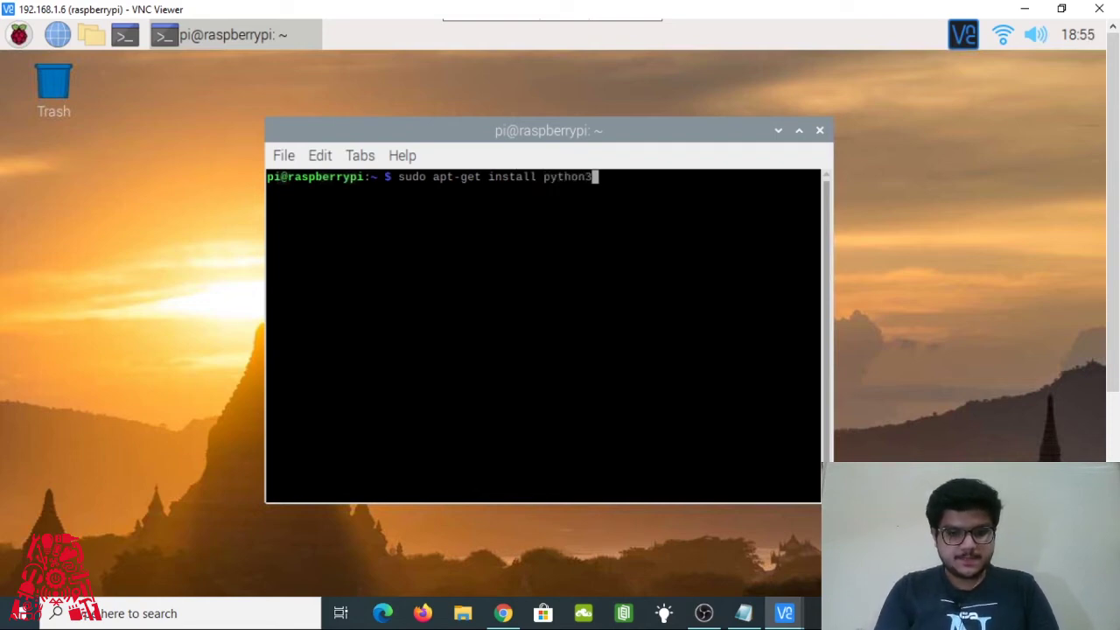
text(-dev )
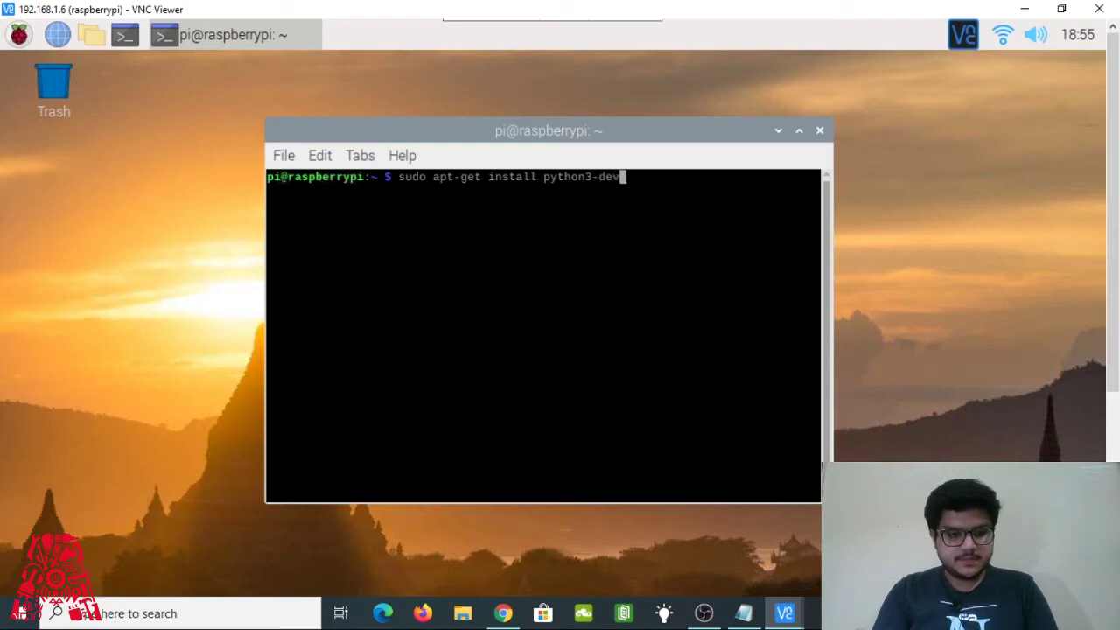
text(pytho)
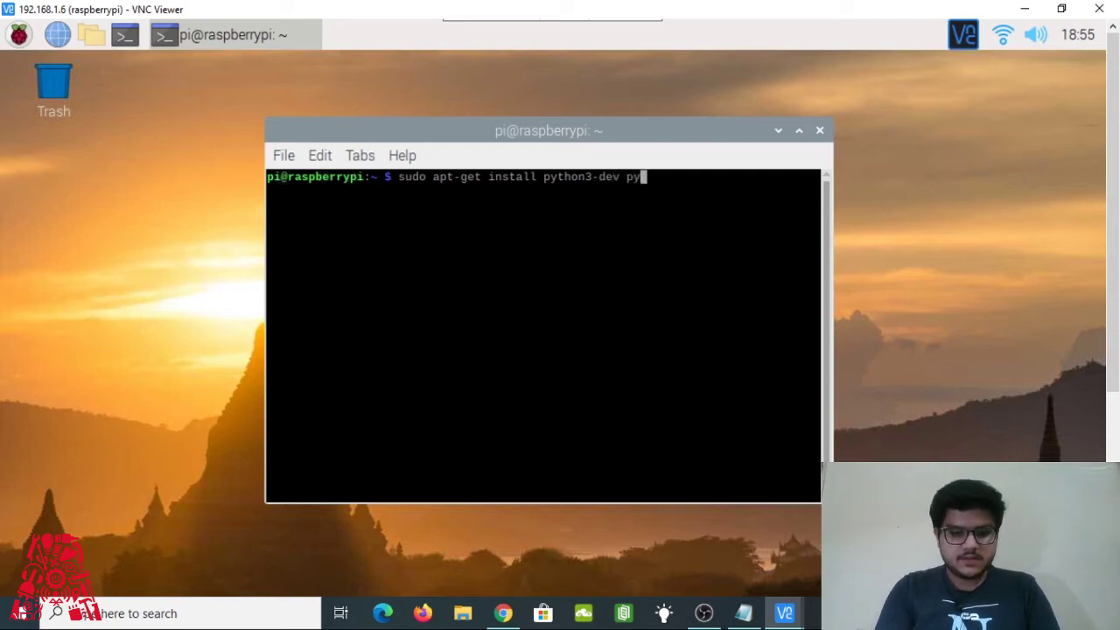
text(n3)
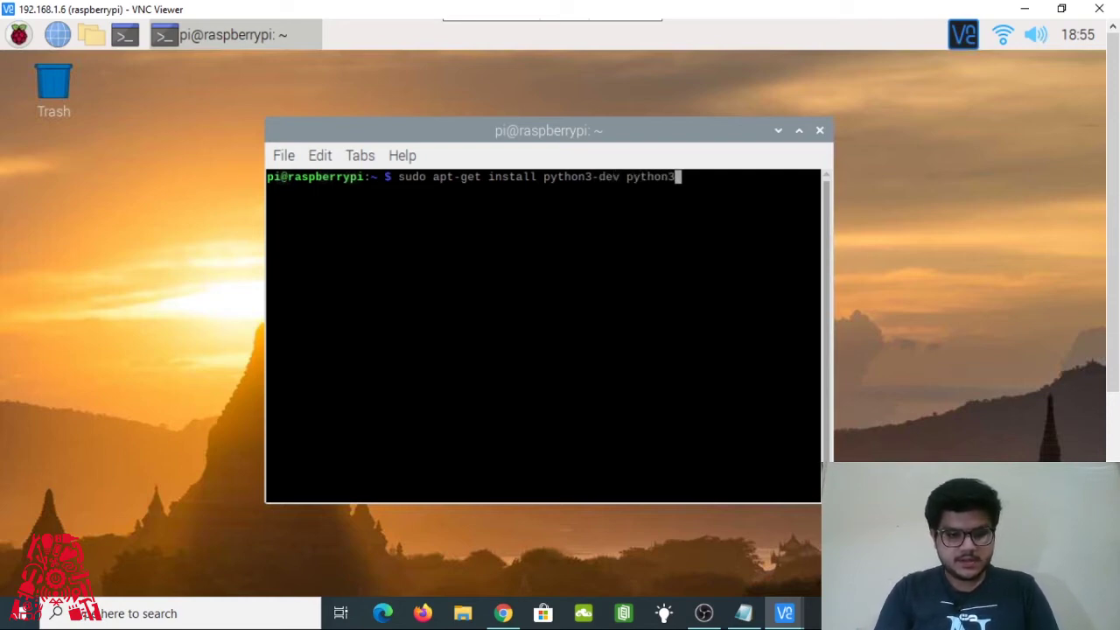
text(-venv)
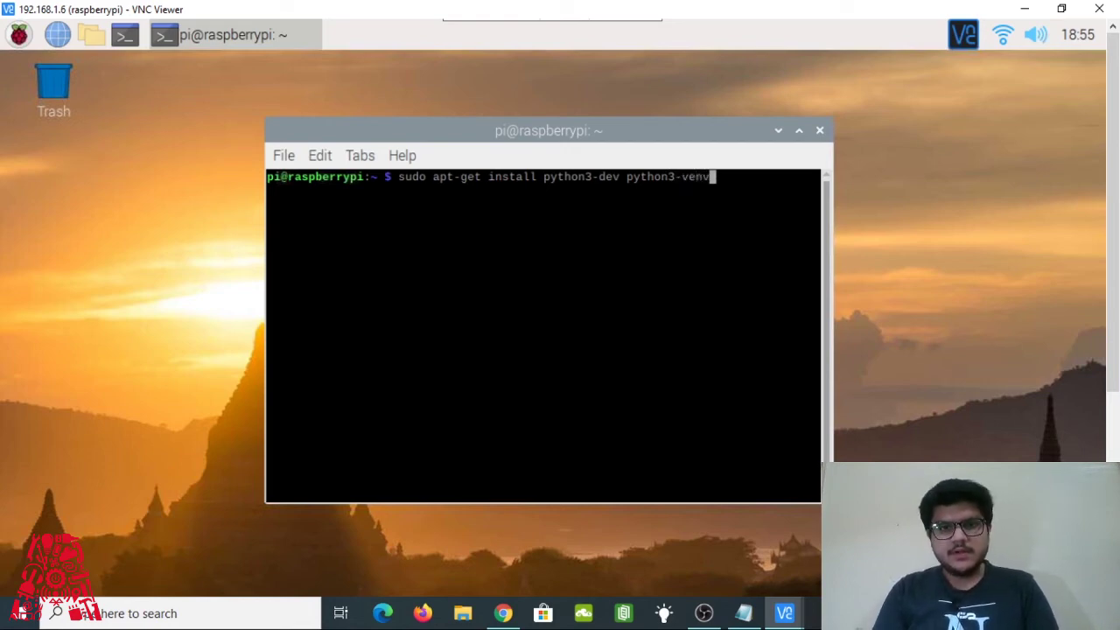
key(Return)
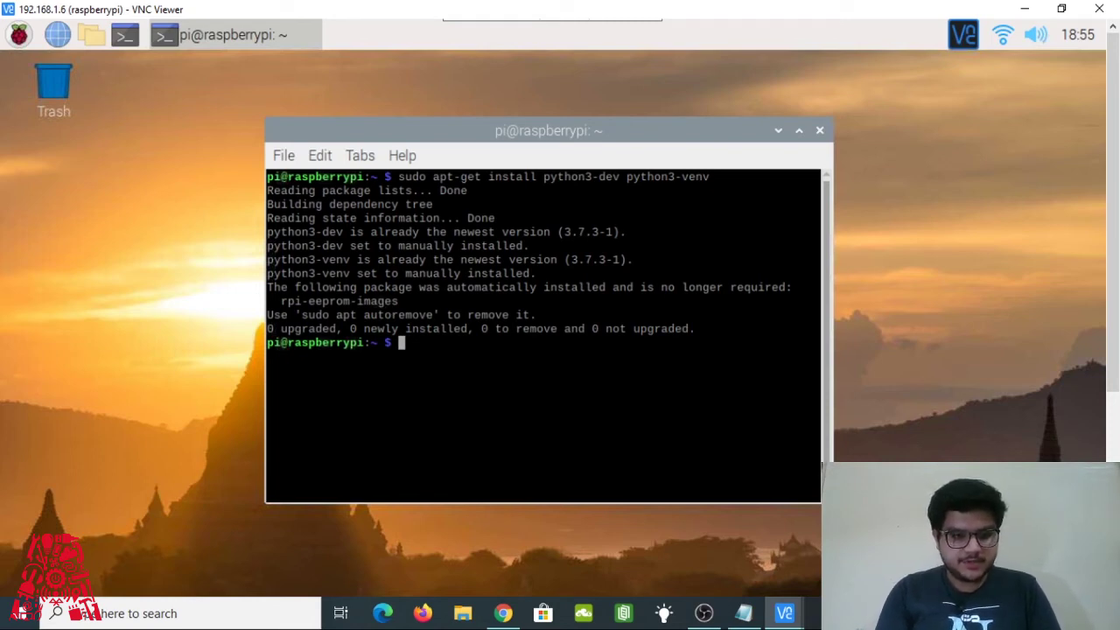
Step: Create a Python 3 virtual environment named env in the home directory using python3 -m venv env
text(python)
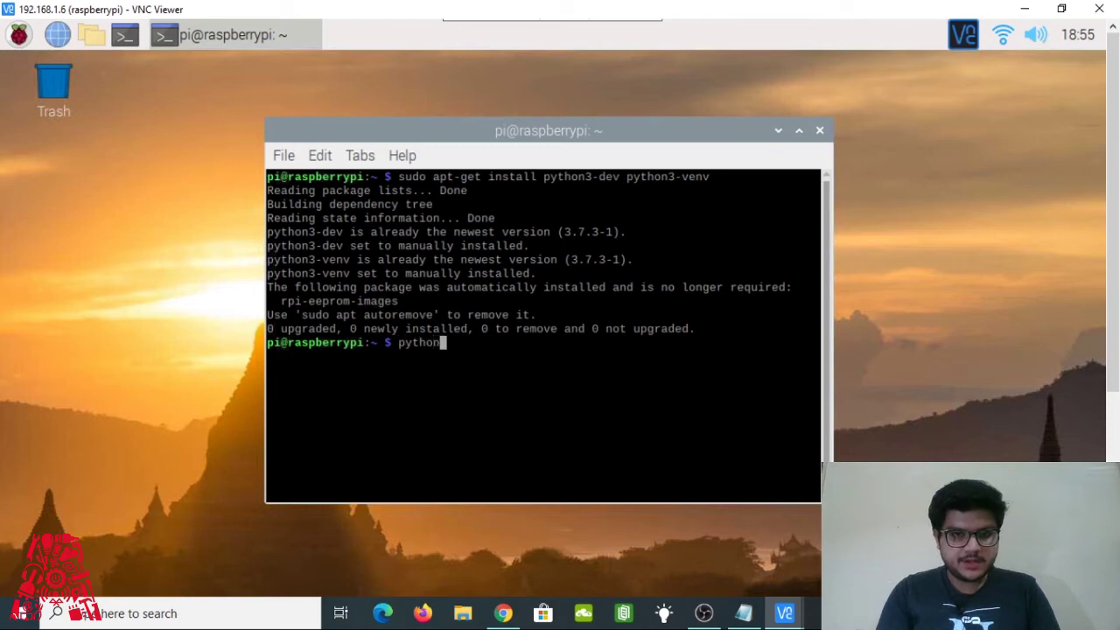
text(3 -)
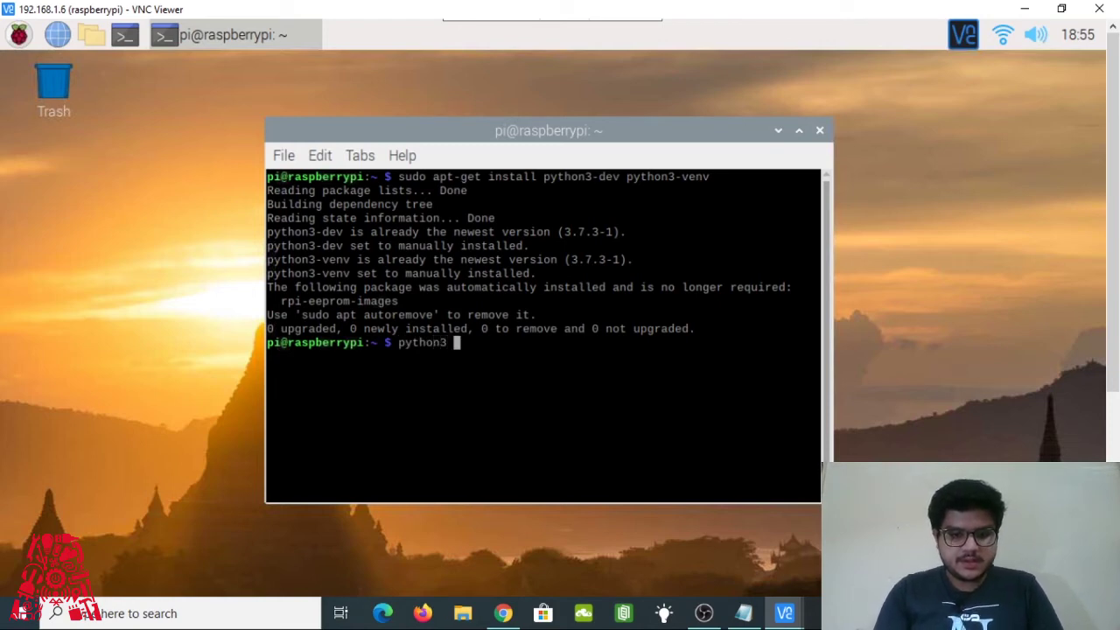
text(m)
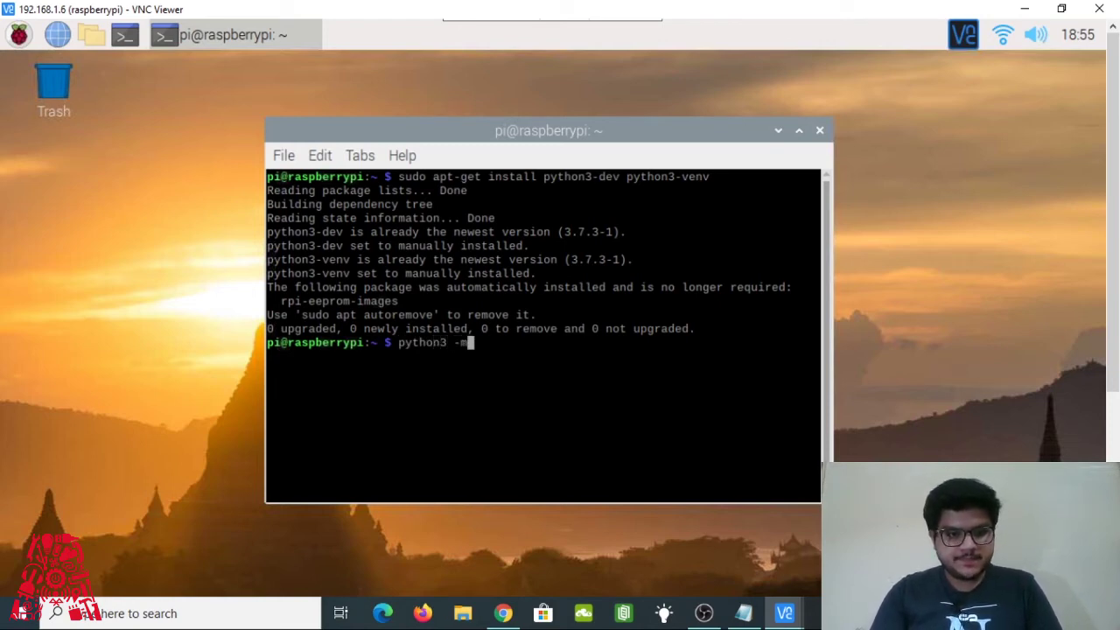
text( venv)
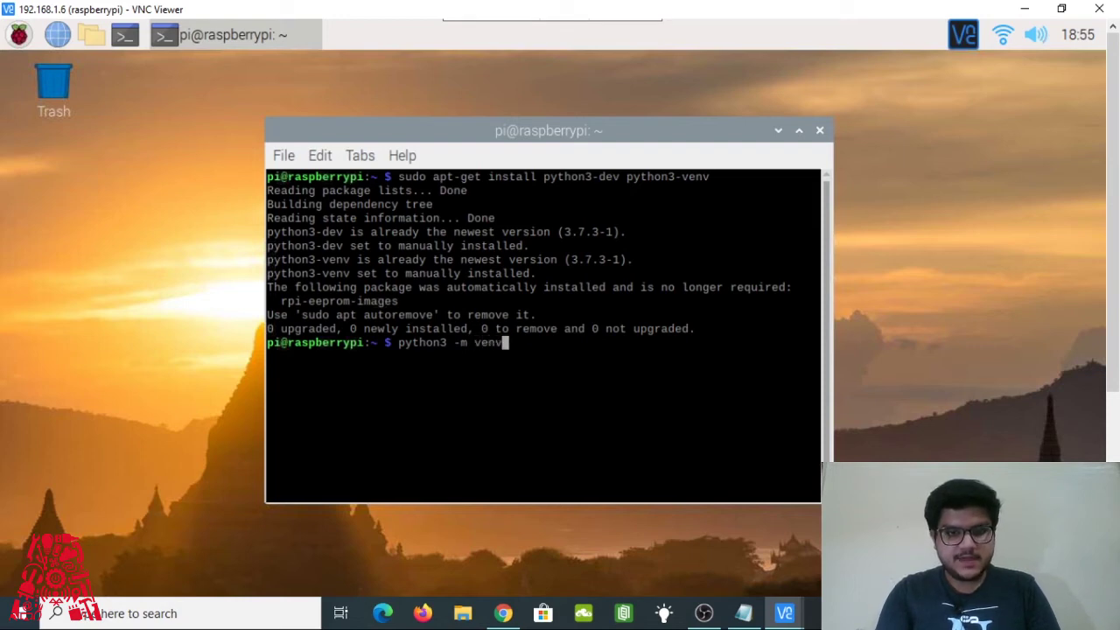
text( env)
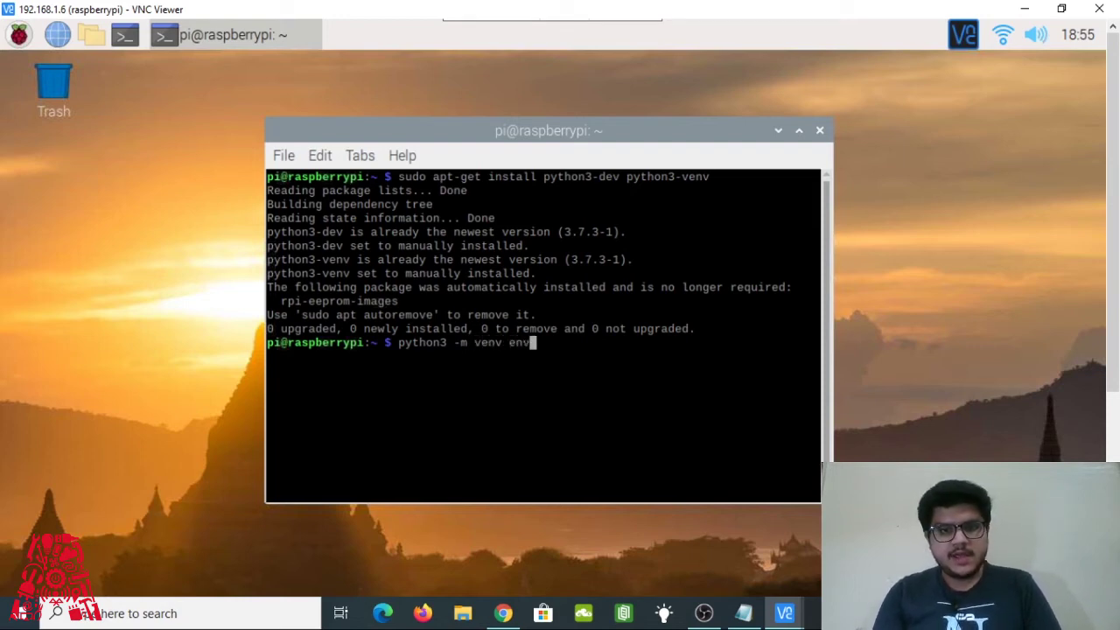
key(Return)
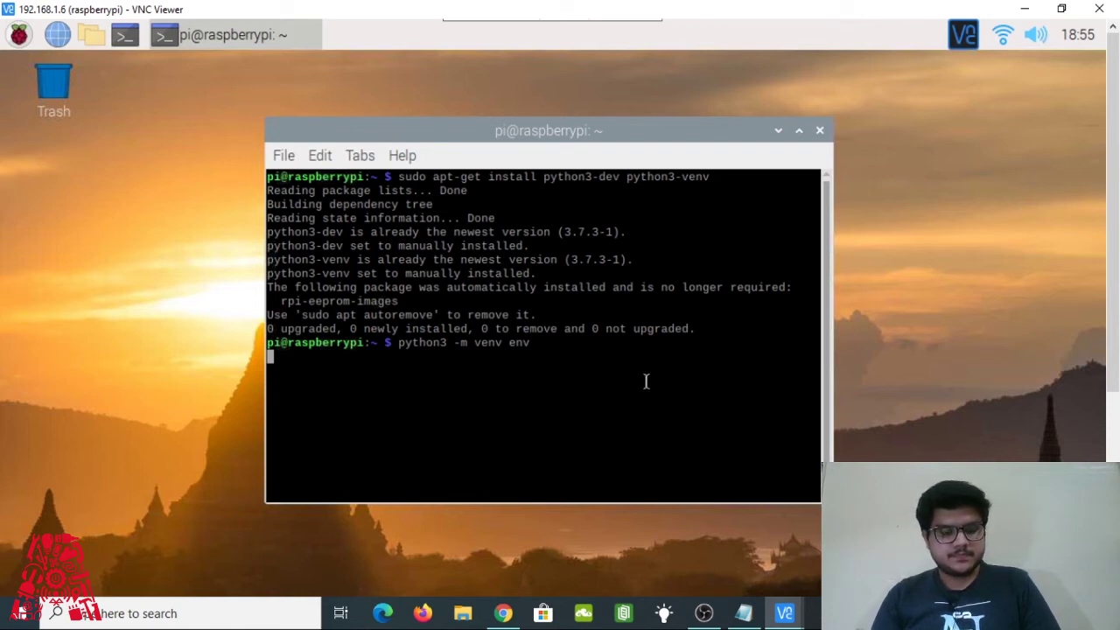
key(Return)
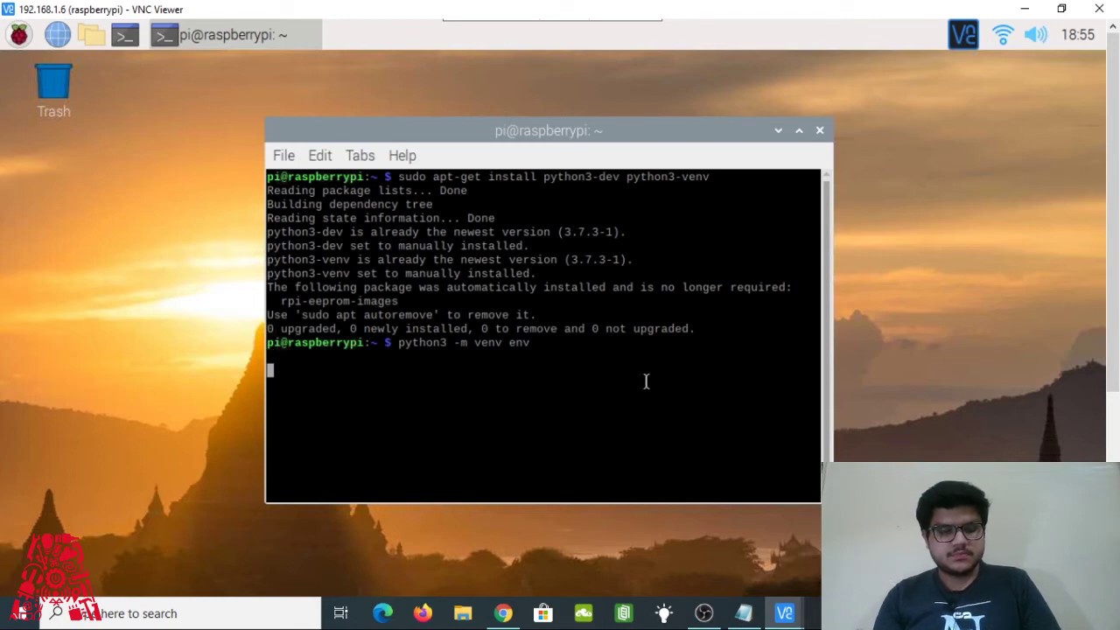
Step: Recall the previous command python3 -m venv env and run it again
key(Up)
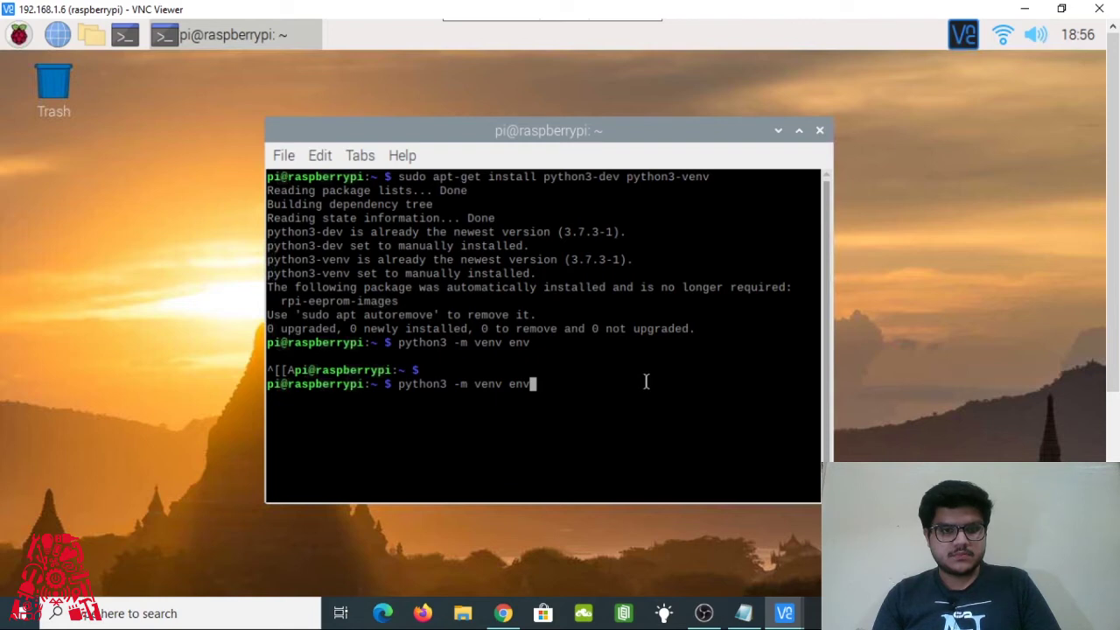
key(Down)
key(Up)
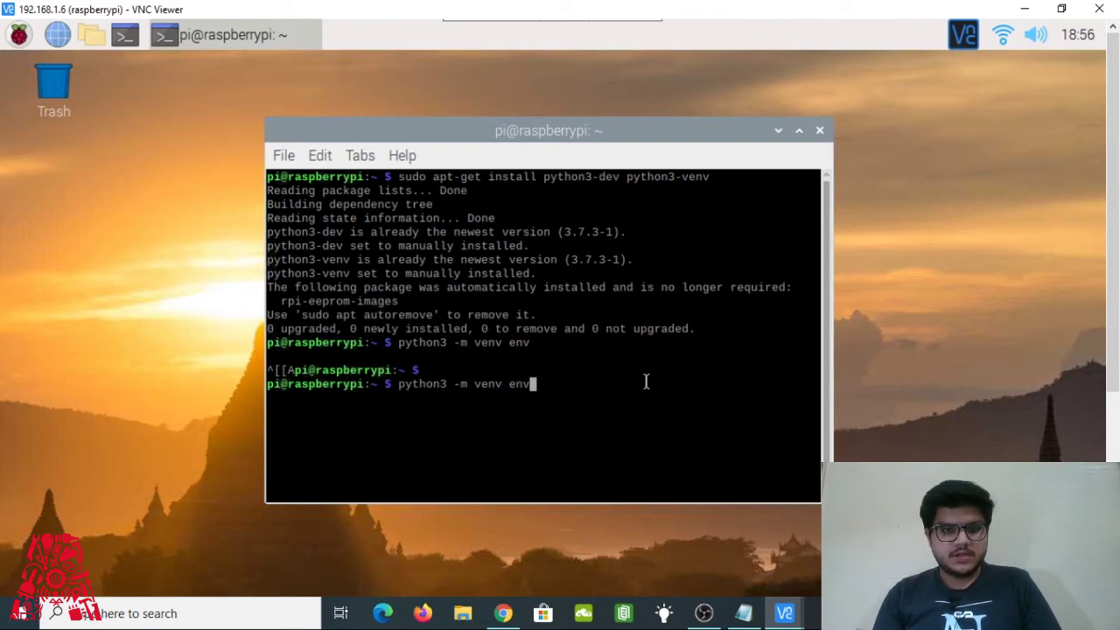
key(Return)
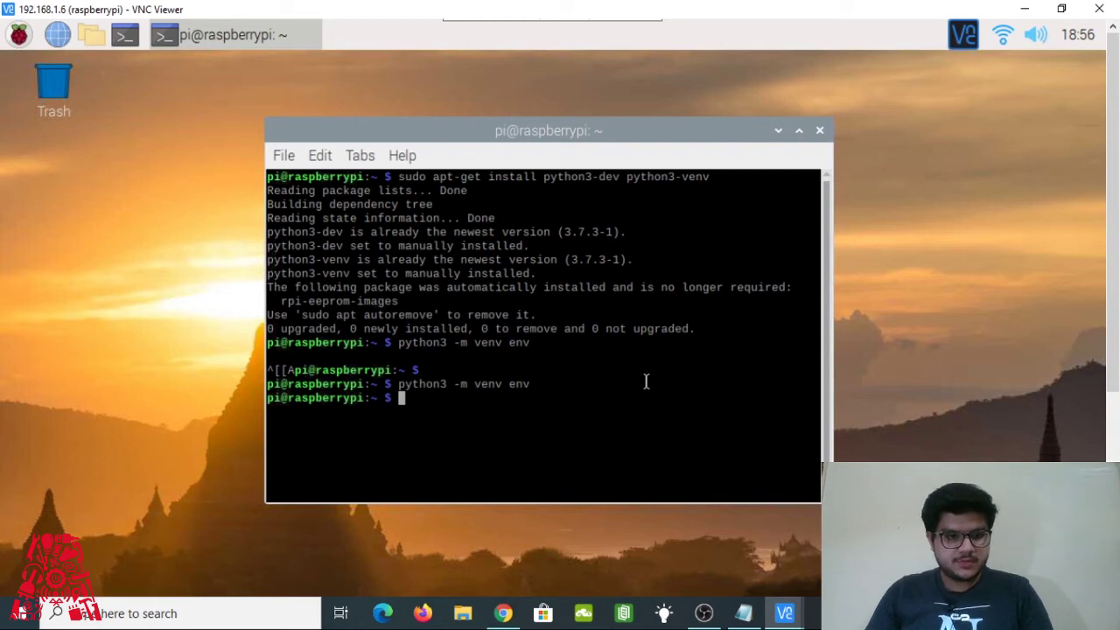
Step: Upgrade pip, setuptools and wheel inside the virtual environment by running env/bin/python -m pip install --upgrade pip setuptools wheel
text(en)
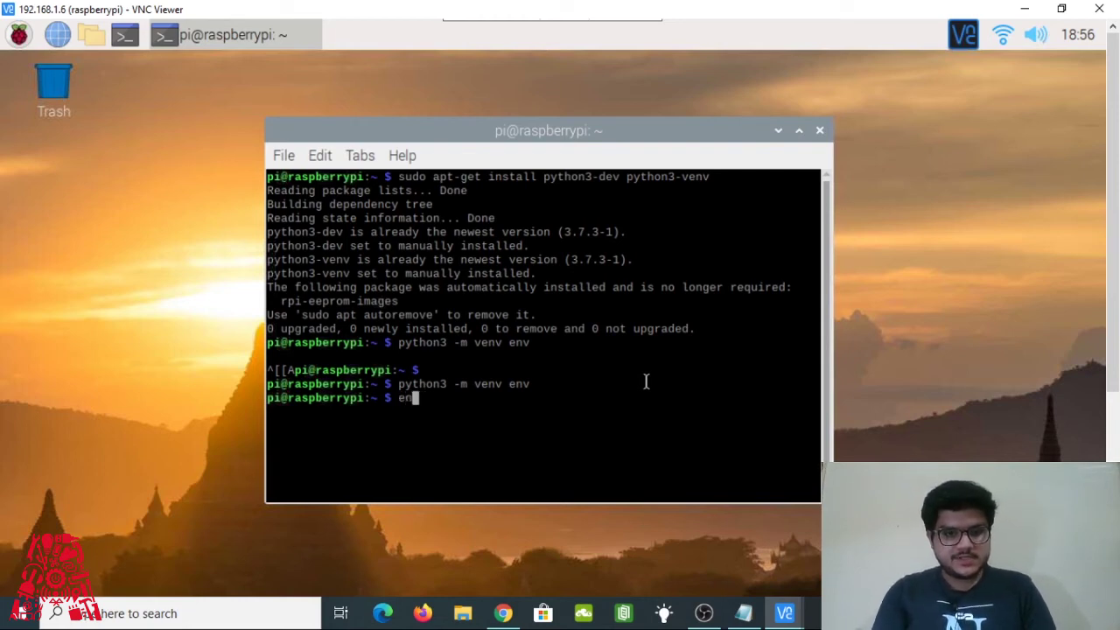
text(v/)
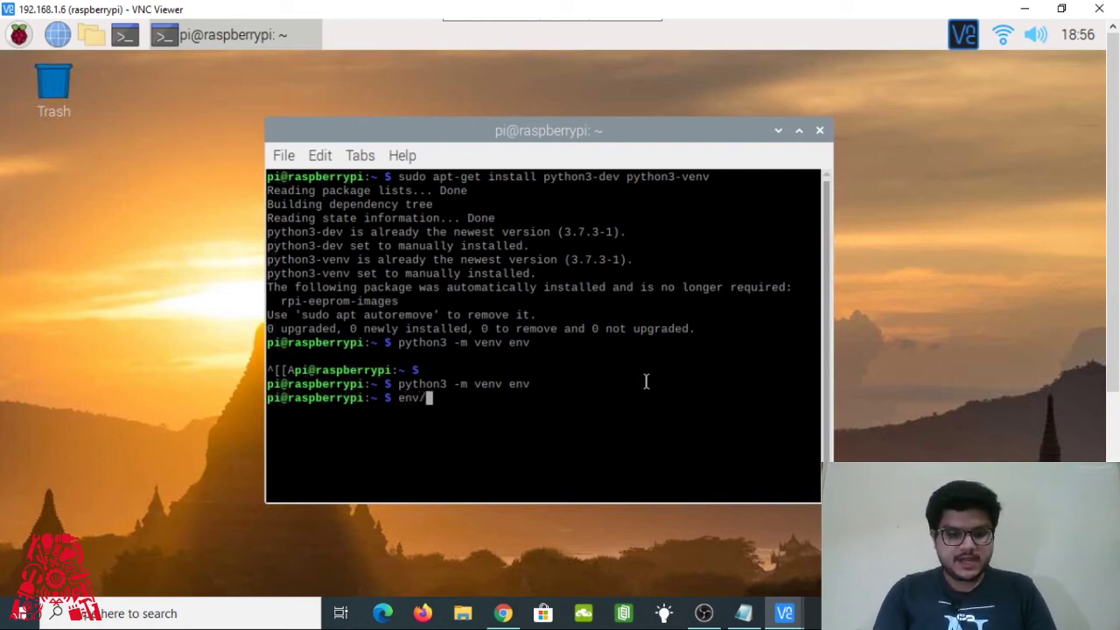
text(bi)
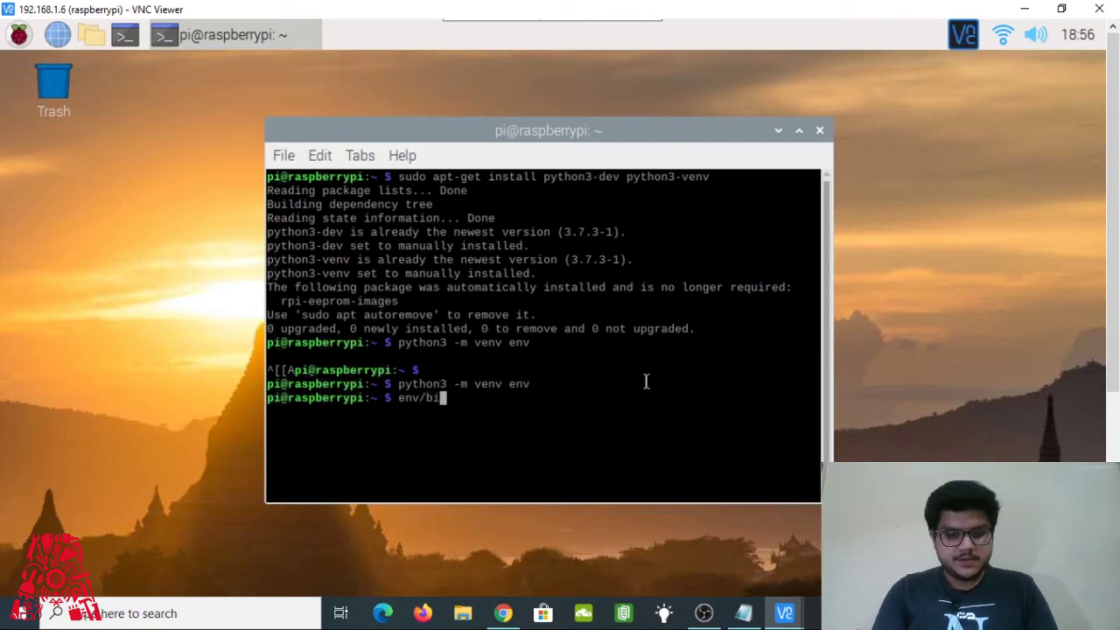
text(n/)
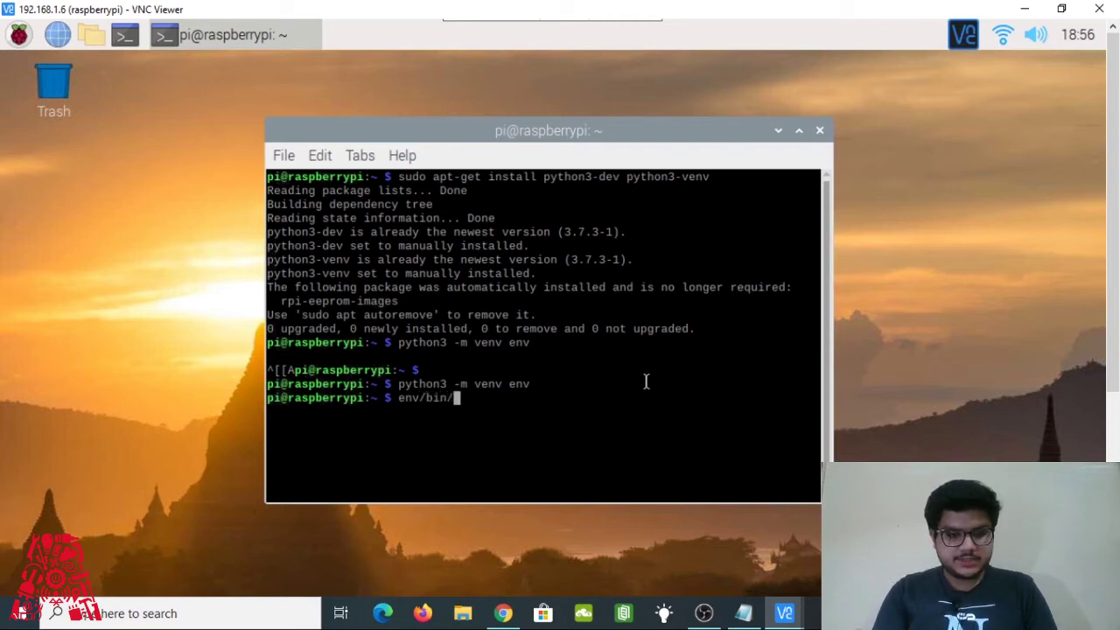
text(python)
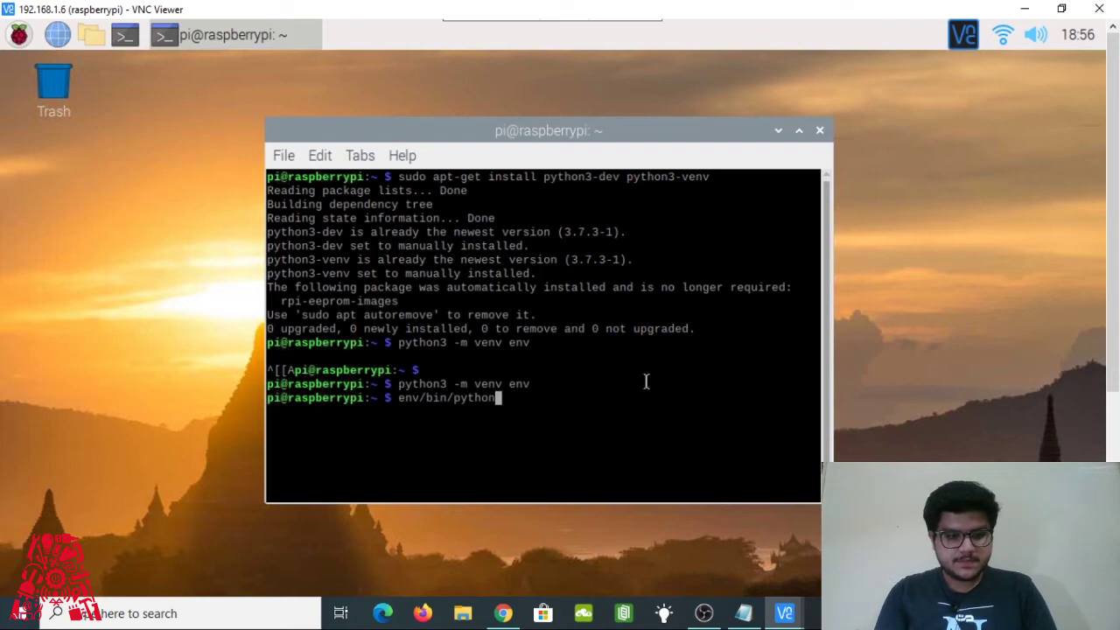
text( -m)
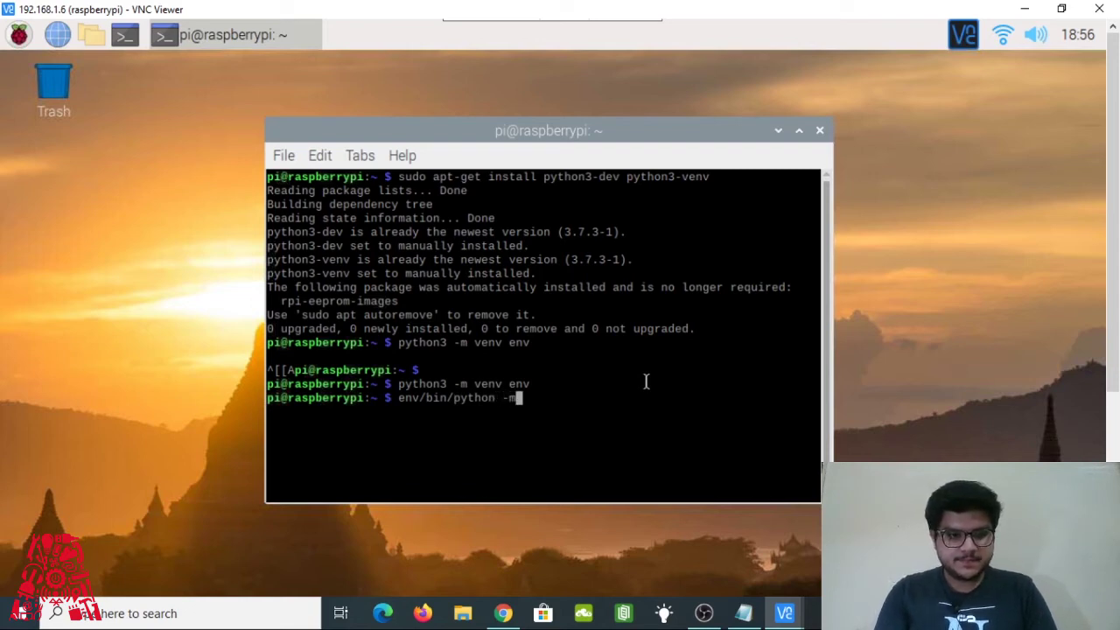
text( pip)
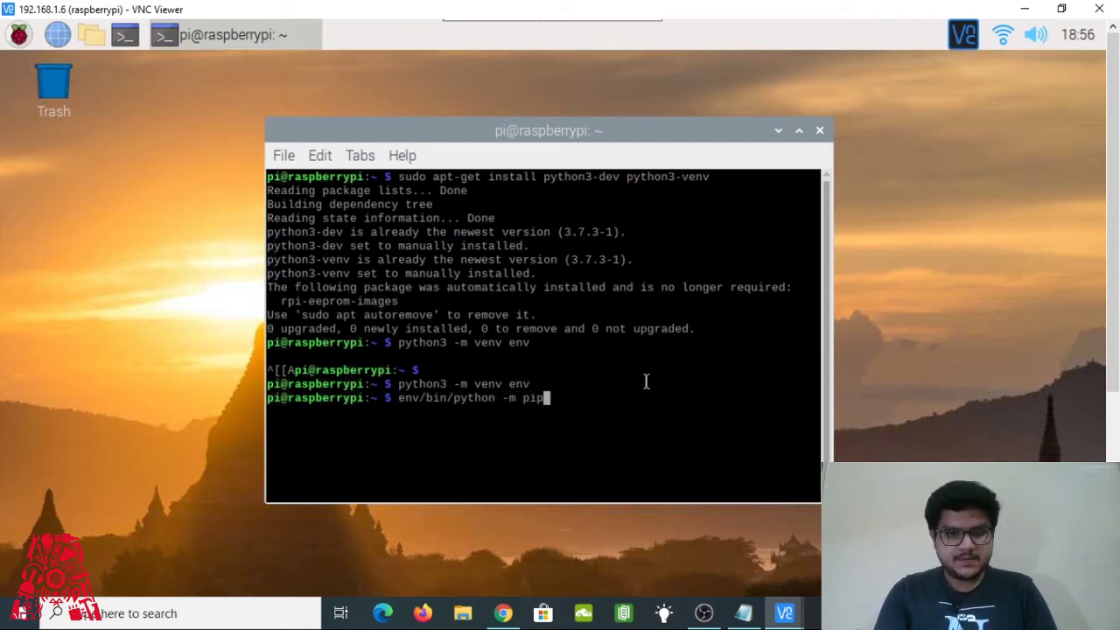
text( install )
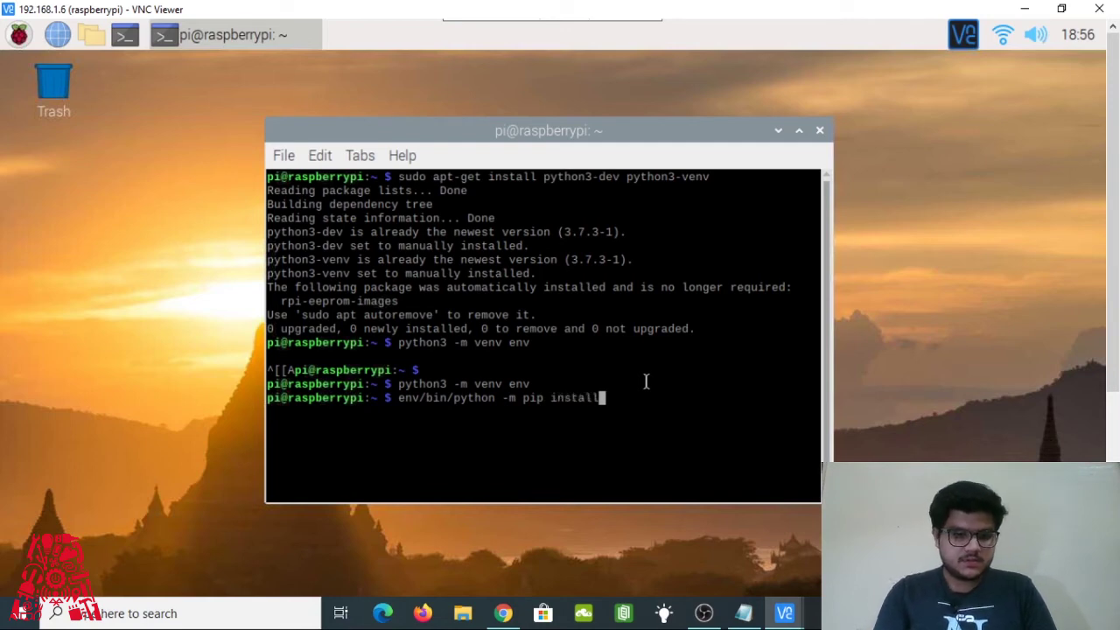
text(--)
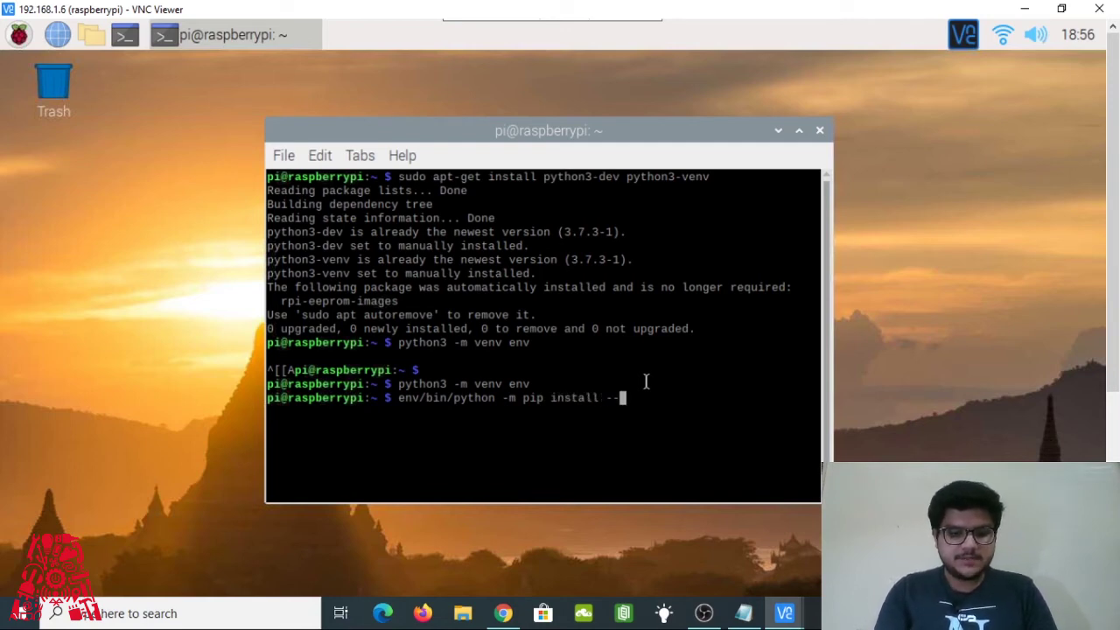
text(upgrade)
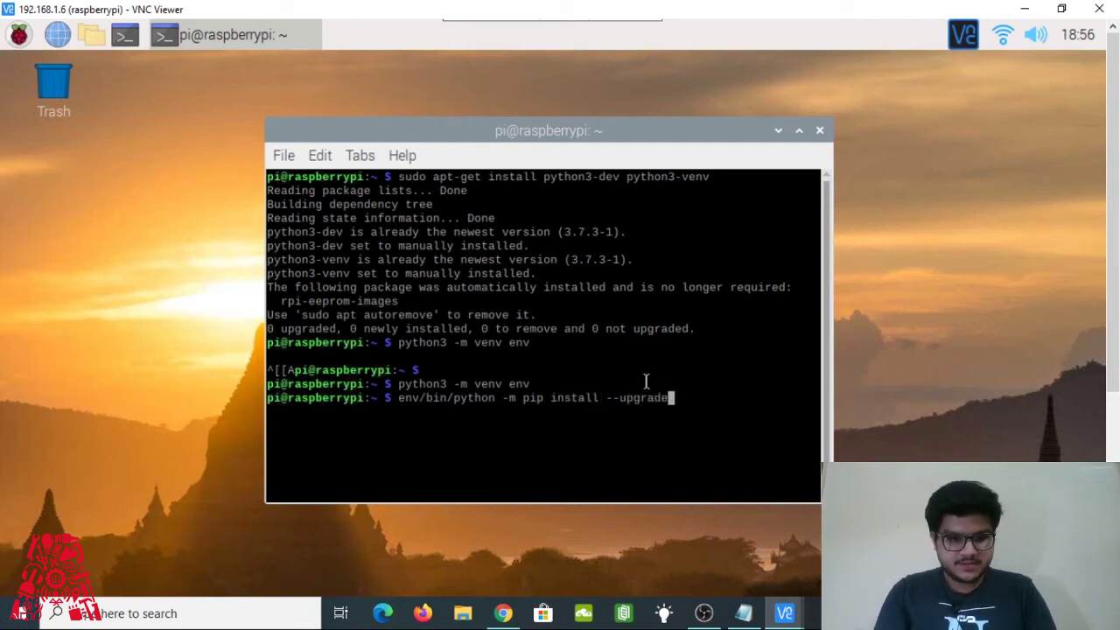
text( pip )
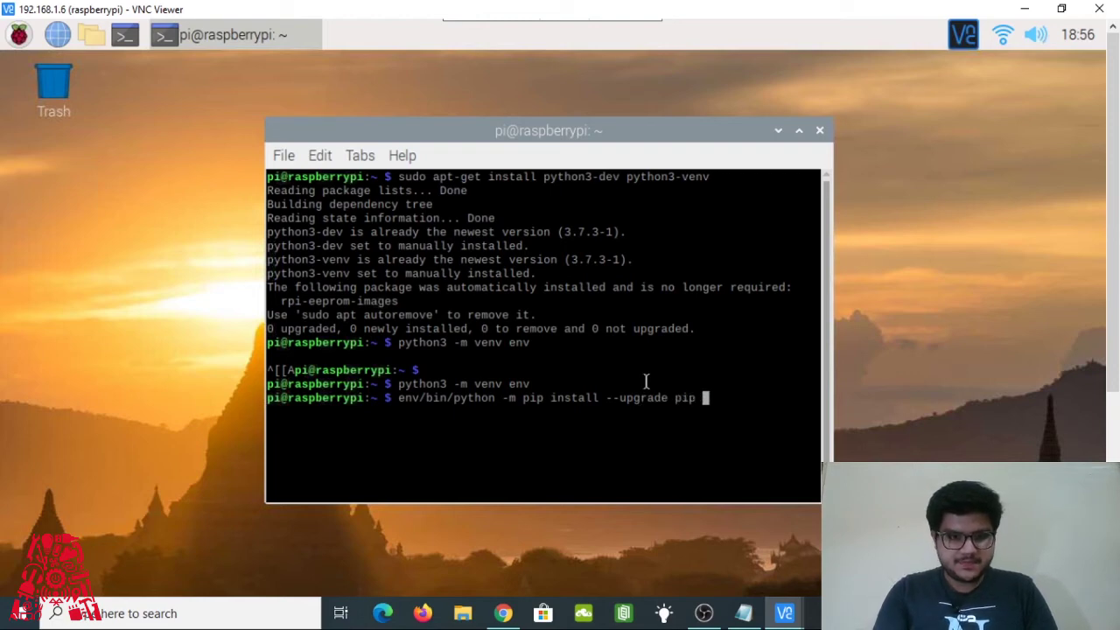
text(set)
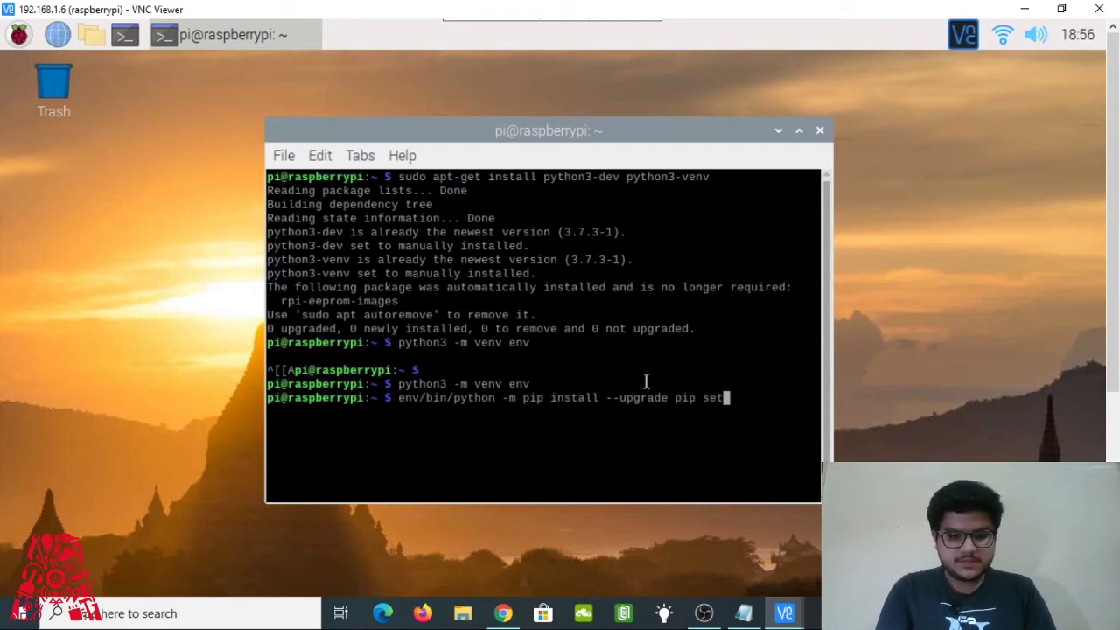
text(uptools)
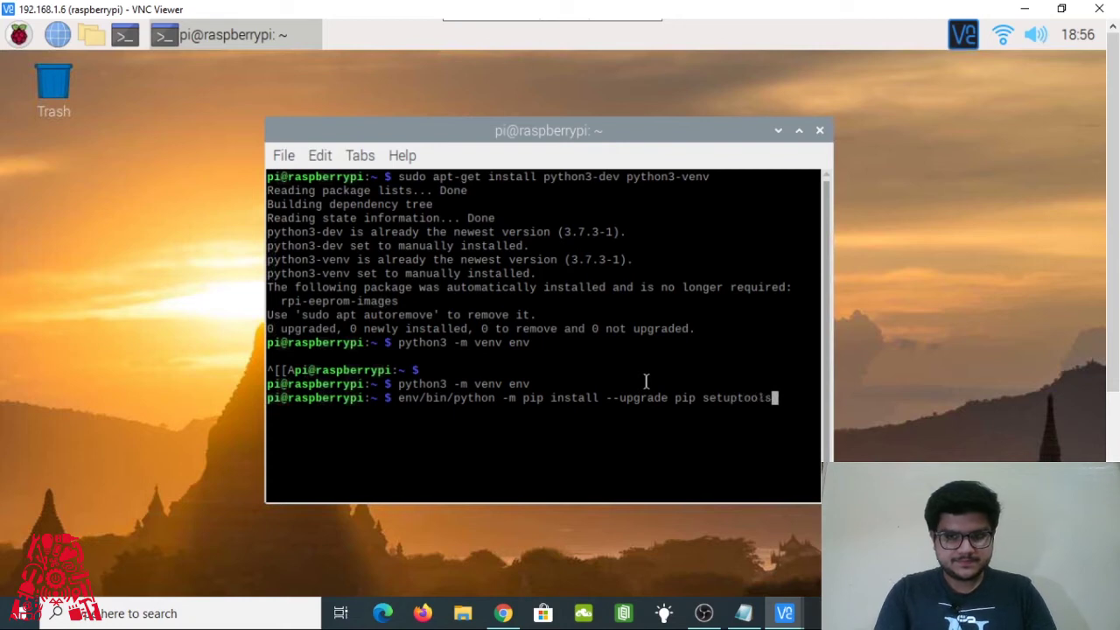
text( whe)
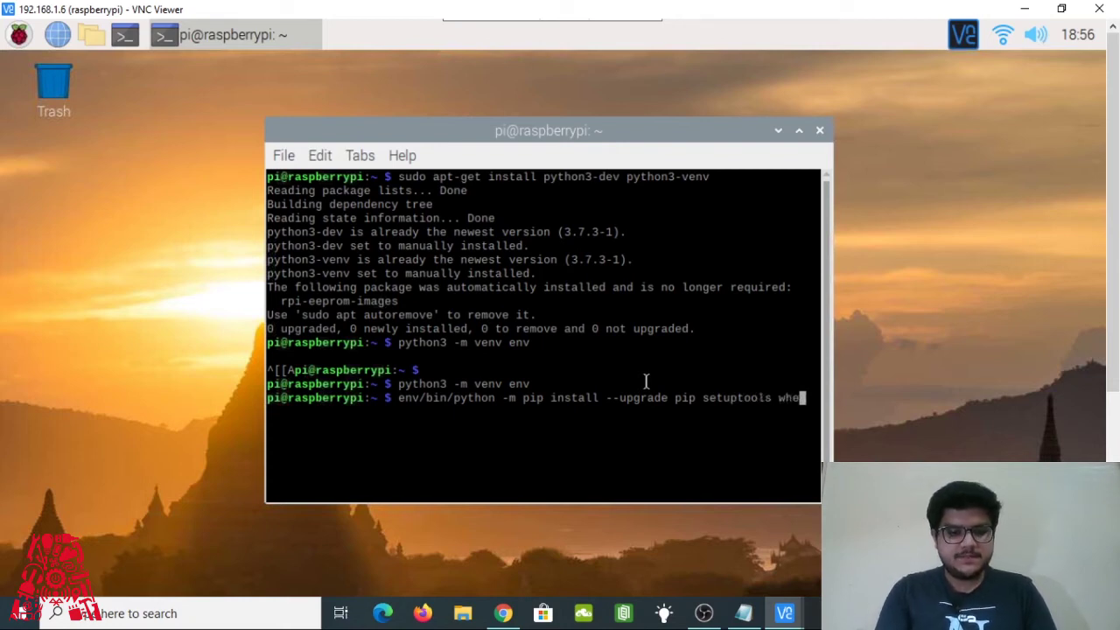
text(el)
key(Return)
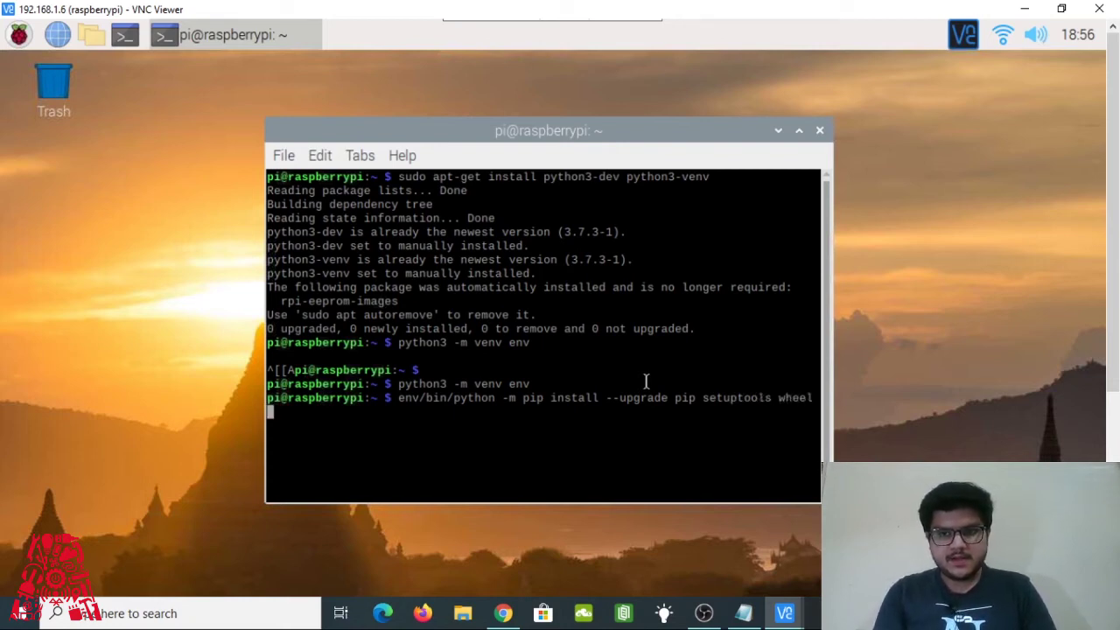
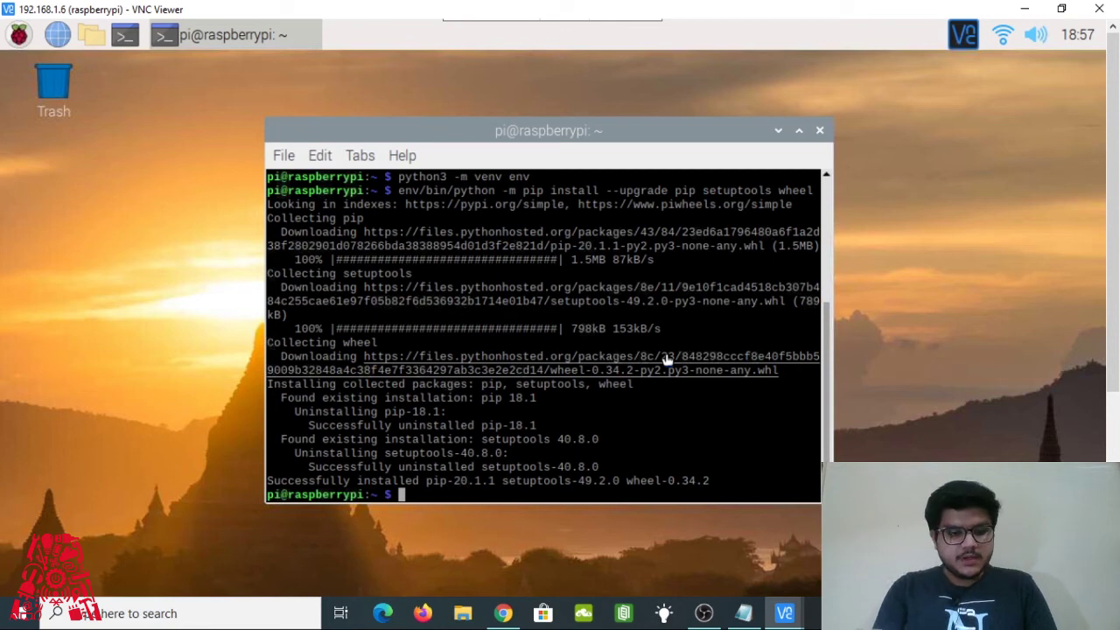
Step: Activate the env virtual environment by running source env/bin/activate
text(source)
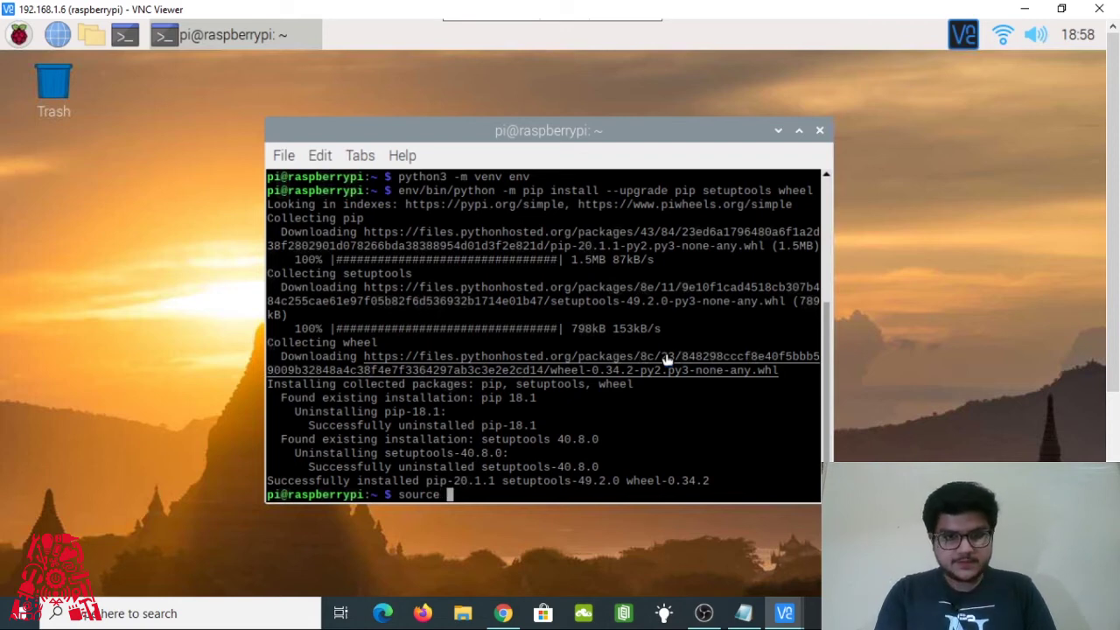
text( env)
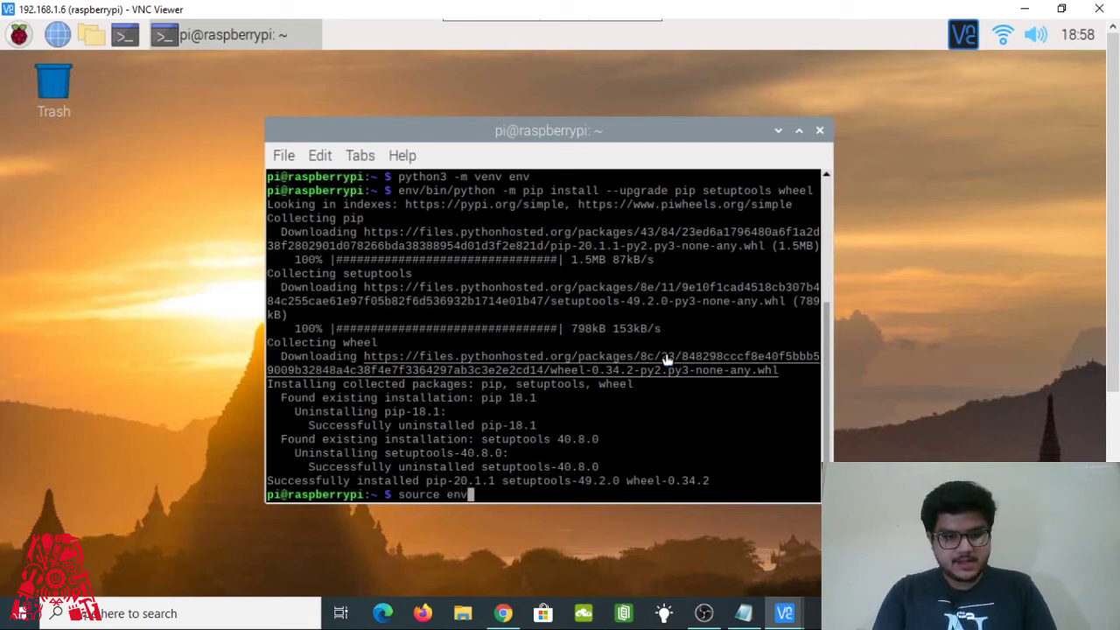
text(/)
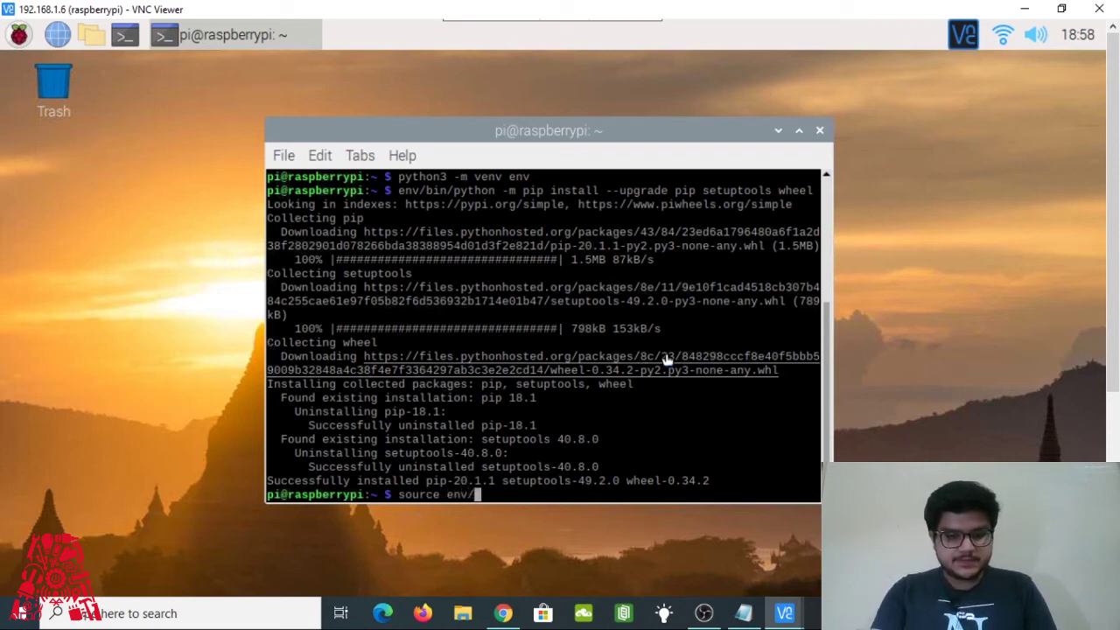
text(bin/)
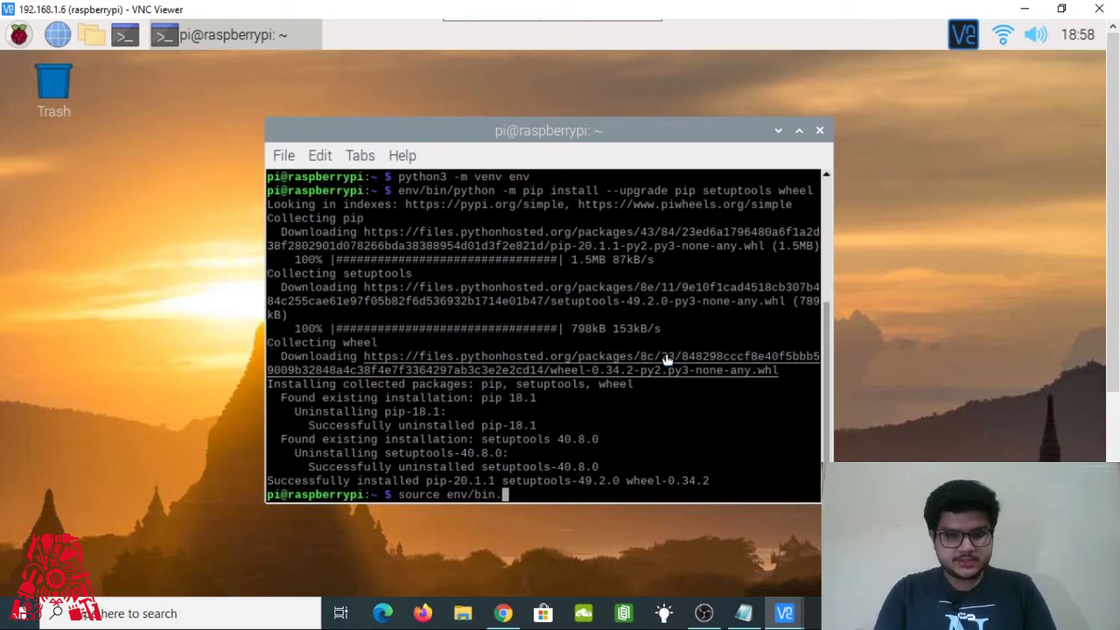
text(acti)
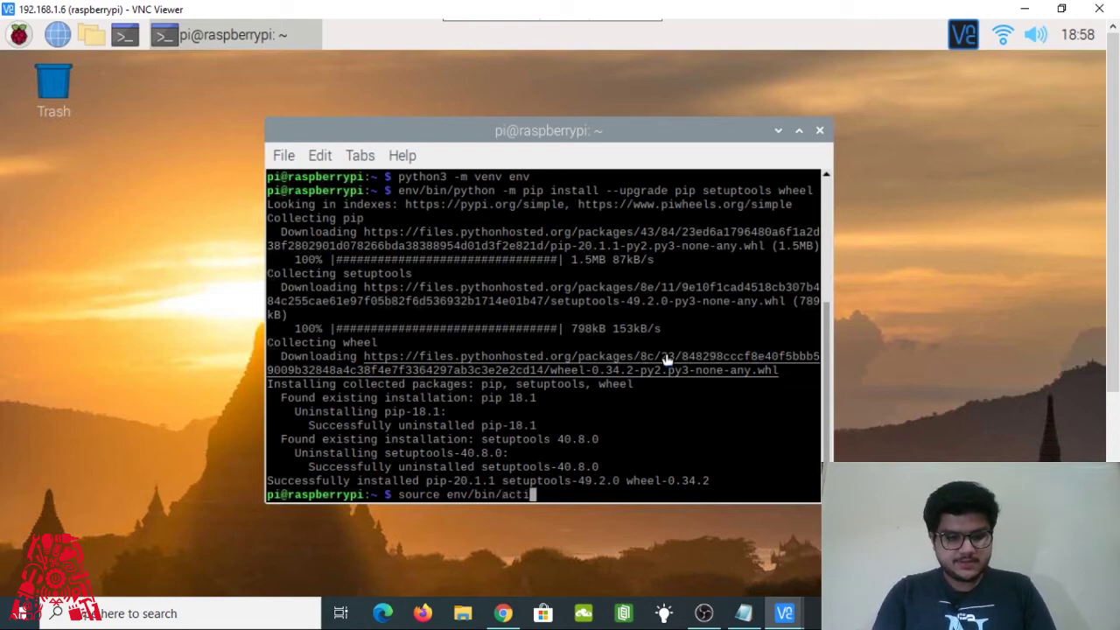
text(vate)
key(Return)
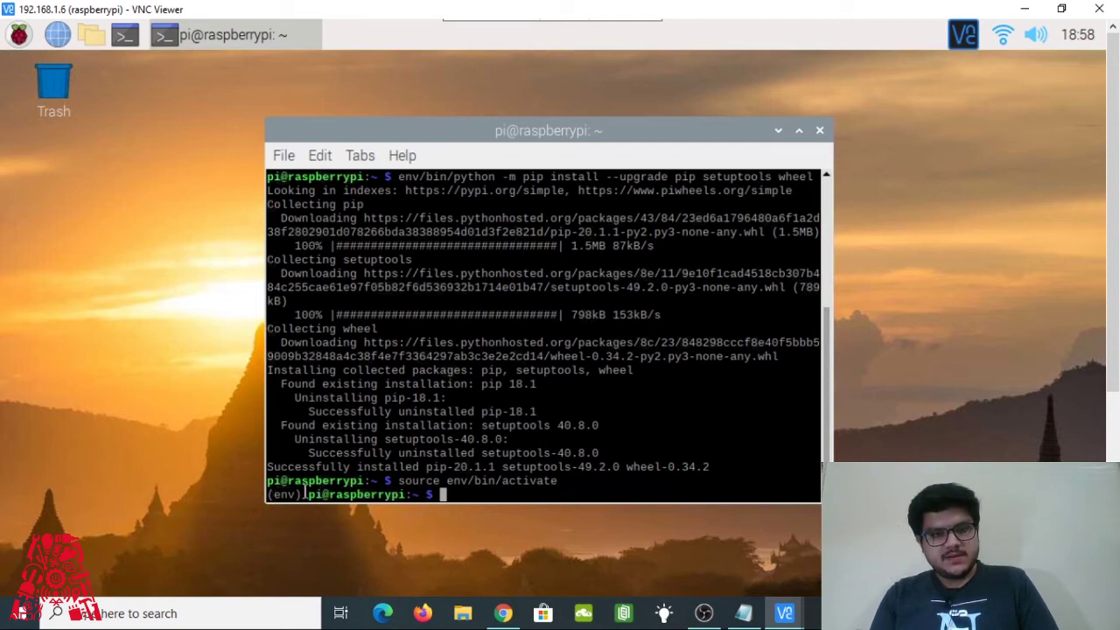
drag(303, 495, 262, 493)
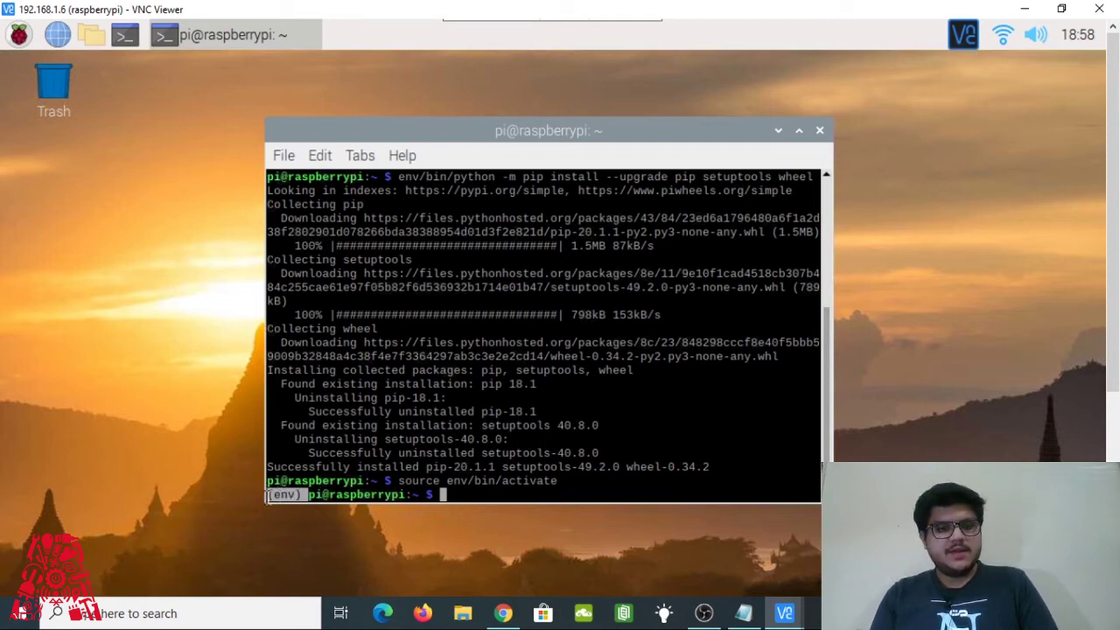
click(459, 497)
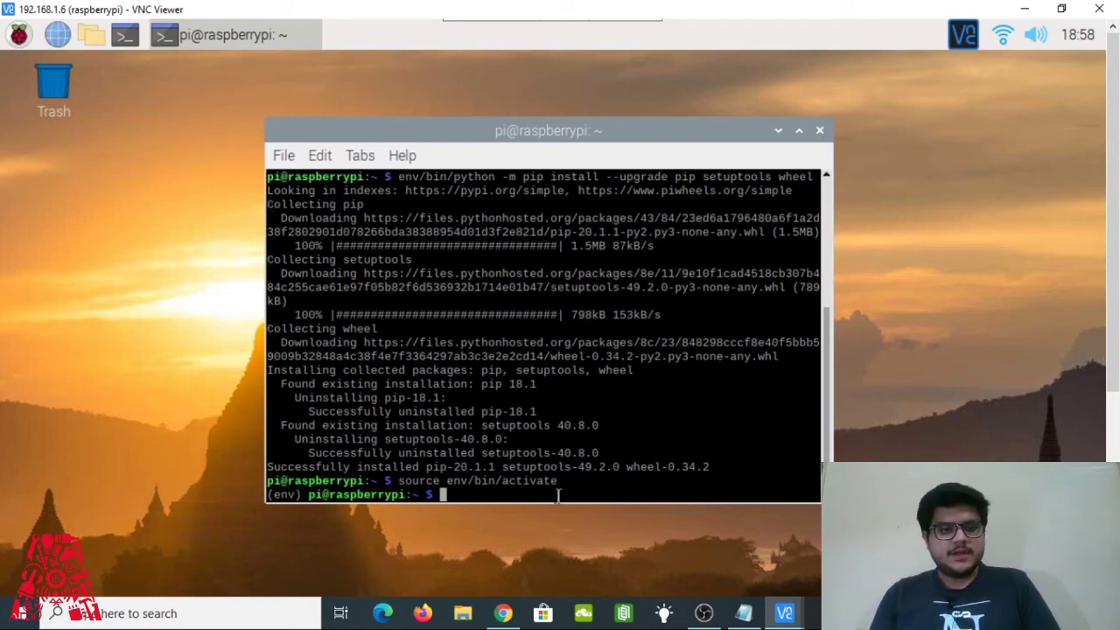
Step: Try to install the portaudio19-dev, libffi-dev and libssi-dev packages with sudo apt-get install
text(sudo)
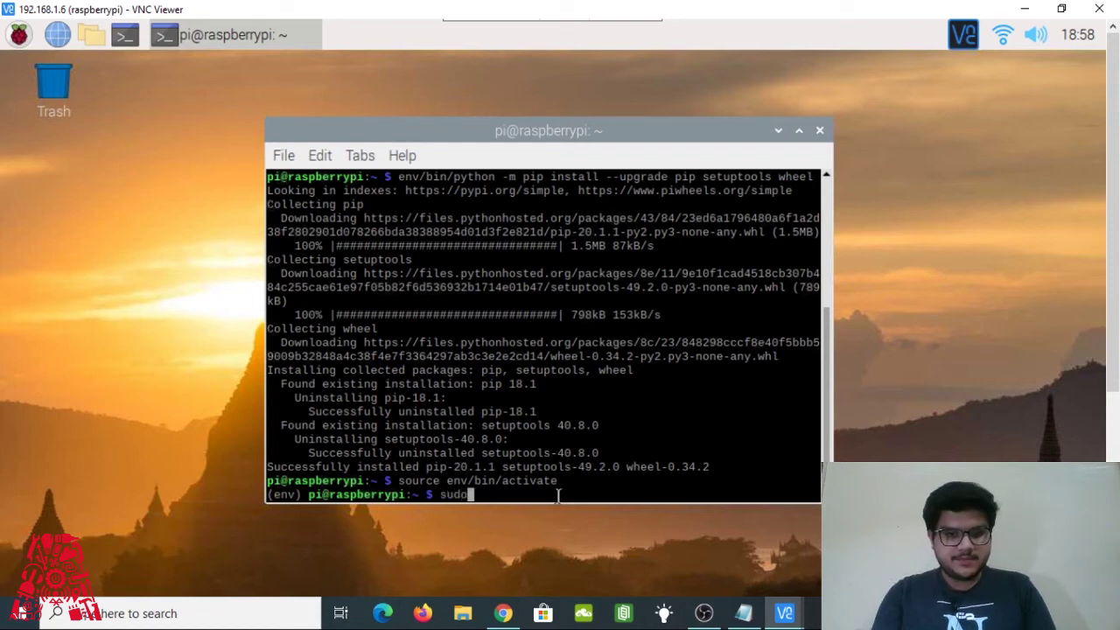
text( ap)
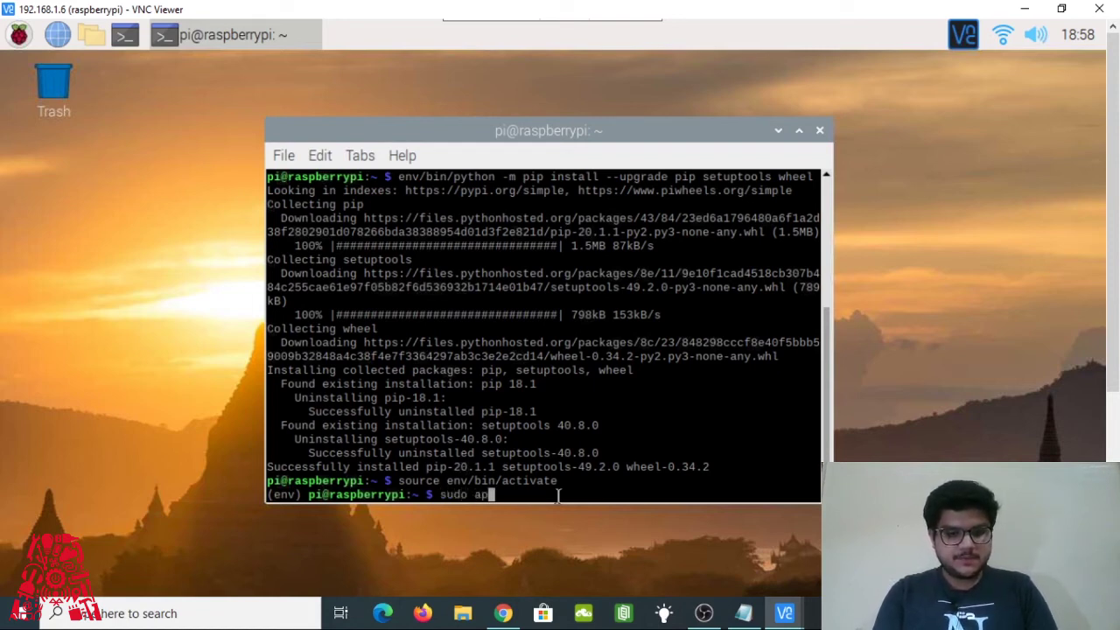
text(t-g)
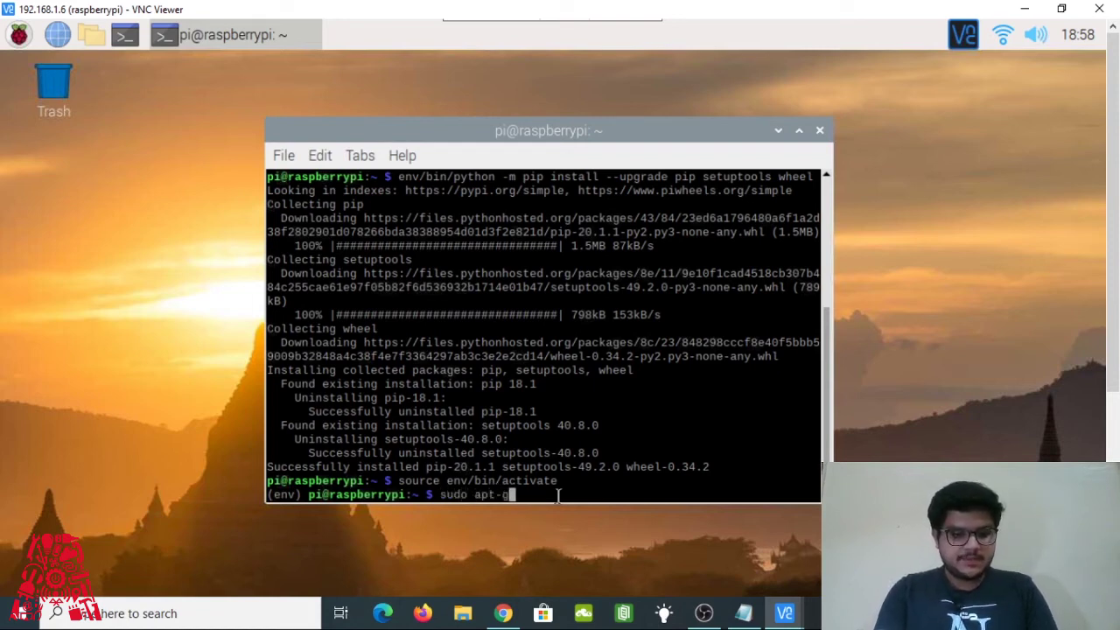
text(et inst)
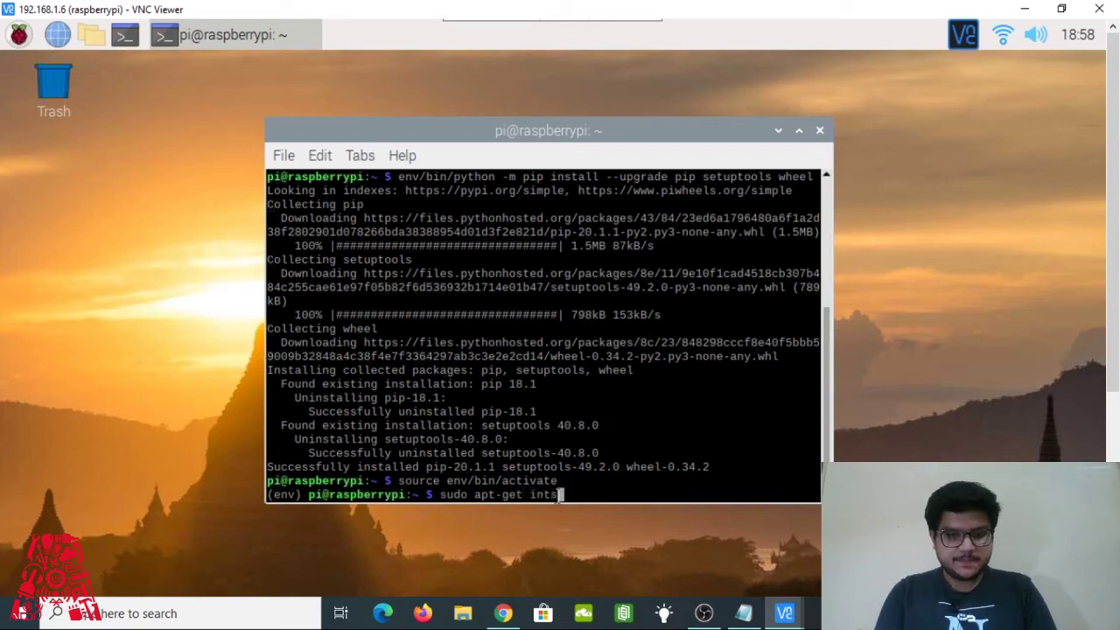
key(BackSpace)
key(BackSpace)
text(st)
key(BackSpace)
key(BackSpace)
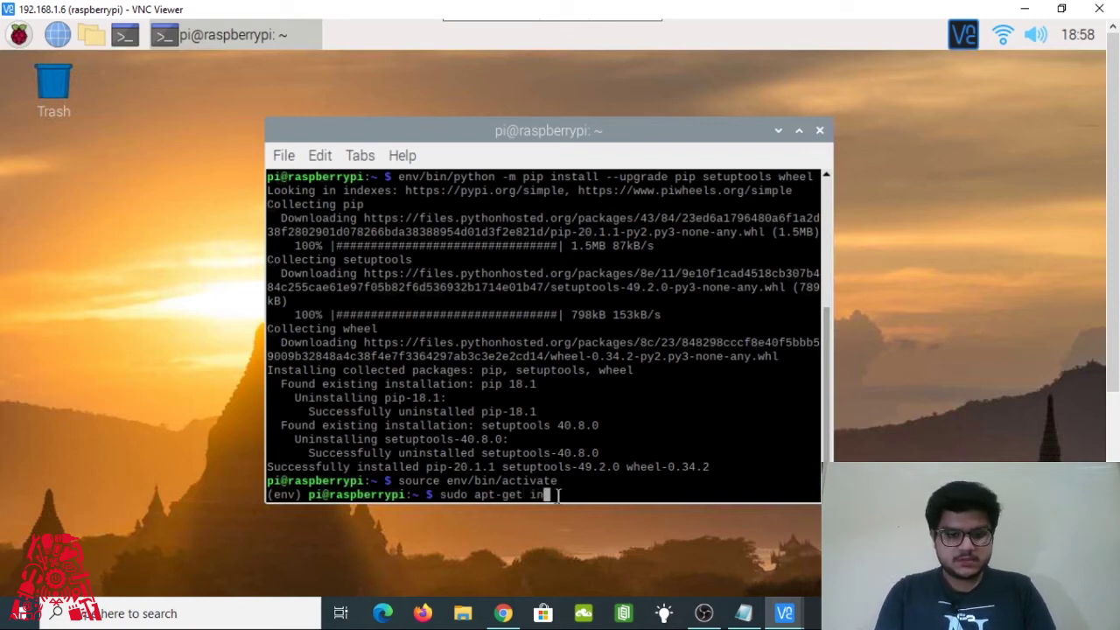
text(stalll )
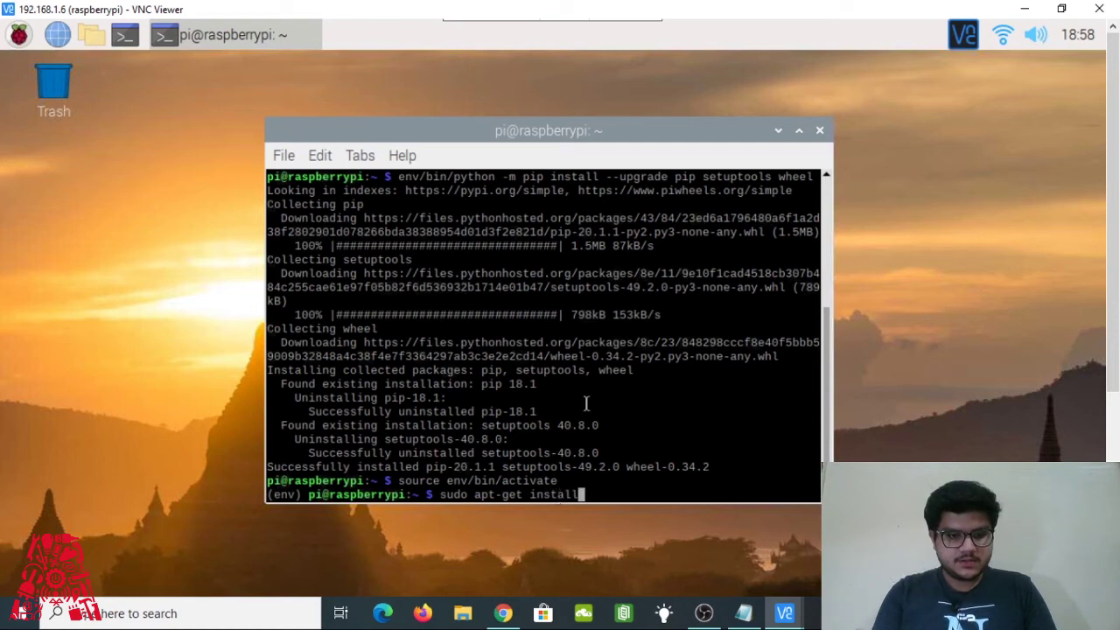
text(po)
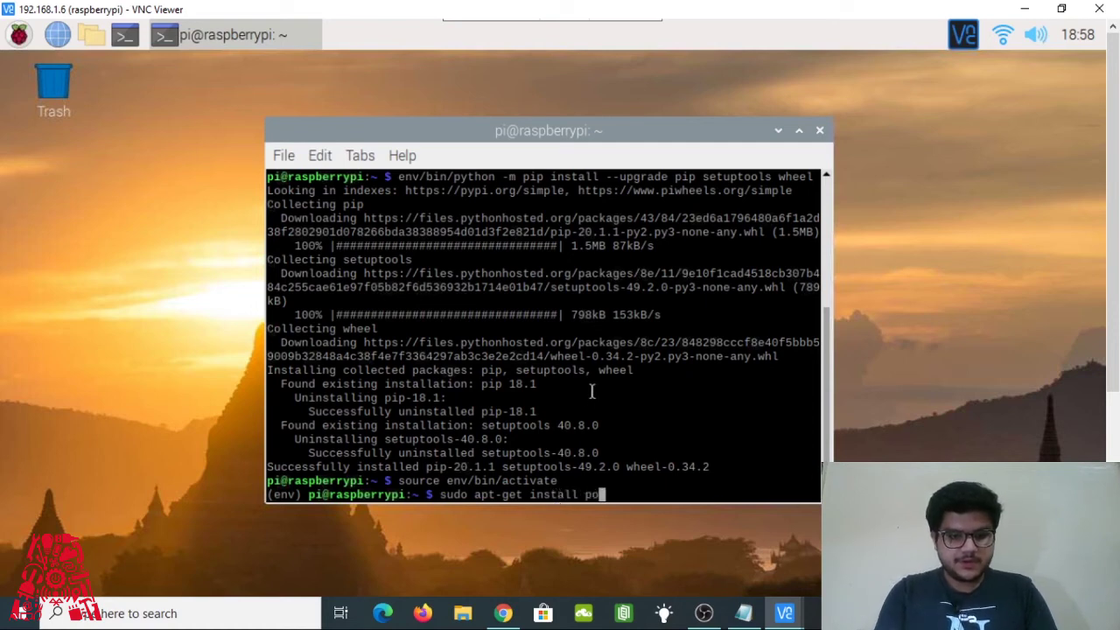
text(rtaudio)
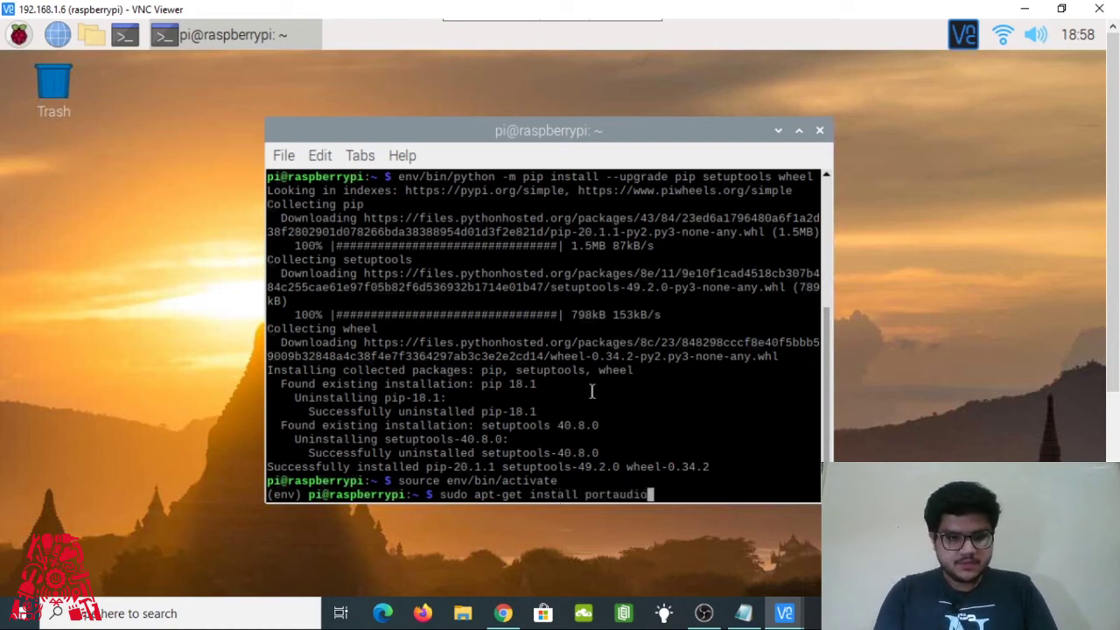
text(19-dev)
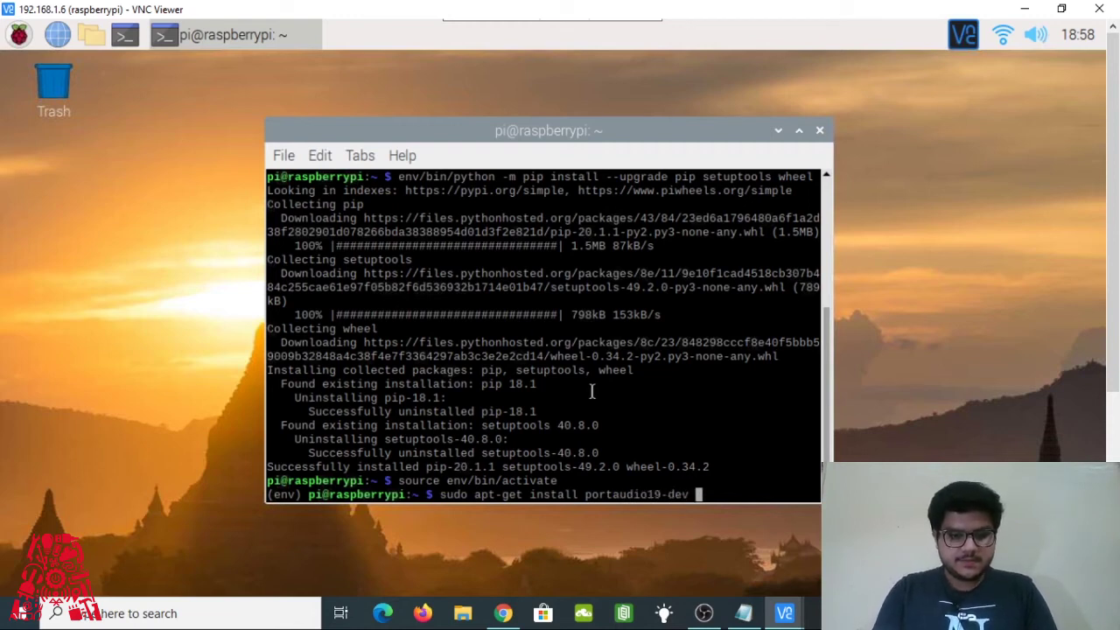
text( lib)
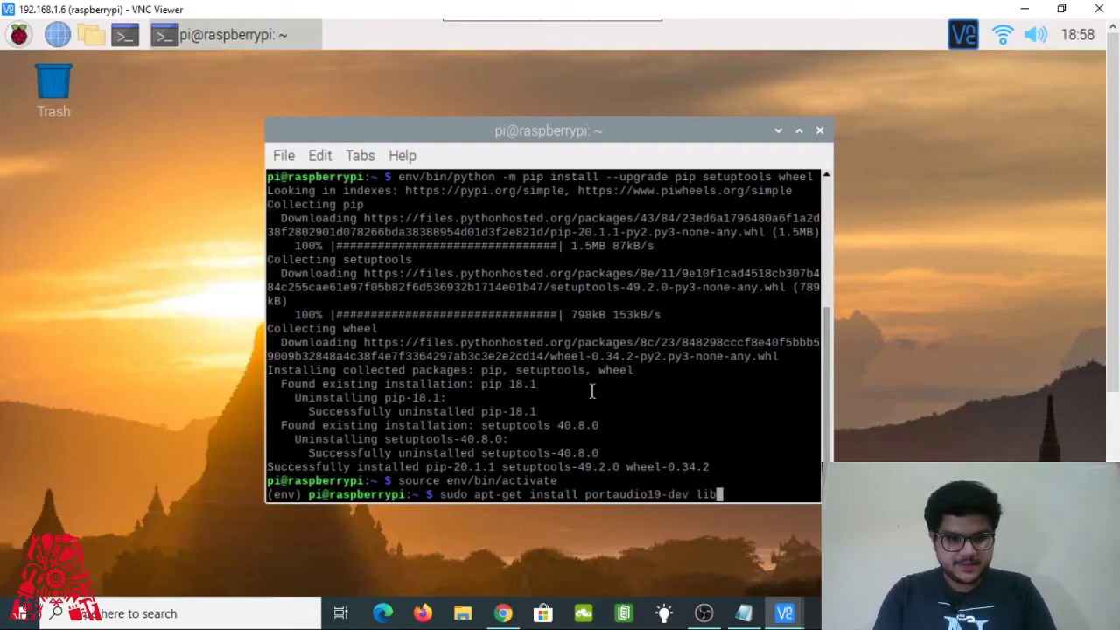
text(ffi-dev)
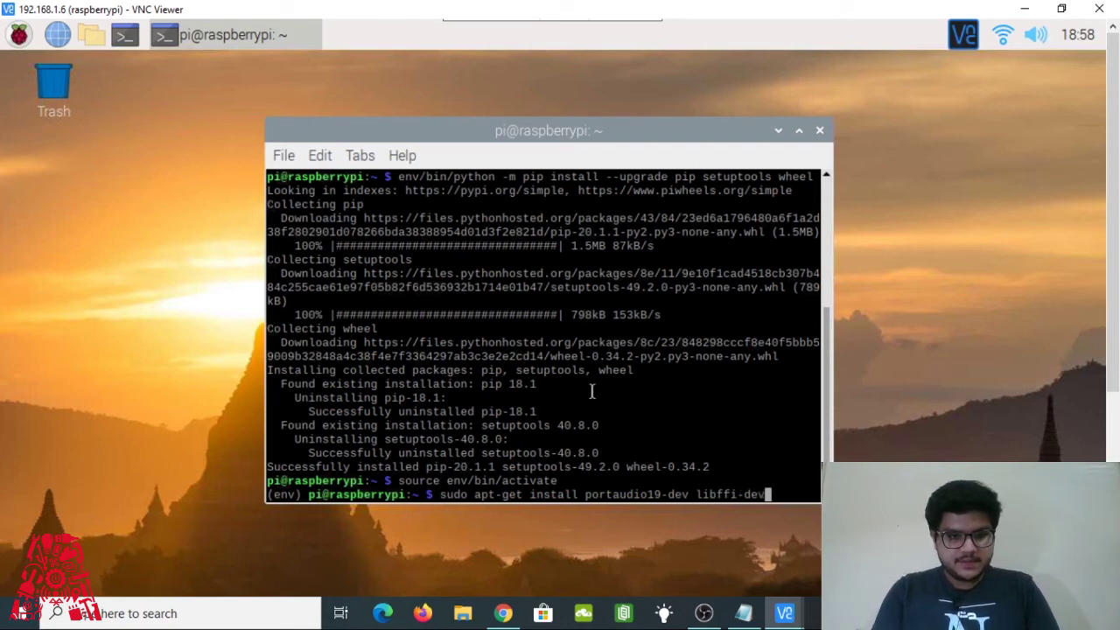
text( lib)
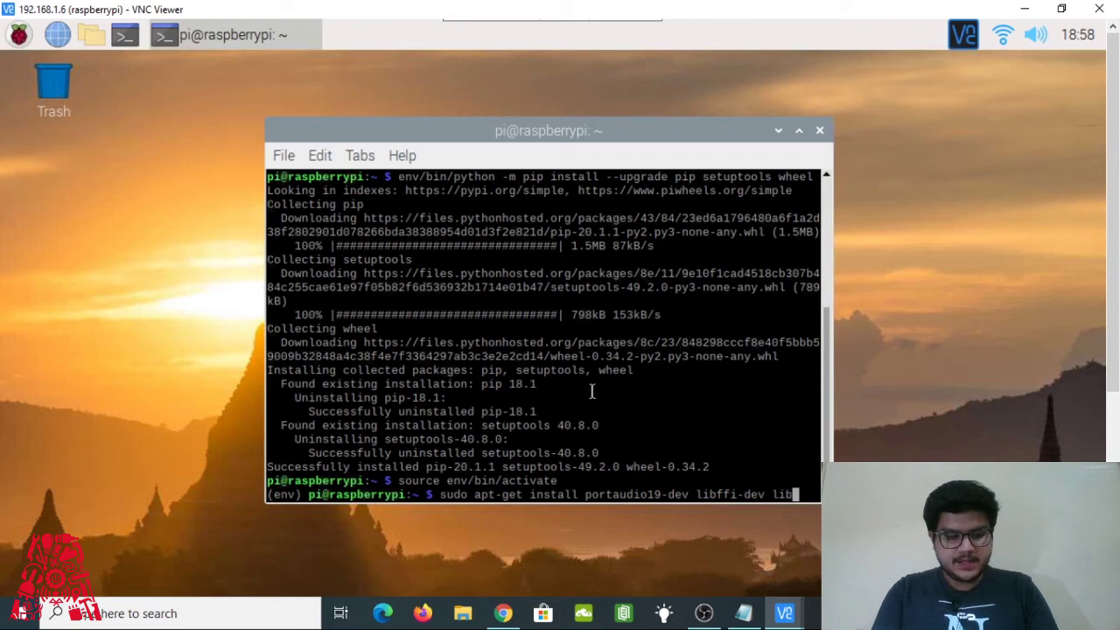
text(ssl-dev)
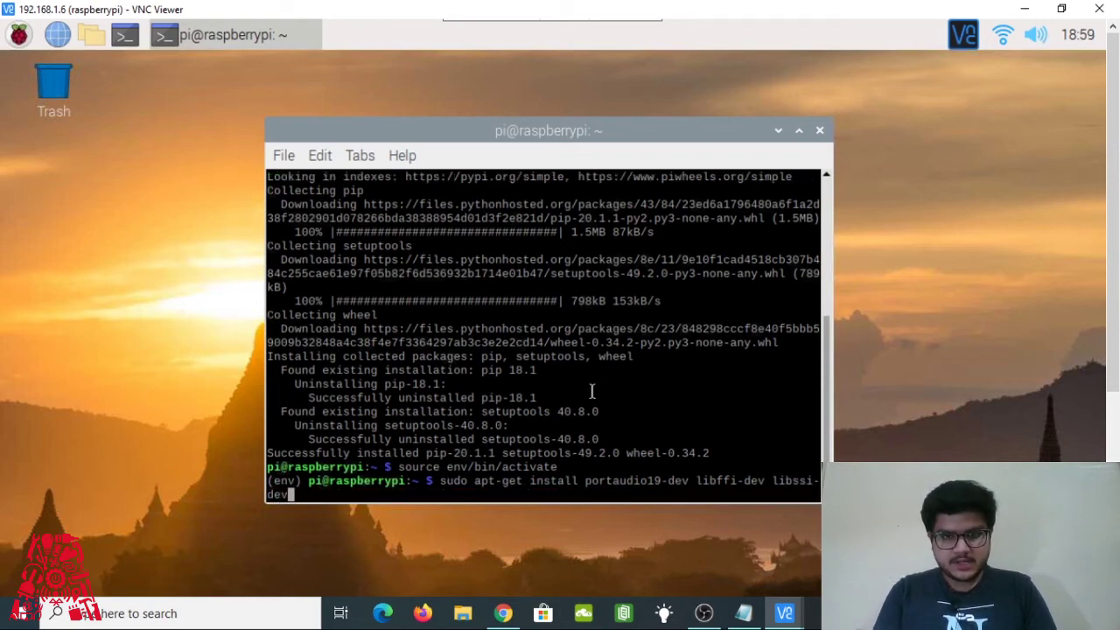
key(Return)
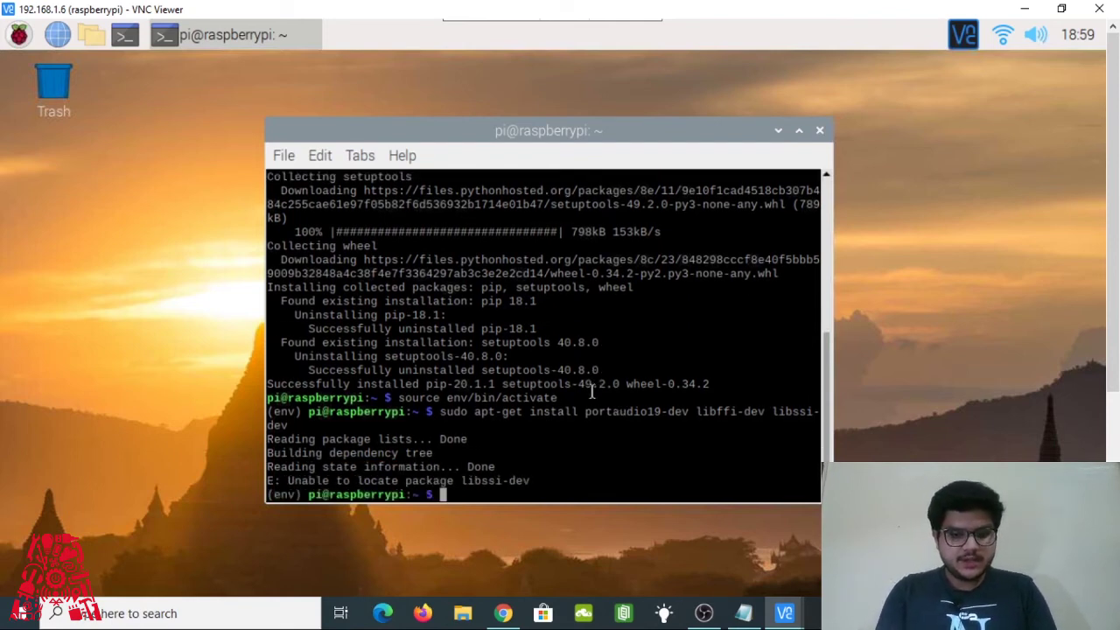
Step: Install the Google Assistant SDK with its samples by running python -m pip install --upgrade google-assistant-sdk[samples] in the env virtual environment
text(py)
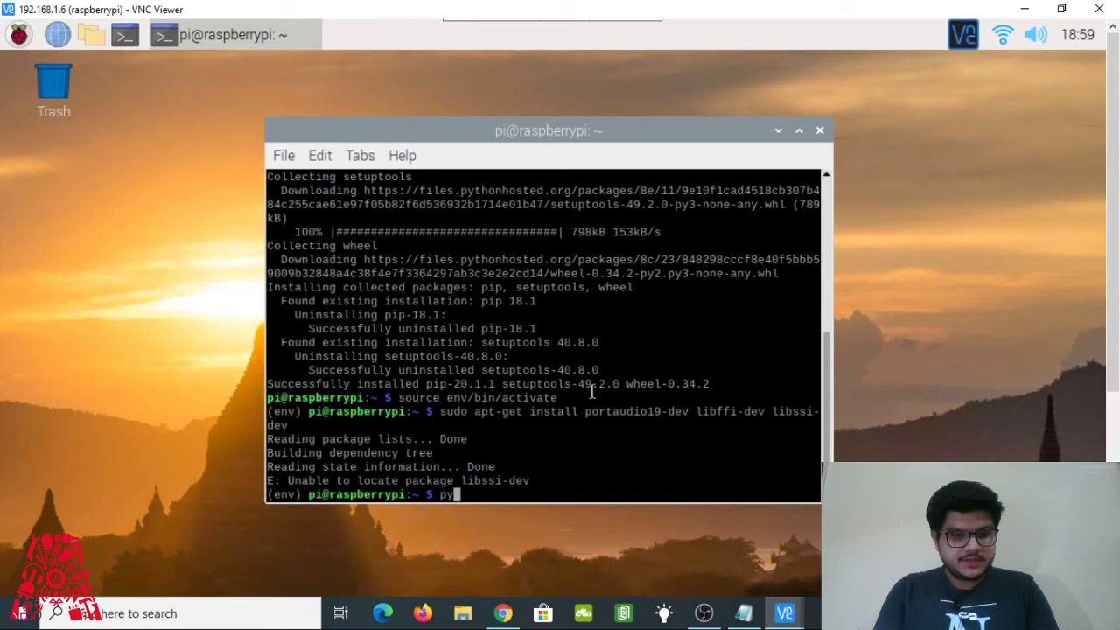
text(t)
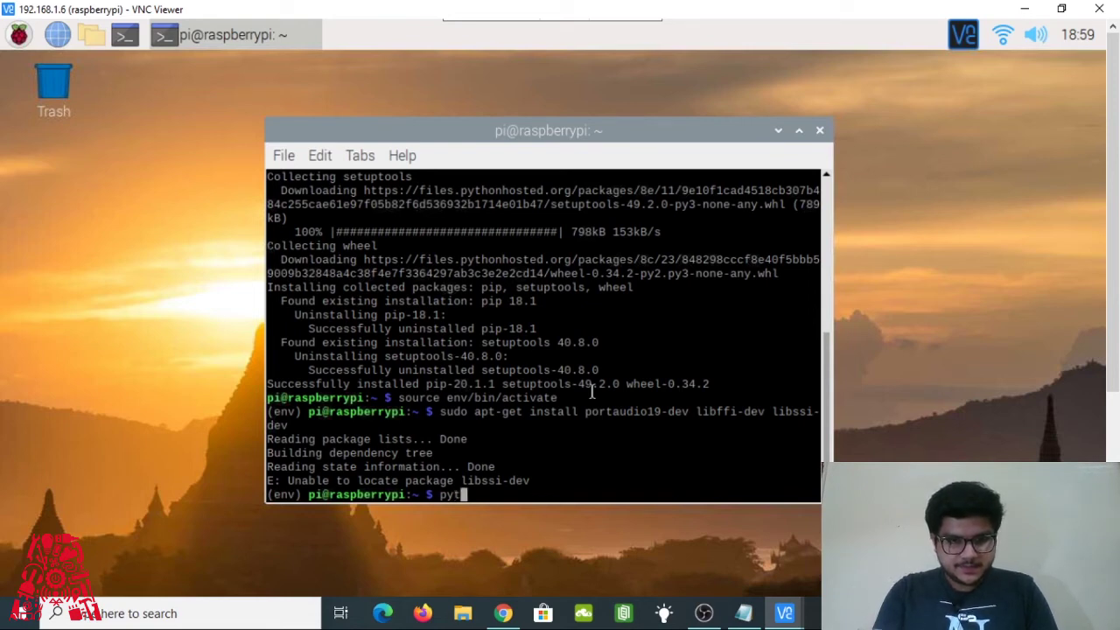
text(hon )
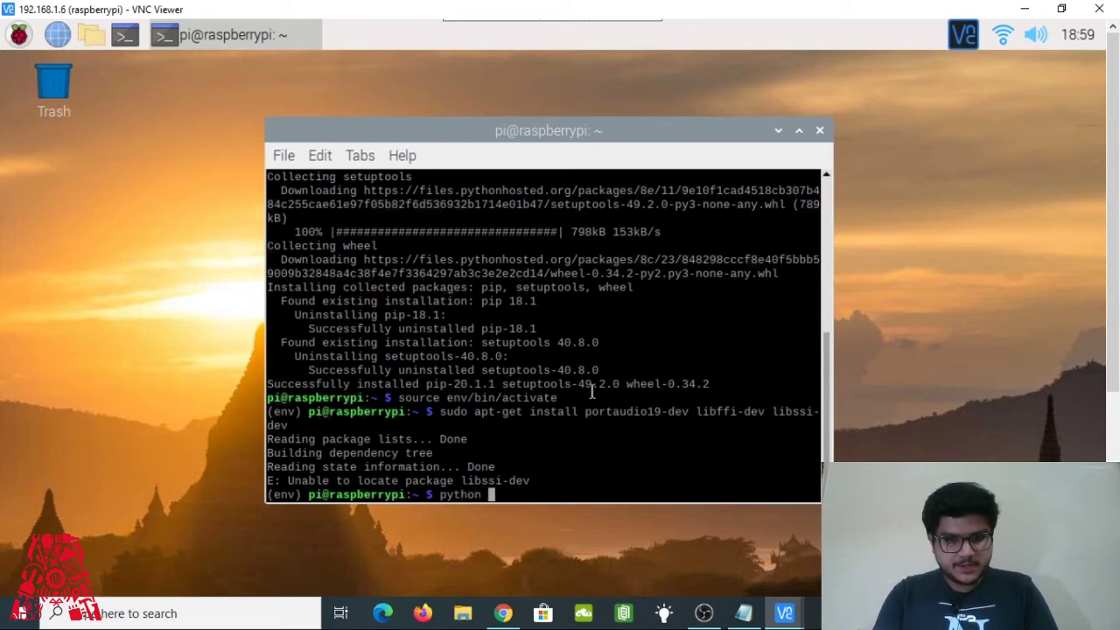
text(-m )
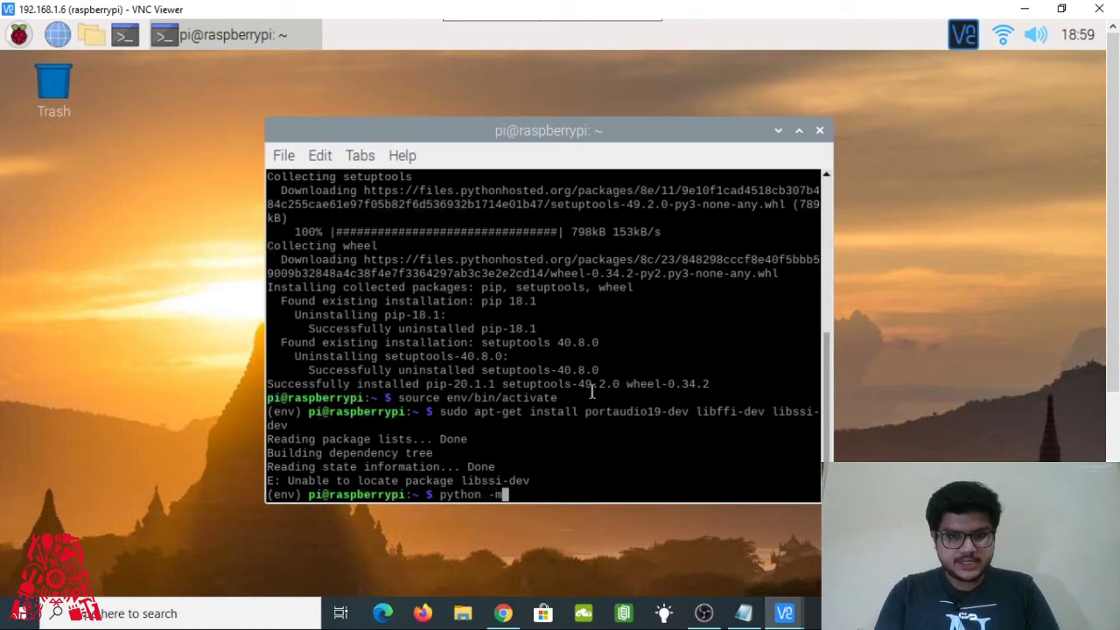
text(pip )
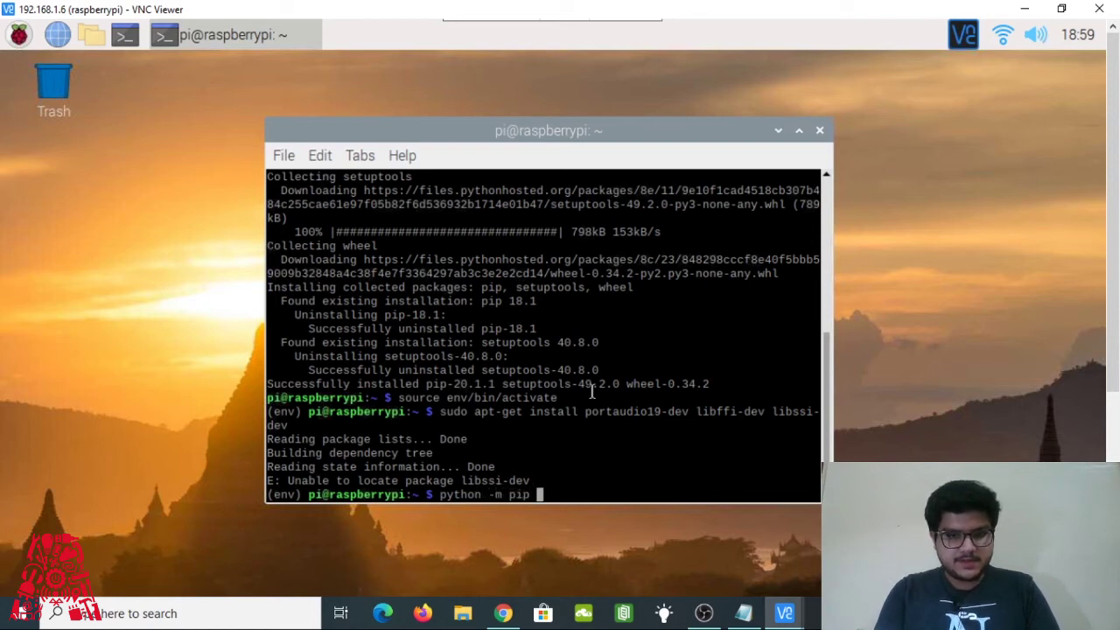
text(install )
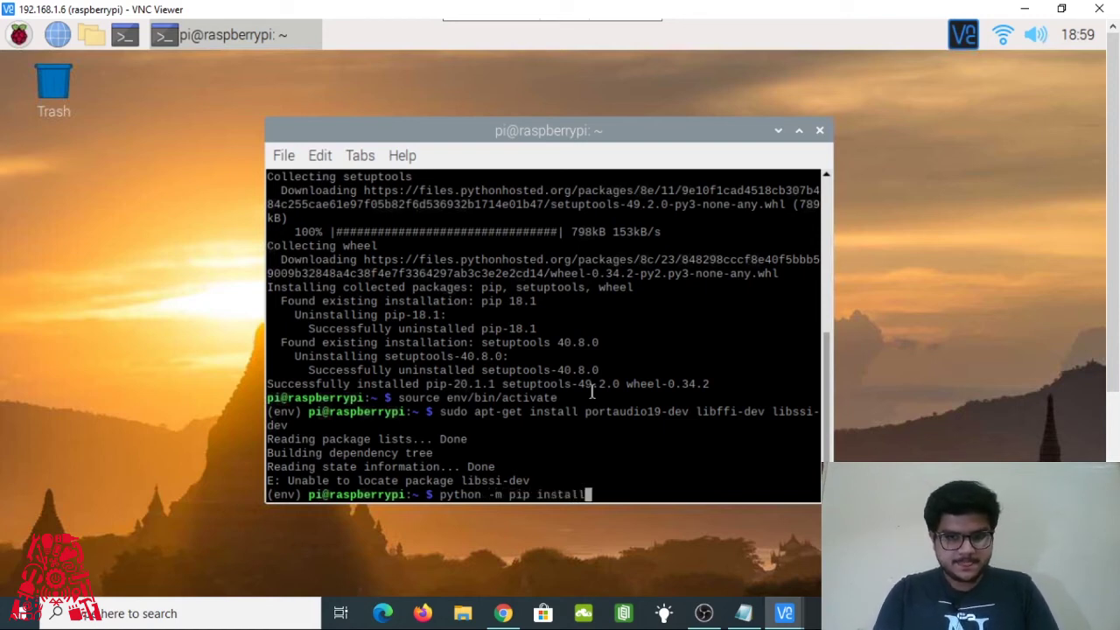
text(-- )
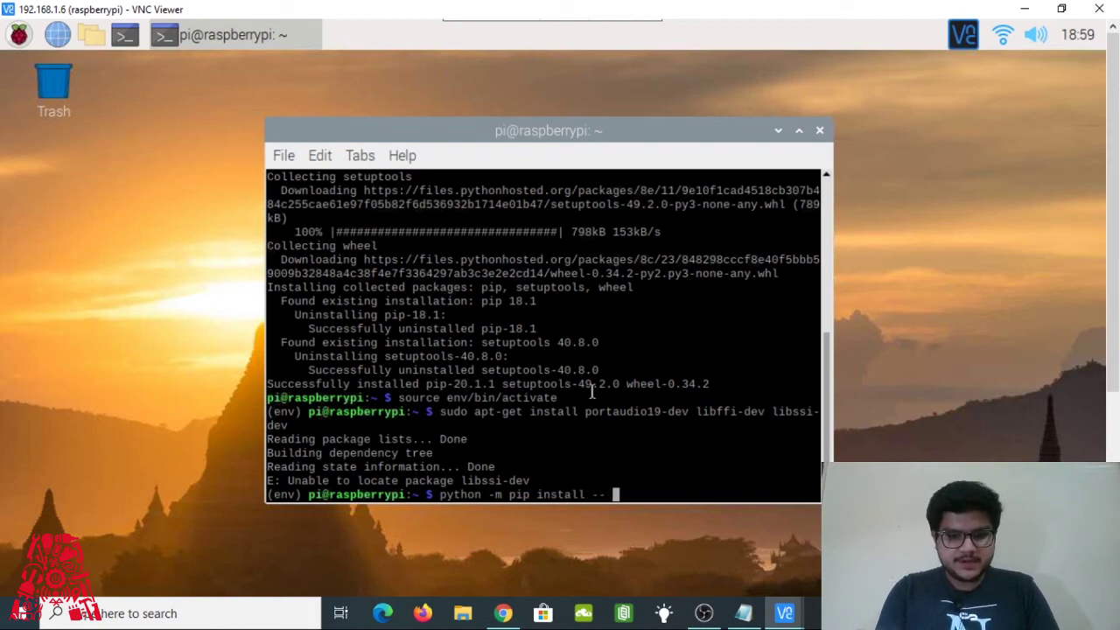
text(upgra)
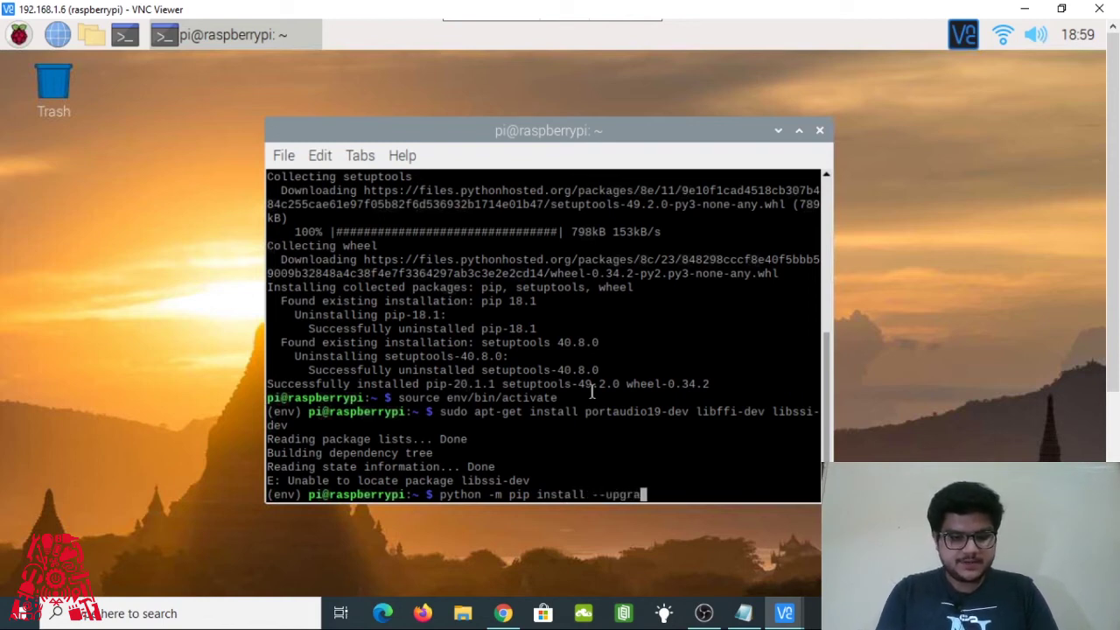
text(de google)
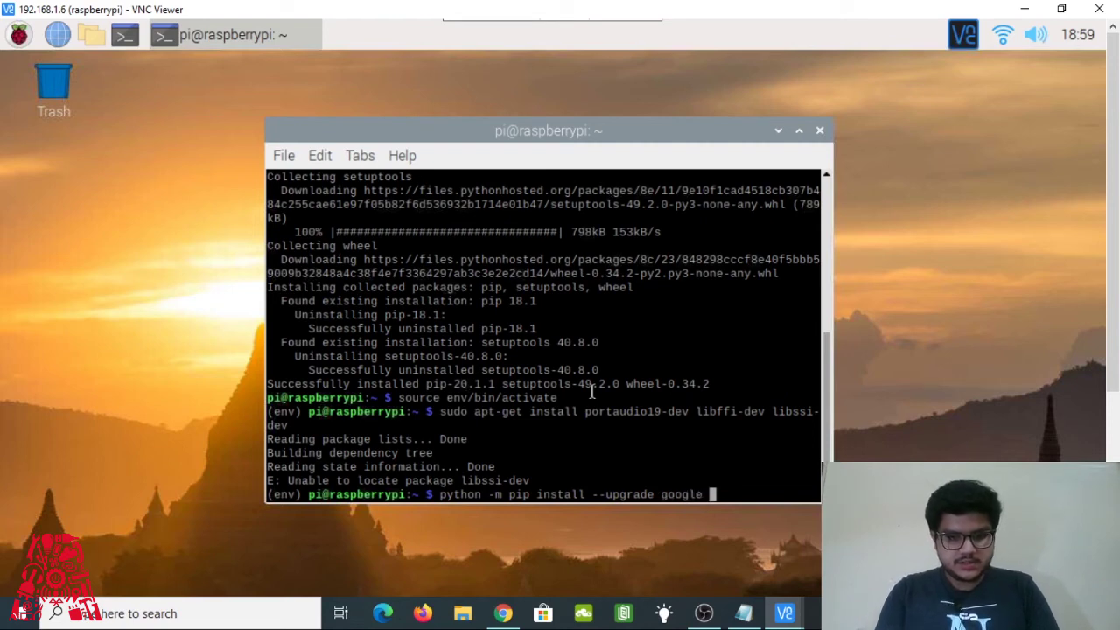
key(BackSpace)
text(-assis)
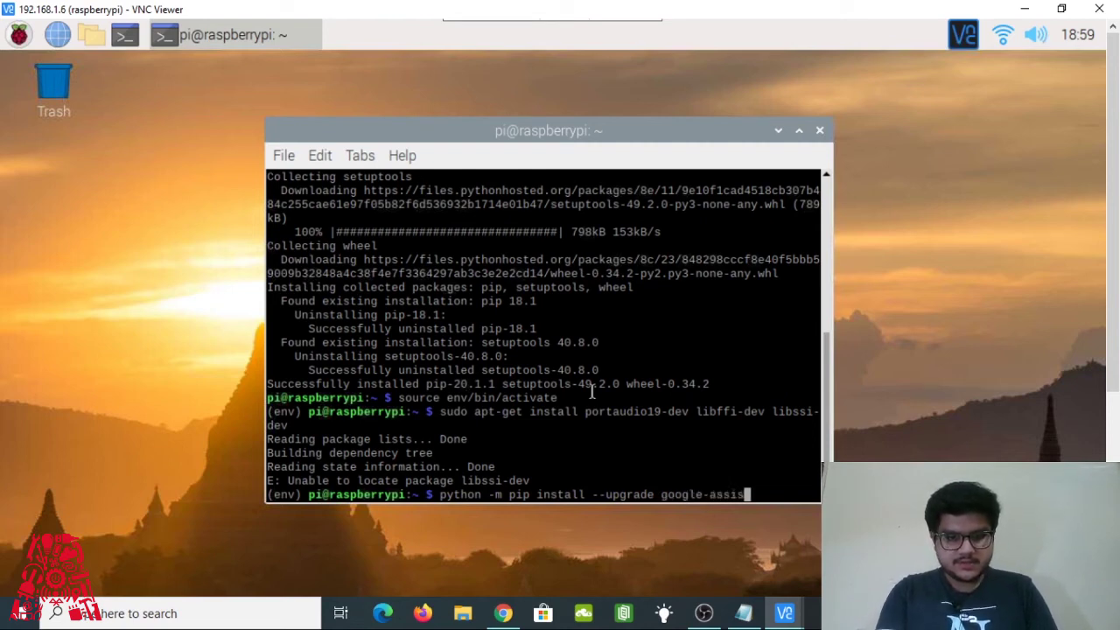
text(tant)
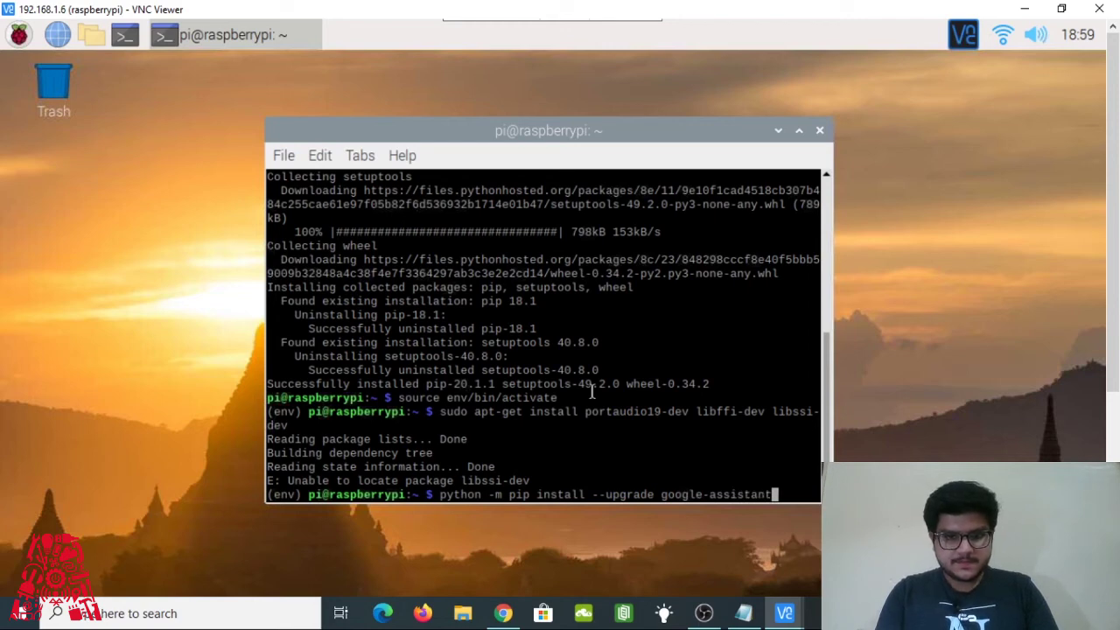
text(-)
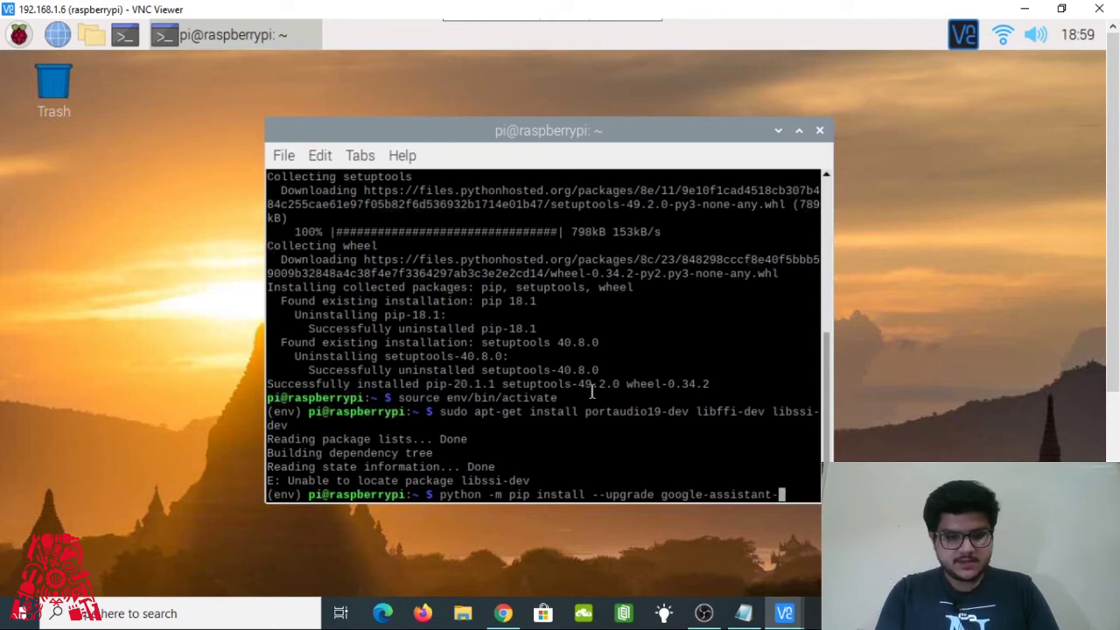
text(sdk)
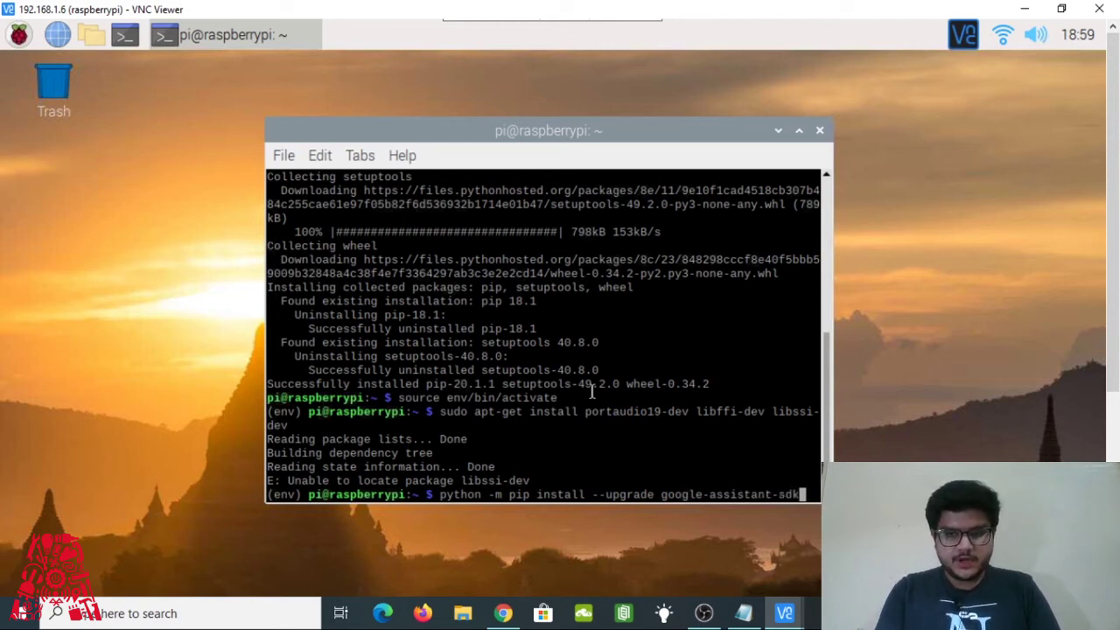
text([)
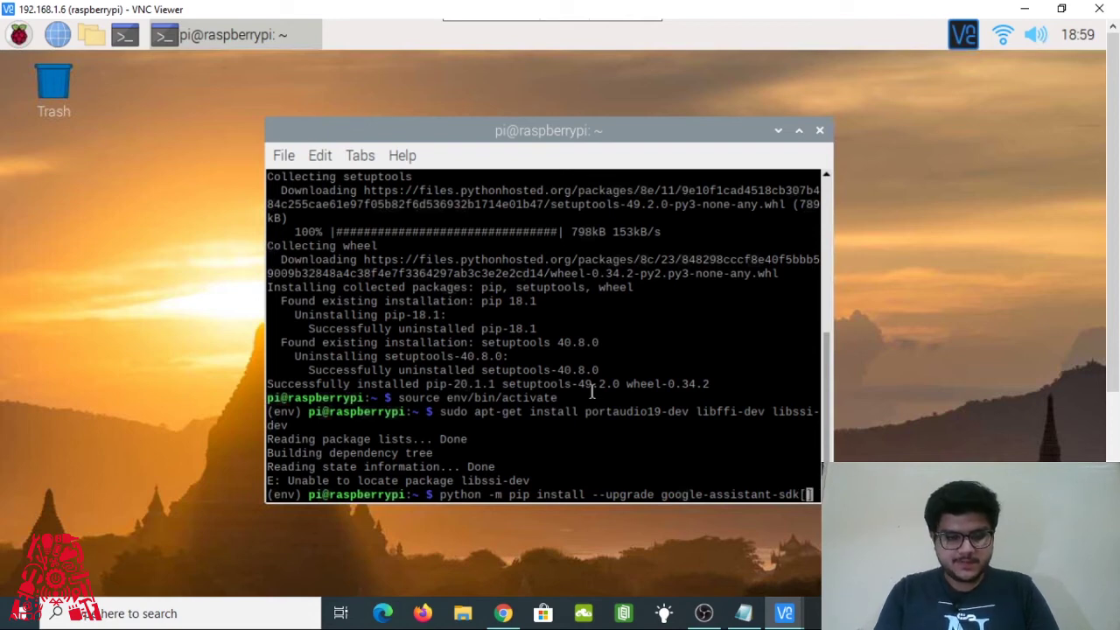
text(sam)
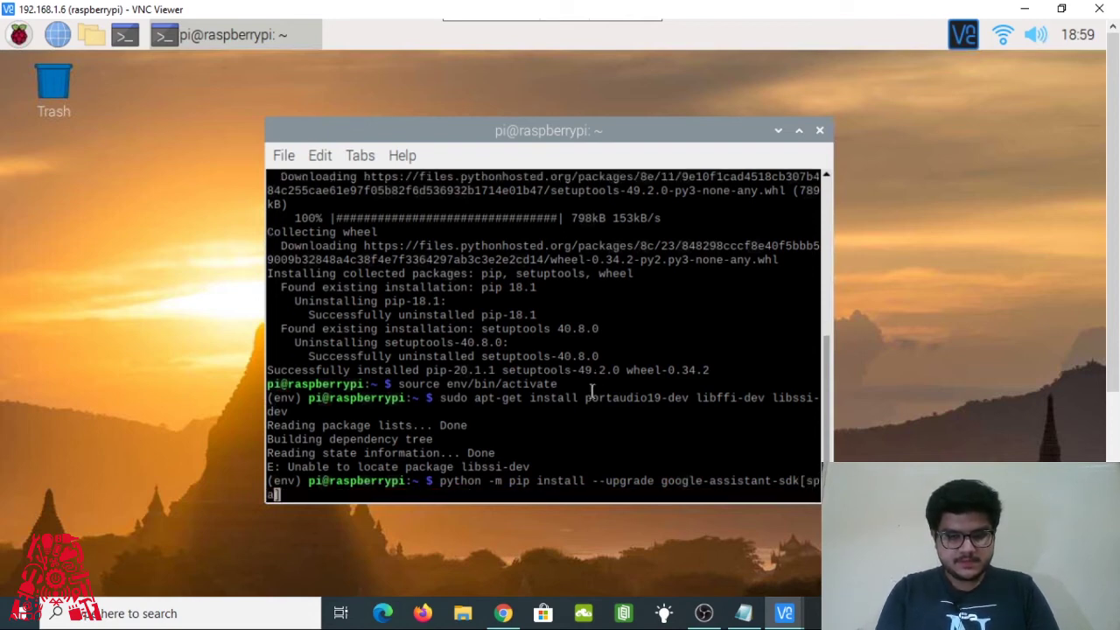
text(p)
key(BackSpace)
key(BackSpace)
key(BackSpace)
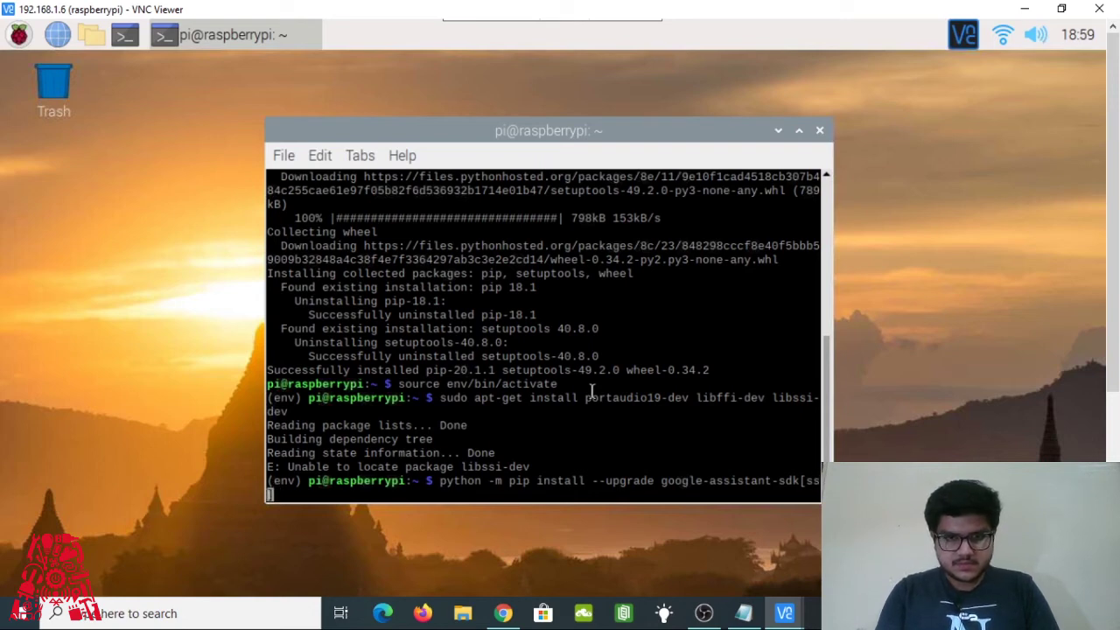
key(BackSpace)
text(samples)
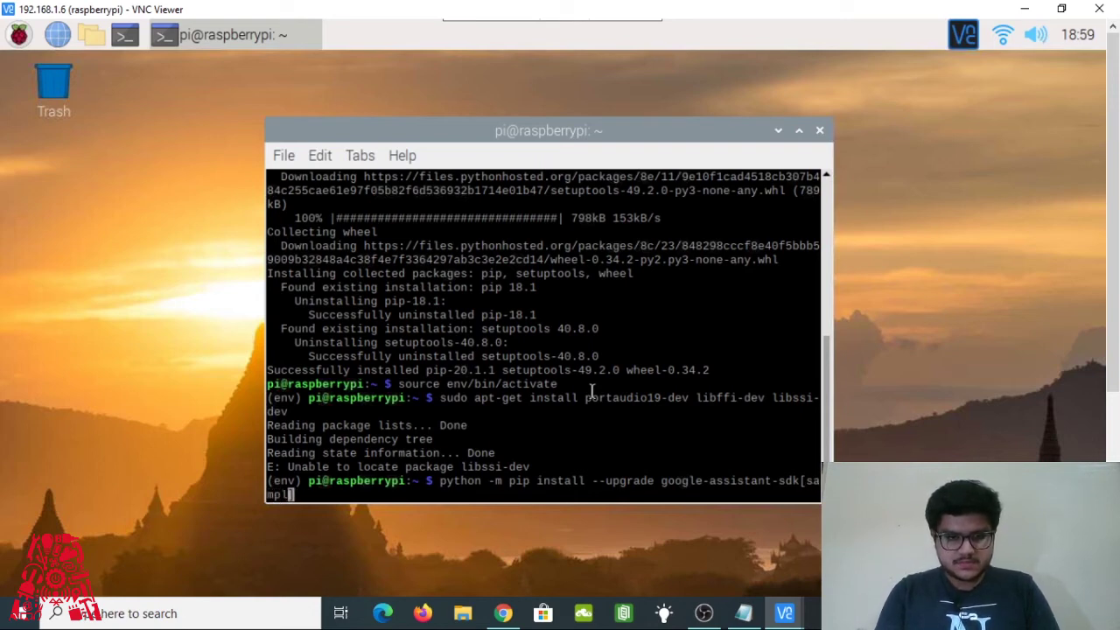
text(])
key(Return)
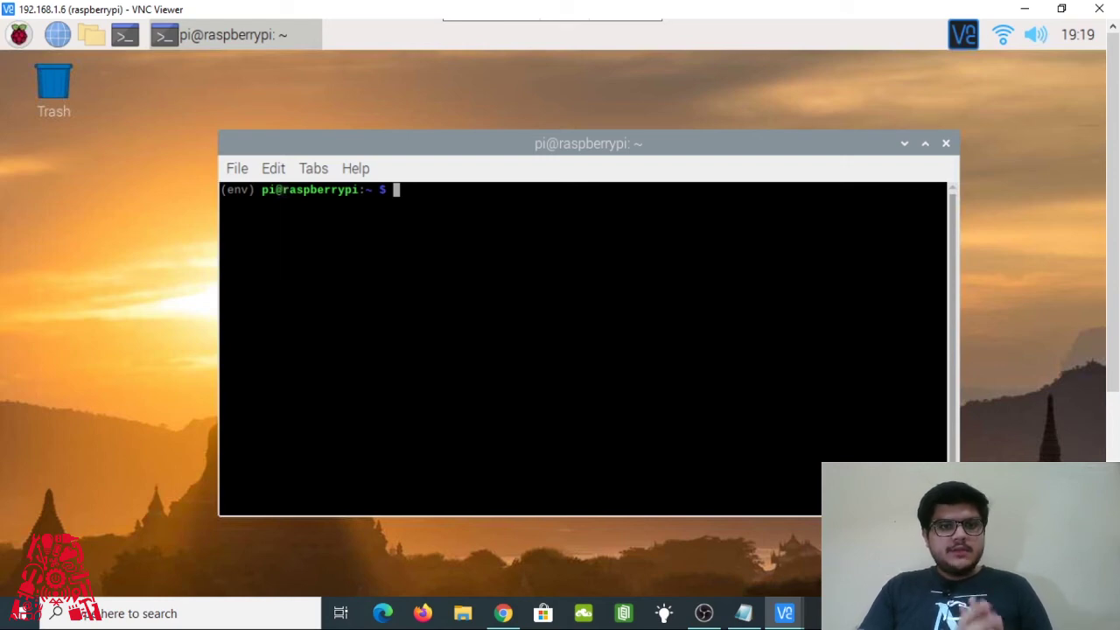
Step: Open the /home/pi folder to check the client_secret file stored there, and close the file manager
click(94, 37)
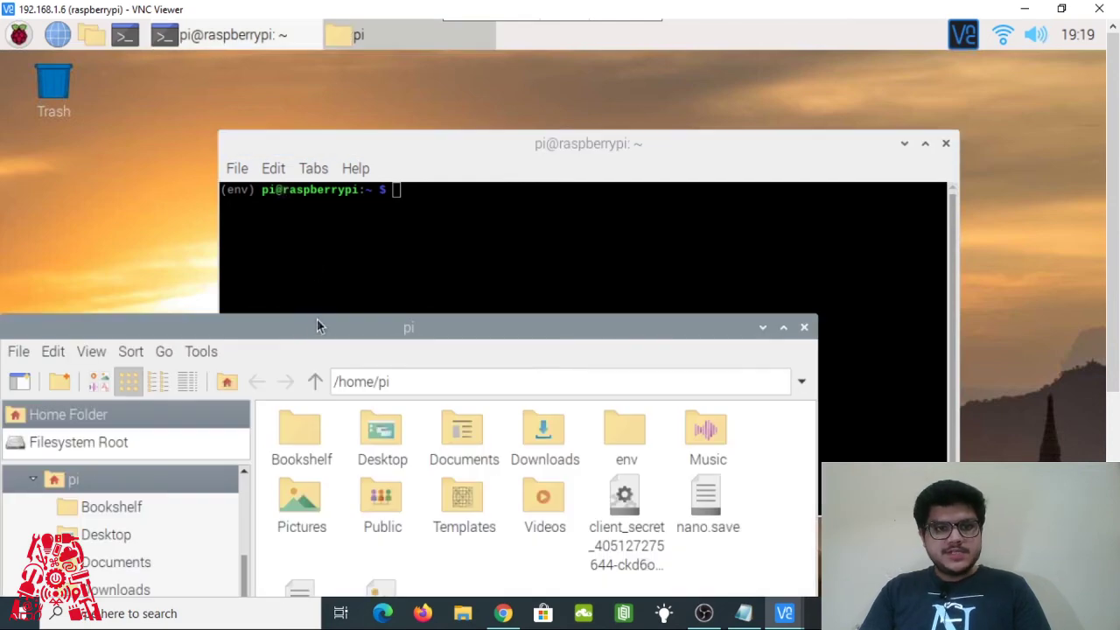
drag(316, 328, 540, 85)
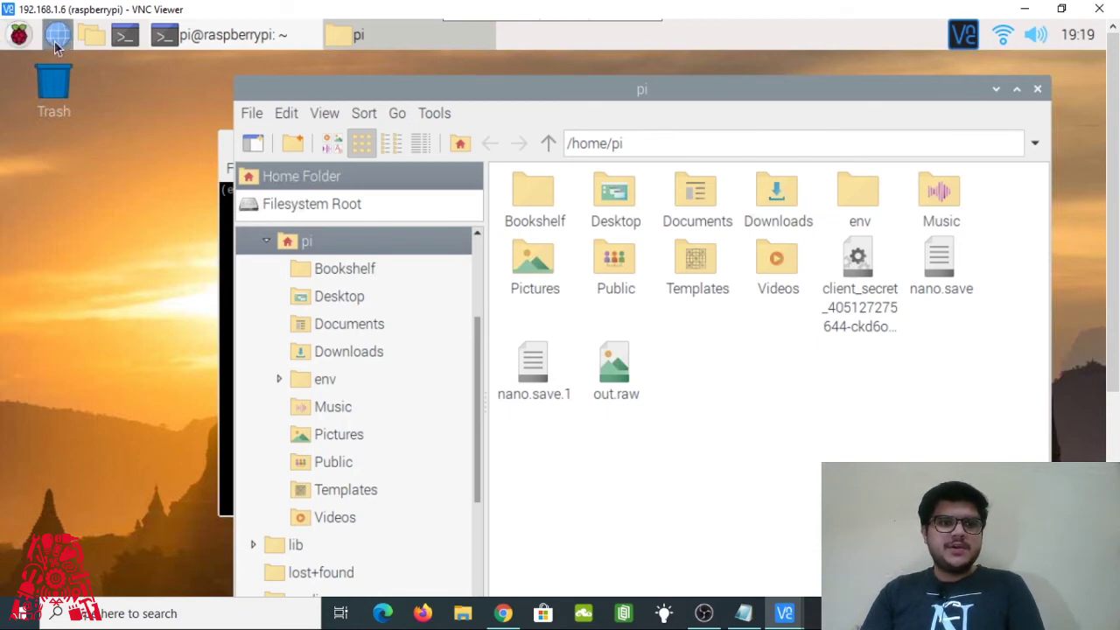
right_click(860, 292)
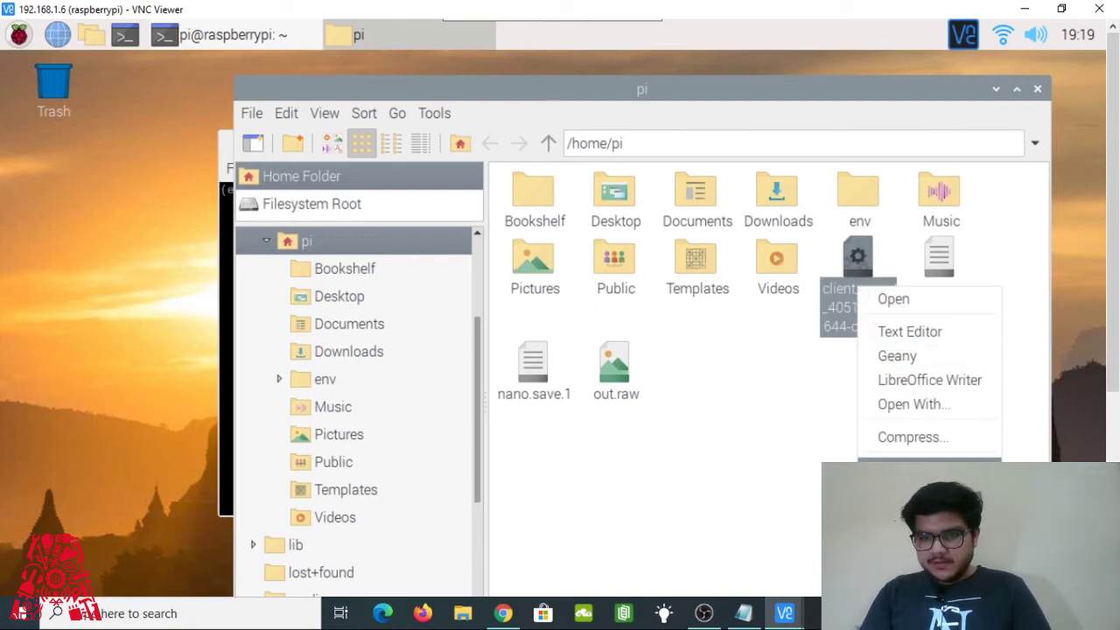
key(Escape)
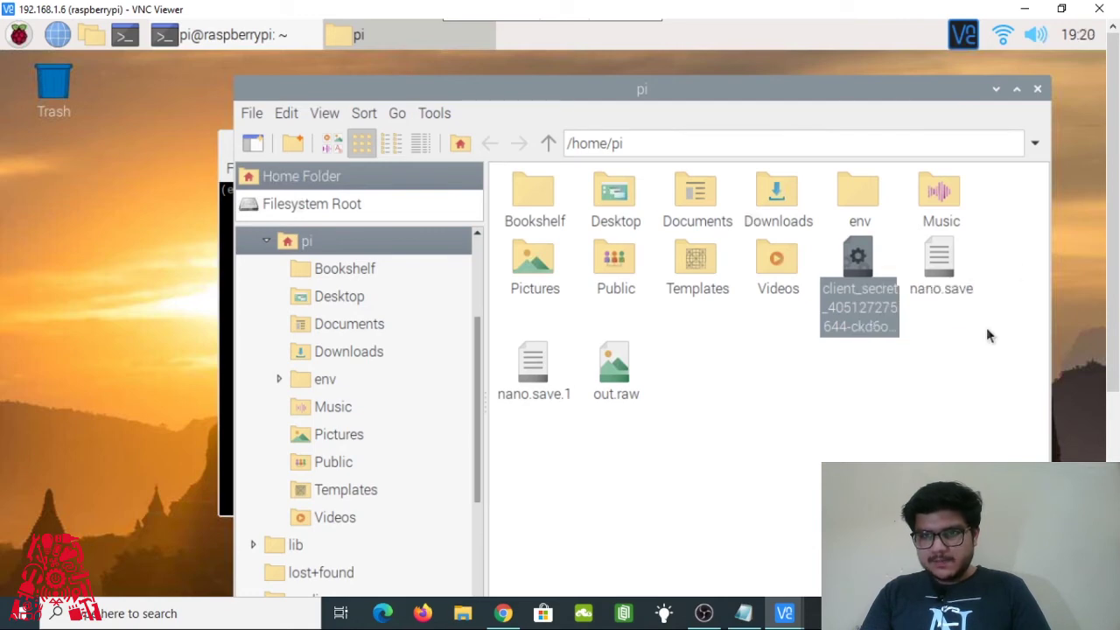
click(1038, 91)
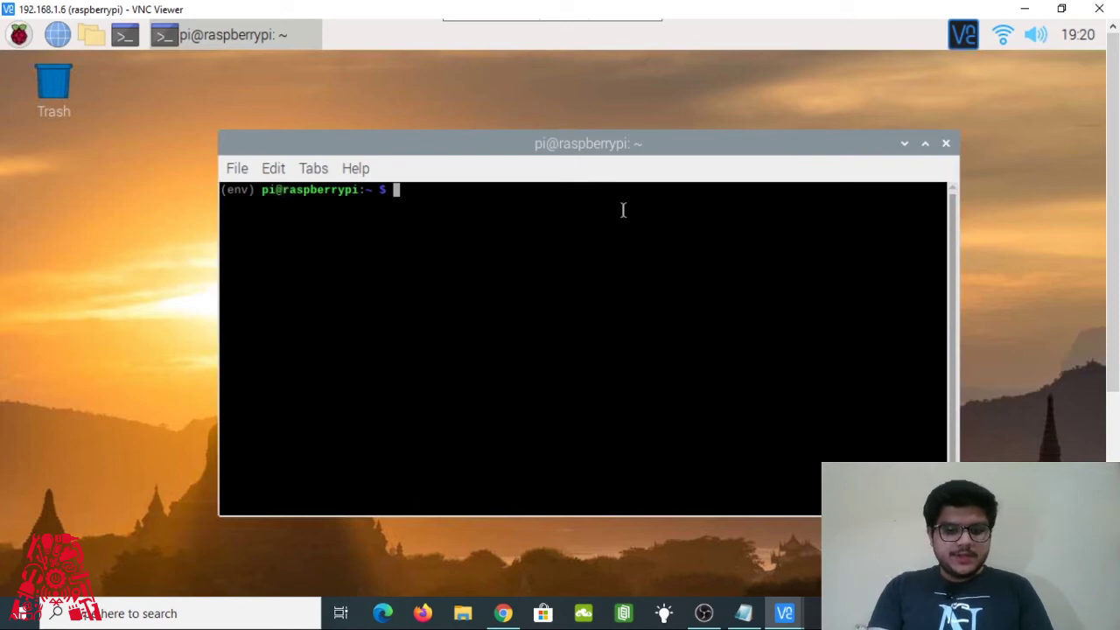
Step: Install the OAuth authorization tool by running python -m pip install --upgrade google-auth-oauthlib[tool] in the env virtual environment
text(python)
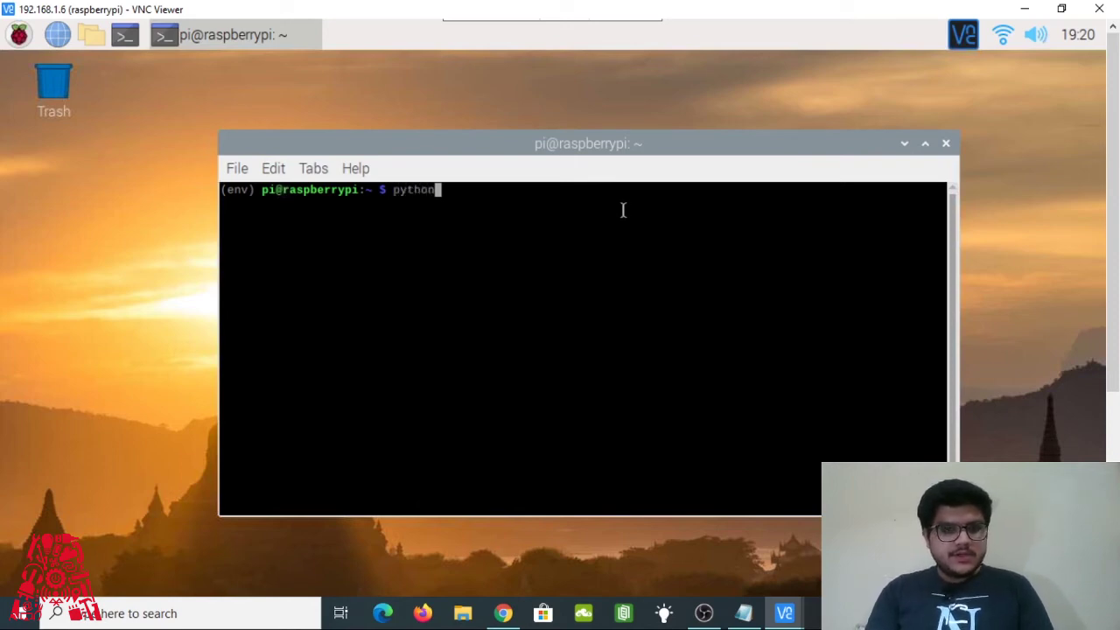
text( -m)
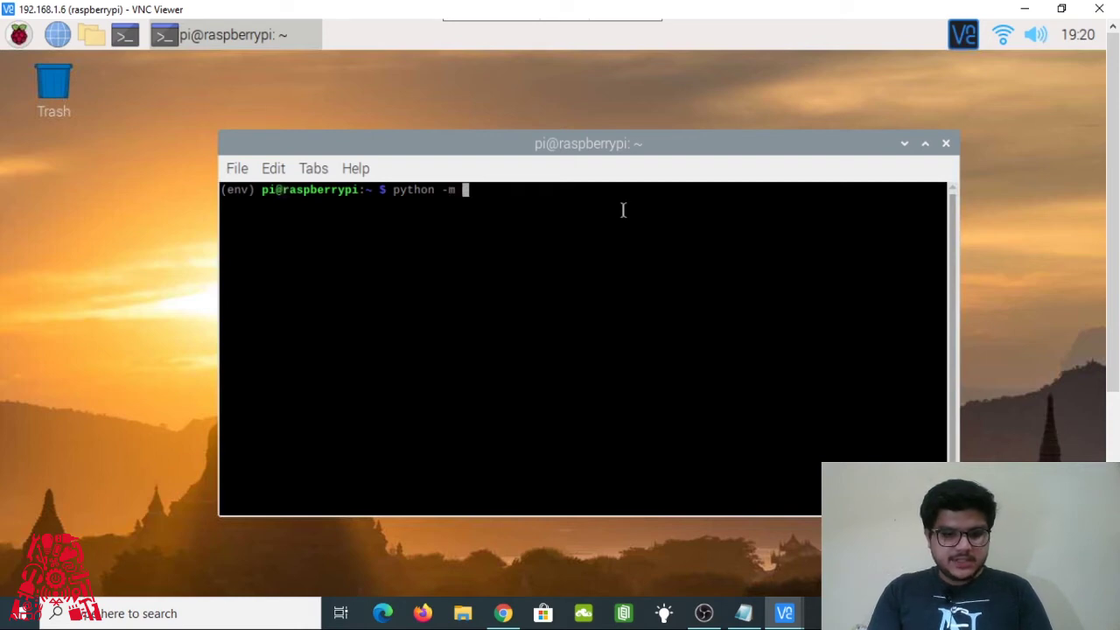
text( pip )
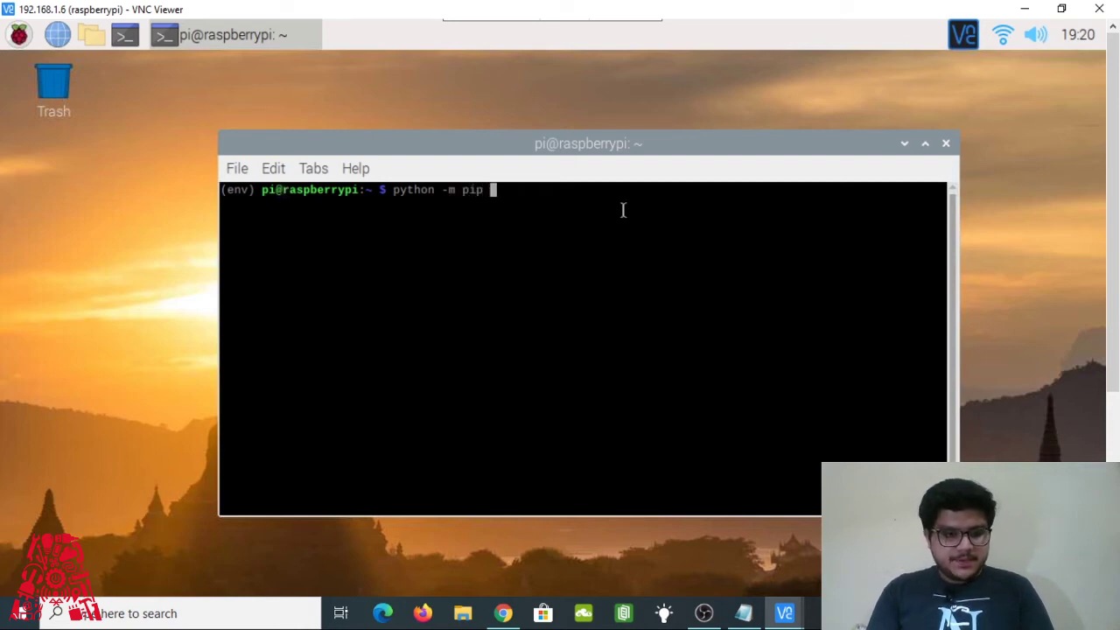
text(install )
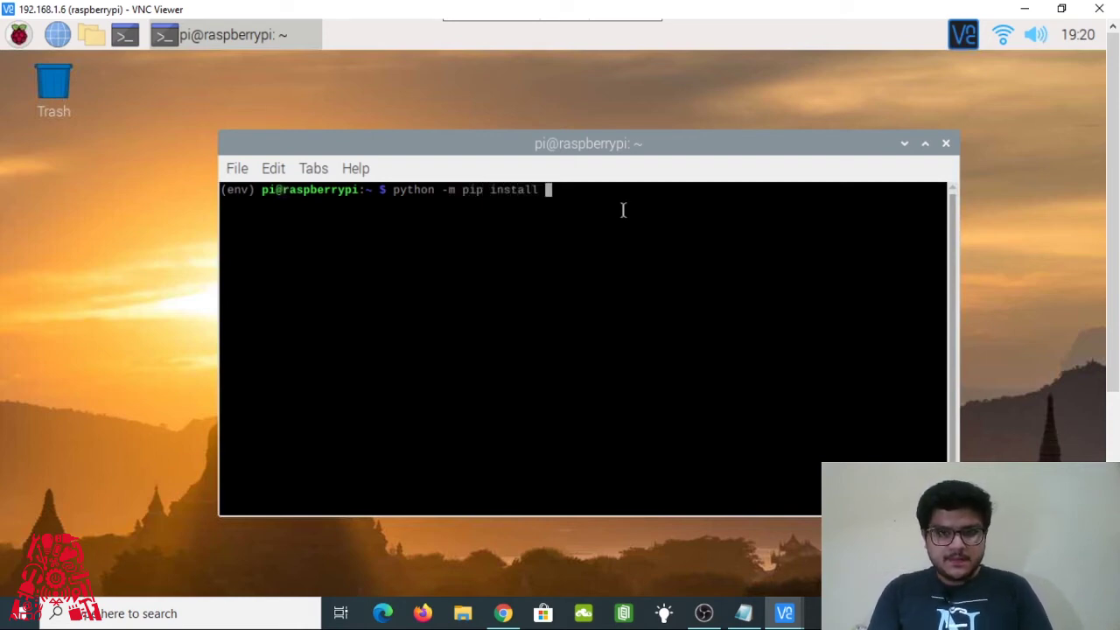
text(--u)
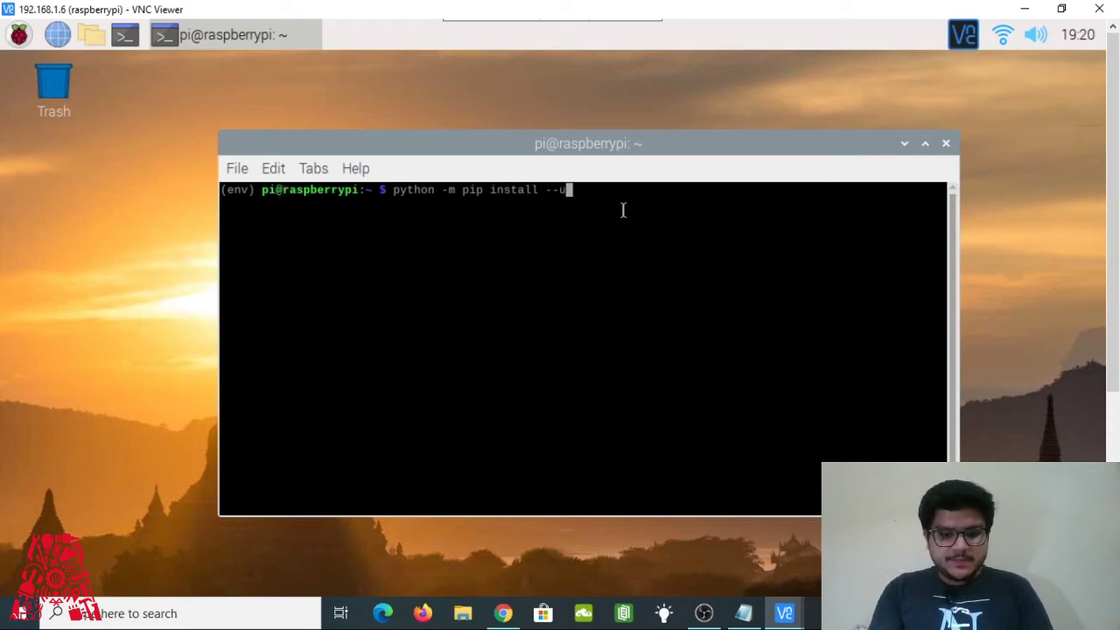
text(pgrade )
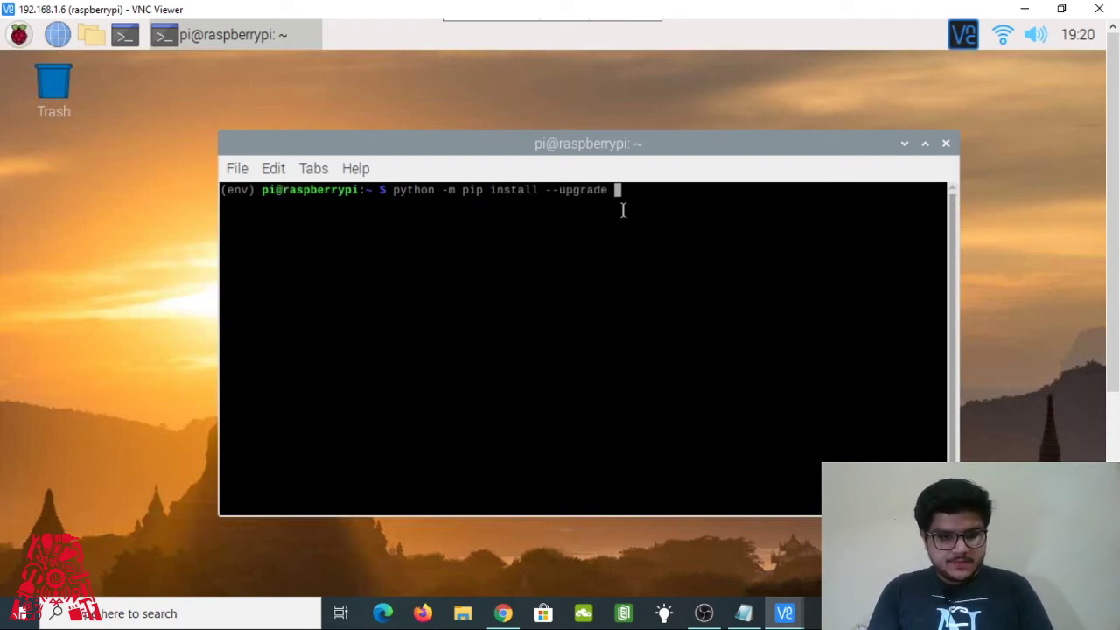
text(google)
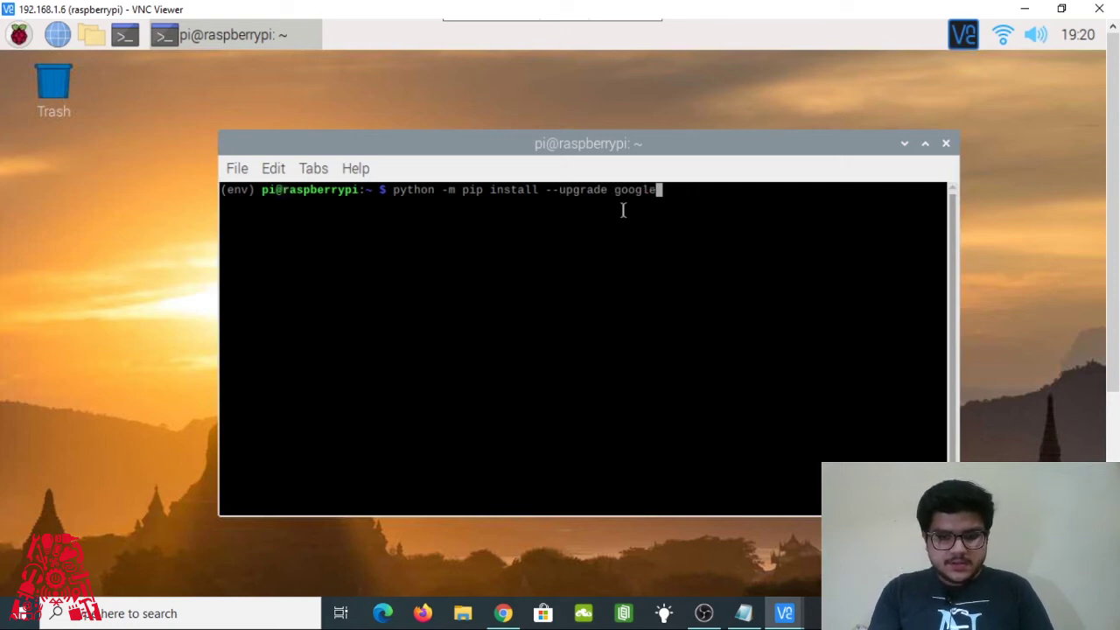
text(-auth)
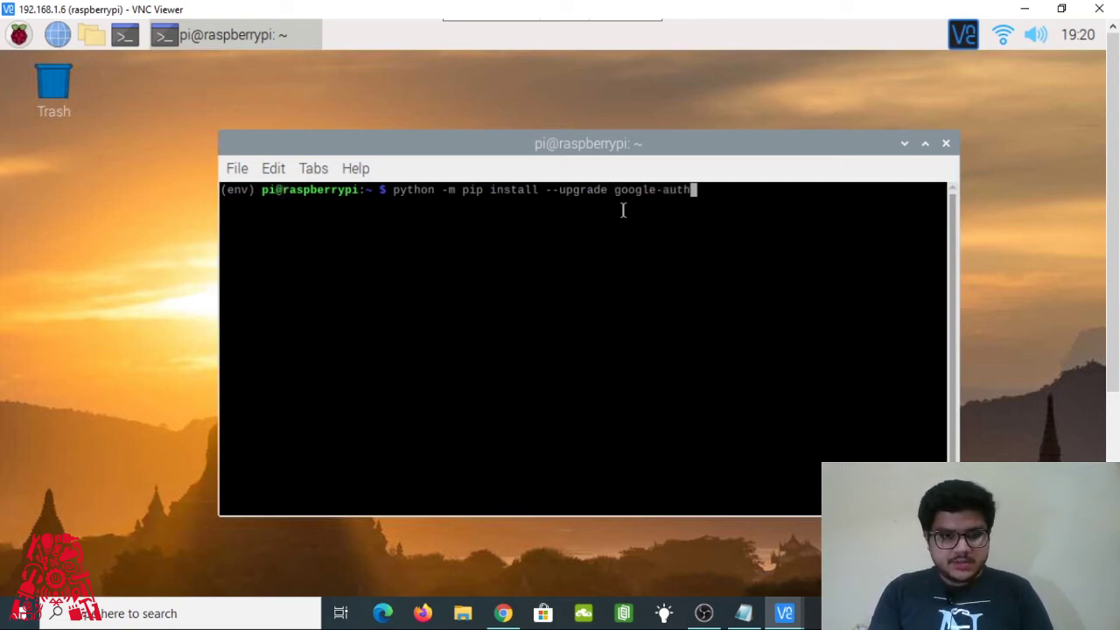
text(-oauth)
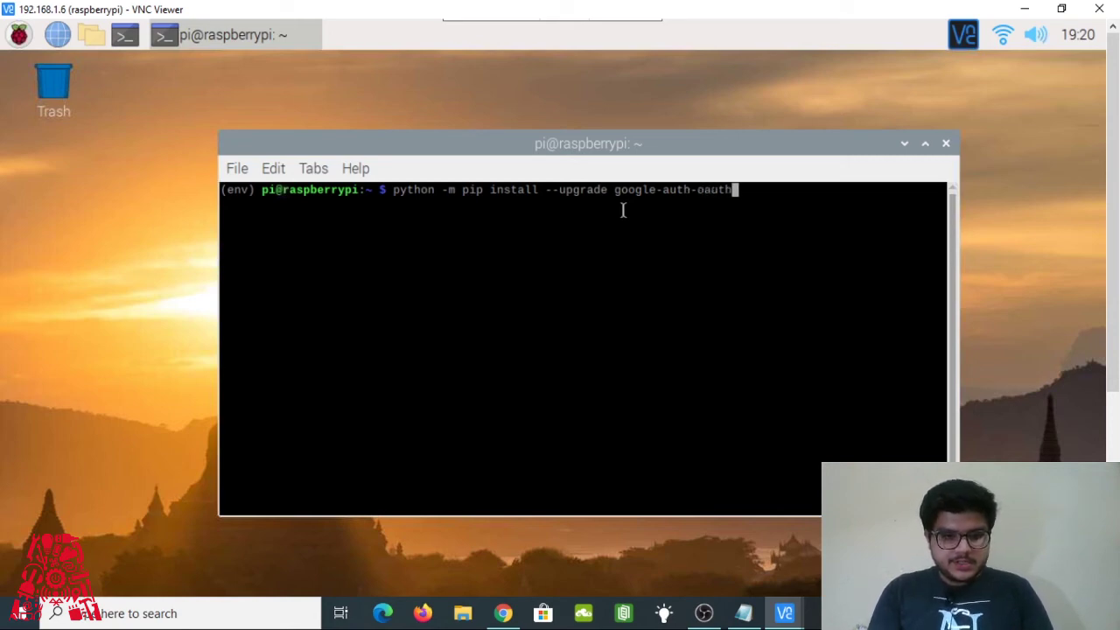
text(lib)
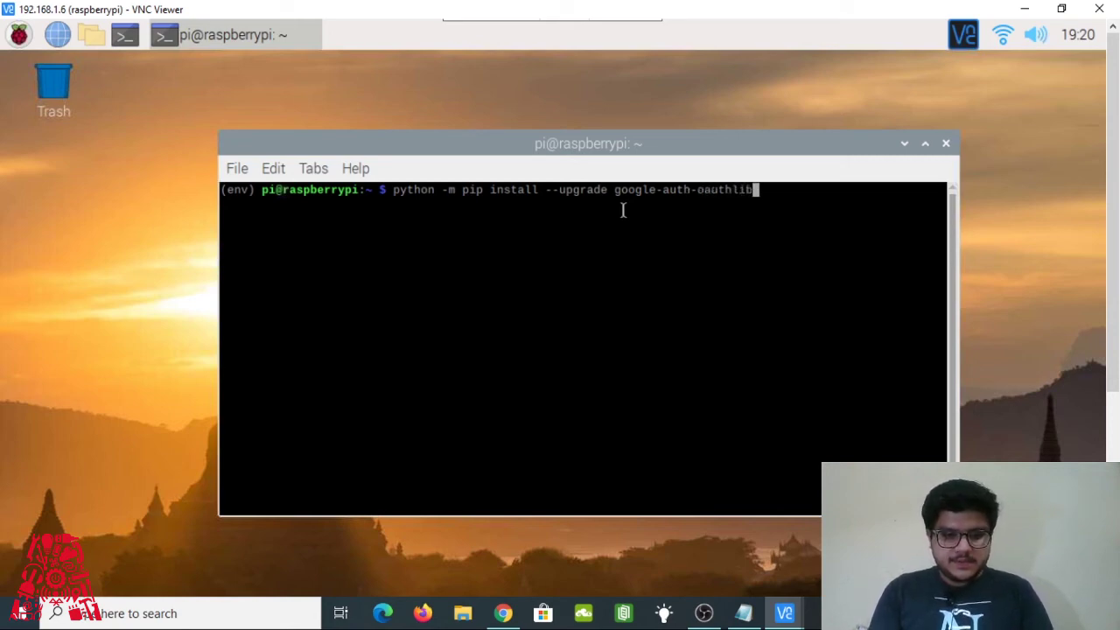
text([])
key(Left)
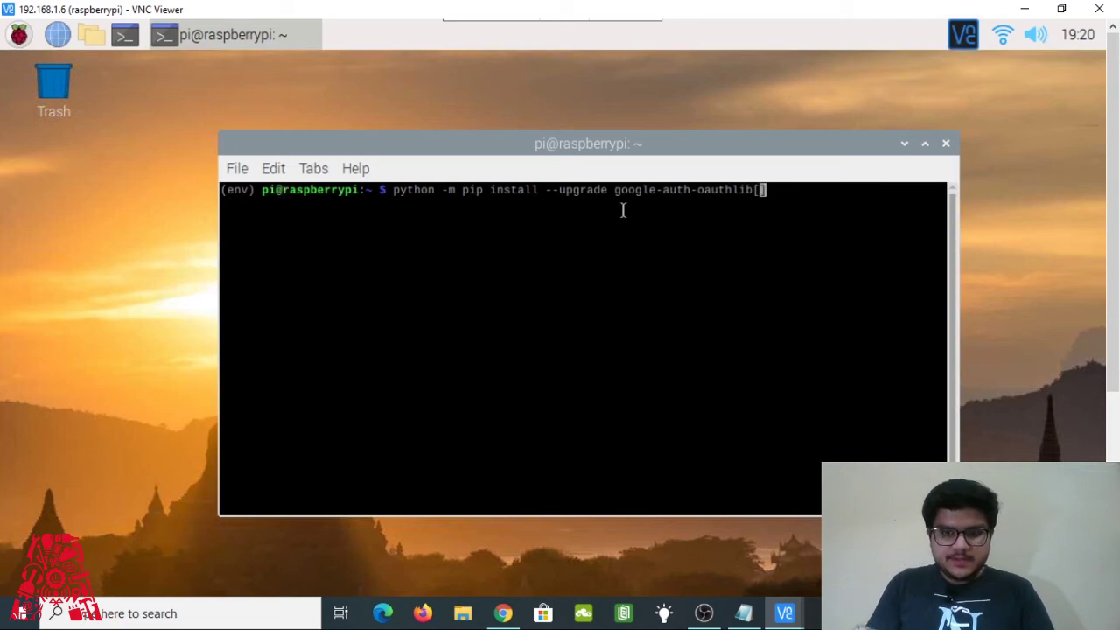
text(tool)
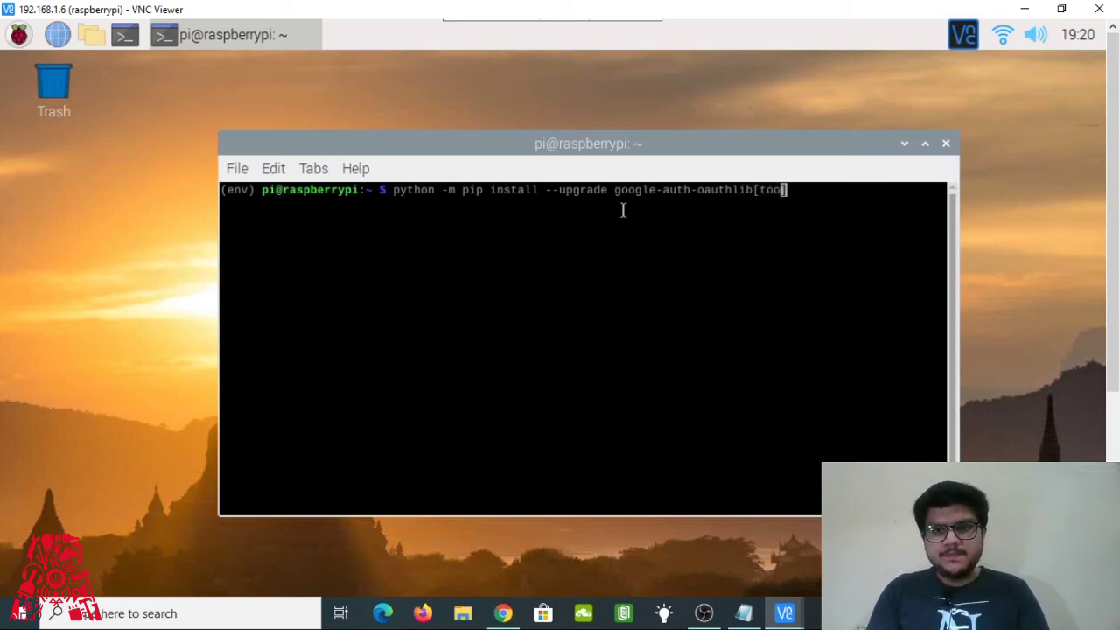
key(Return)
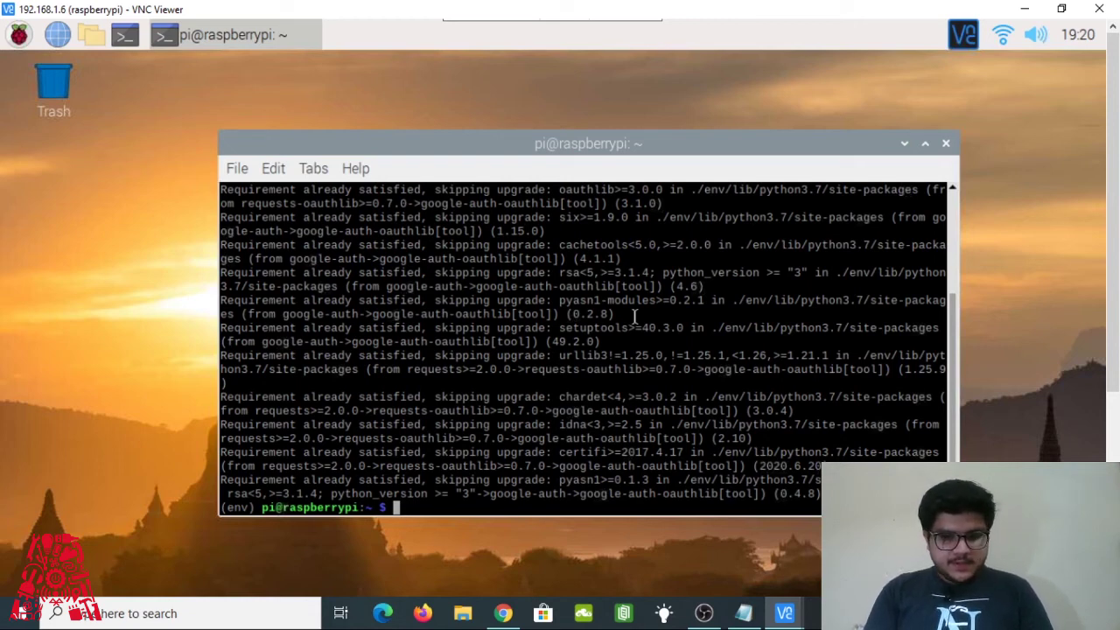
text(goo)
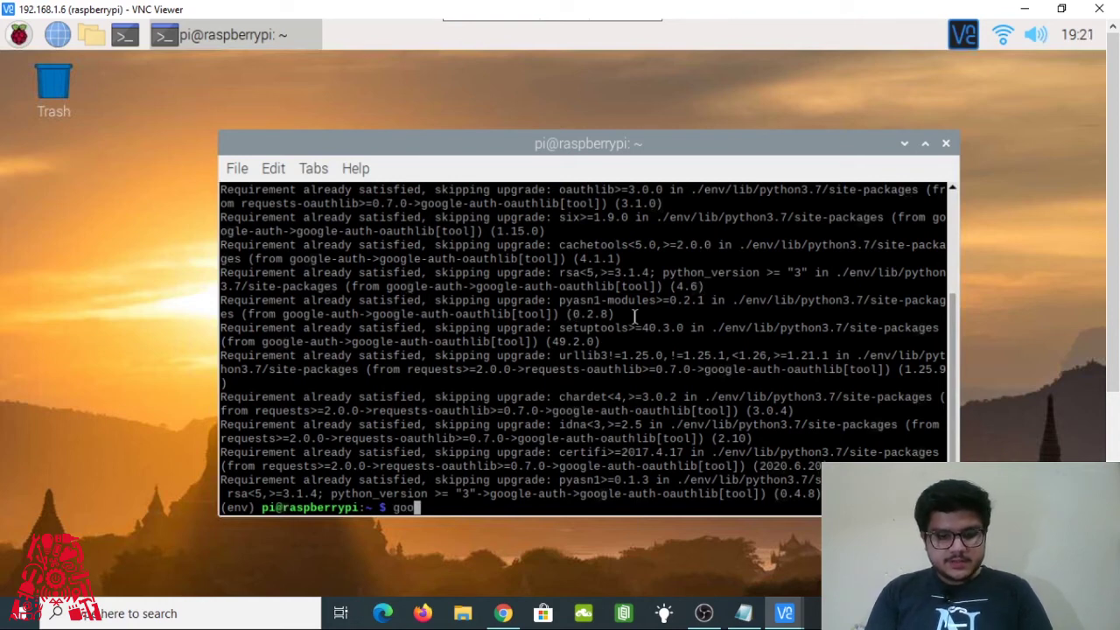
text(gle)
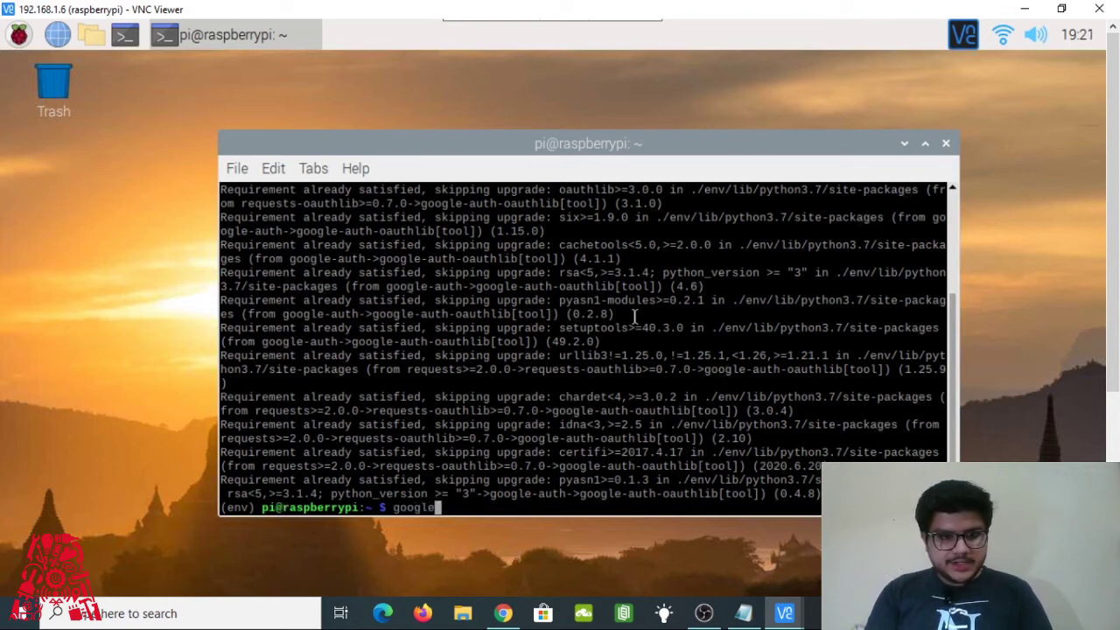
text(-)
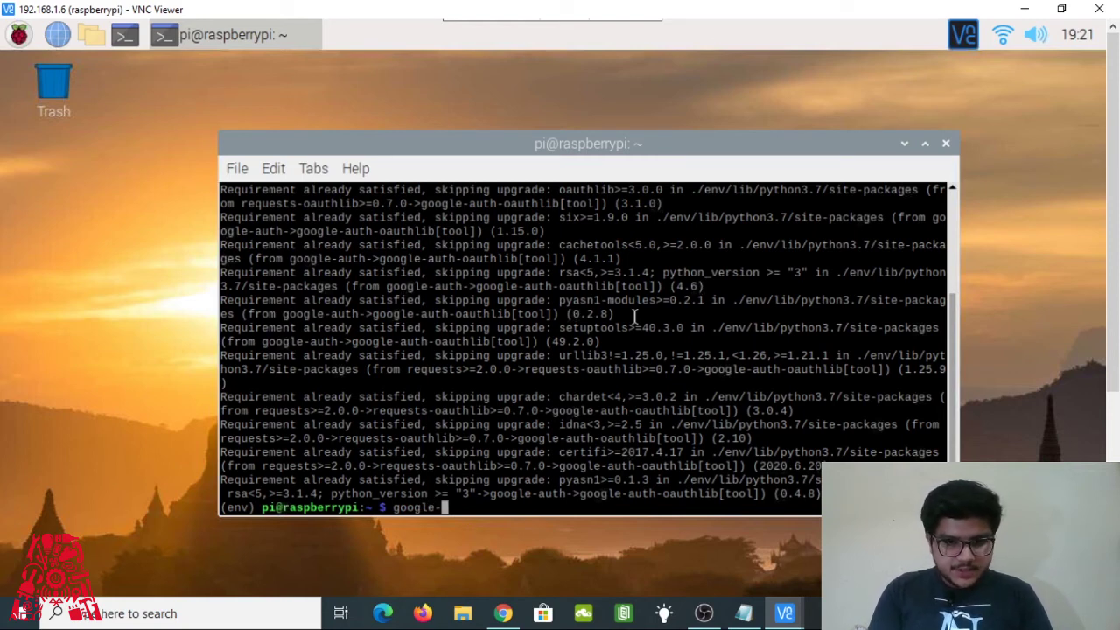
text(oau)
text(th)
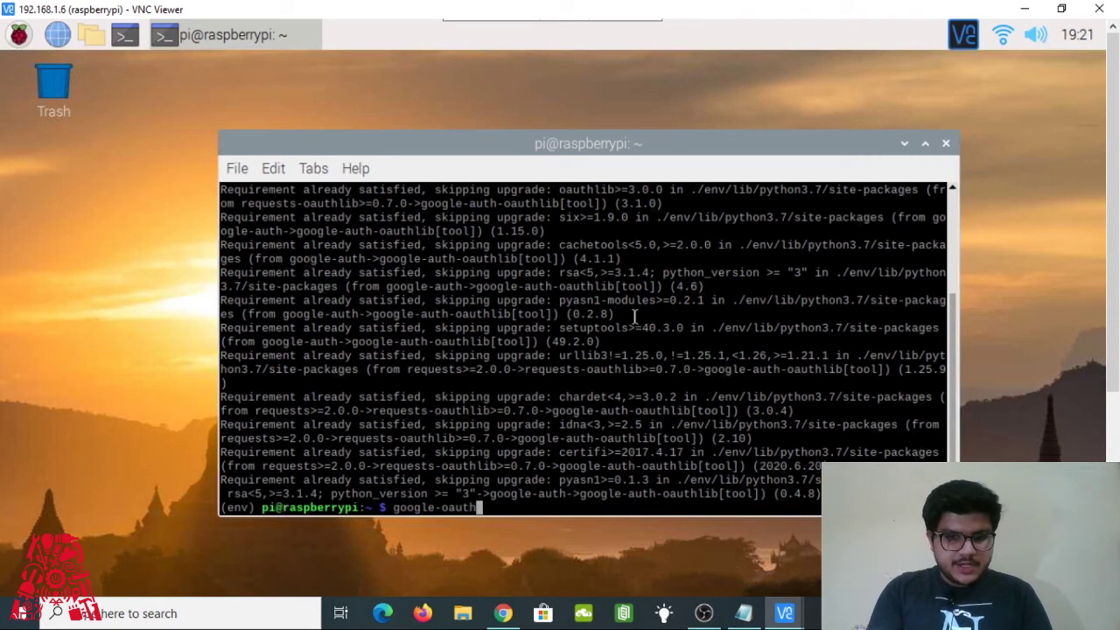
text(lib)
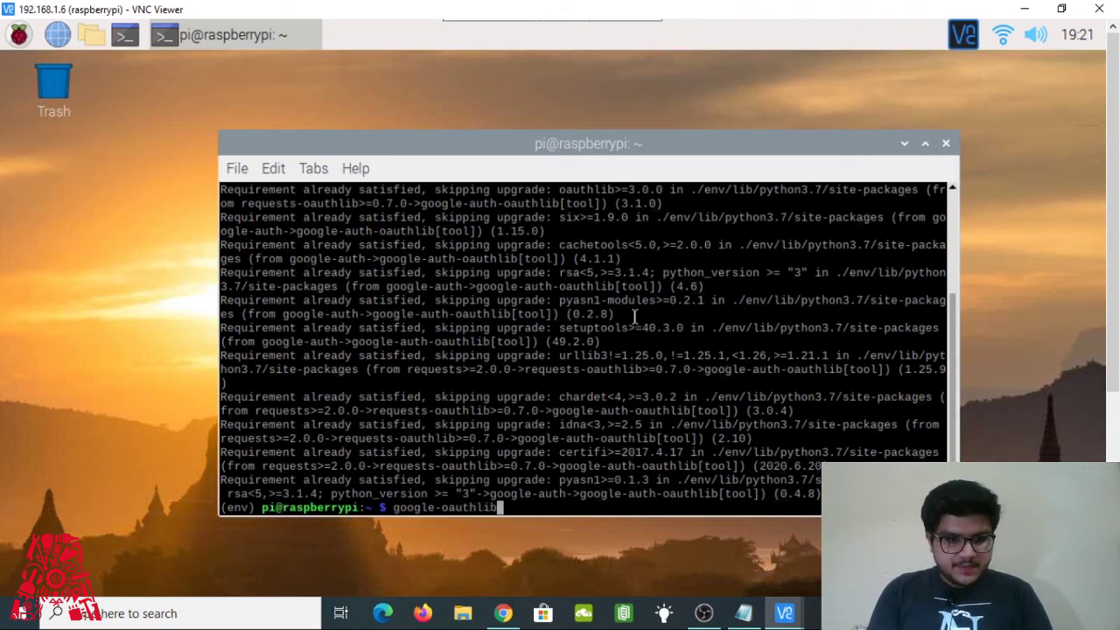
text(-tool)
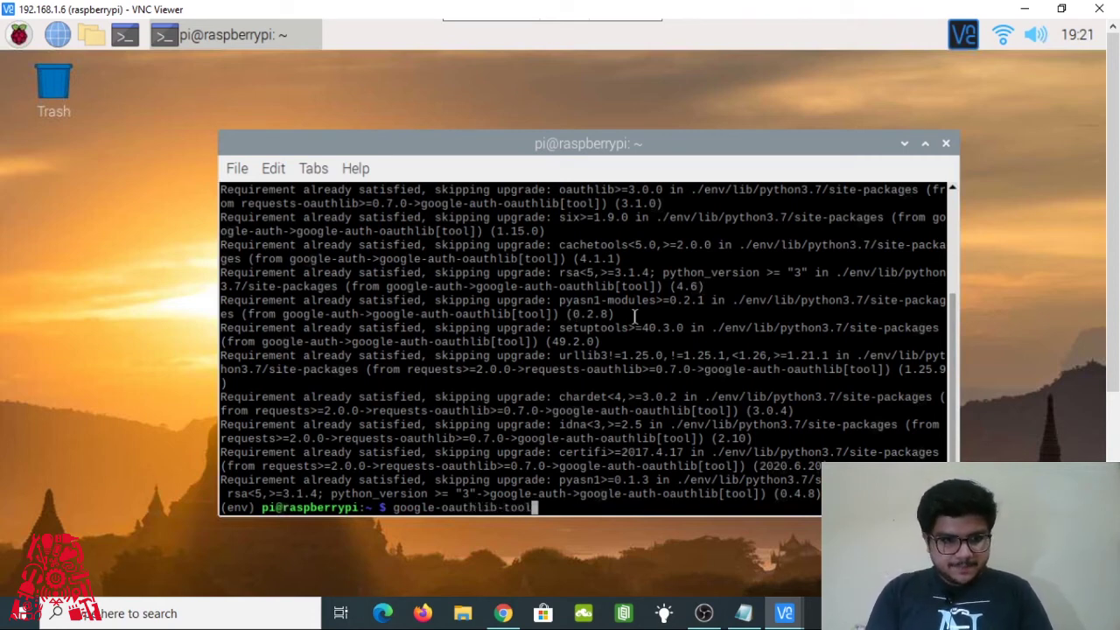
text( --sc)
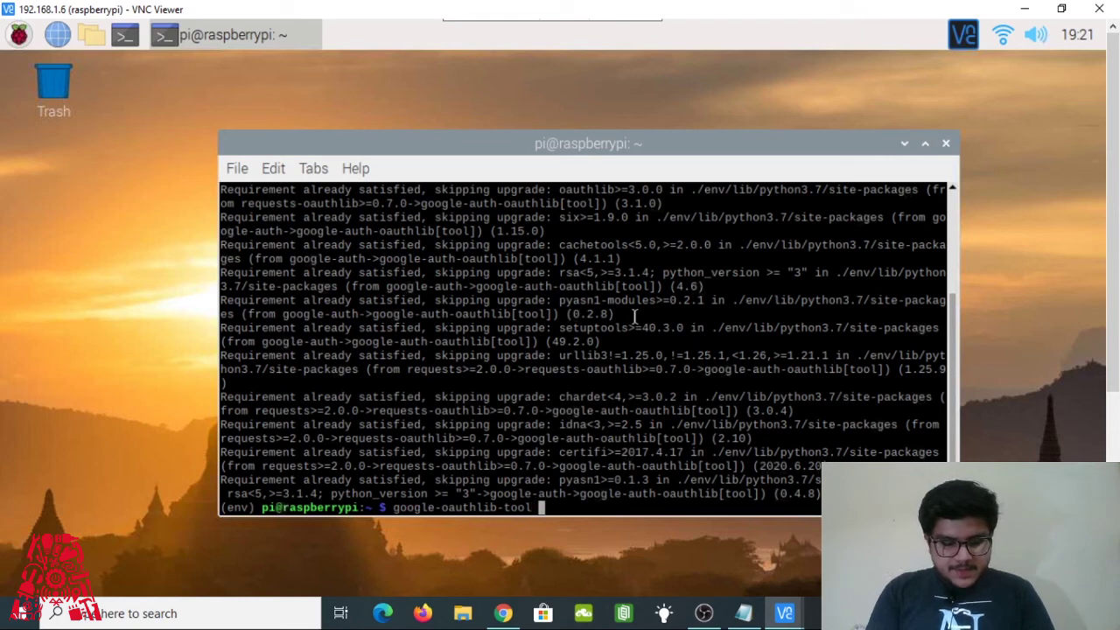
text(ope)
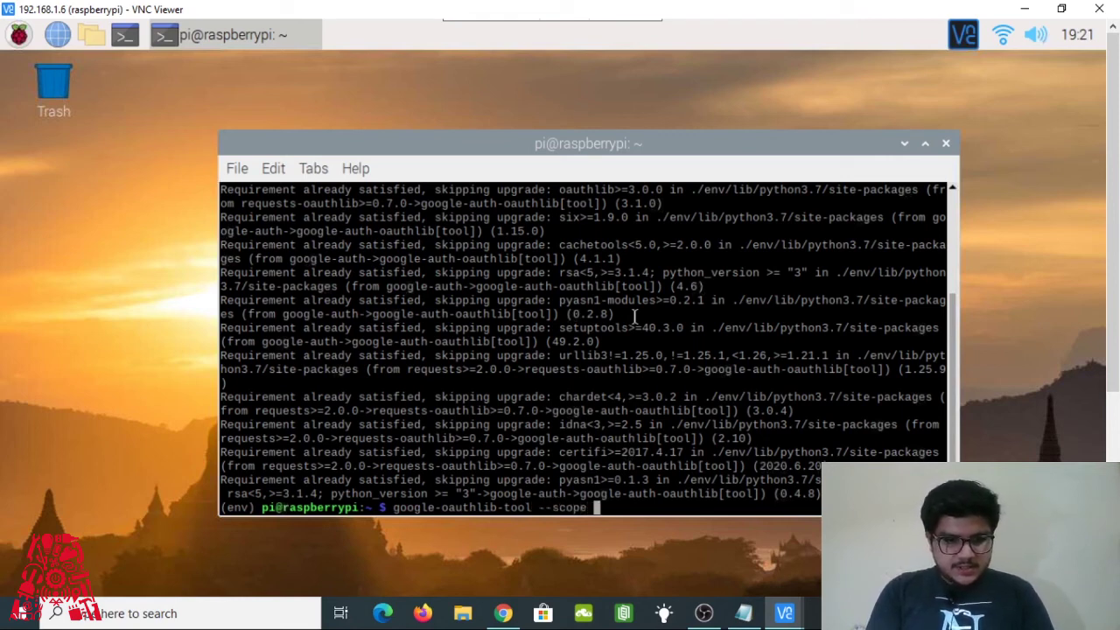
text( https)
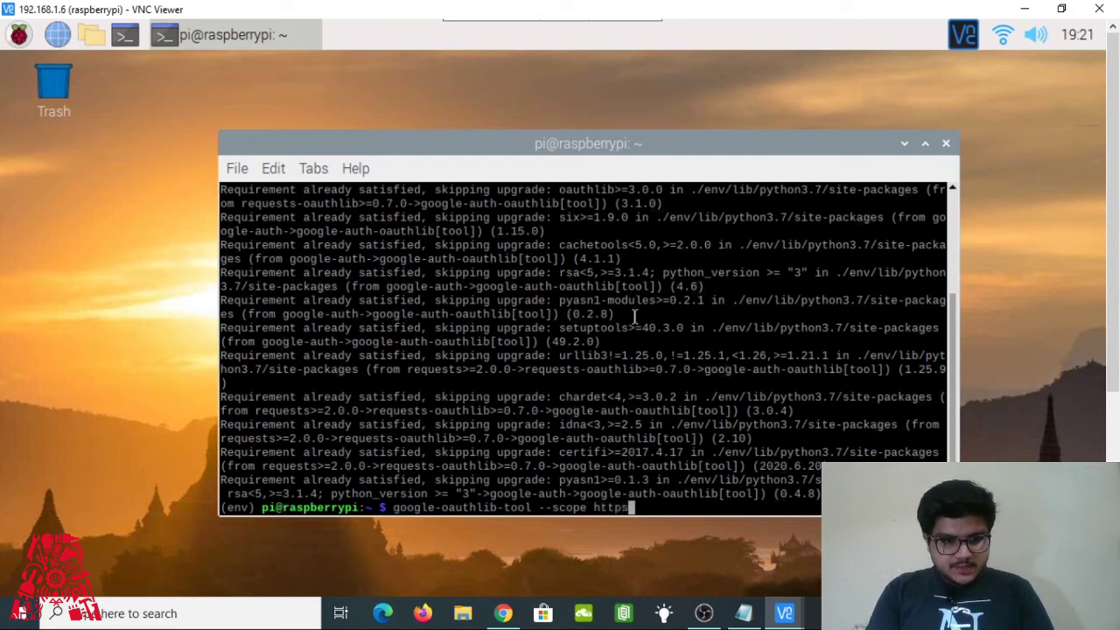
text(://)
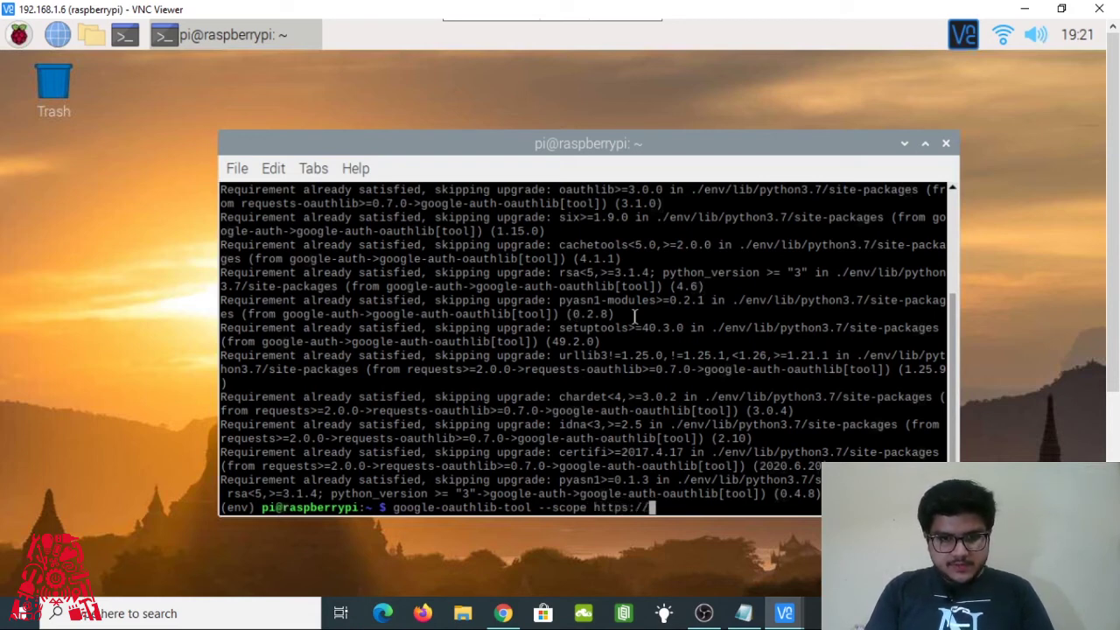
text(www.goog)
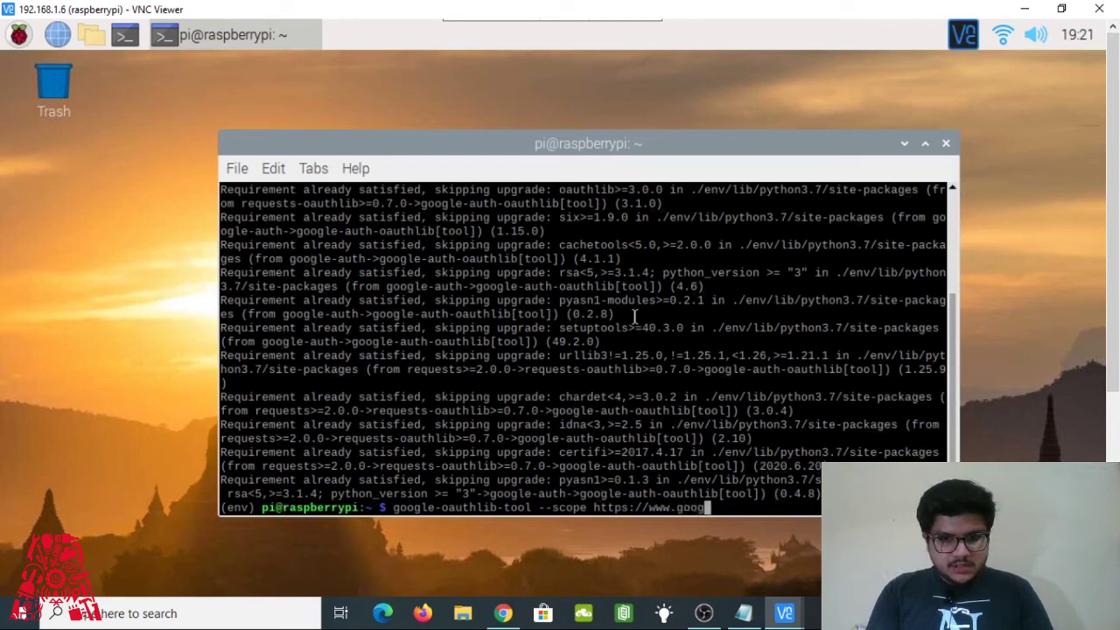
text(leapis)
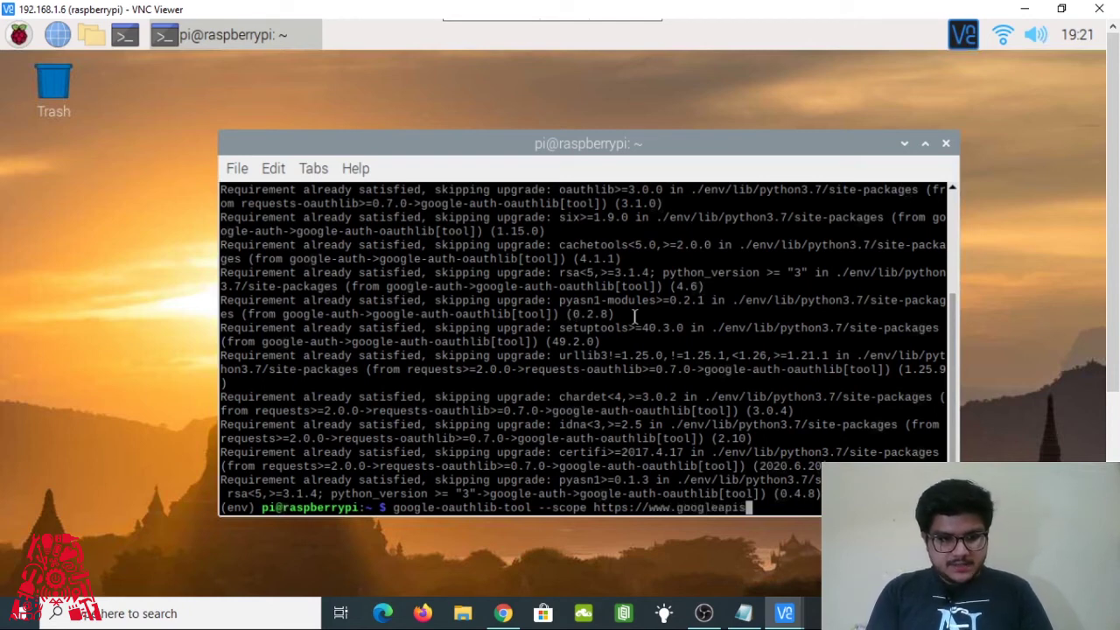
text(.com)
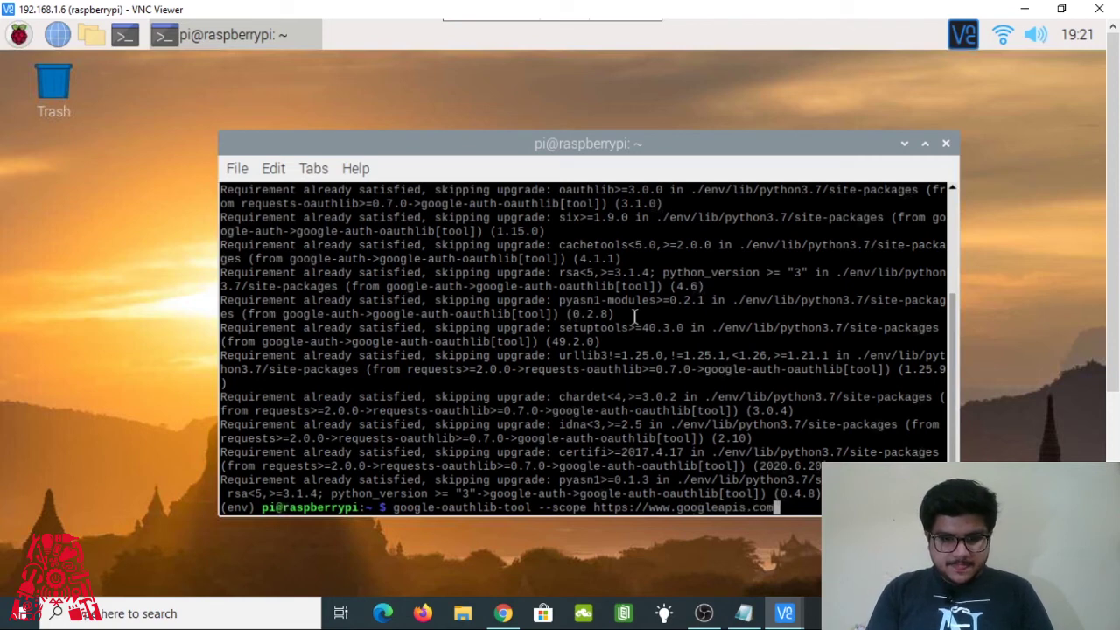
text(/auth)
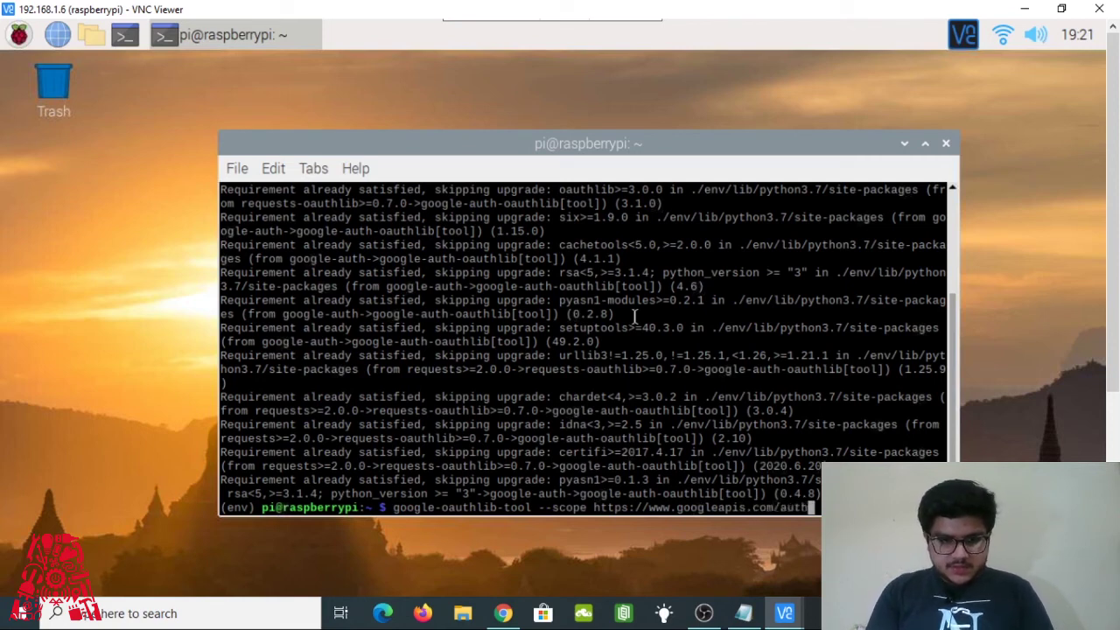
text(/a)
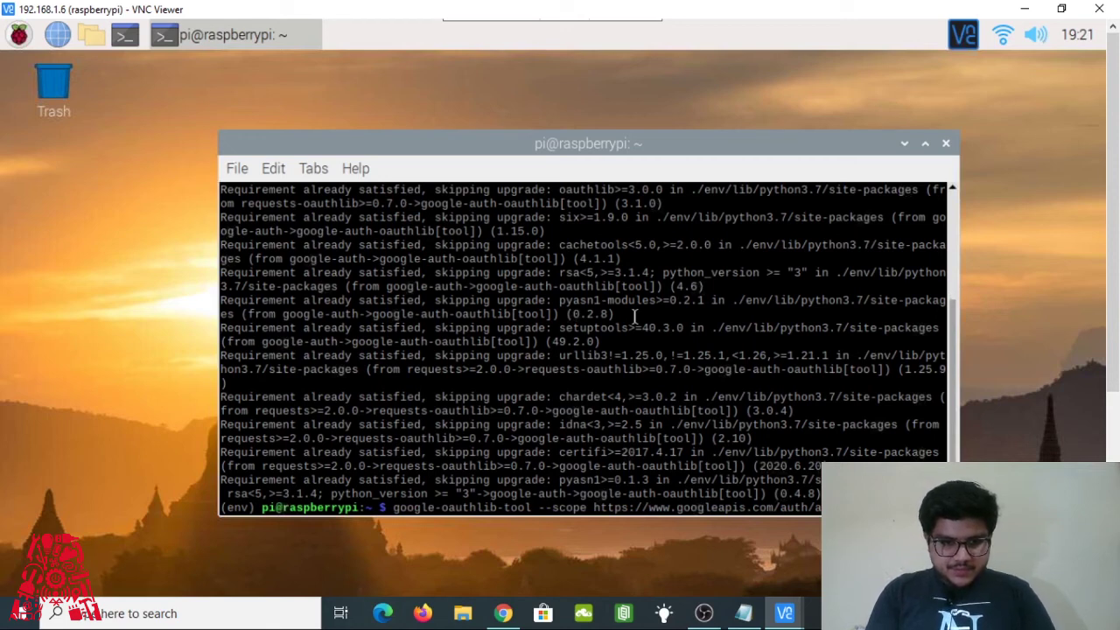
text(type)
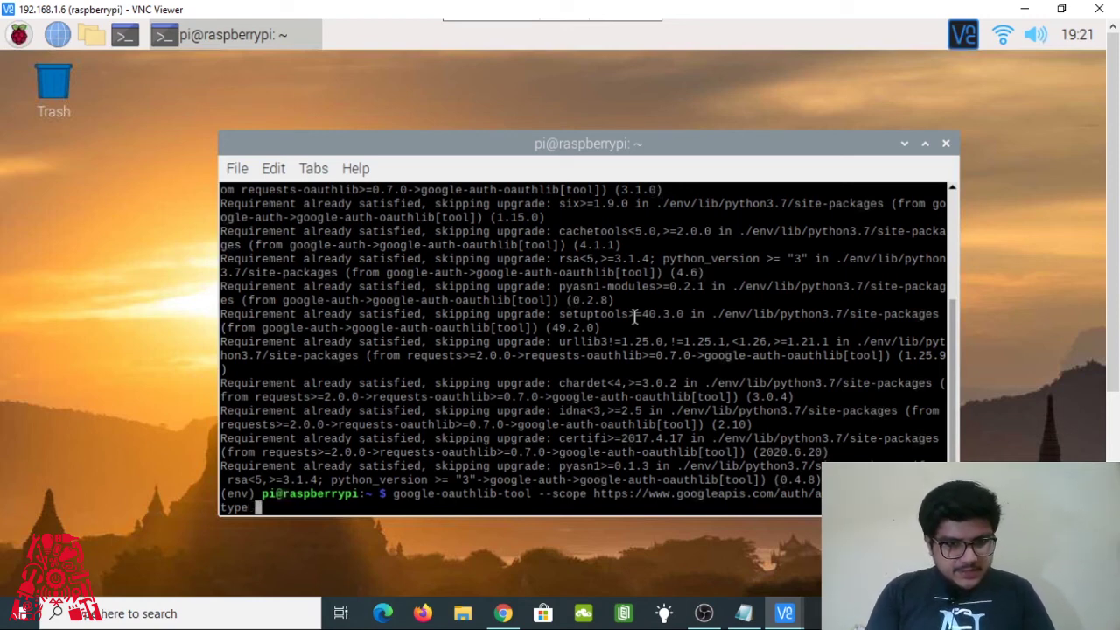
Step: Append the options --save --headless --client-secrets and the path /home/pi to the google-oauthlib-tool command
text(--save )
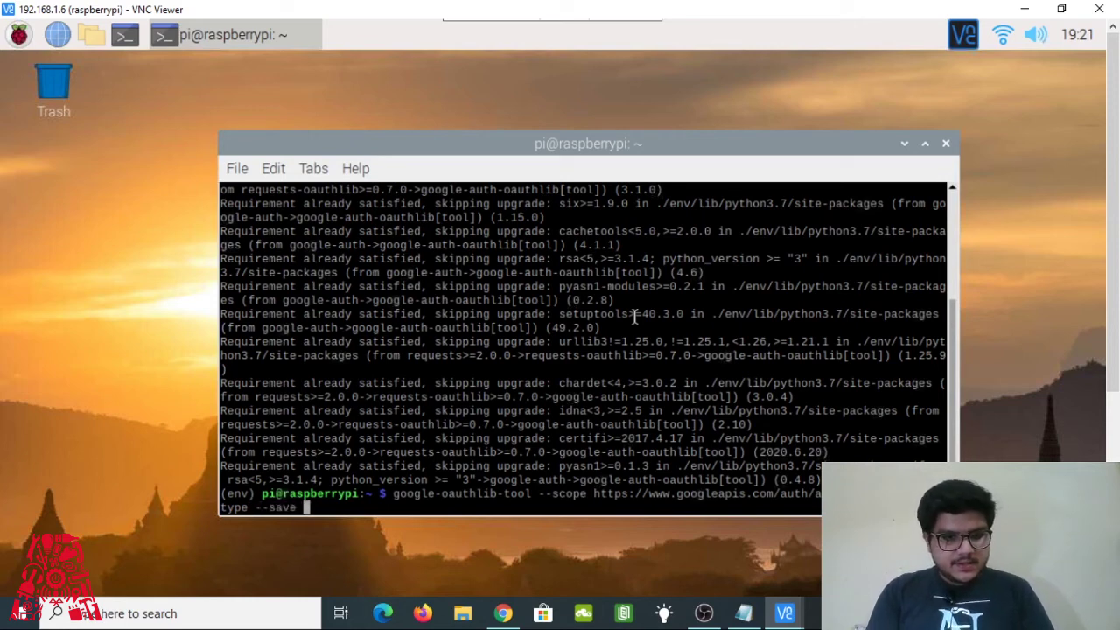
text(--headless)
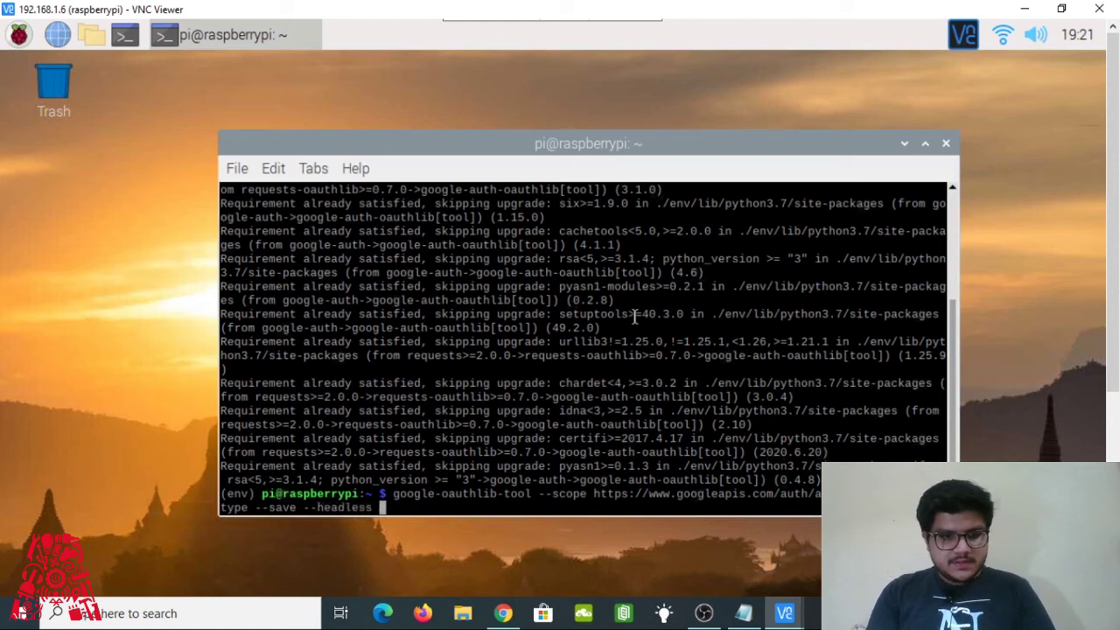
text( --)
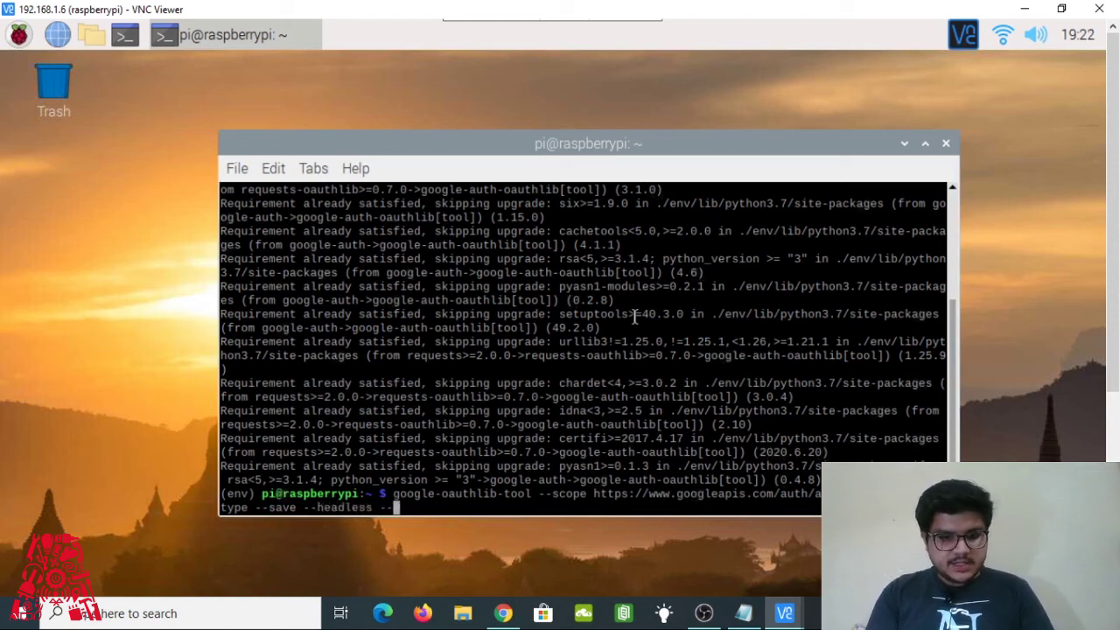
text(client)
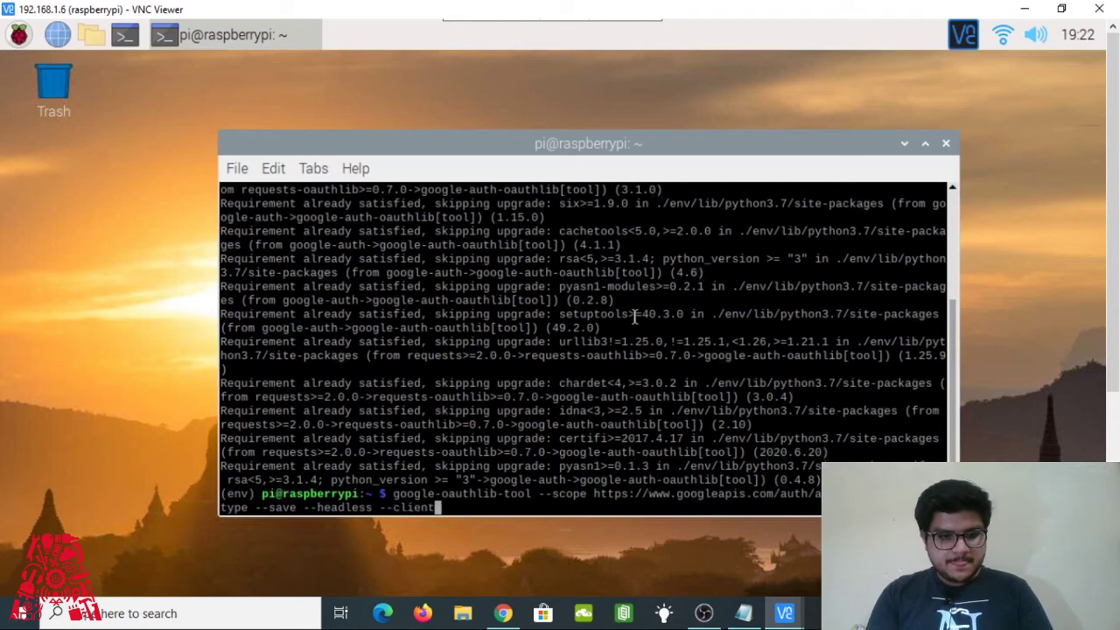
text(-sec)
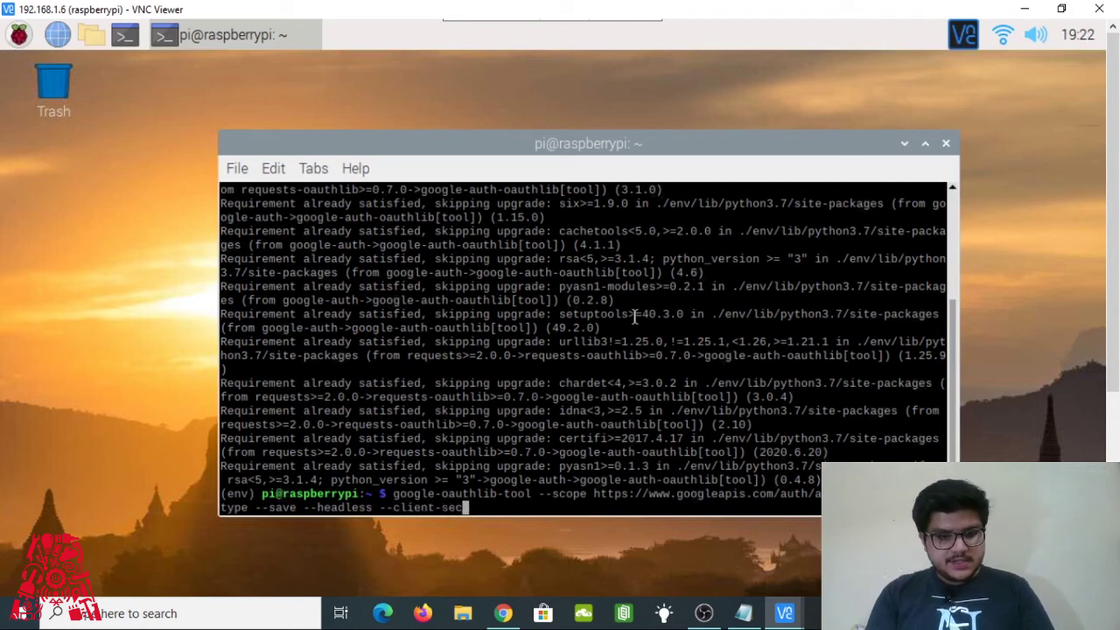
text(rets)
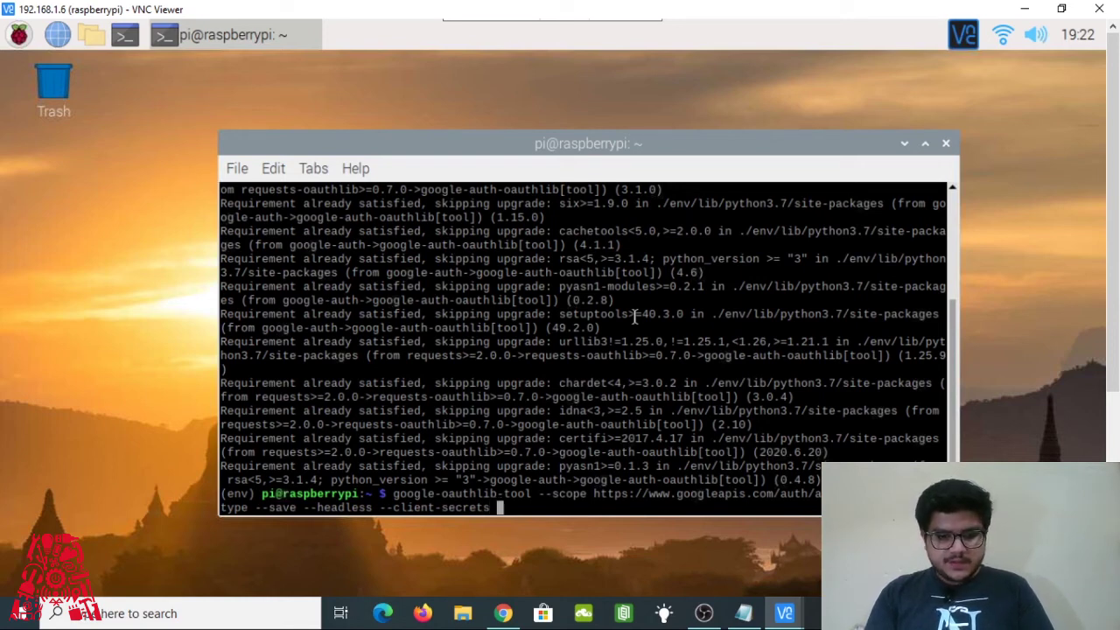
text( /)
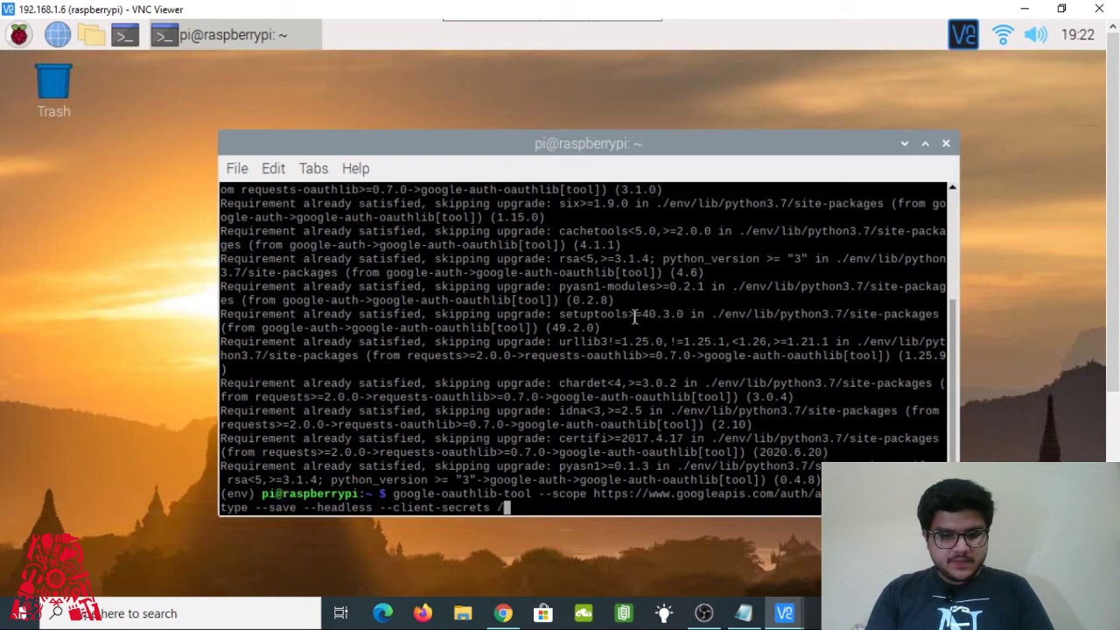
text(home/)
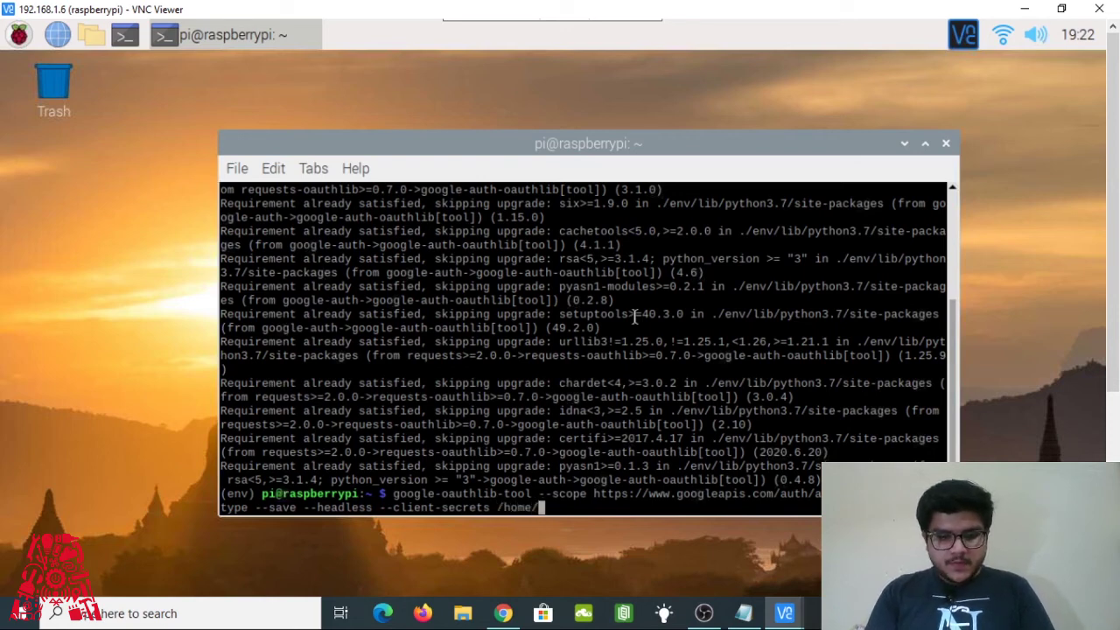
text(pi)
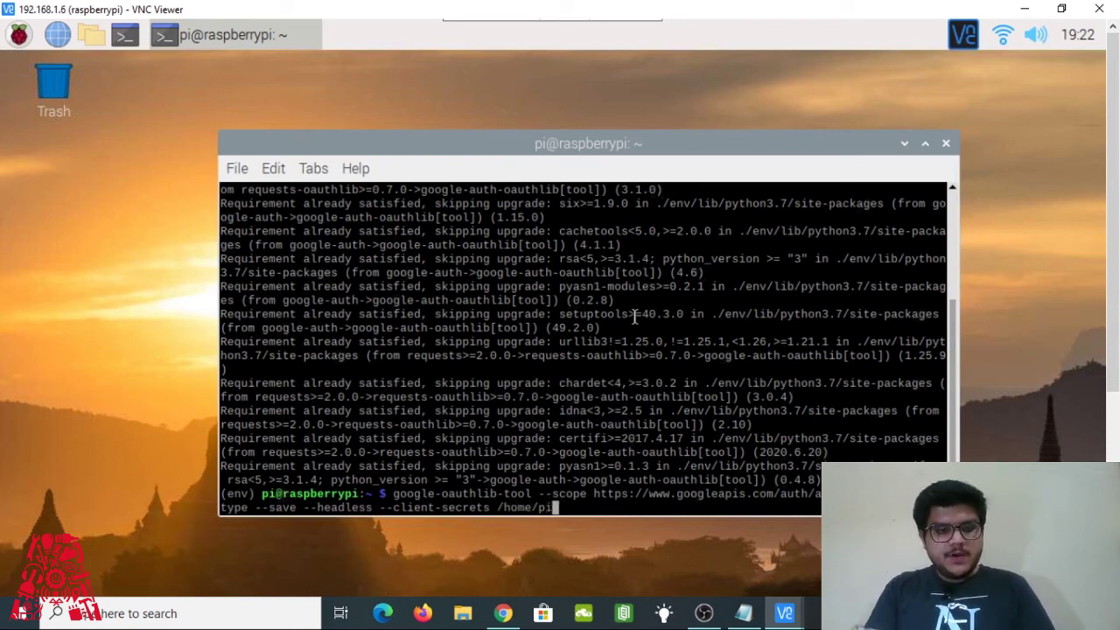
Step: Try to run the google-oauthlib-tool command with the copied client secret JSON file path pasted directly after /home/pi
right_click(570, 507)
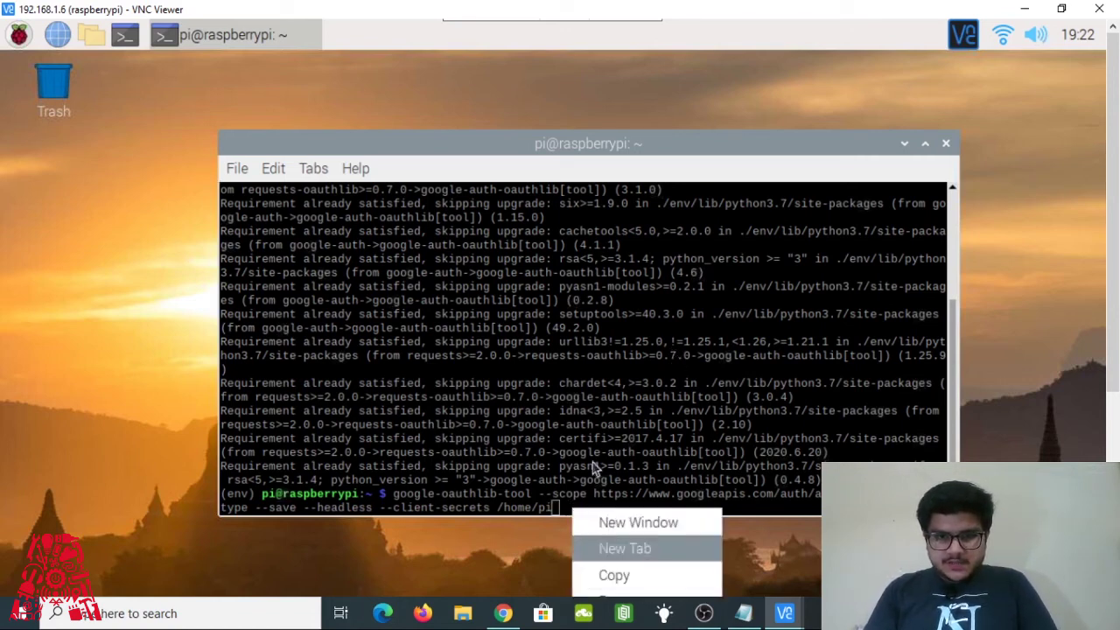
click(601, 195)
drag(595, 151, 593, 83)
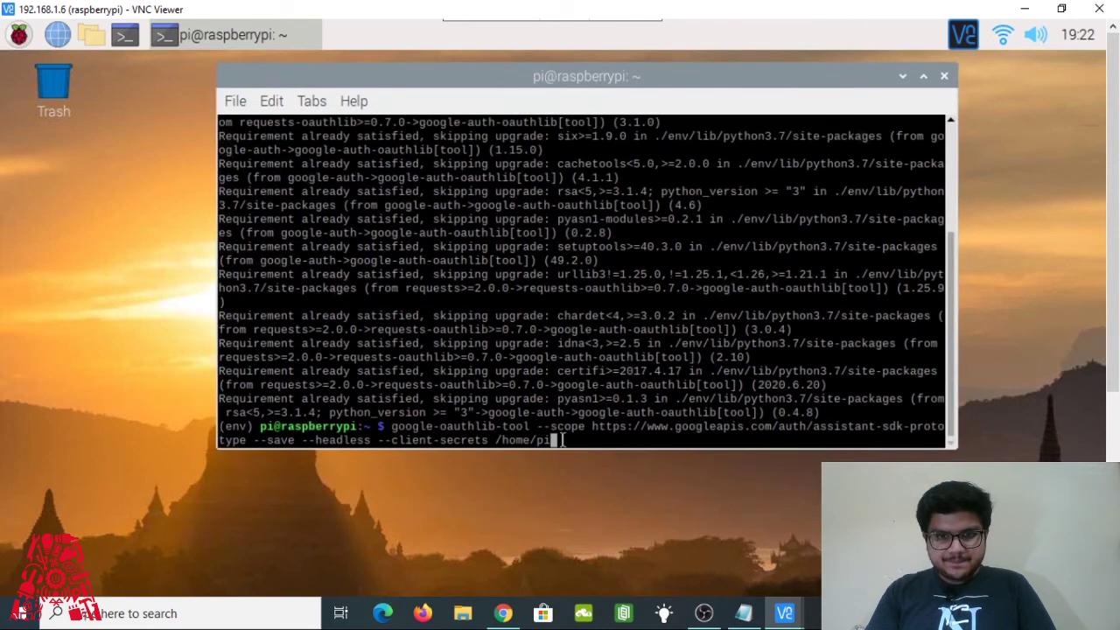
right_click(563, 442)
click(628, 535)
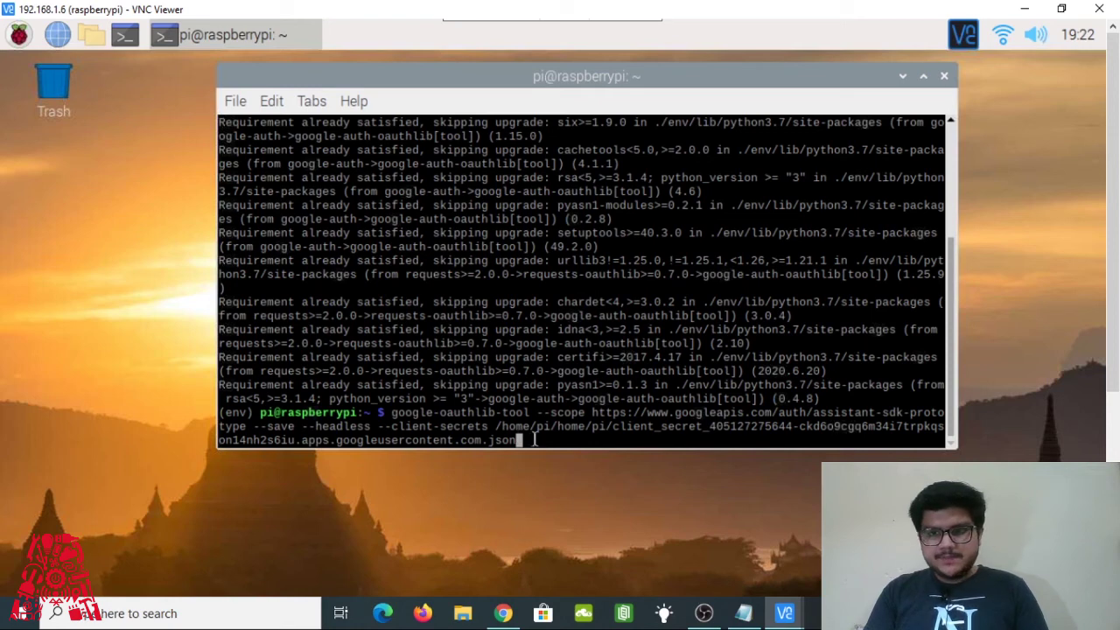
key(Return)
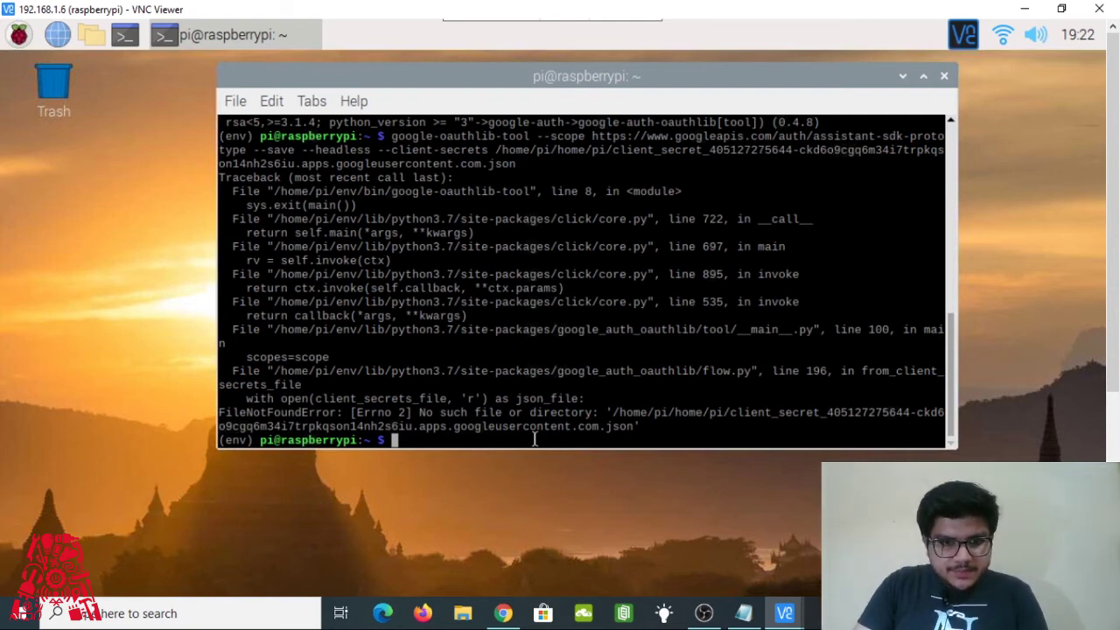
key(Up)
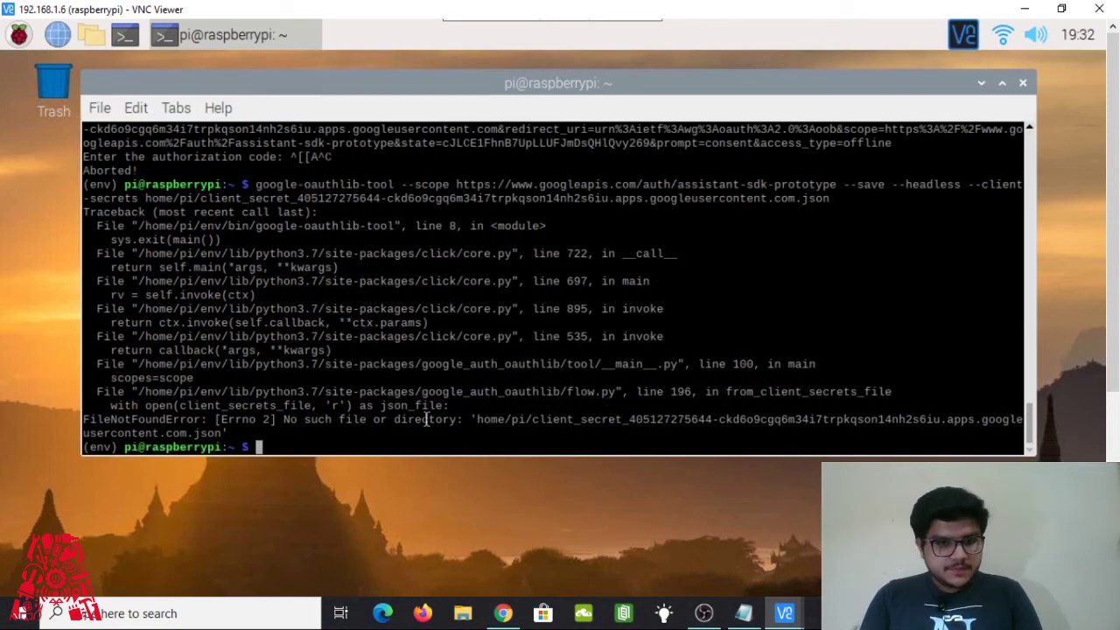
key(Up)
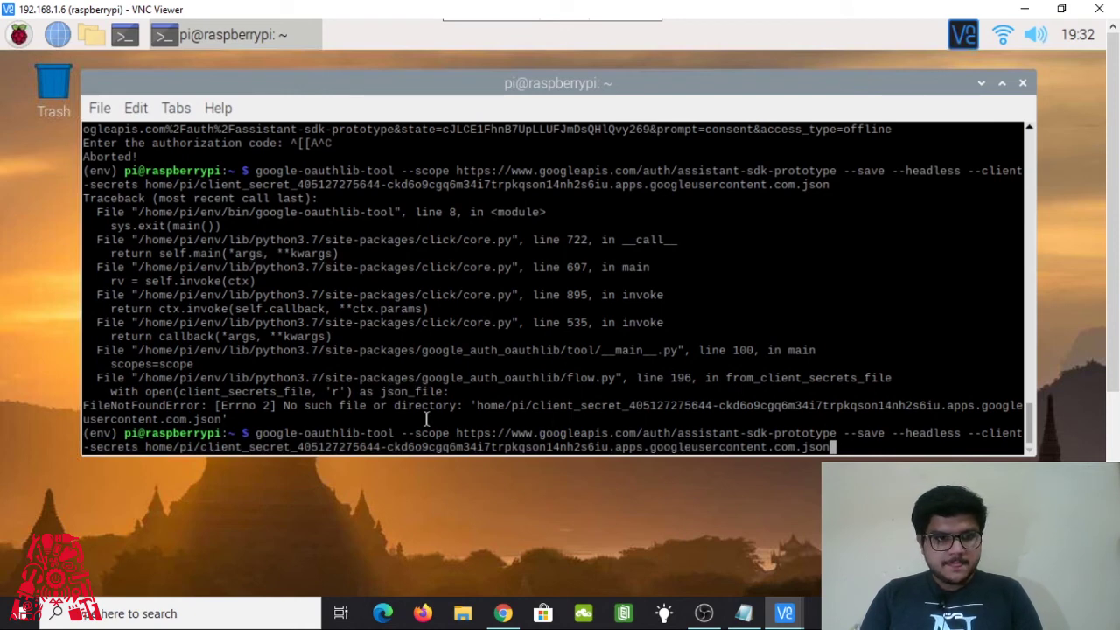
key(ctrl+u)
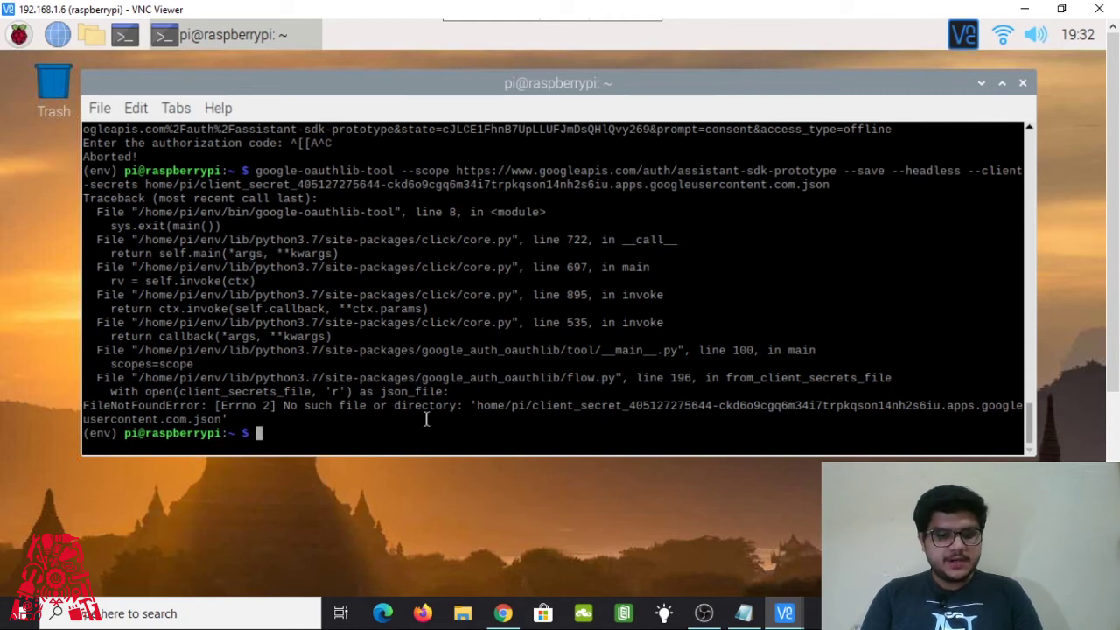
Step: List the files in the current directory with ls and print the directory's path with pwd
text(ls)
key(Return)
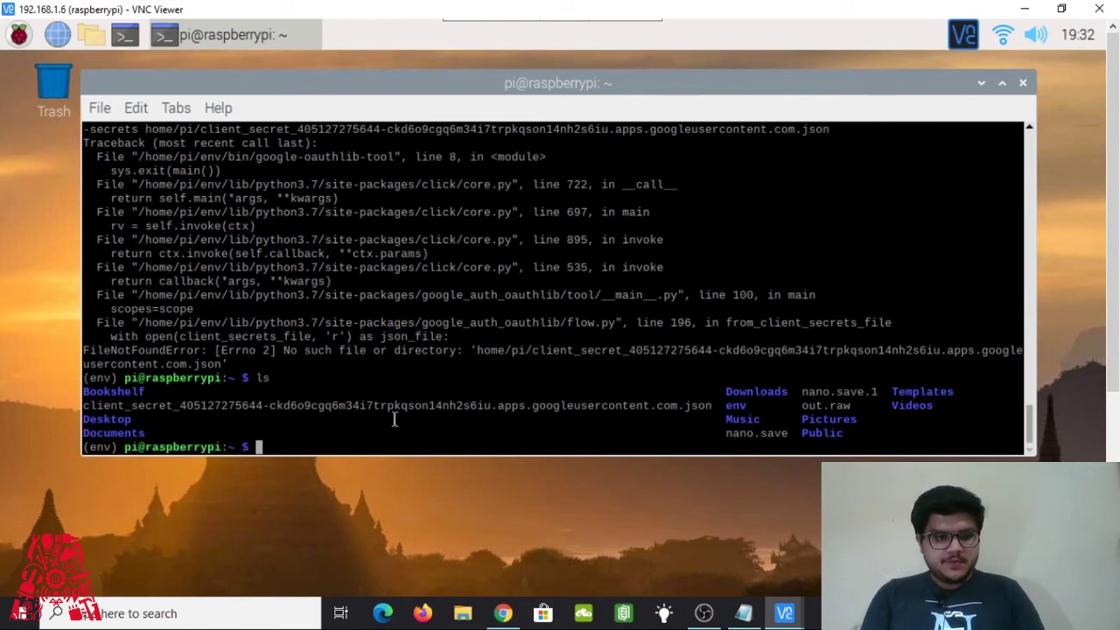
text(pwd)
key(Return)
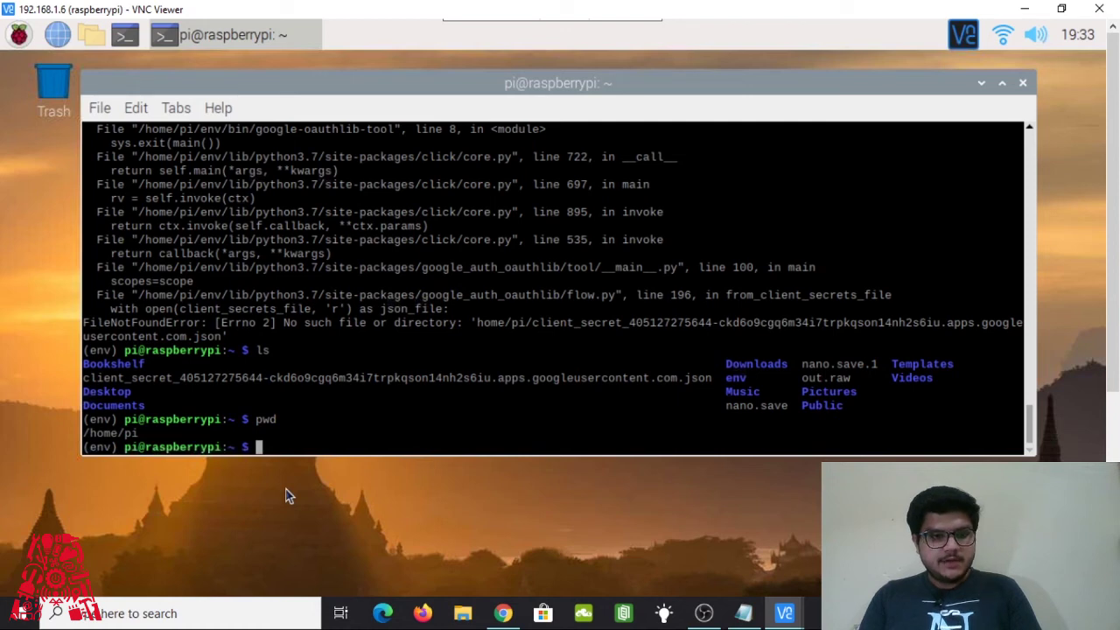
Step: Recall the google-oauthlib-tool command, remove home/pi/ before the client secret JSON file name, and run it
key(Up)
key(Up)
key(Up)
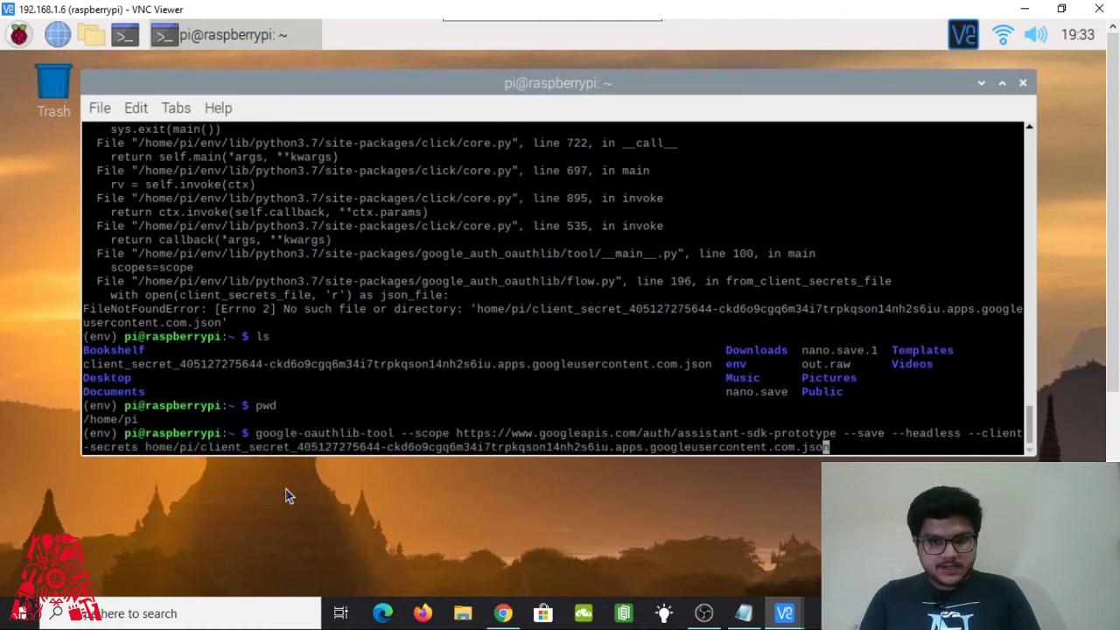
key(Left)
key(Left)
key(Left)
key(Left)
key(Left)
key(Left)
key(Left)
key(Left)
key(Left)
key(Left)
key(Left)
key(Left)
key(Left)
key(Left)
key(Left)
key(Left)
key(Left)
key(Left)
key(Left)
key(Left)
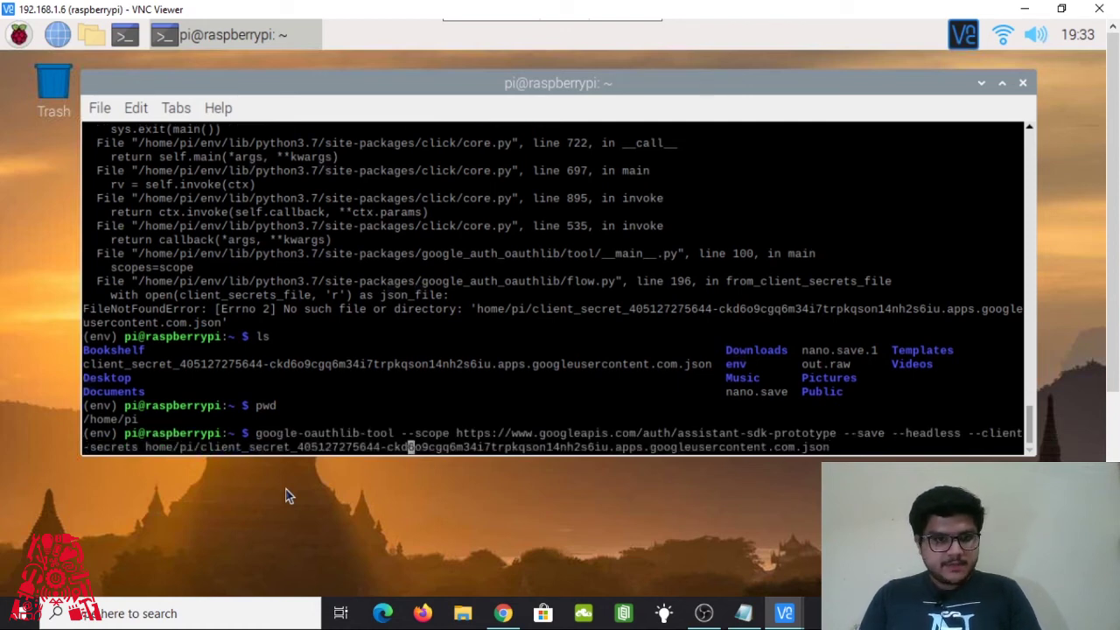
key(Left)
key(Left)
key(Left)
key(Left)
key(Left)
key(Left)
key(Left)
key(Left)
key(Left)
key(Left)
key(Left)
key(Left)
key(Left)
key(Left)
key(Left)
key(Left)
key(Left)
key(Left)
key(Left)
key(Left)
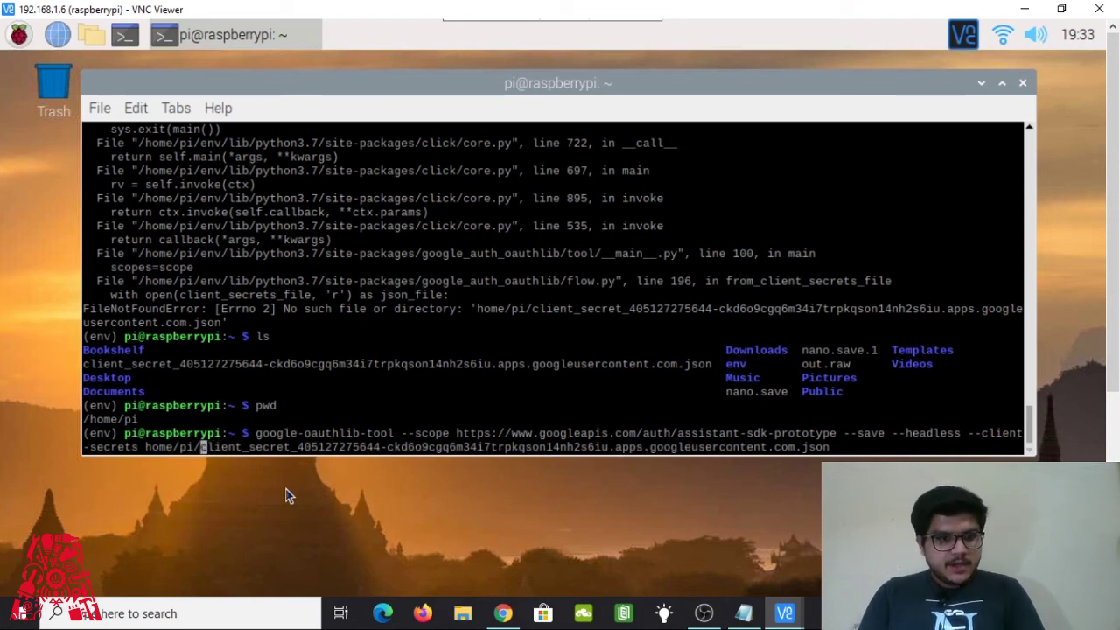
key(BackSpace)
key(BackSpace)
key(BackSpace)
key(BackSpace)
key(BackSpace)
key(BackSpace)
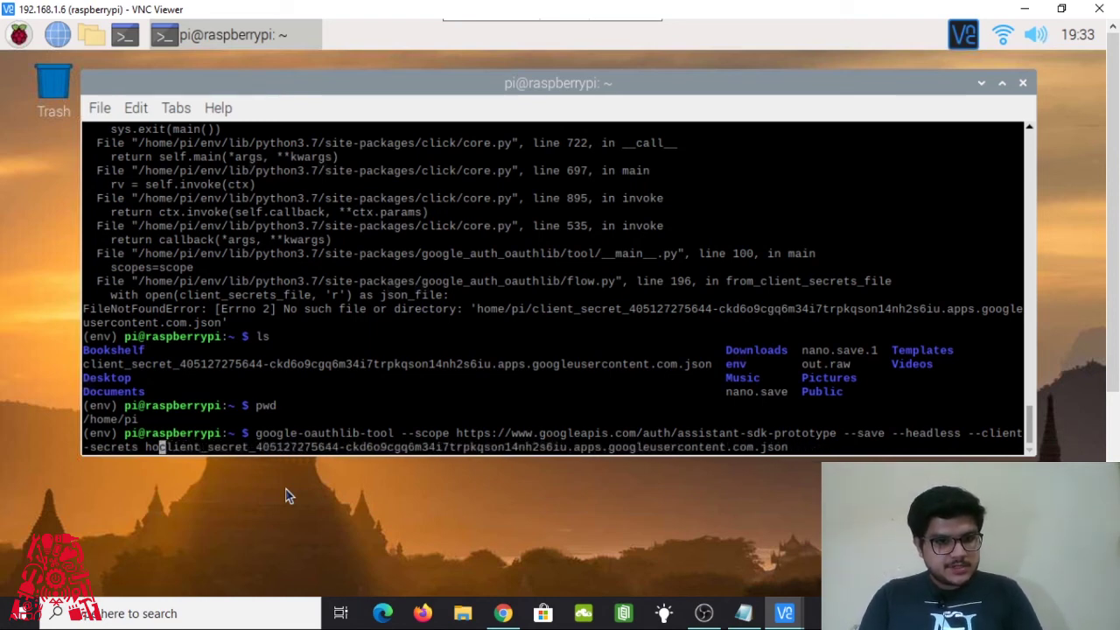
key(BackSpace)
key(BackSpace)
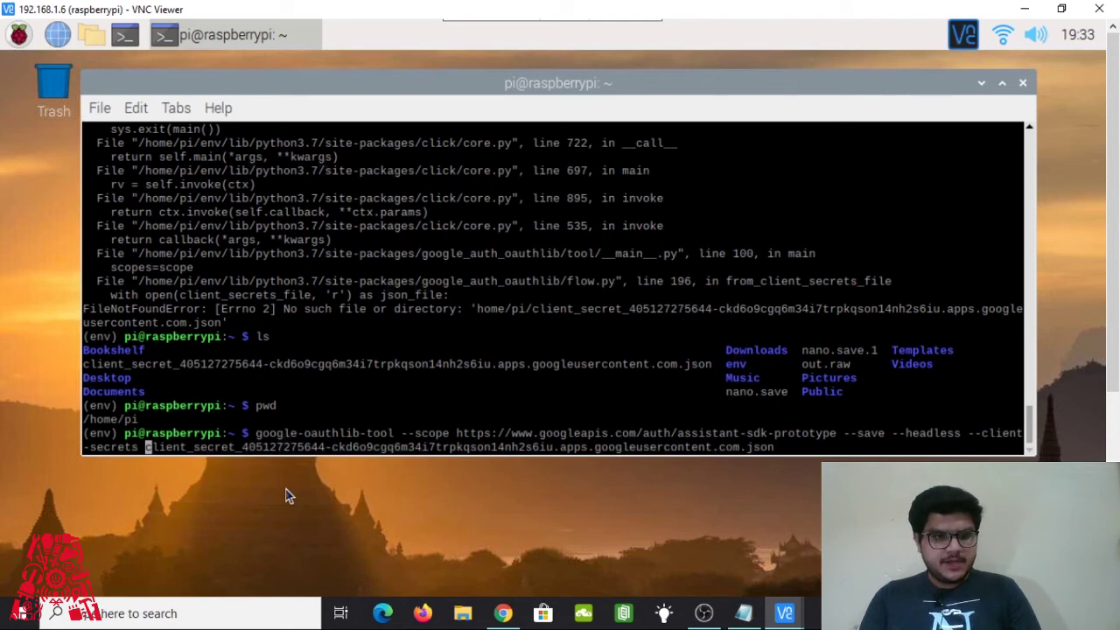
key(Return)
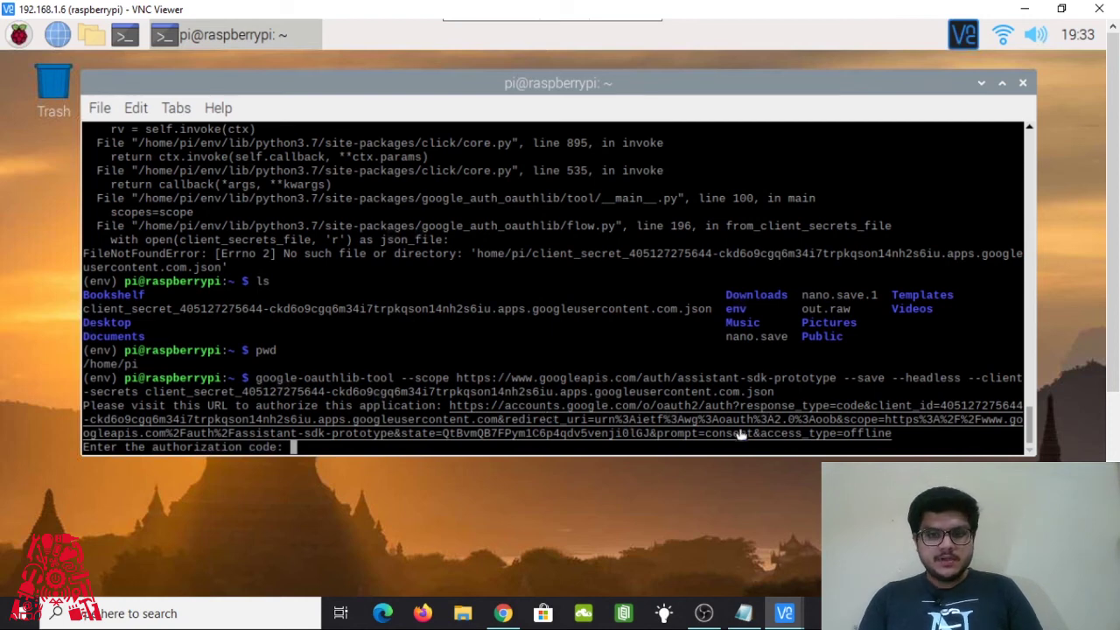
Step: Copy the part of the authorization URL after https: from the terminal output
double_click(622, 435)
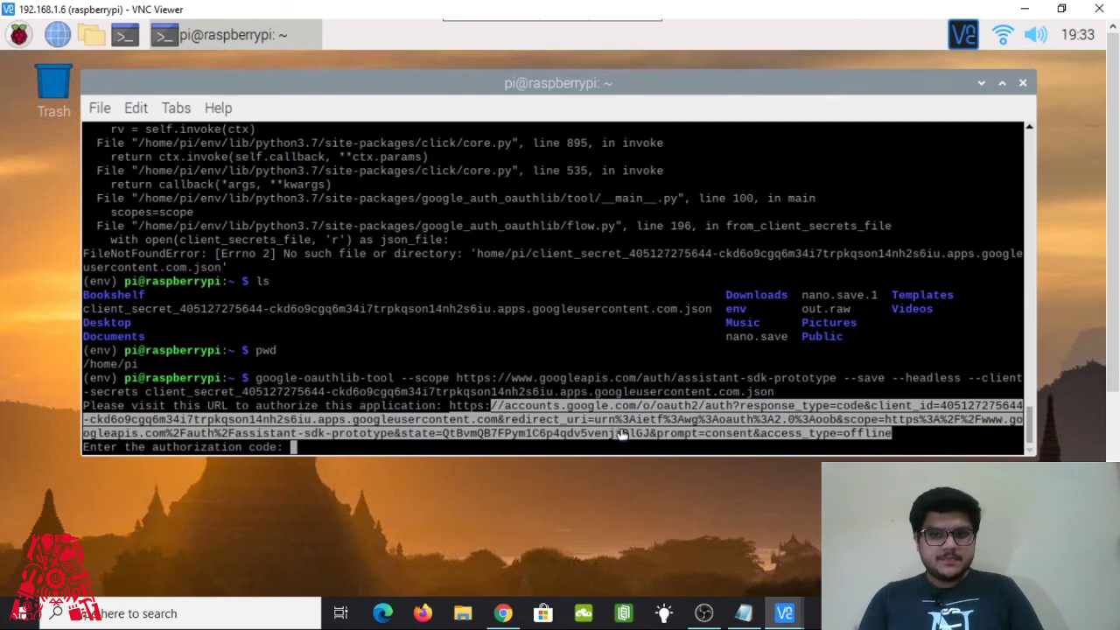
right_click(621, 435)
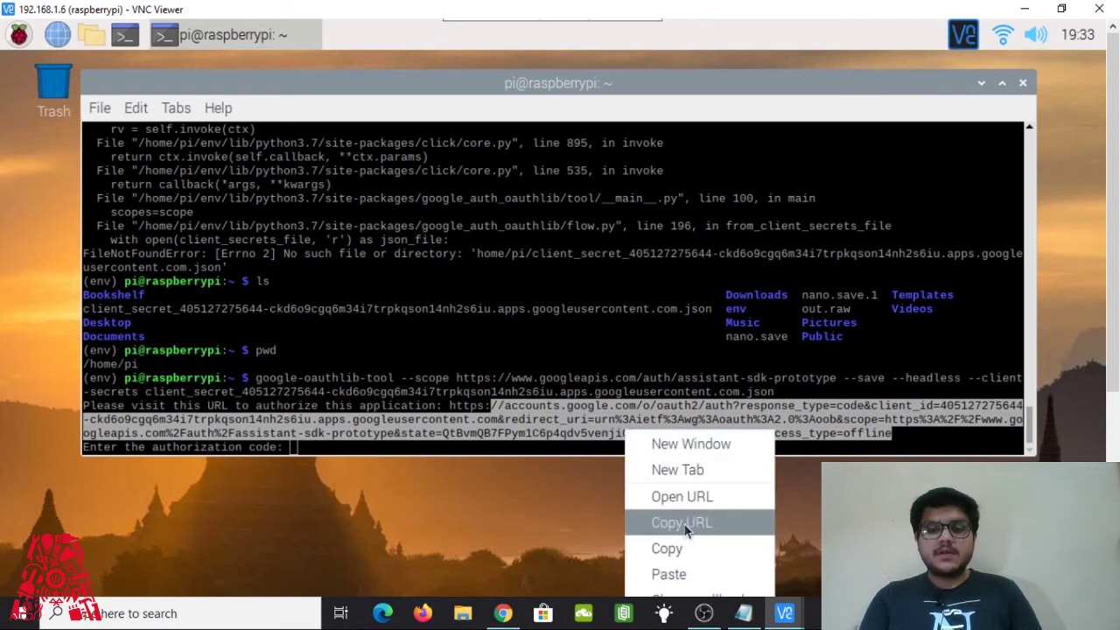
click(675, 551)
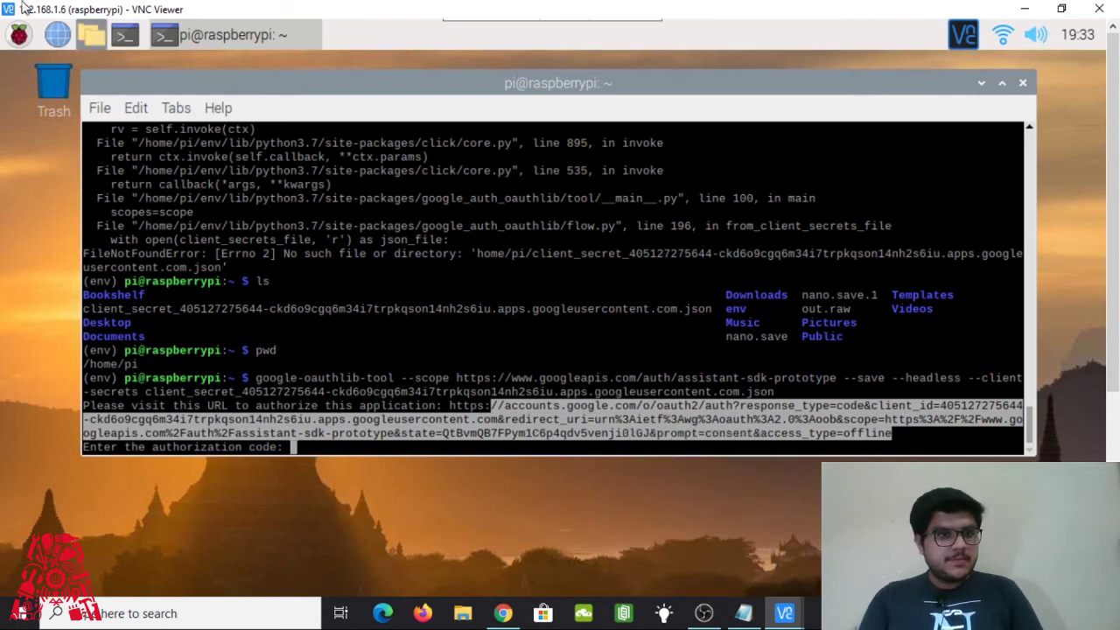
Step: Try to load the copied authorization address in the Raspberry Pi's Chromium web browser, and close the browser
click(65, 40)
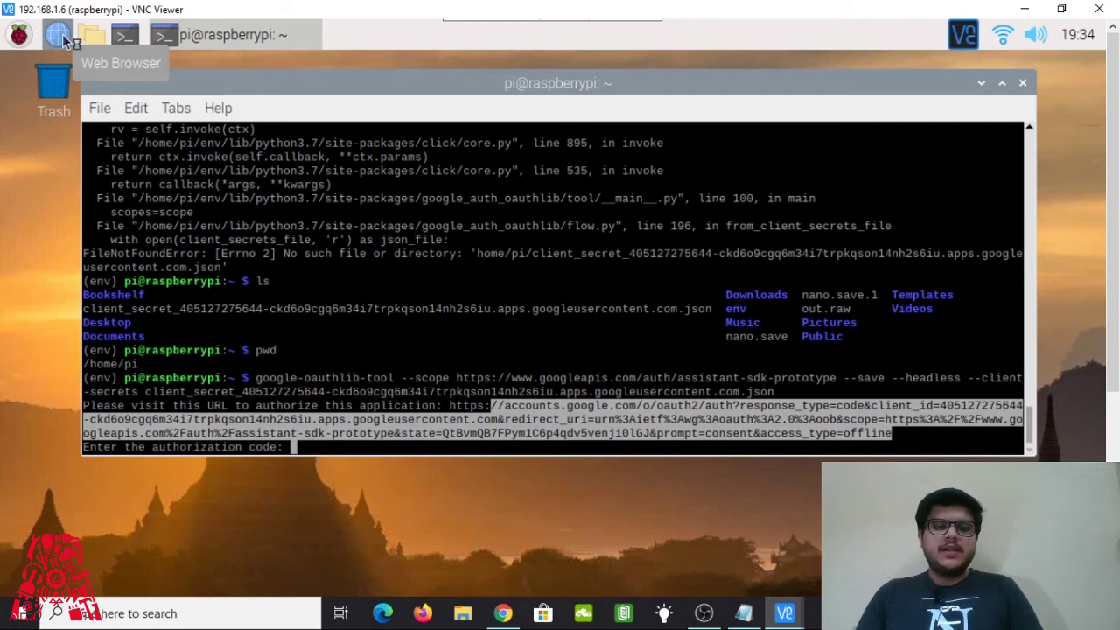
click(57, 35)
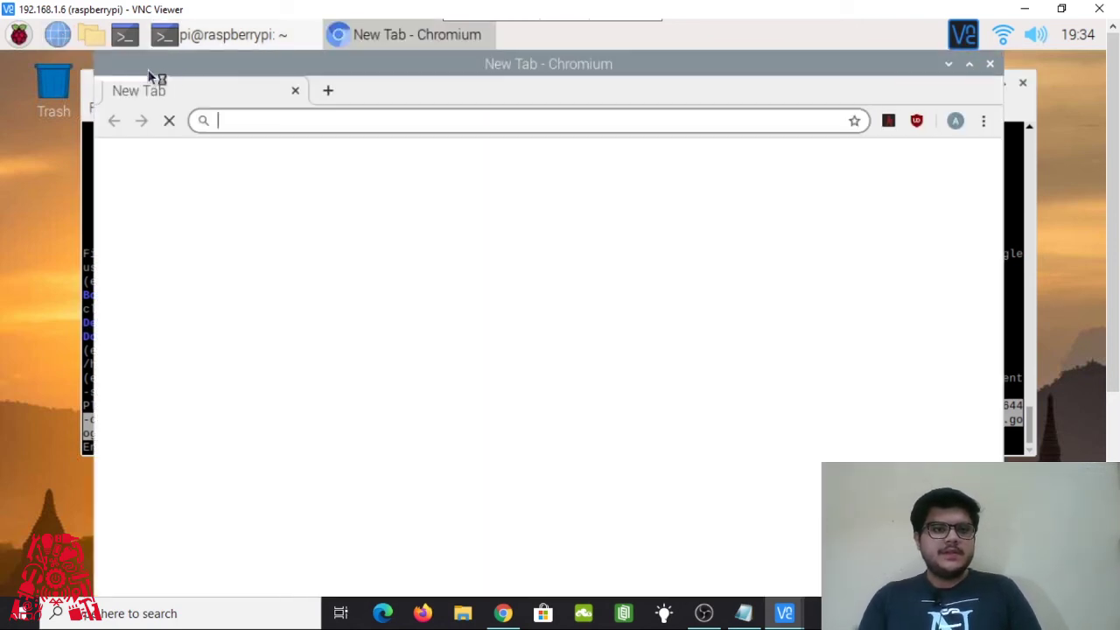
drag(230, 65, 247, 14)
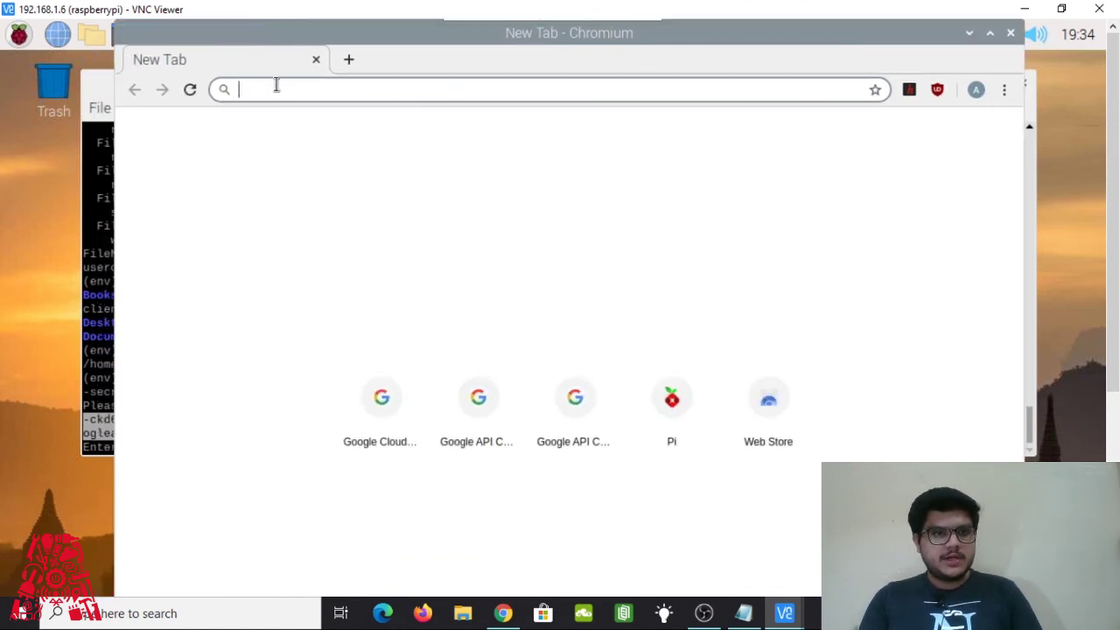
key(ctrl+v)
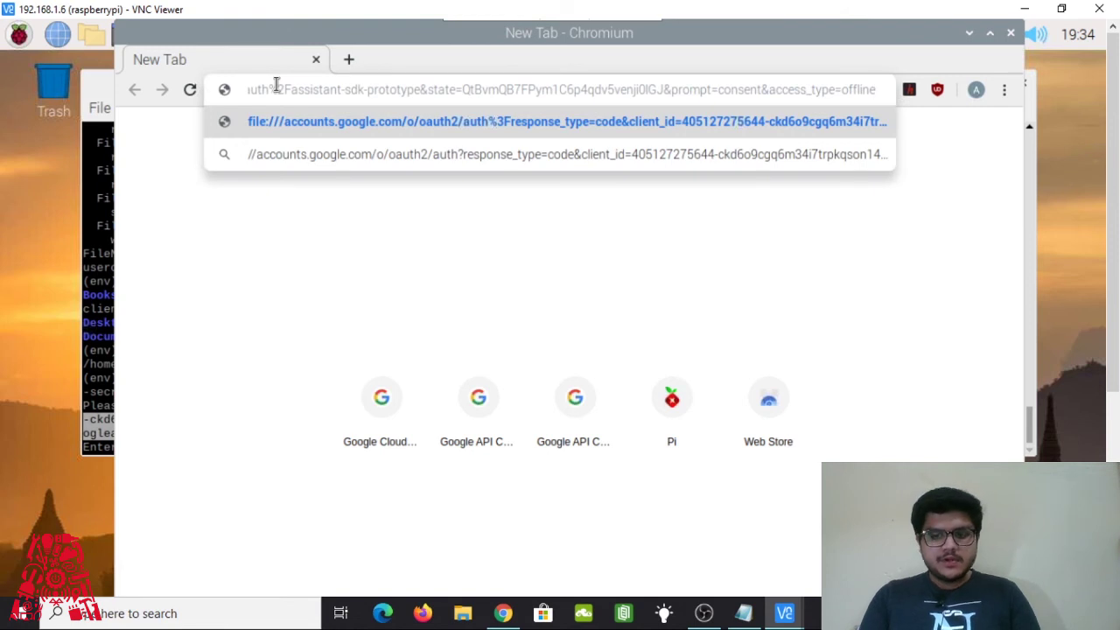
key(Return)
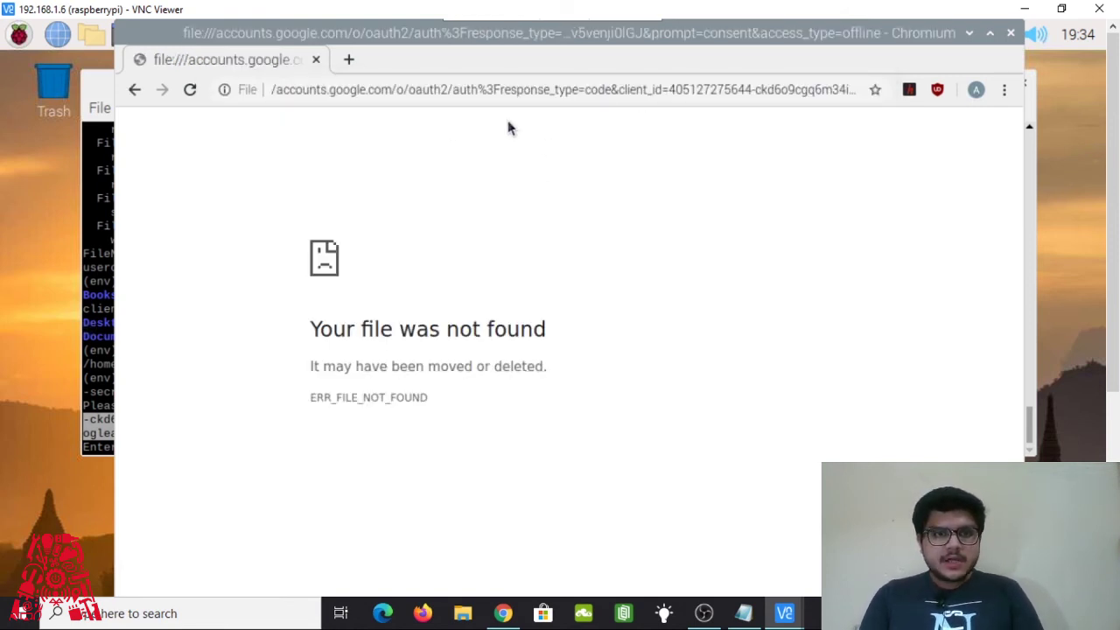
click(1013, 32)
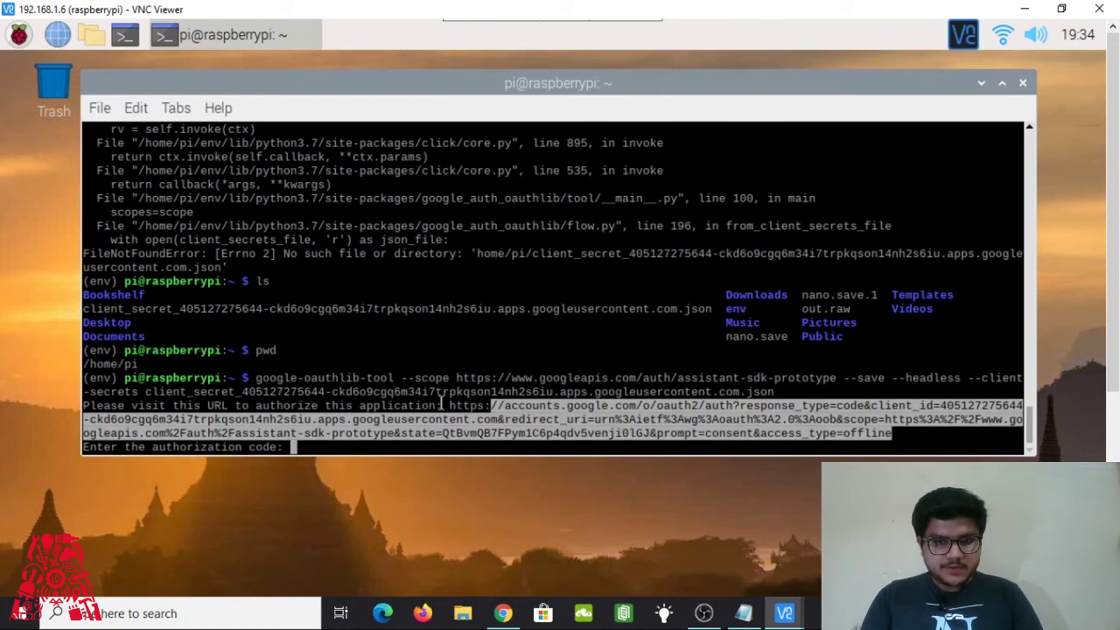
Step: Copy the complete authorization URL, including its https: prefix, from the terminal output
drag(909, 439, 452, 411)
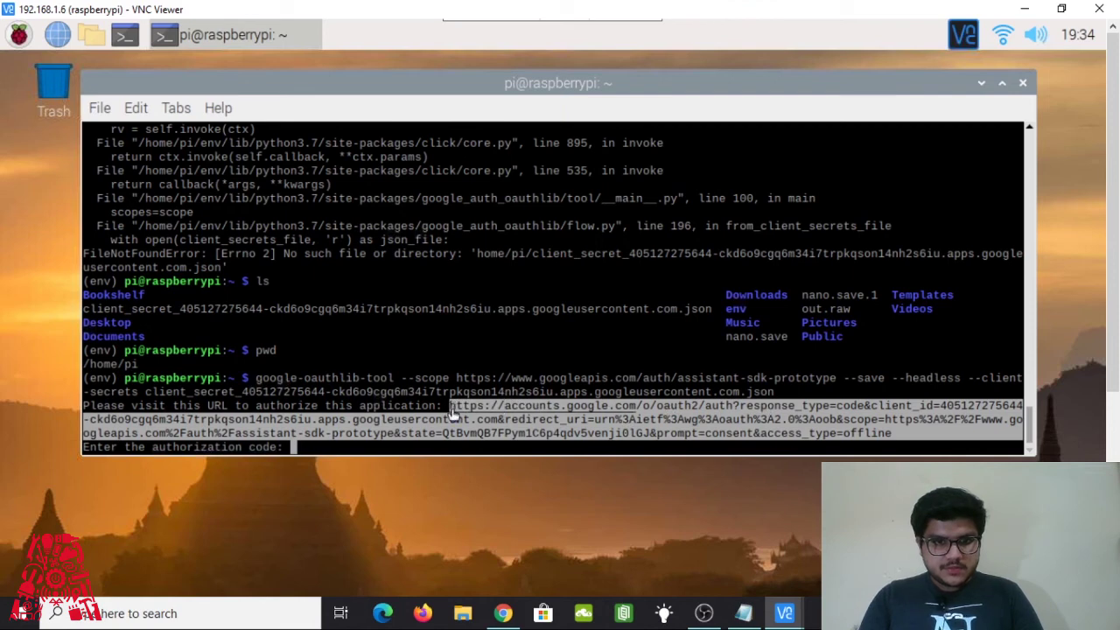
right_click(452, 413)
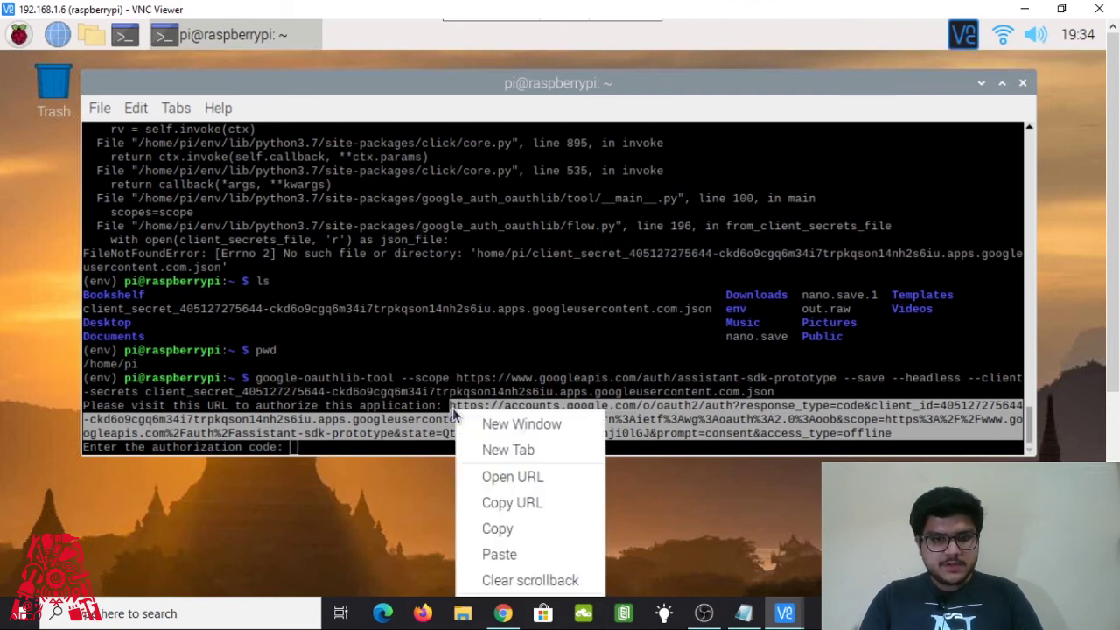
click(529, 535)
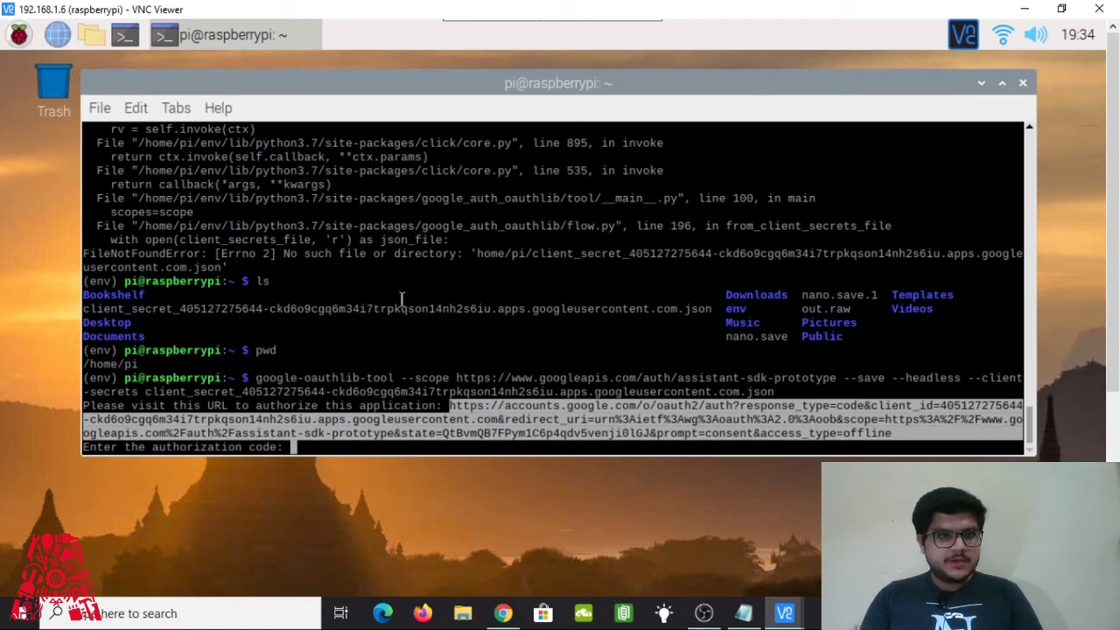
Step: Load the copied authorization URL in the Raspberry Pi's Chromium web browser
click(58, 34)
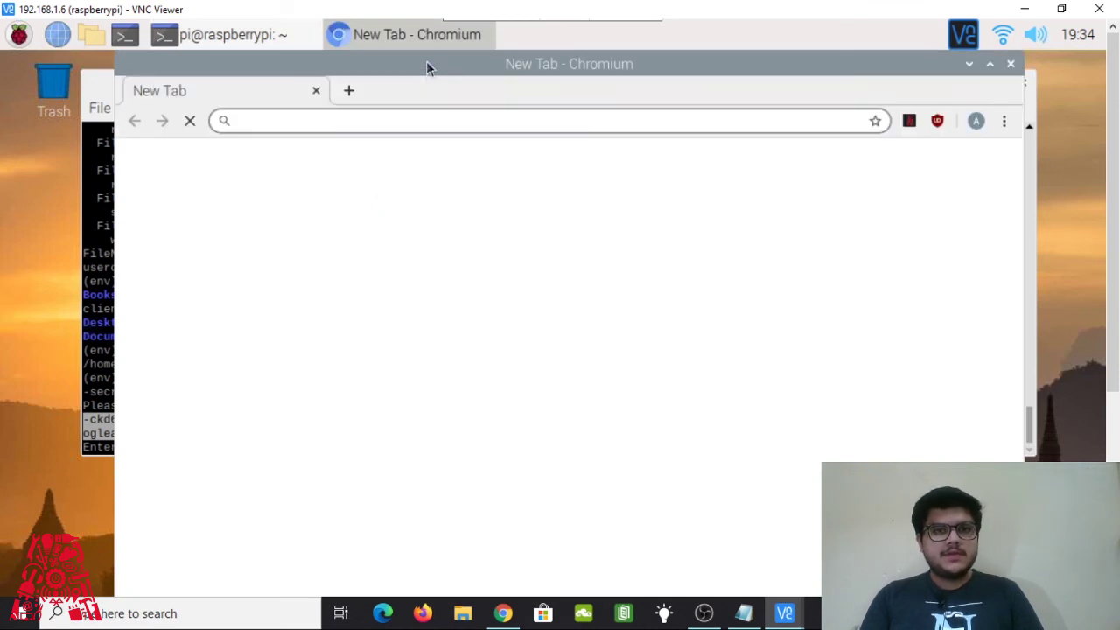
drag(428, 62, 438, 7)
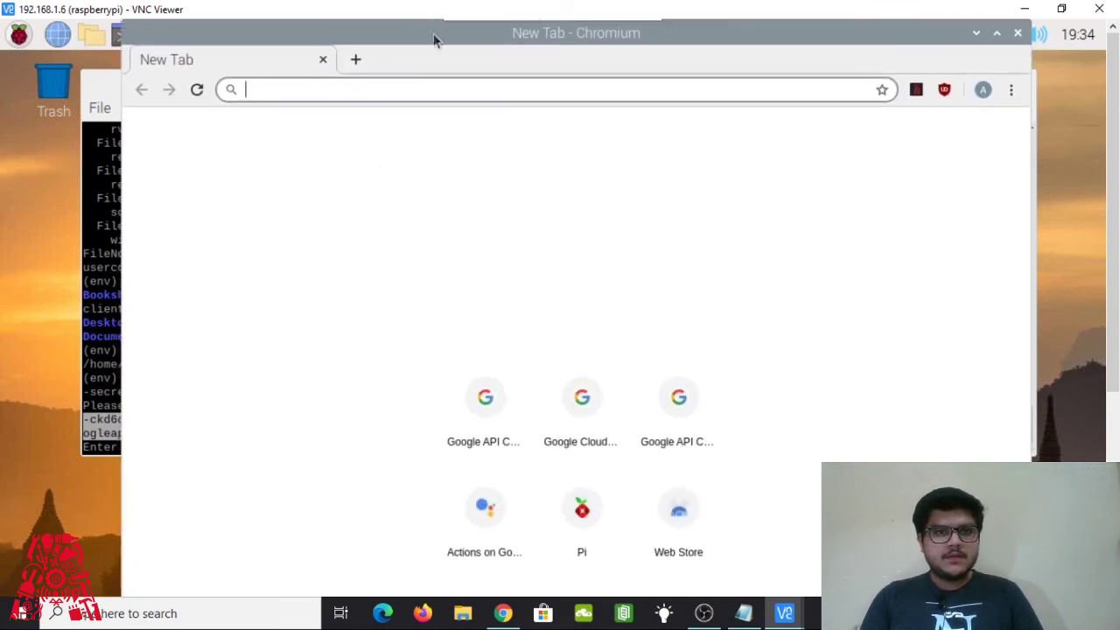
click(430, 90)
key(ctrl+v)
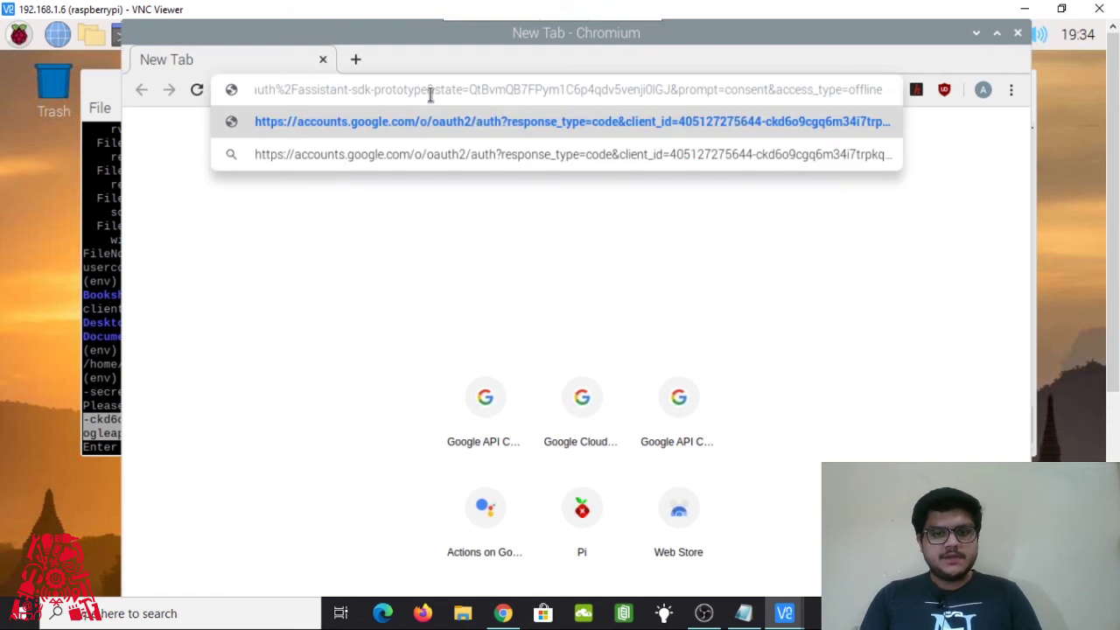
key(Return)
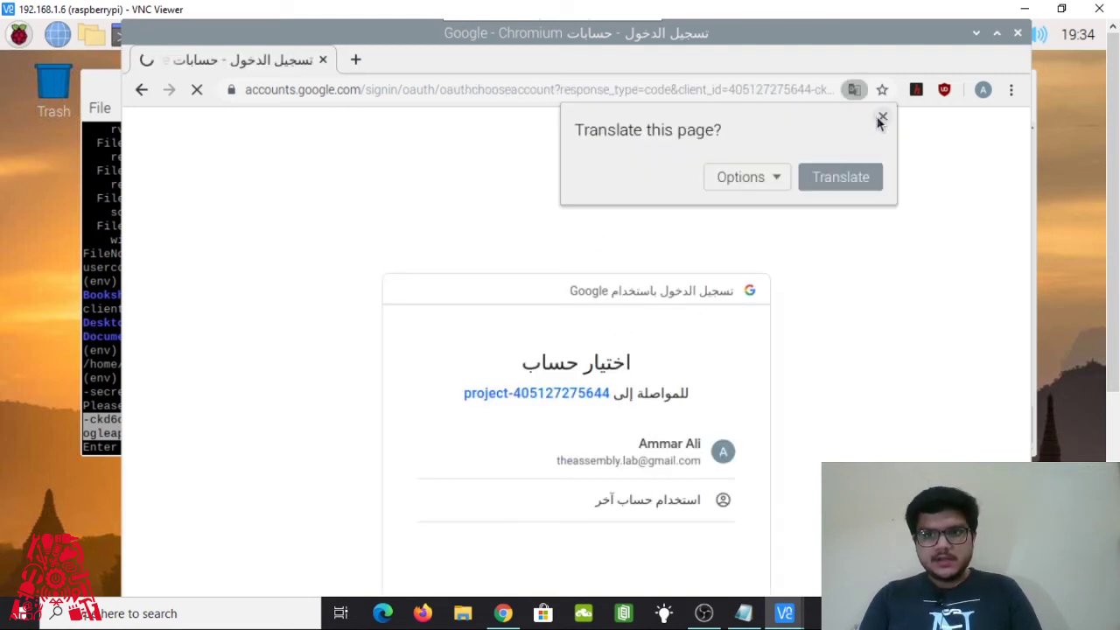
Step: Dismiss the translation offer, choose the Google account, and grant the project permission to use Google Assistant
click(881, 118)
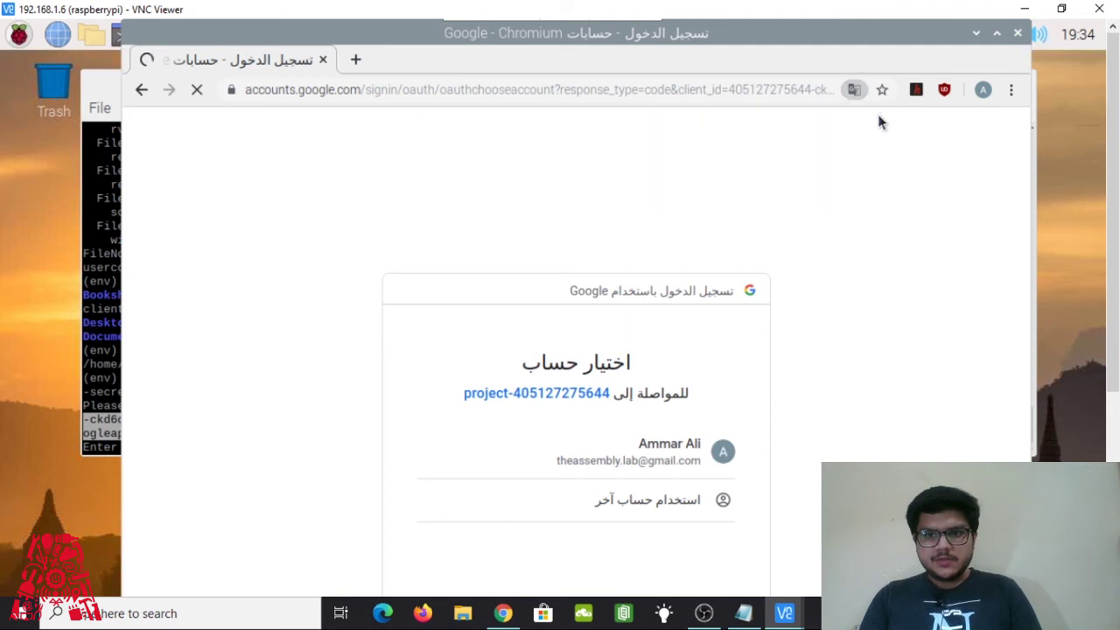
click(658, 452)
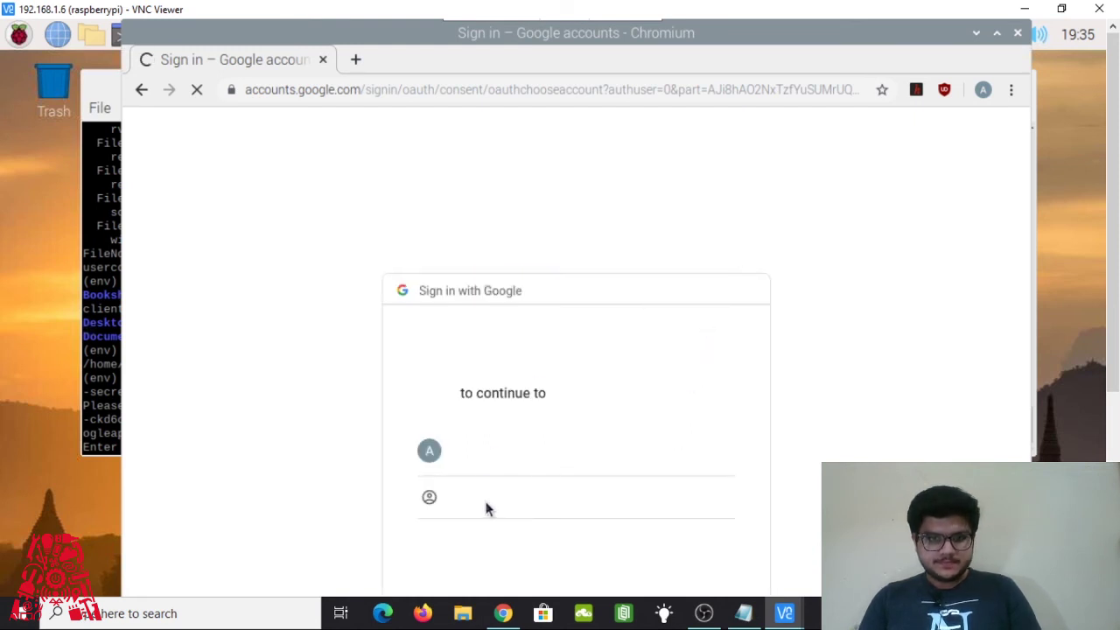
click(577, 437)
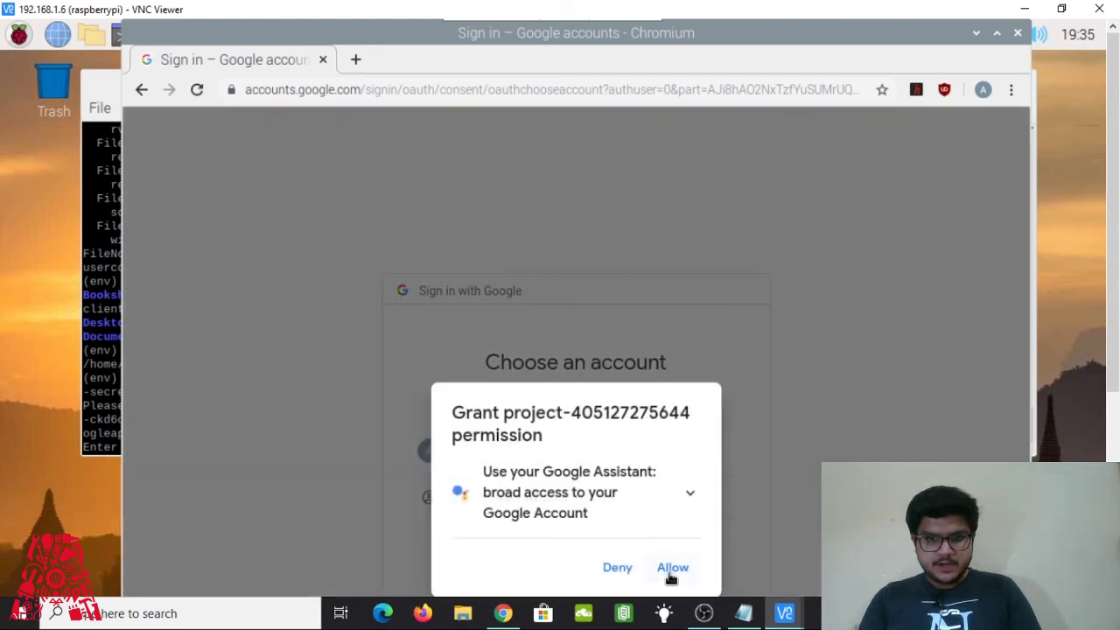
click(671, 571)
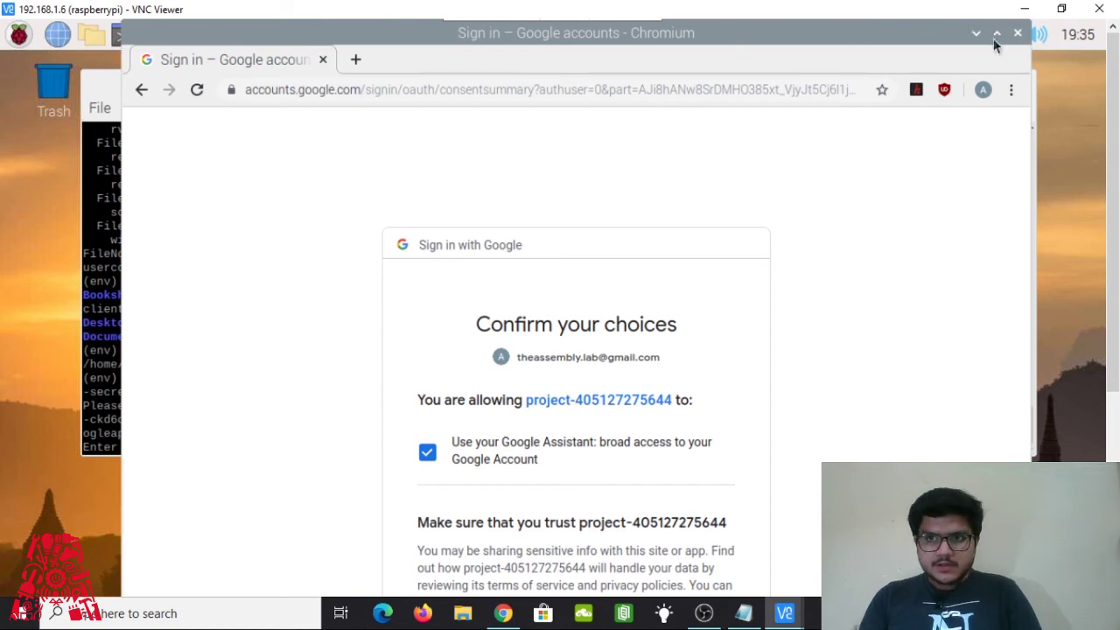
Step: Shrink and reposition the browser window to reach the end of the consent summary, and allow the confirmed Google Assistant access
drag(1028, 25, 781, 252)
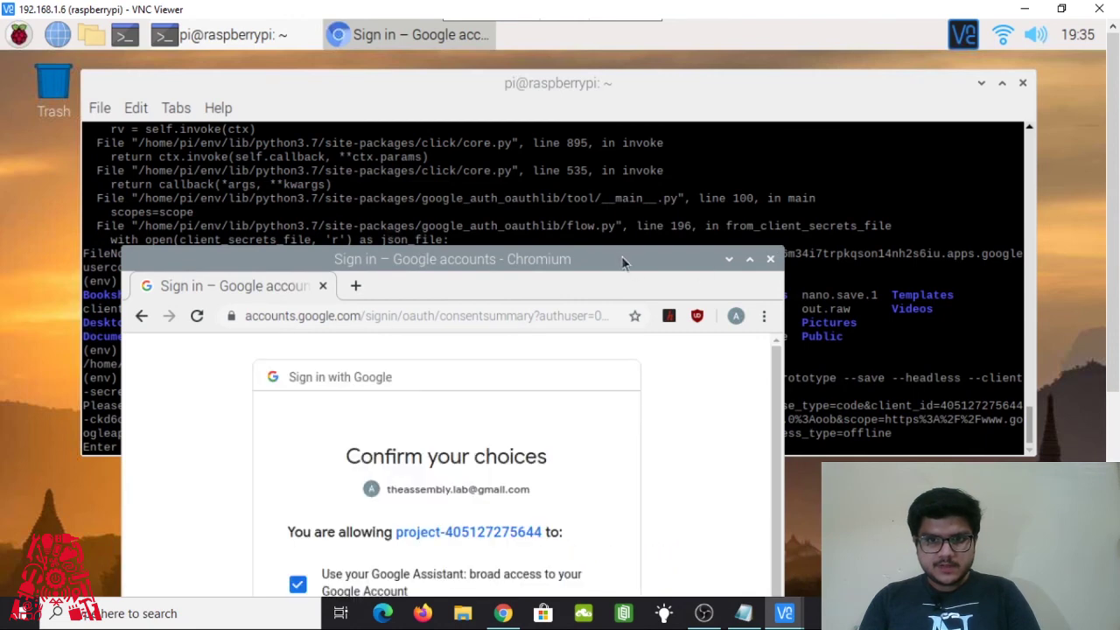
drag(625, 259, 726, 26)
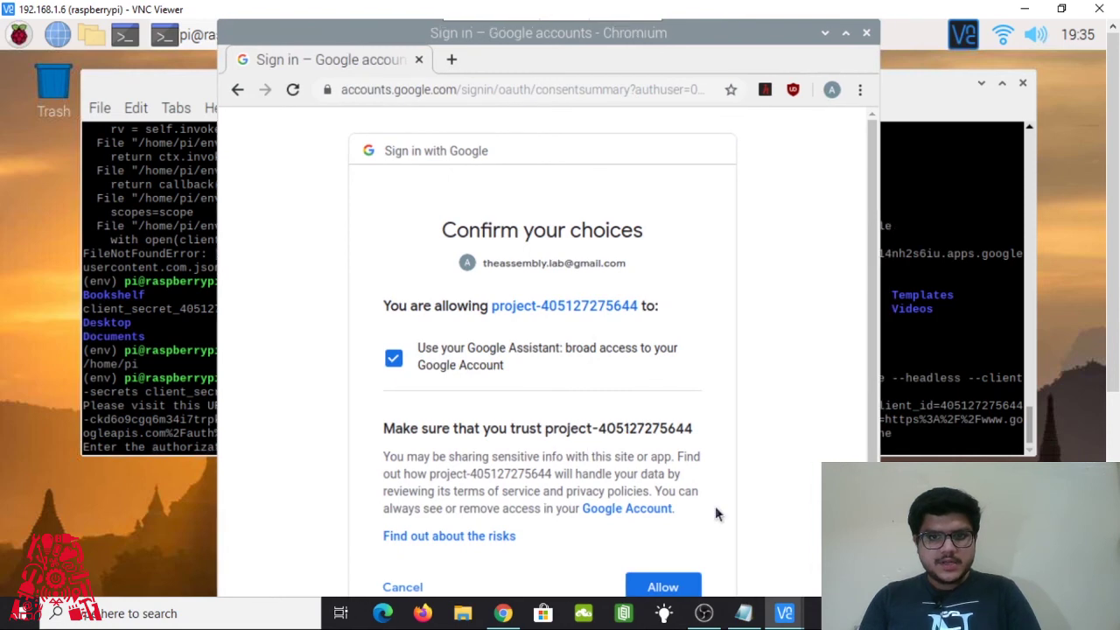
click(667, 589)
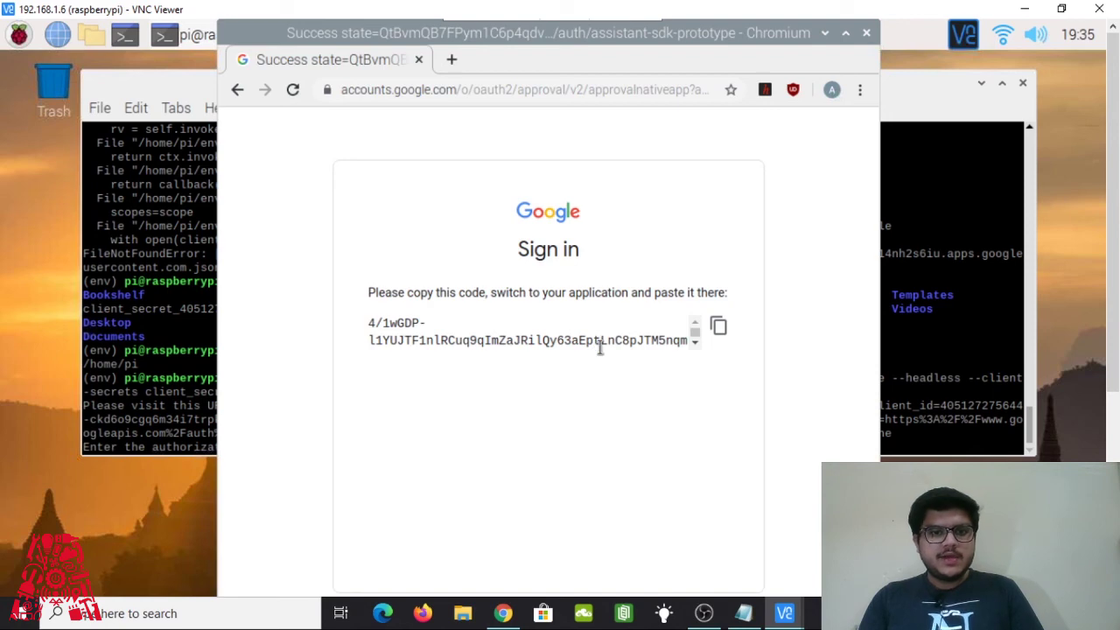
Step: Copy the authorization code from the Google sign-in page
scroll(601, 349, down, 1)
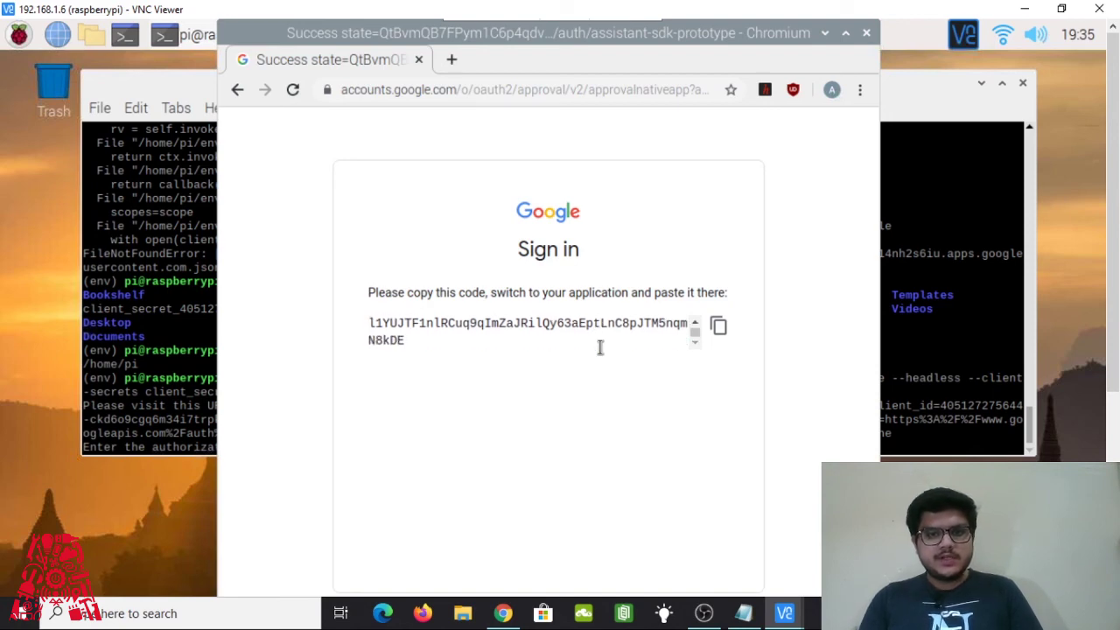
scroll(601, 348, up, 1)
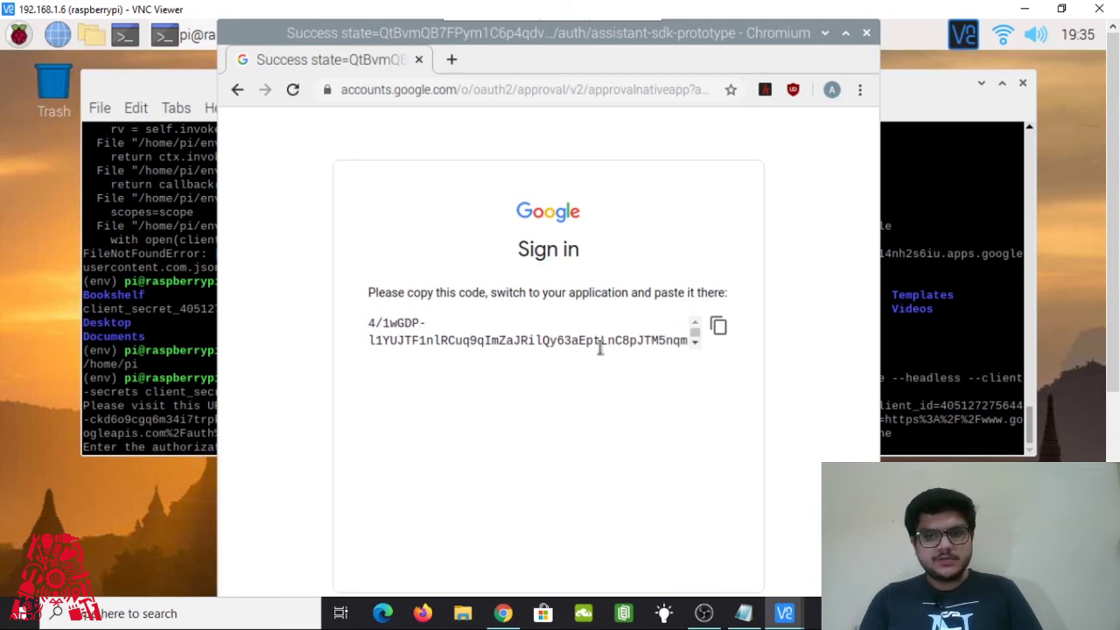
click(716, 327)
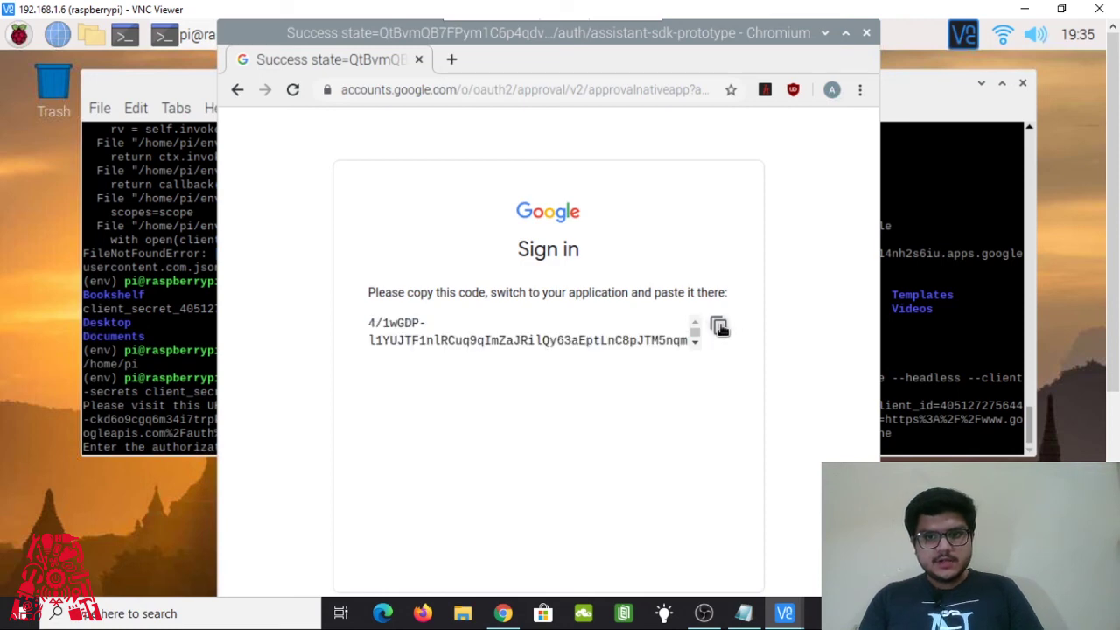
click(719, 328)
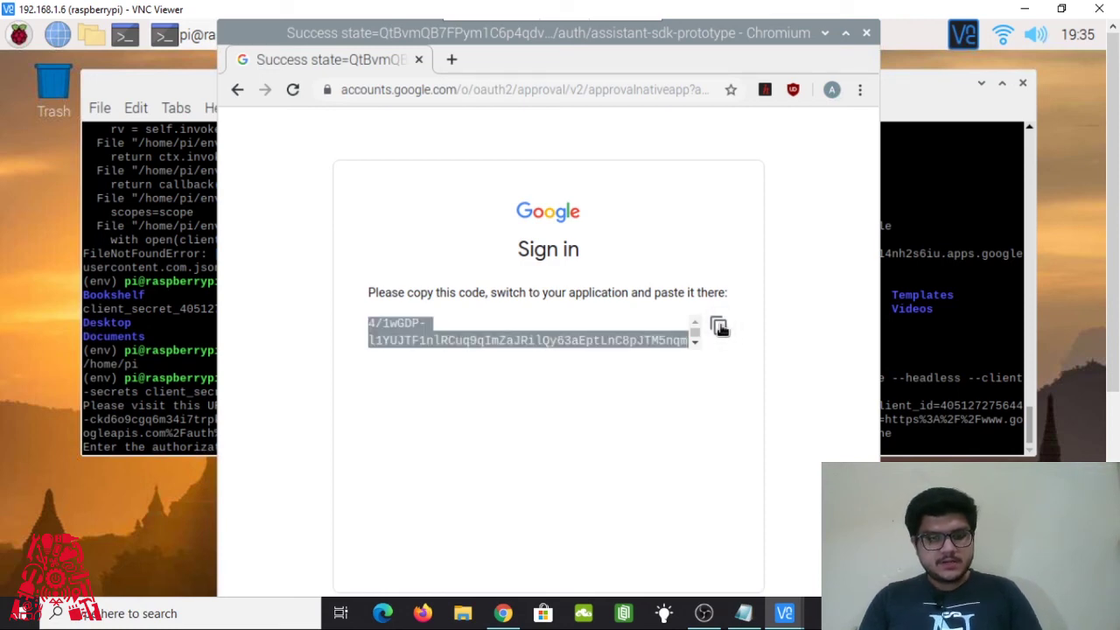
Step: Paste the copied code at the terminal's authorization code prompt and submit it
click(975, 295)
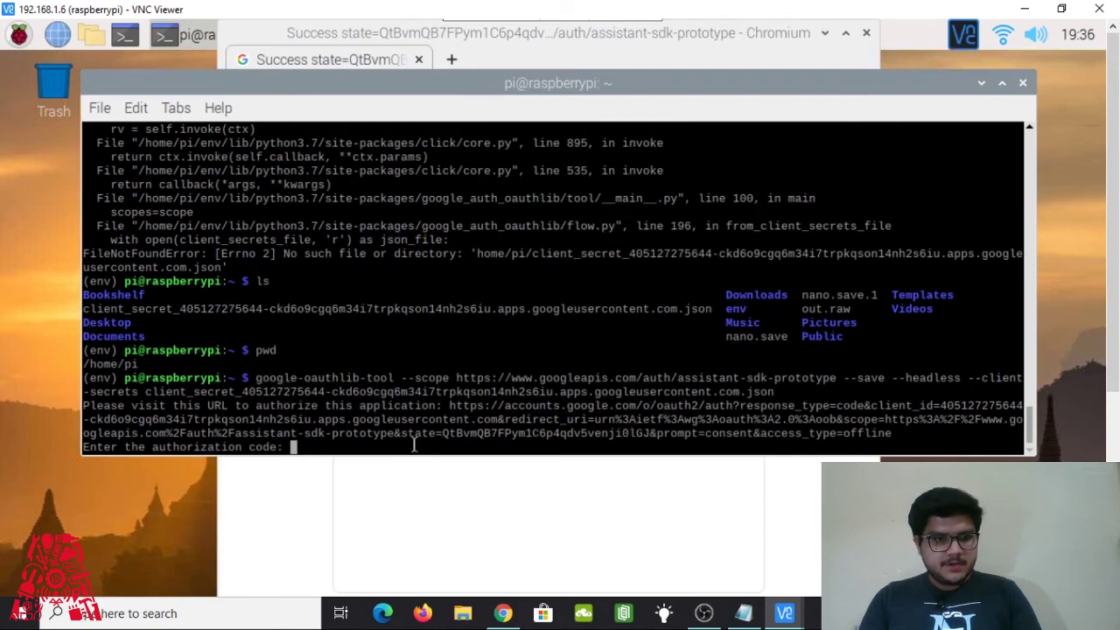
right_click(353, 448)
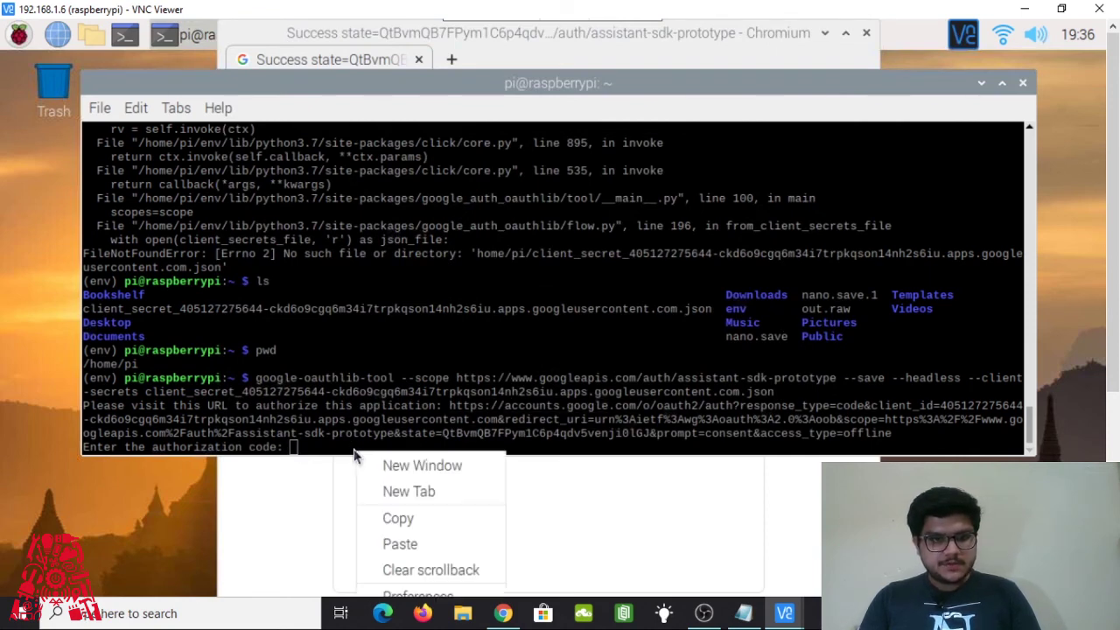
click(419, 550)
key(Return)
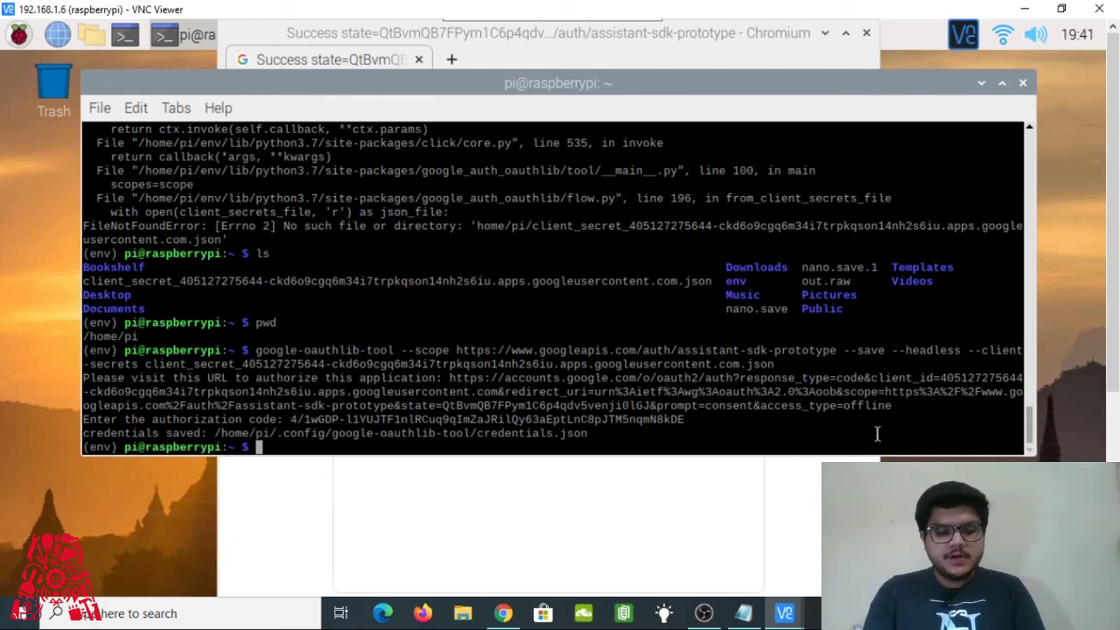
Step: Enter the start of the command, googlesamples-assistant-pushtotalk --project-id, at the terminal prompt without running it
text(g)
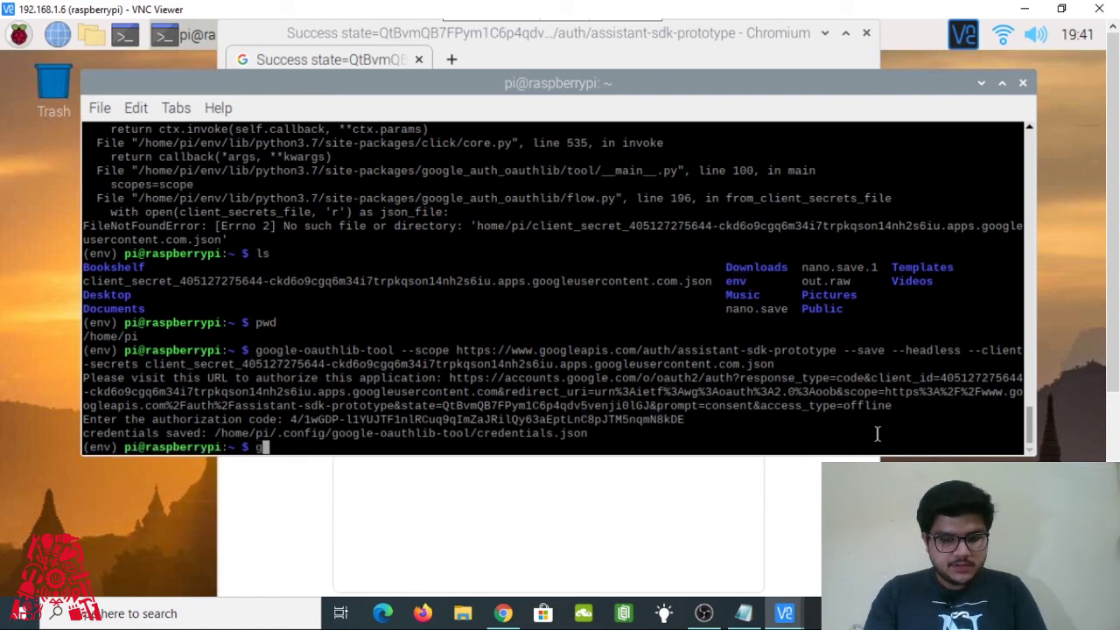
text(oo)
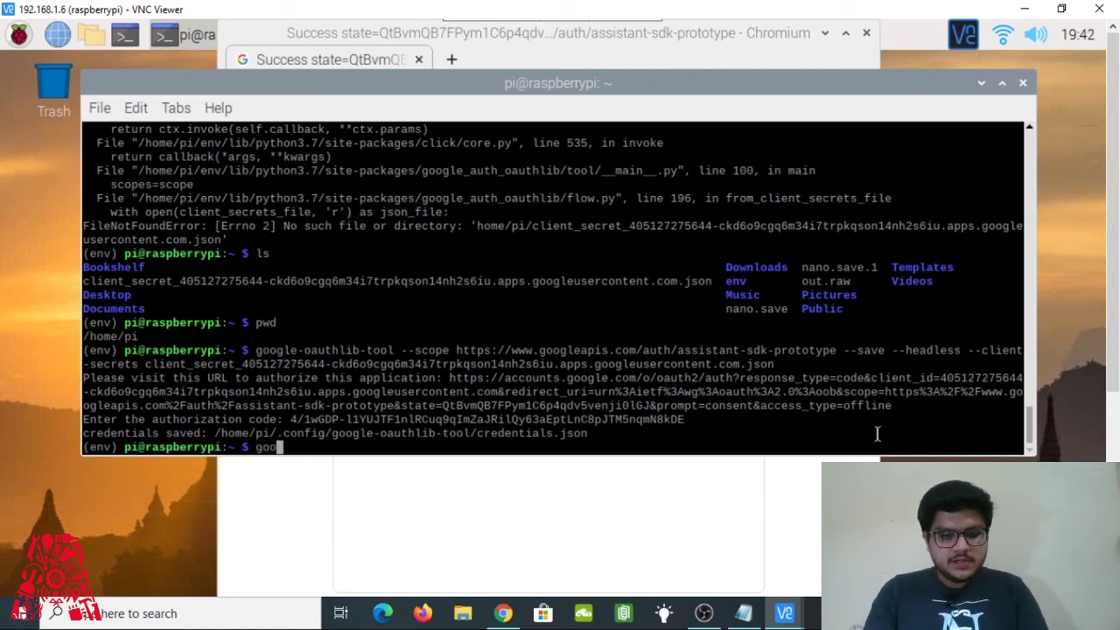
text(gle)
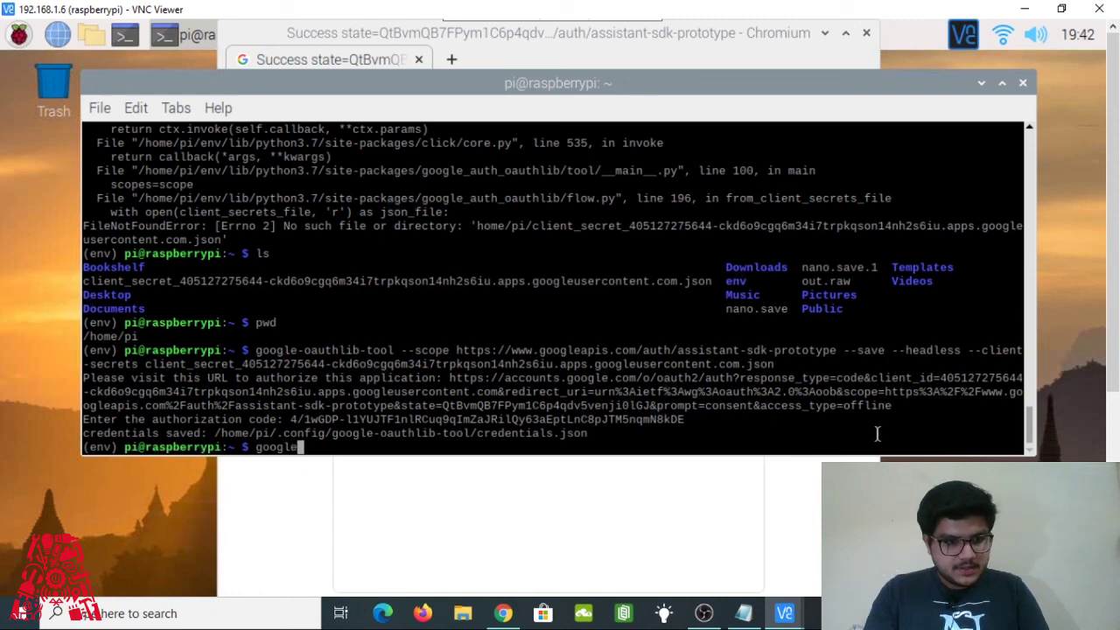
text(samples)
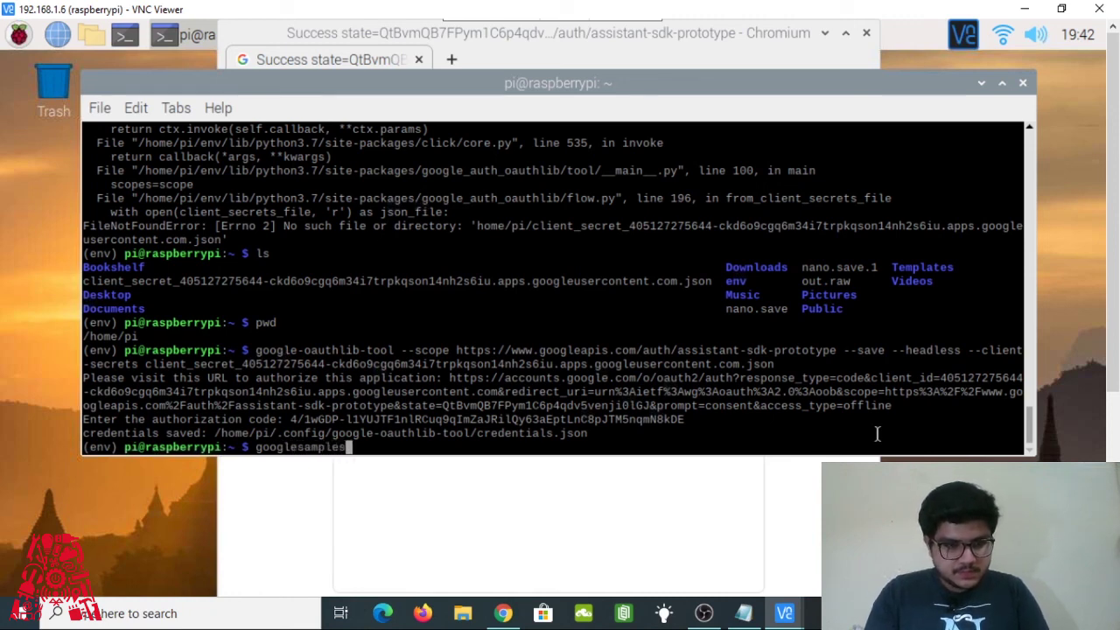
text(-)
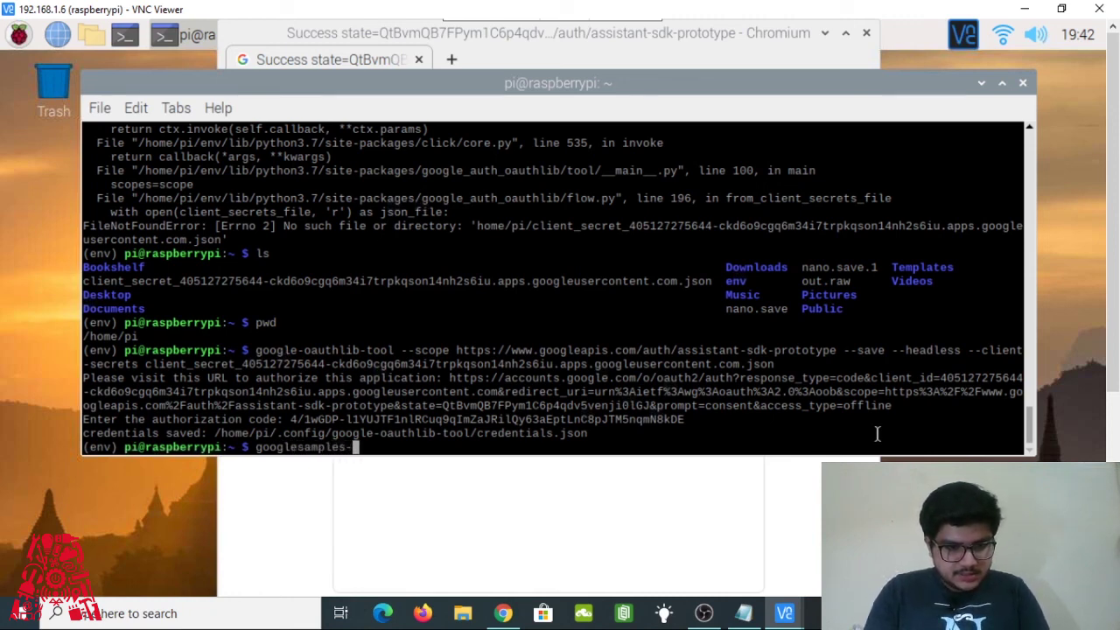
text(assistan)
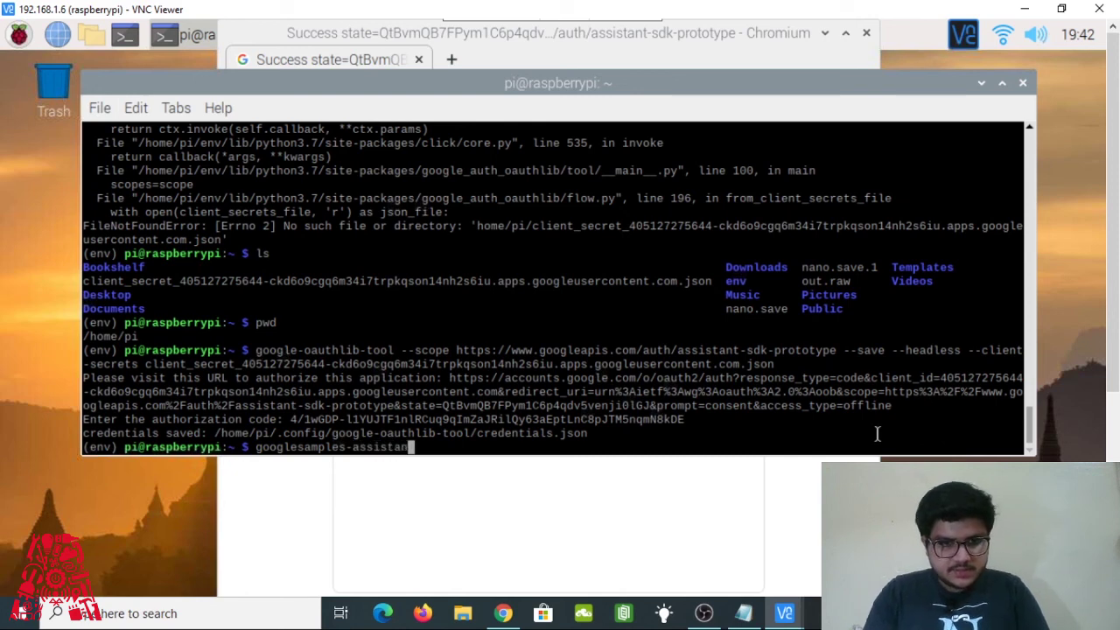
text(t)
text(-)
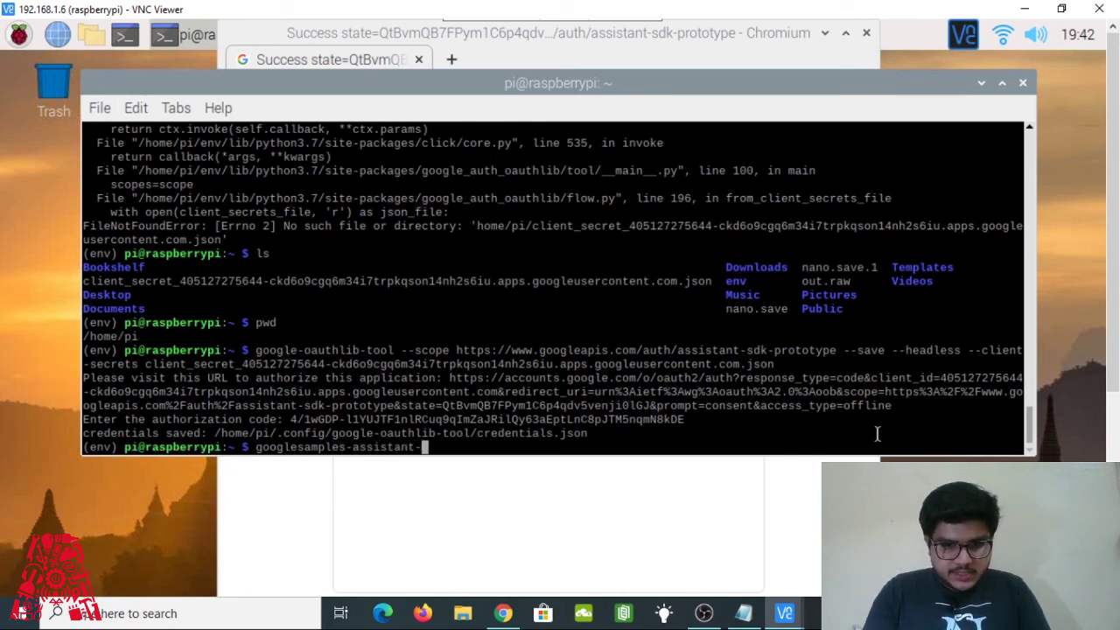
text(pushtotalk)
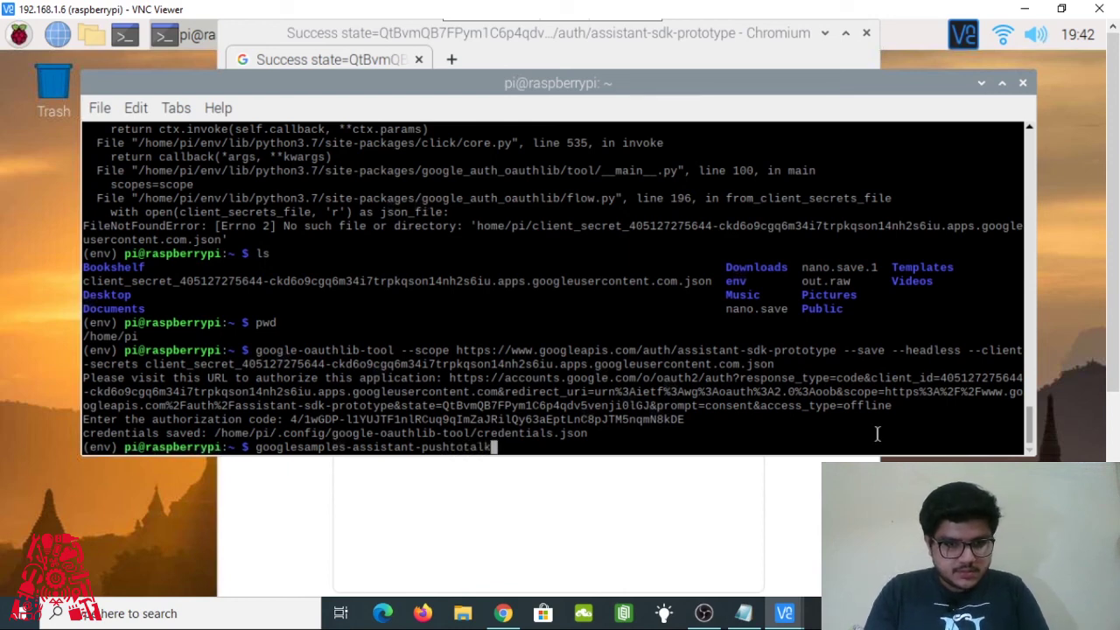
text( --)
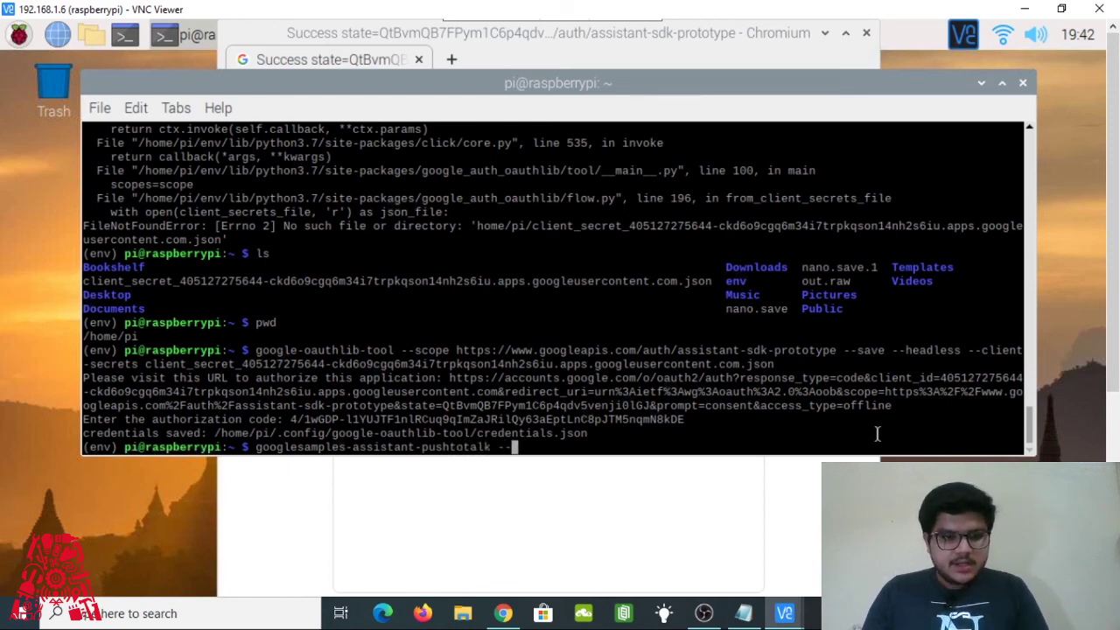
text(p)
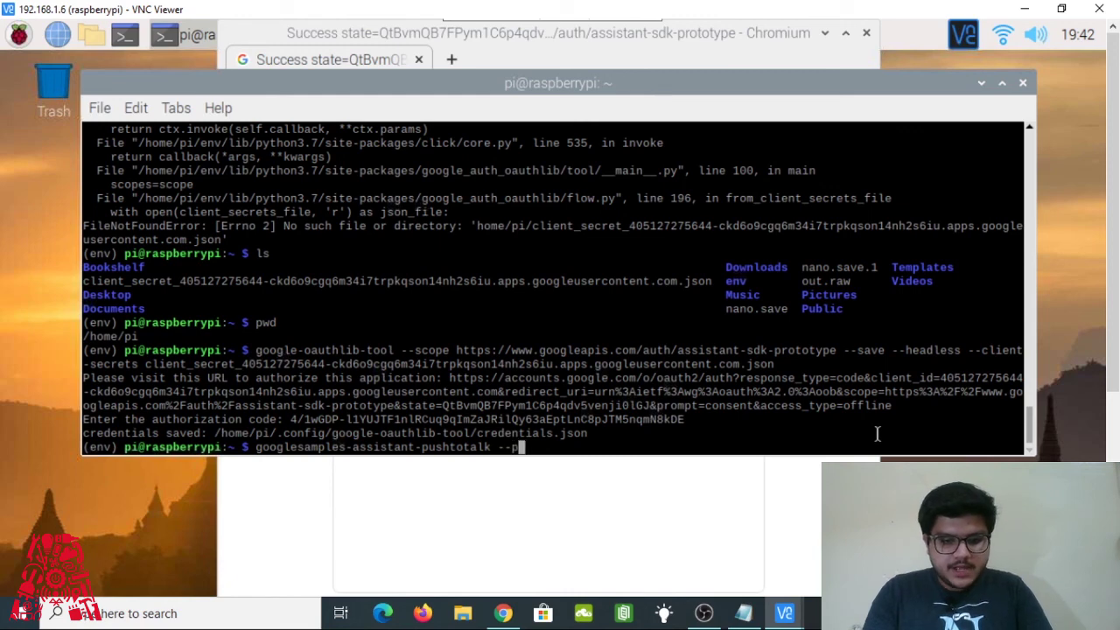
text(roject)
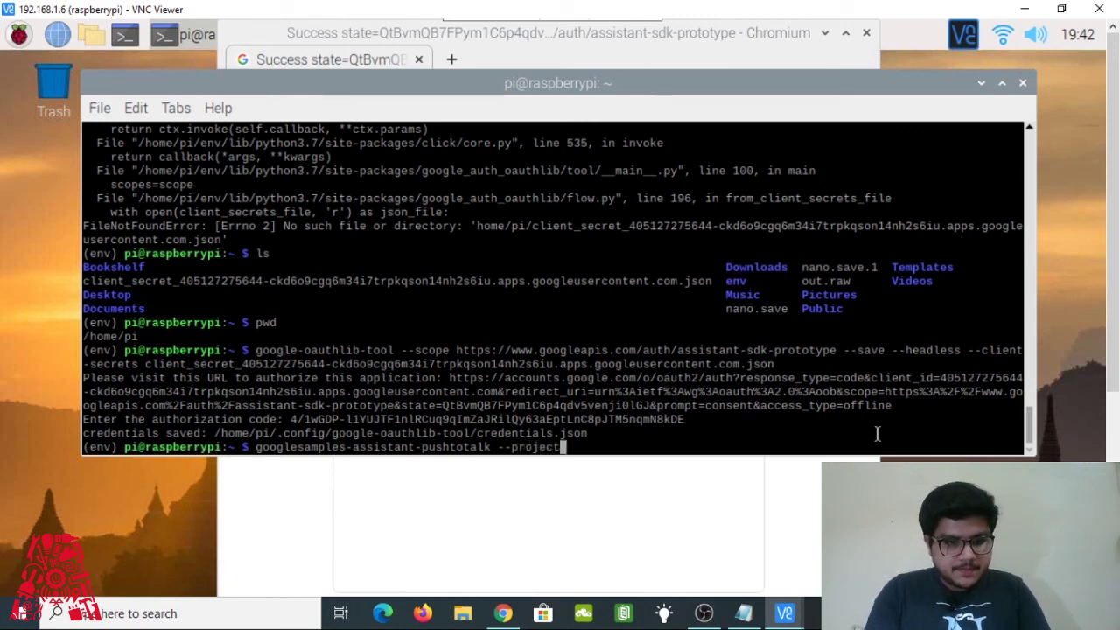
text(-id)
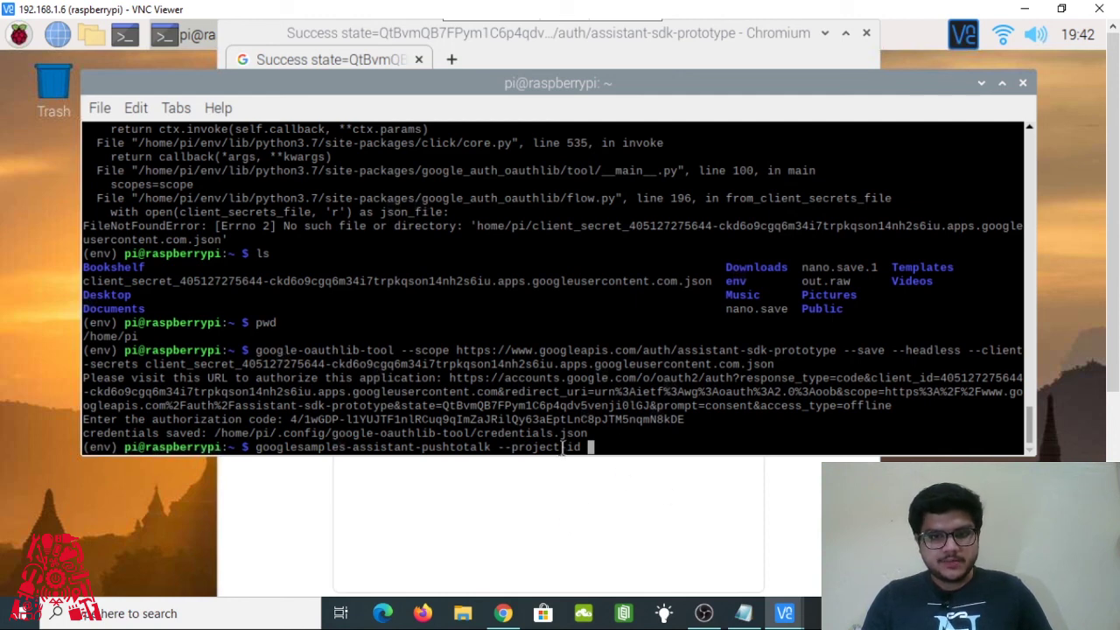
Step: Switch to Chrome's Actions Console and look up the piassistant project's ID, checking its registered device model and project settings
click(497, 614)
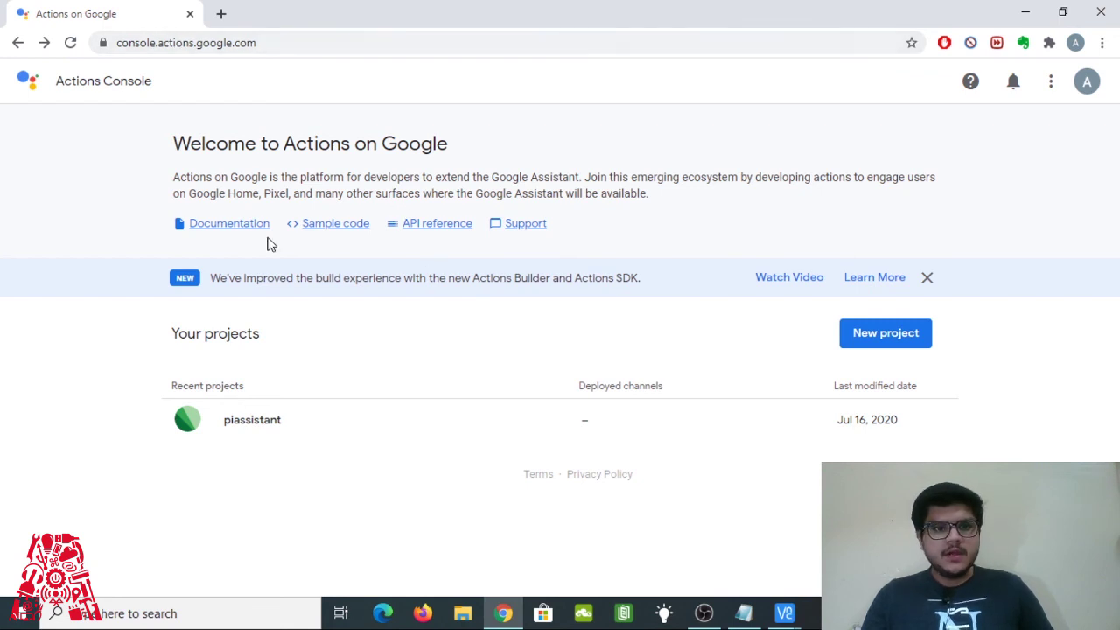
click(258, 429)
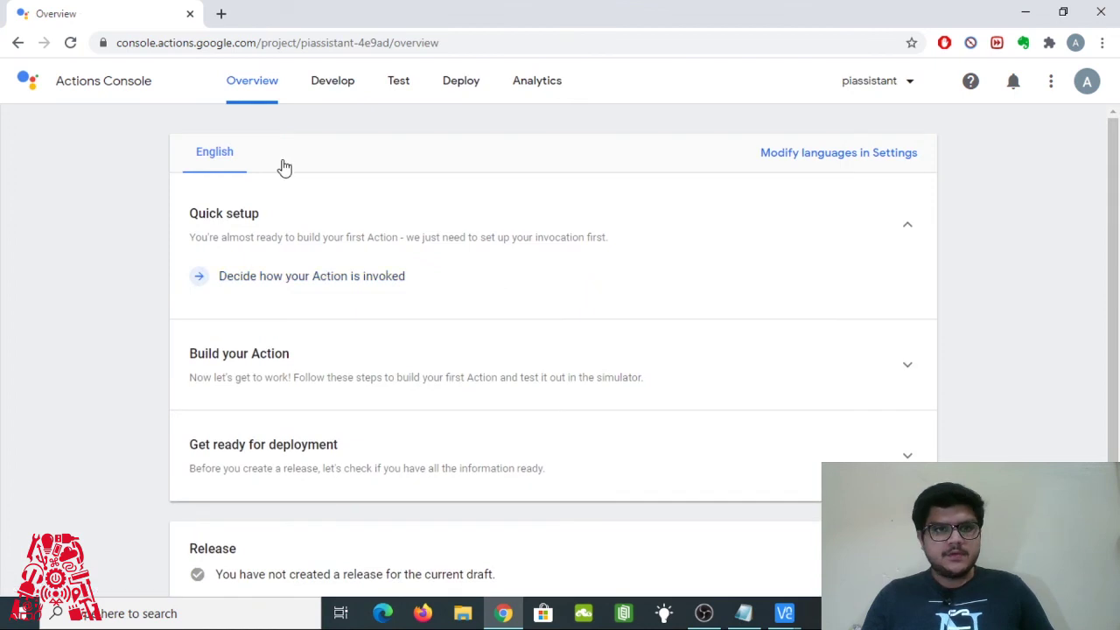
click(328, 92)
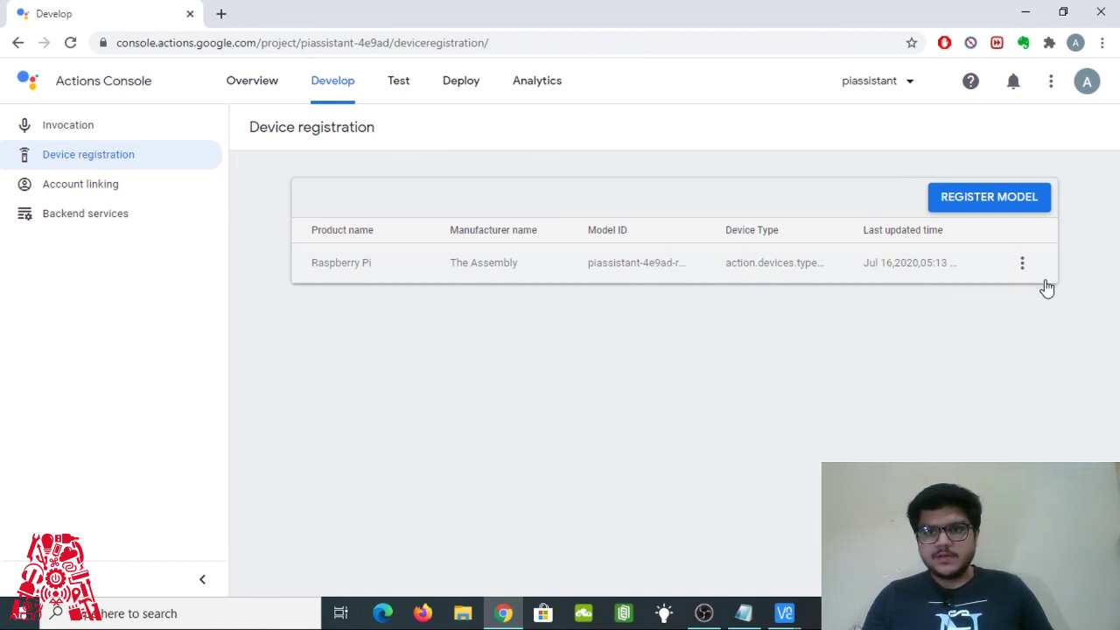
click(1021, 268)
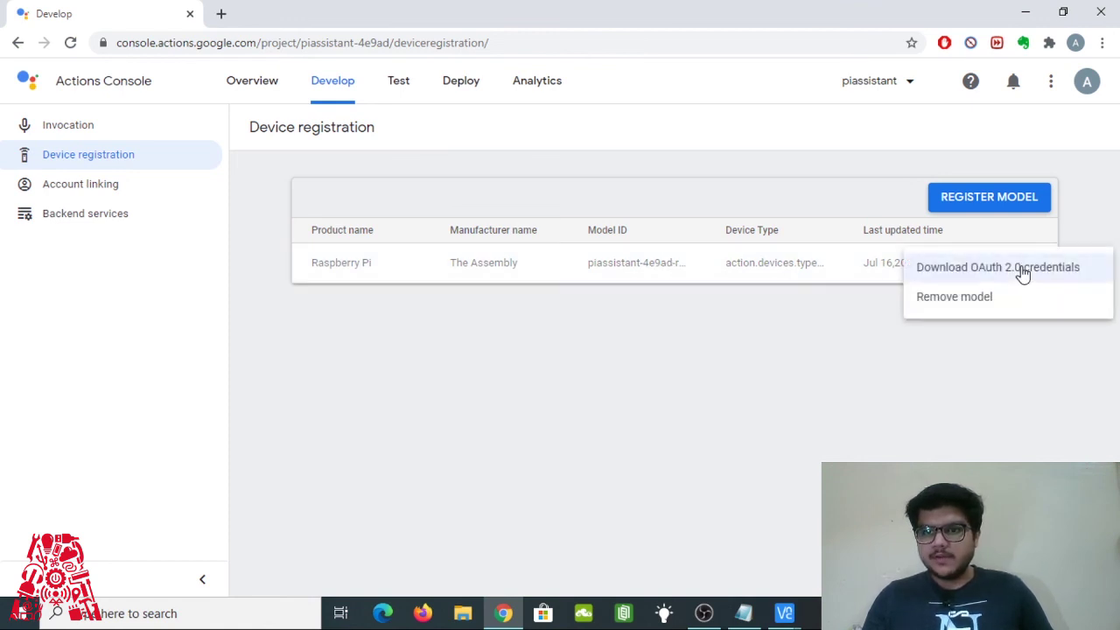
click(962, 378)
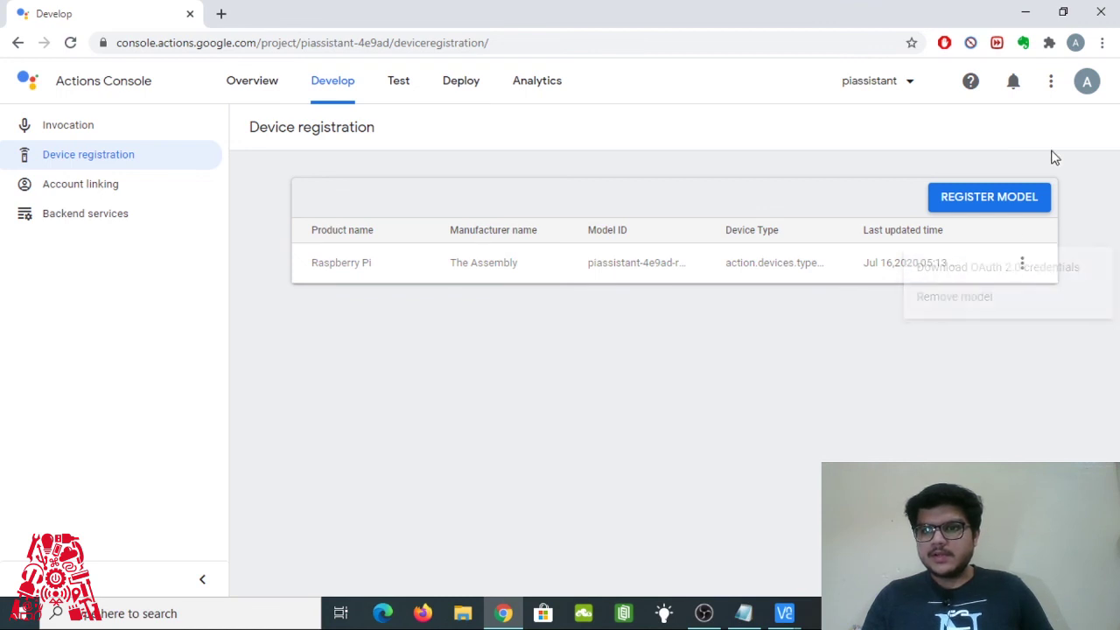
click(1051, 87)
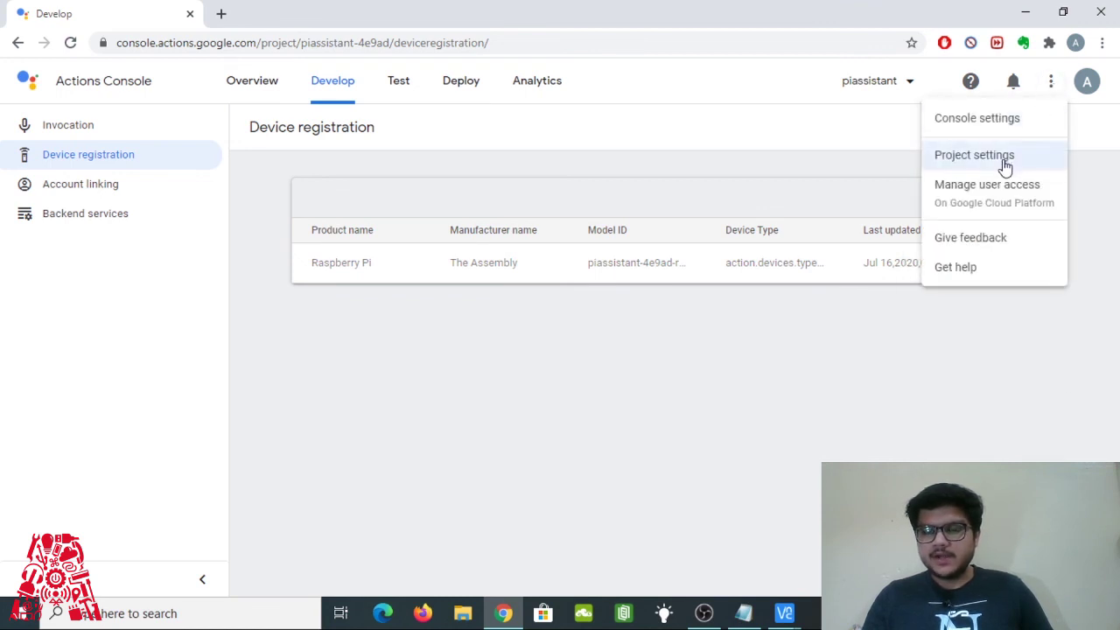
click(1006, 166)
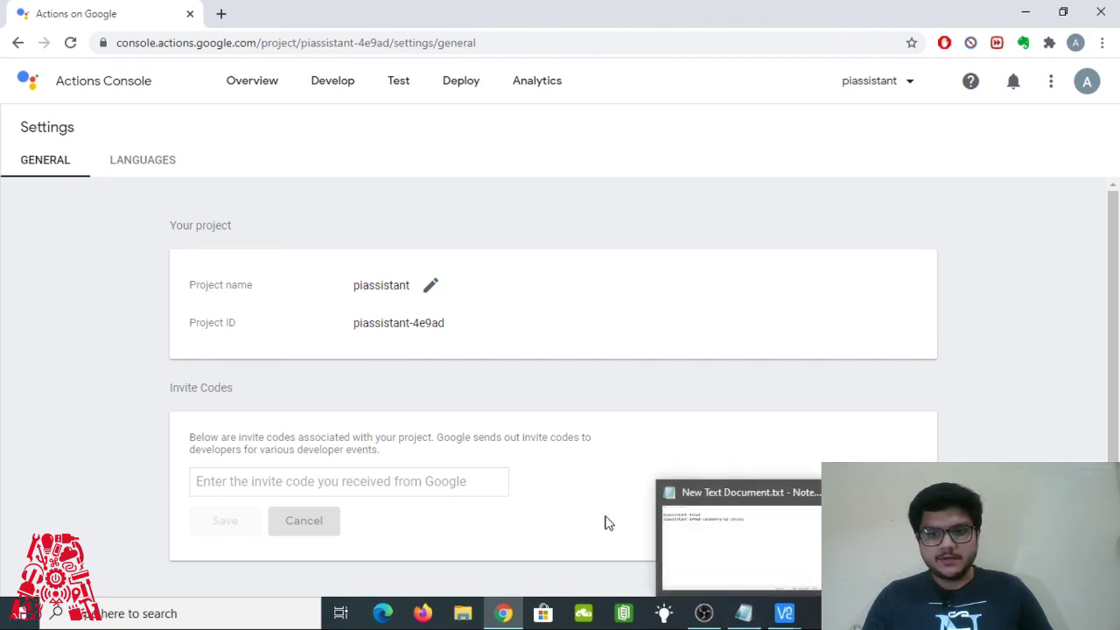
Step: Copy the project ID piassistant-4e9ad from the Notepad notes and paste it after --project-id in the VNC Viewer terminal
mouse_move(724, 615)
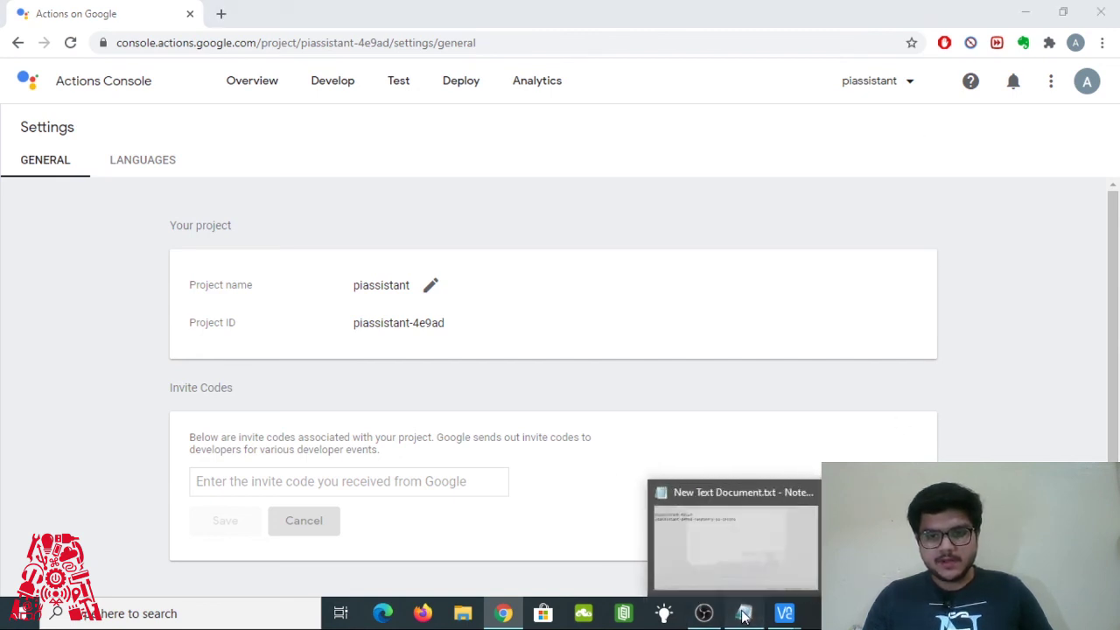
click(735, 615)
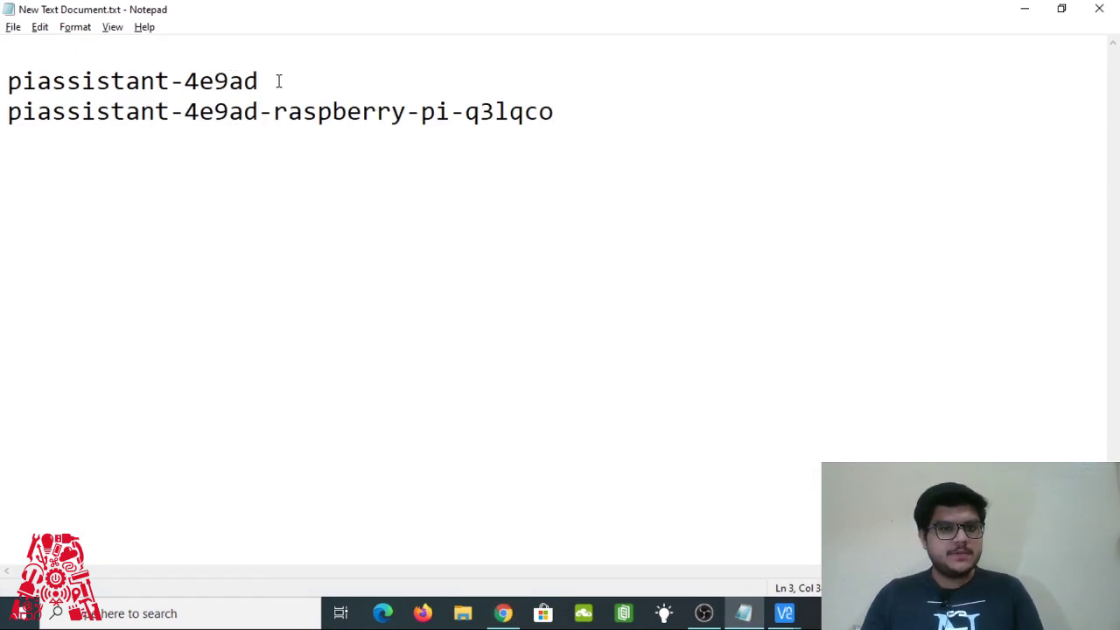
drag(279, 81, 4, 75)
key(ctrl+c)
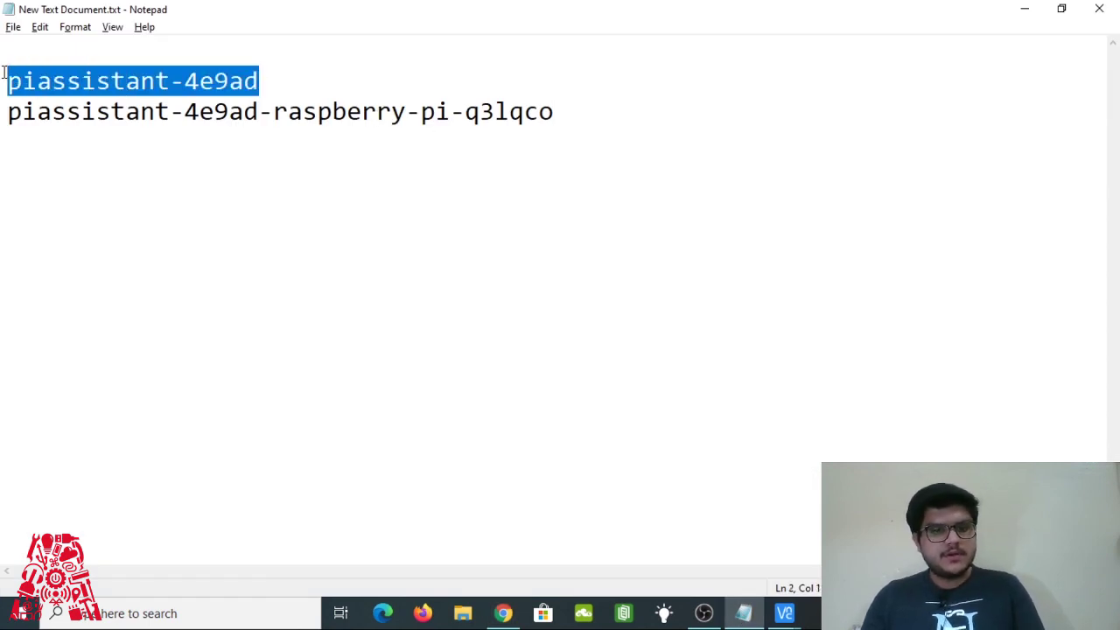
click(803, 613)
click(795, 542)
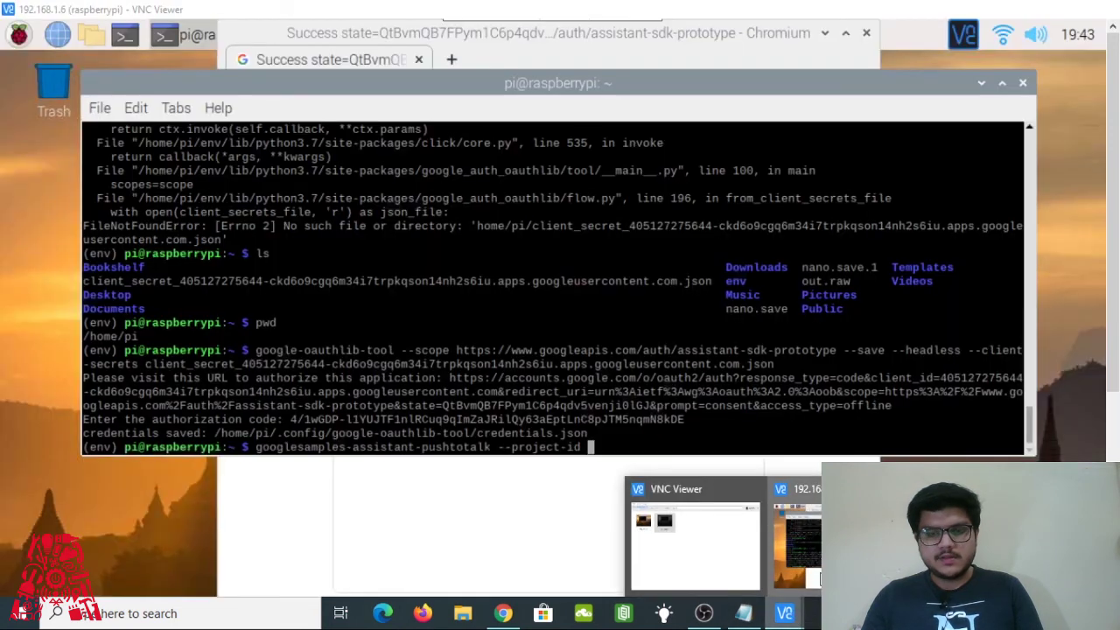
right_click(618, 447)
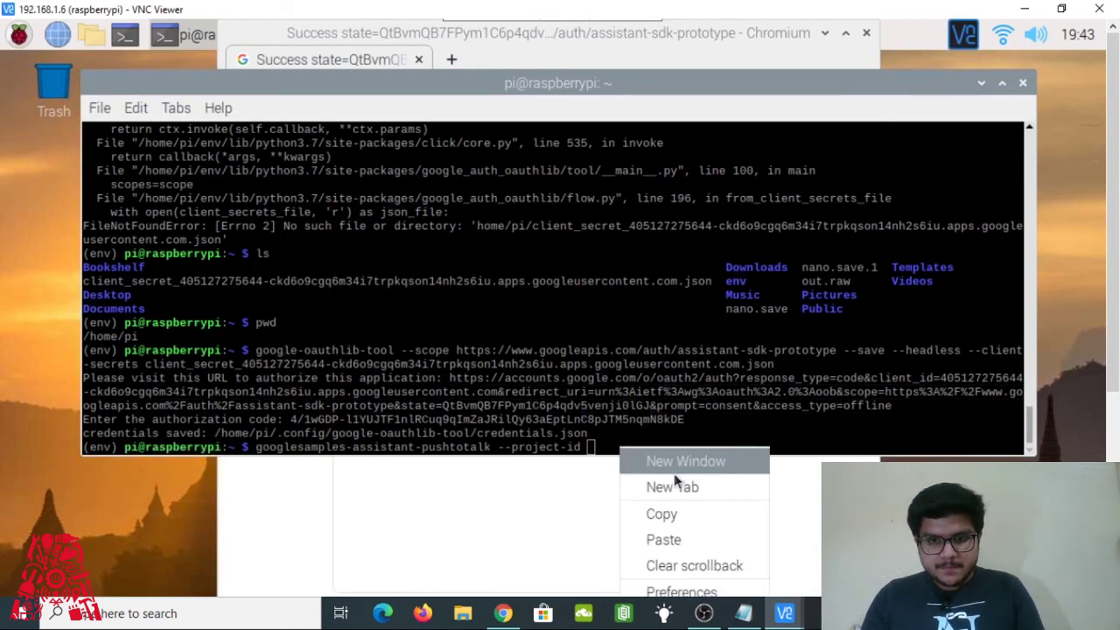
click(688, 540)
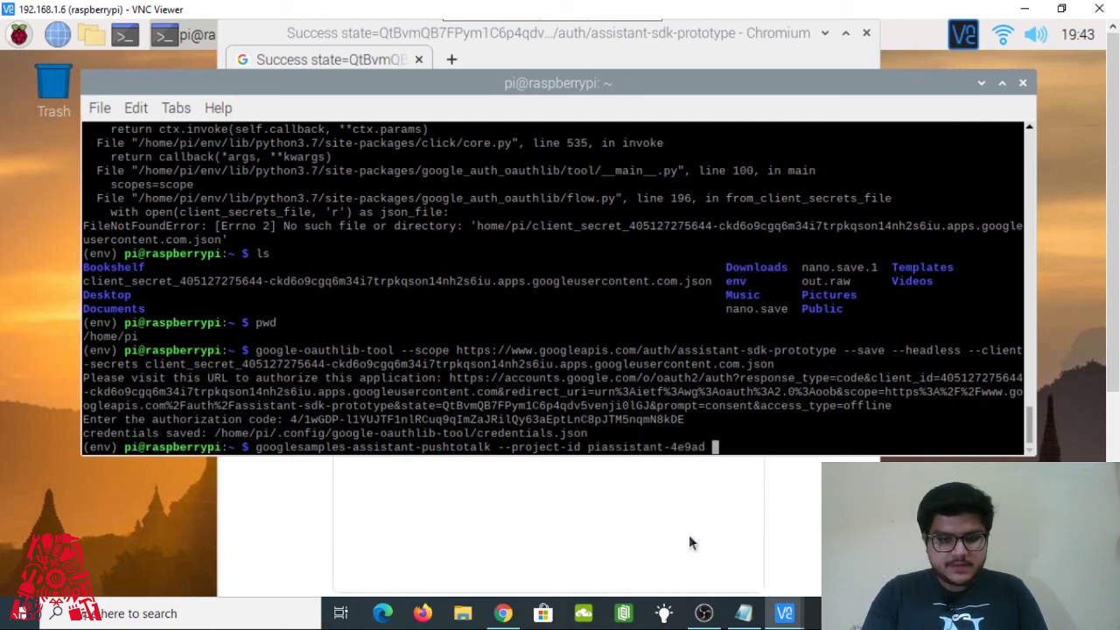
Step: Add the --device-model-id option to the command after the project ID, without running it
text(--)
text(dev)
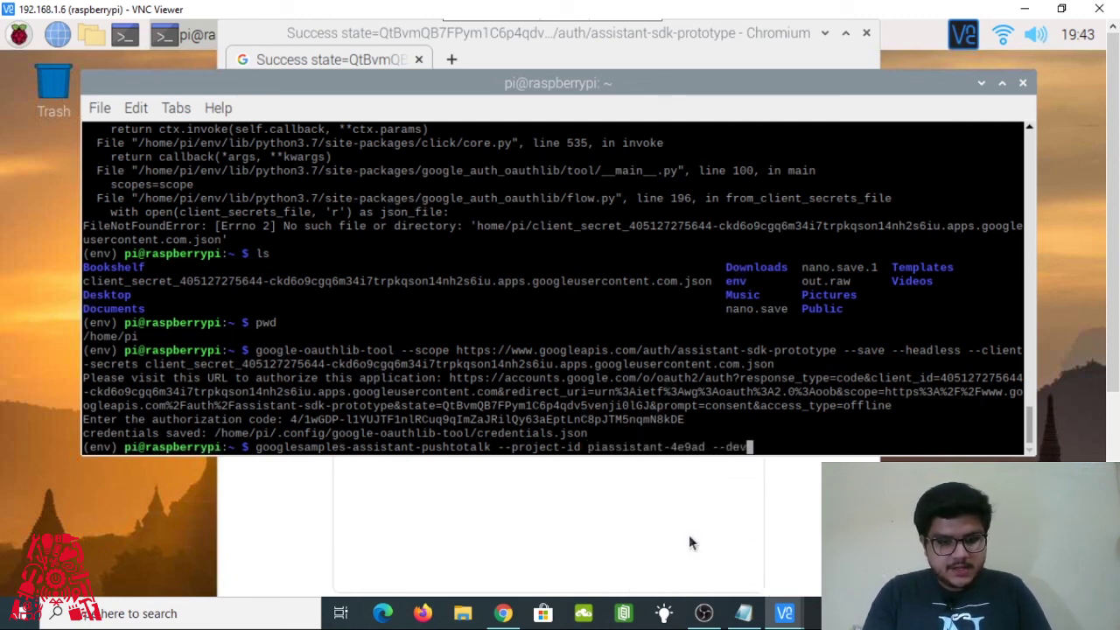
text(ice-)
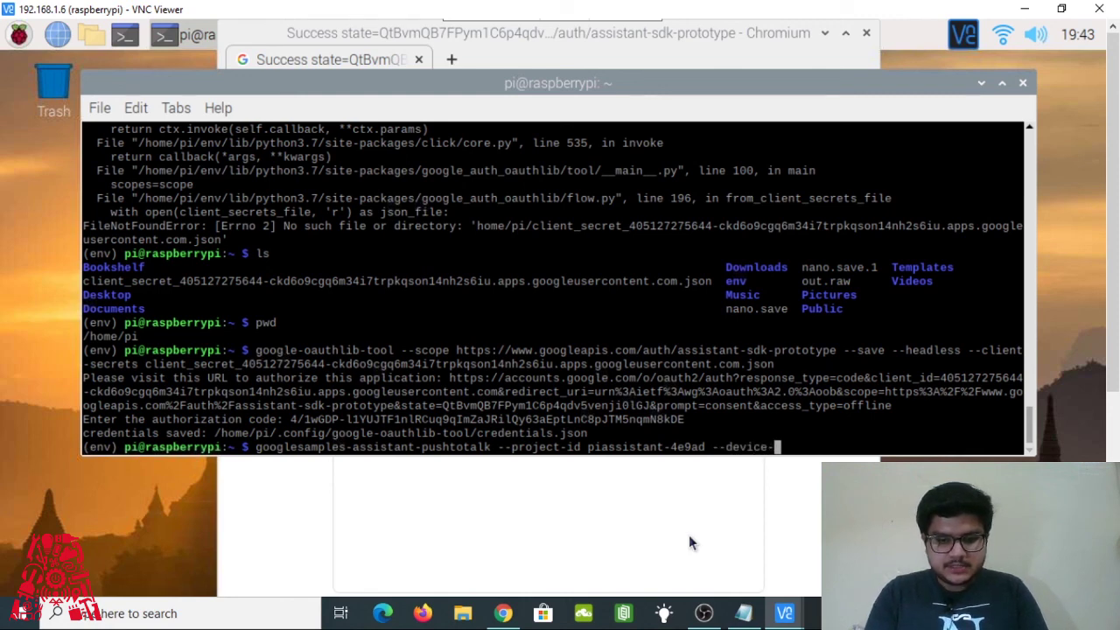
text(model)
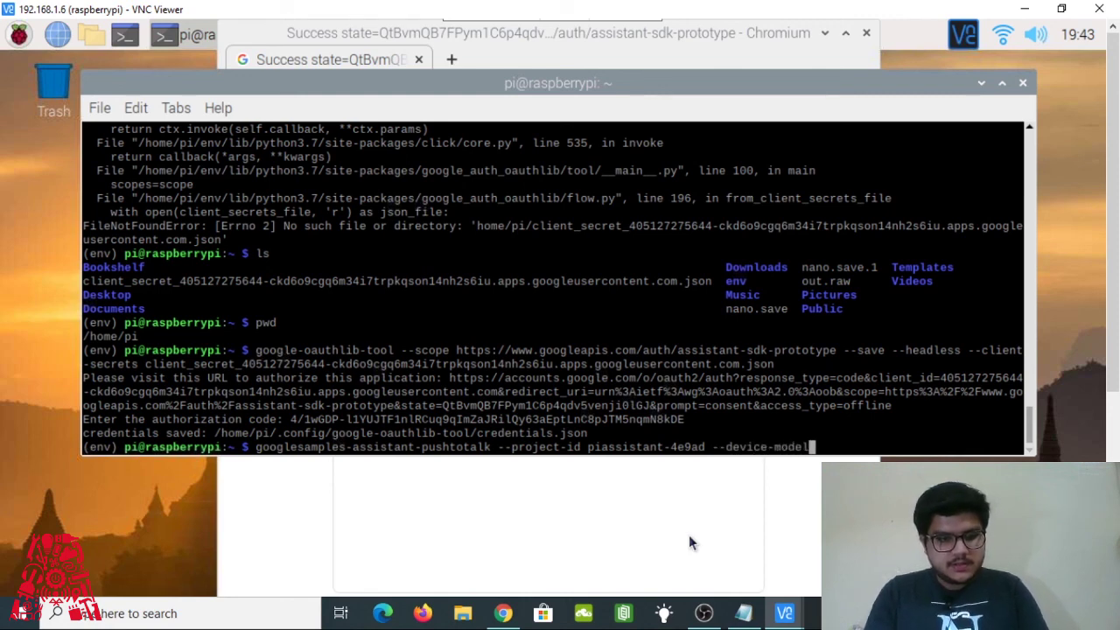
text(-)
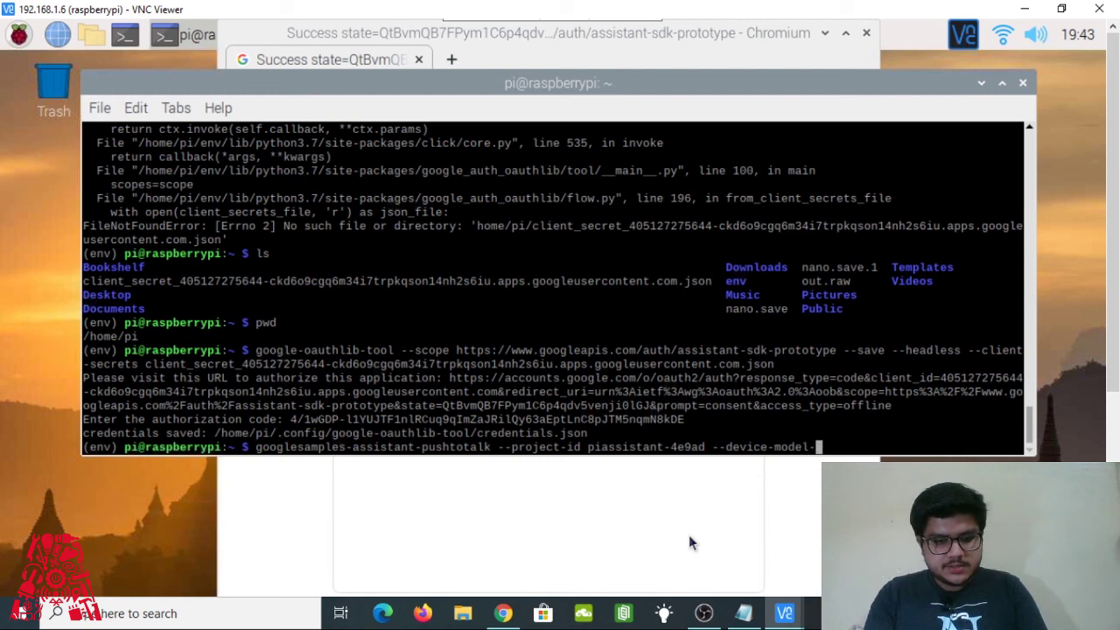
text(id)
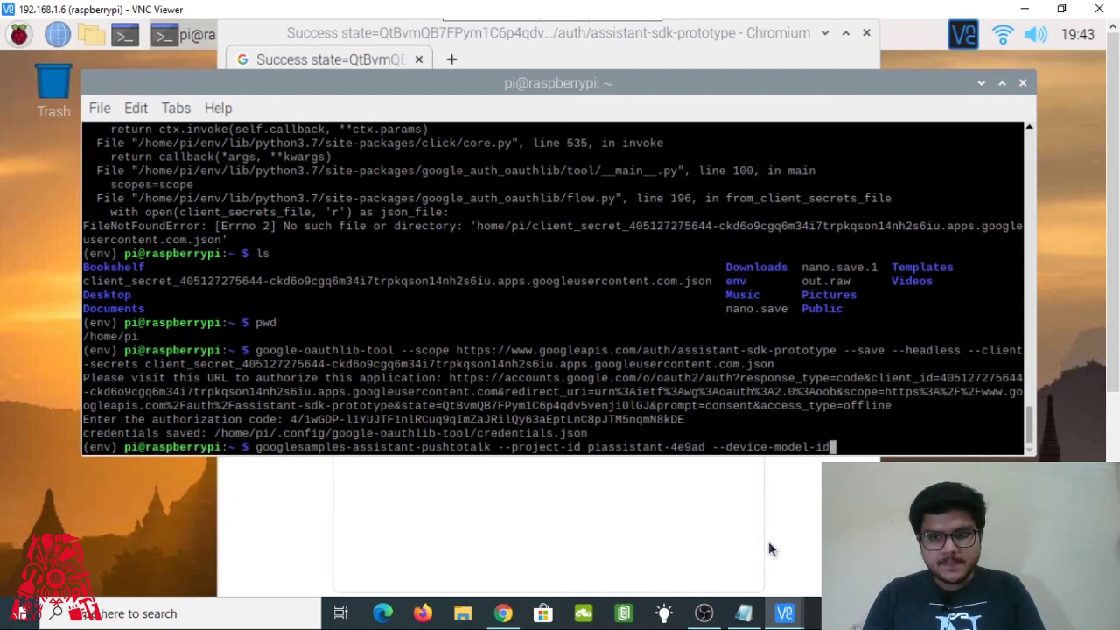
Step: Copy the device model ID piassistant-4e9ad-raspberry-pi-q3lqco from the Notepad notes and paste it after --device-model-id in the VNC Viewer terminal
click(750, 616)
drag(570, 110, 2, 125)
right_click(46, 129)
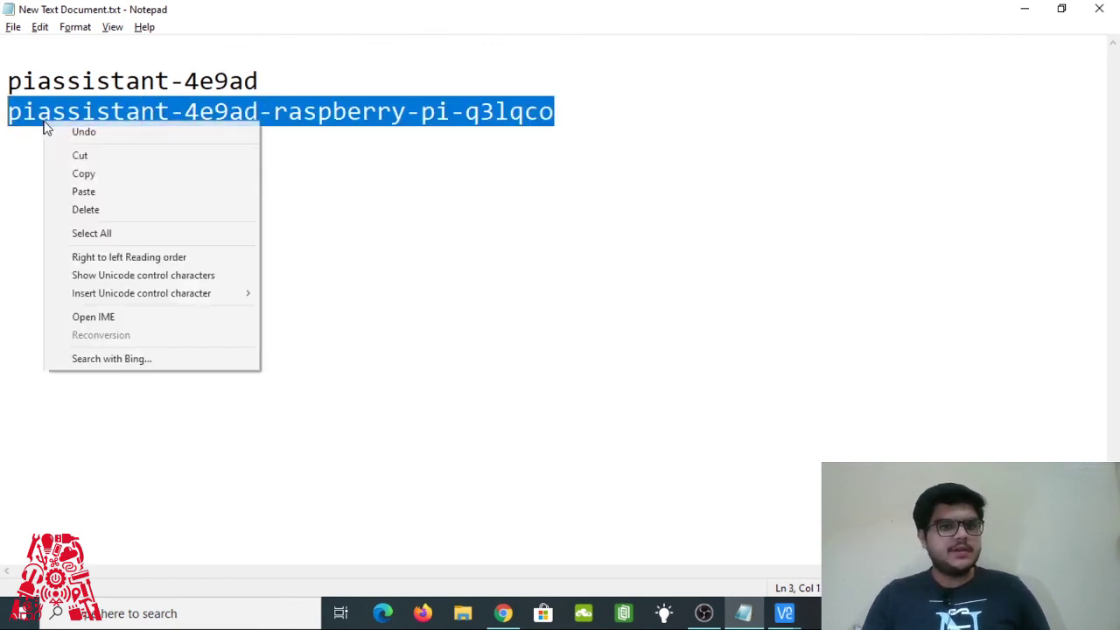
click(105, 175)
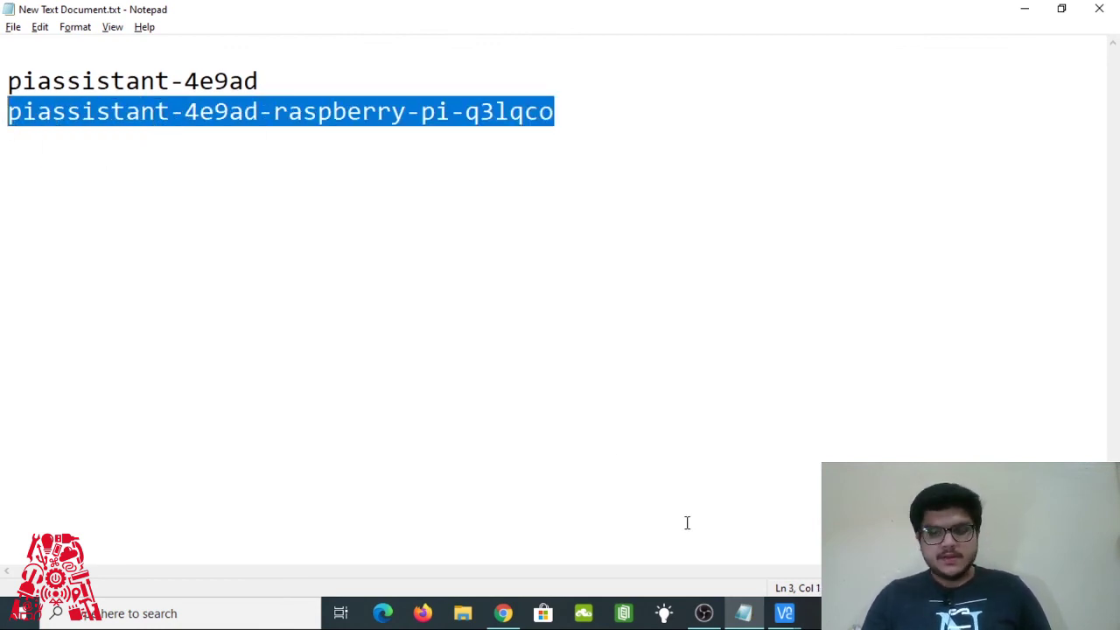
click(770, 623)
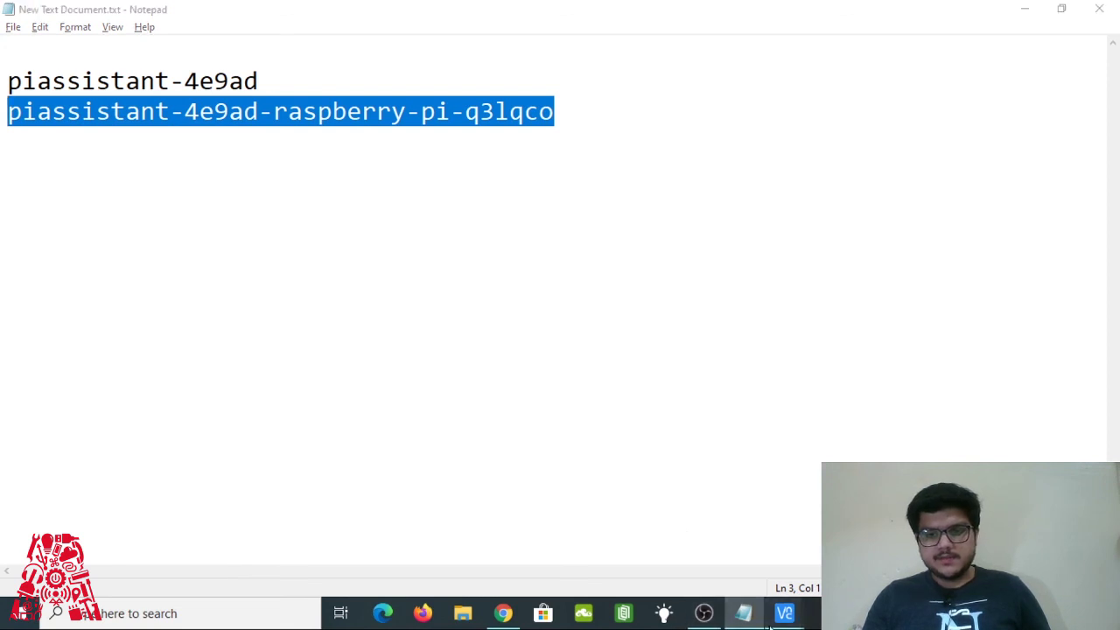
click(792, 529)
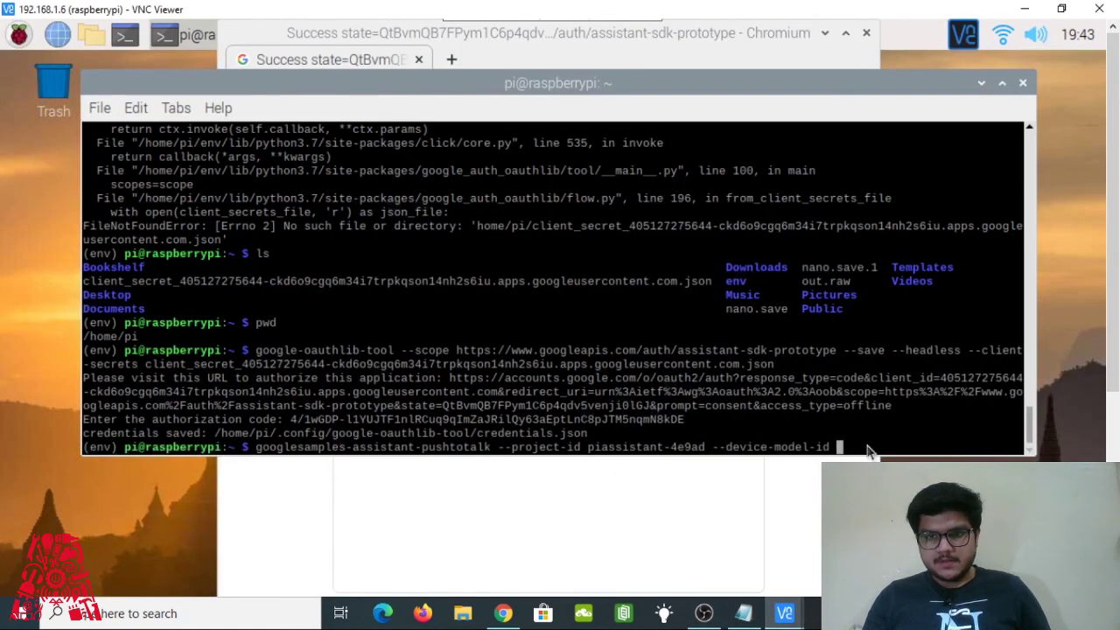
key(ctrl+shift+v)
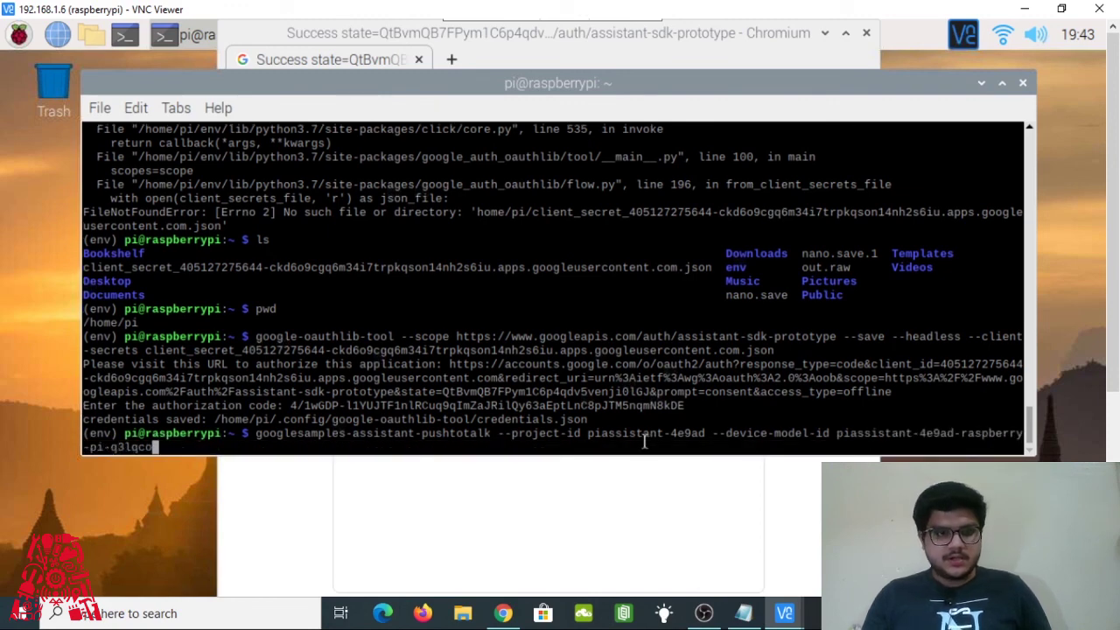
Step: Run the completed push-to-talk command and start a new voice request once the device is registered
key(Return)
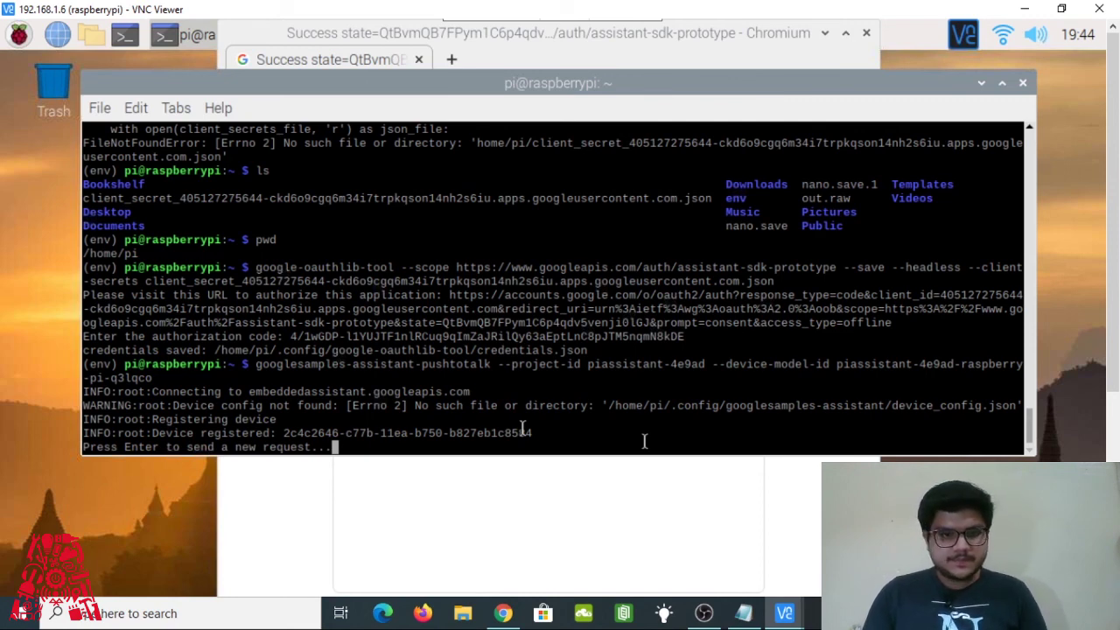
key(Return)
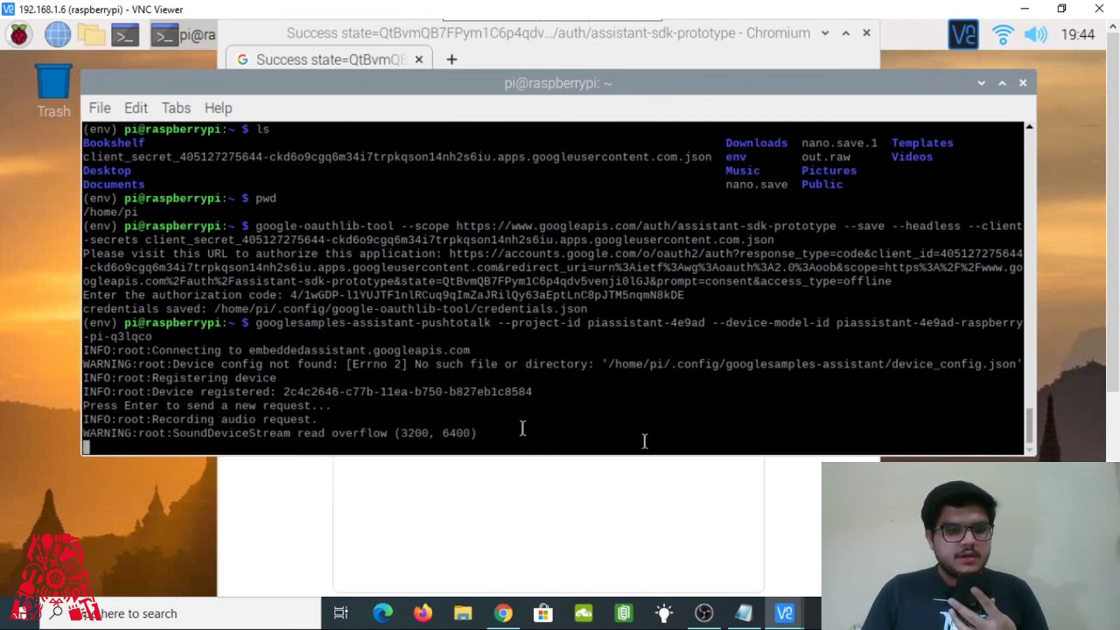